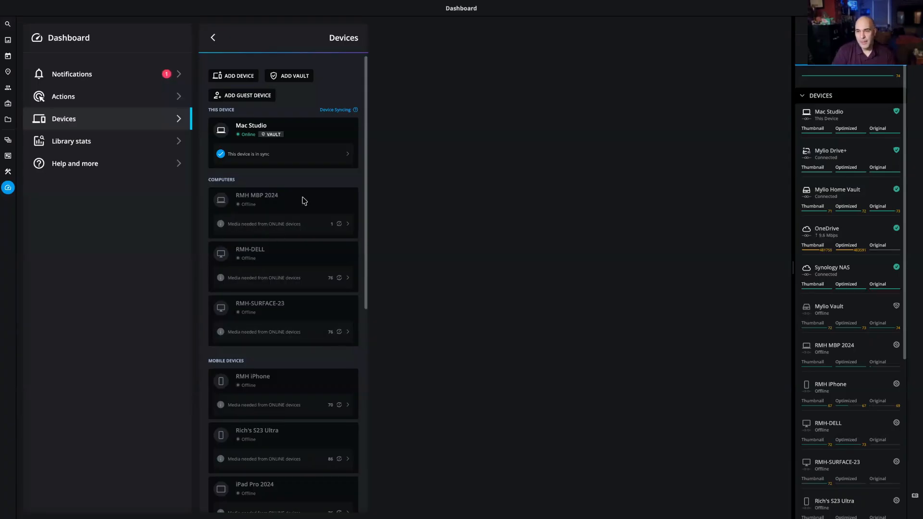
- Review the syncing details of the RMH MBP 2024 computer, then close them
left_click(303, 236)
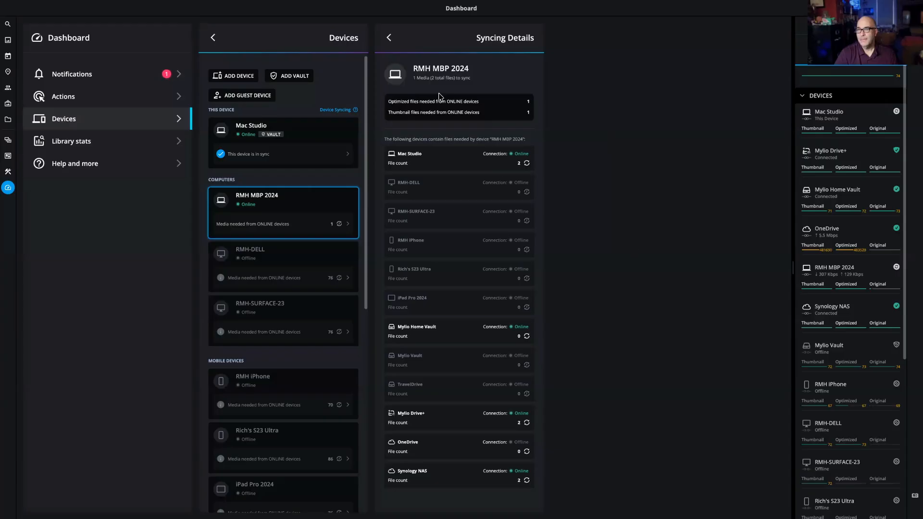
left_click(390, 38)
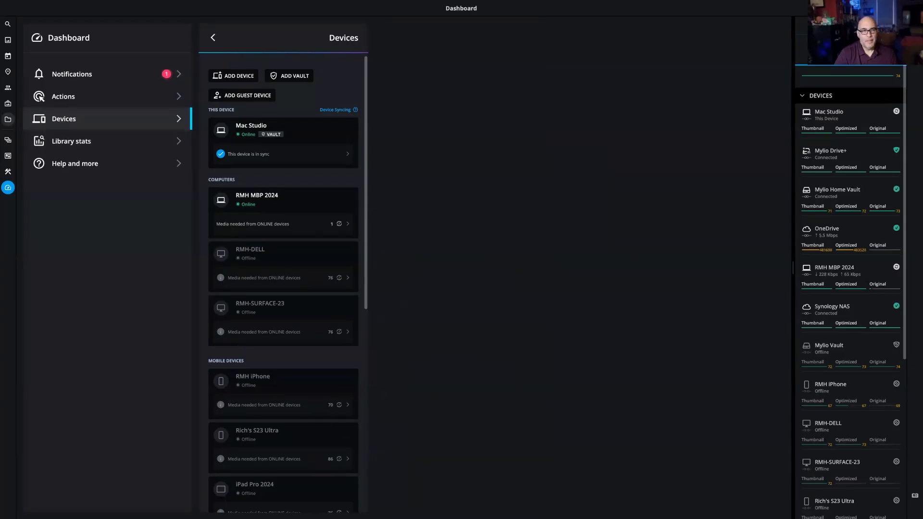
- Open the library's folder view and search the QuickFilters for "pano"
left_click(8, 119)
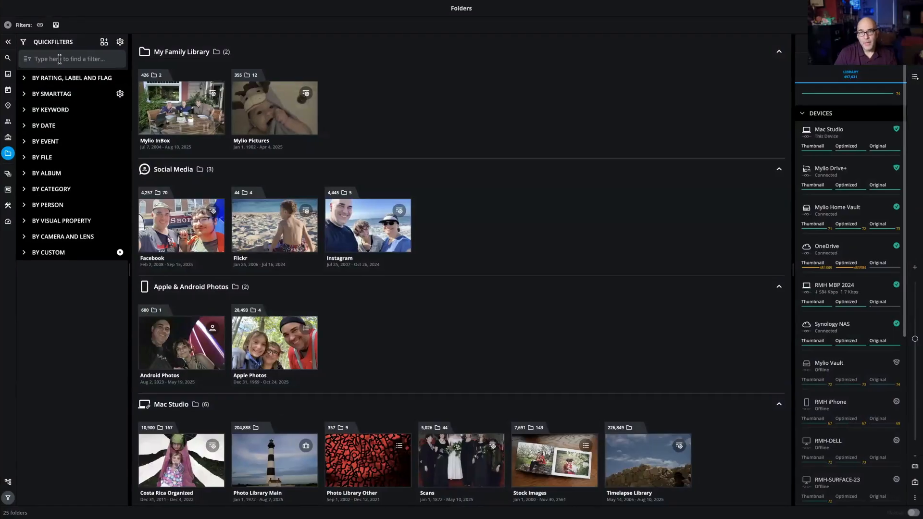
left_click(59, 59)
type("pano")
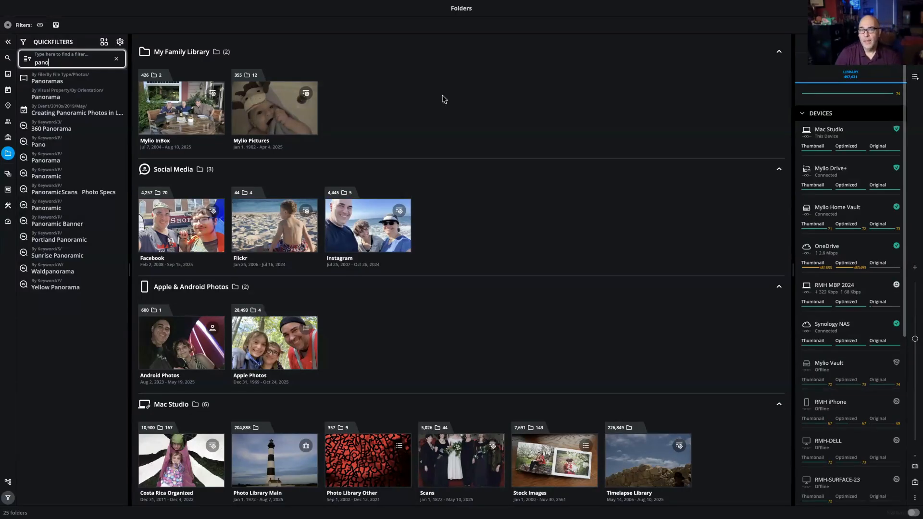
- Replace the QuickFilters with the folder list, filter it by "pano" and open the 360 Panos Lynda folder
left_click(8, 499)
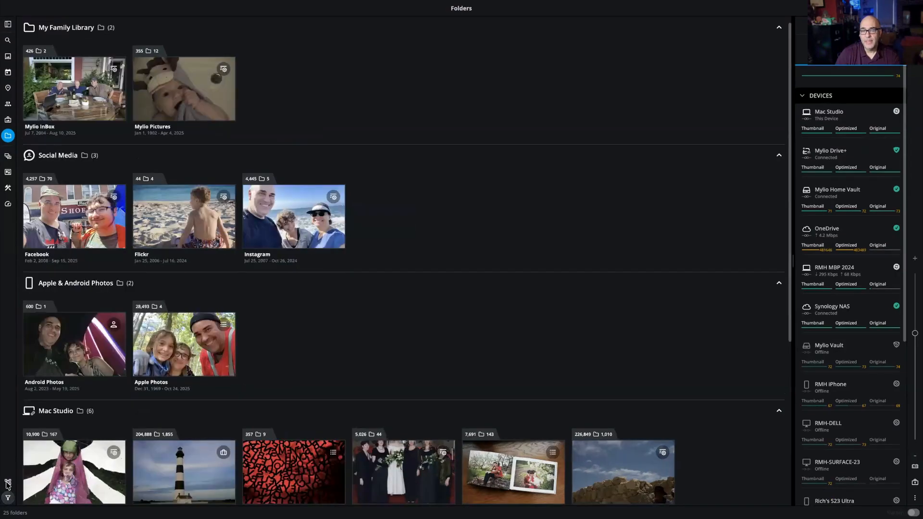
left_click(7, 483)
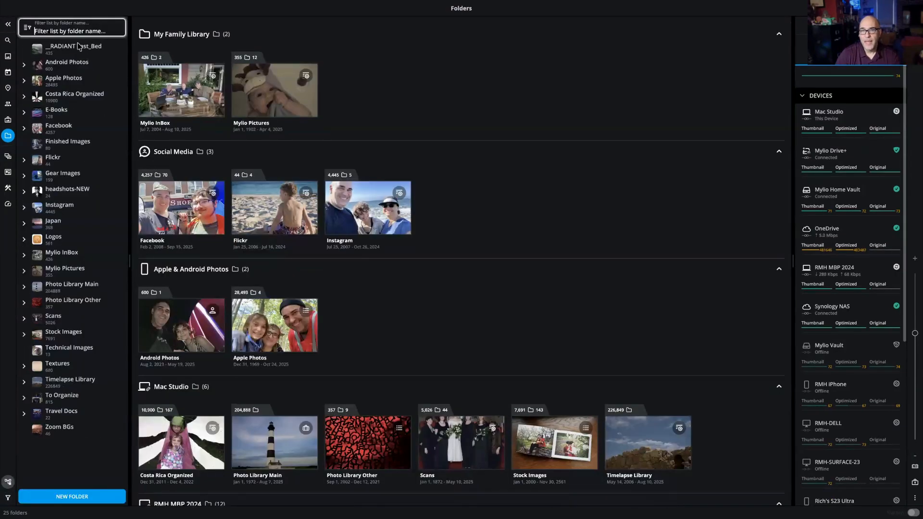
left_click(8, 500)
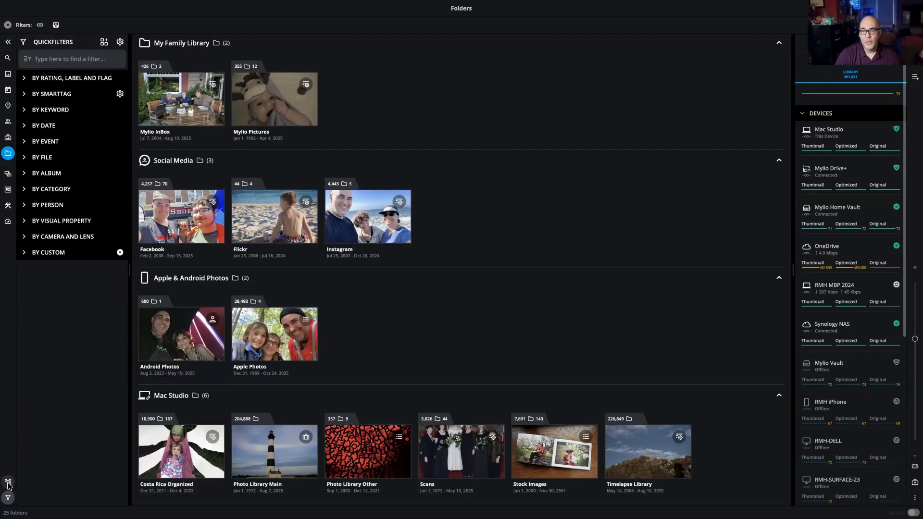
left_click(9, 483)
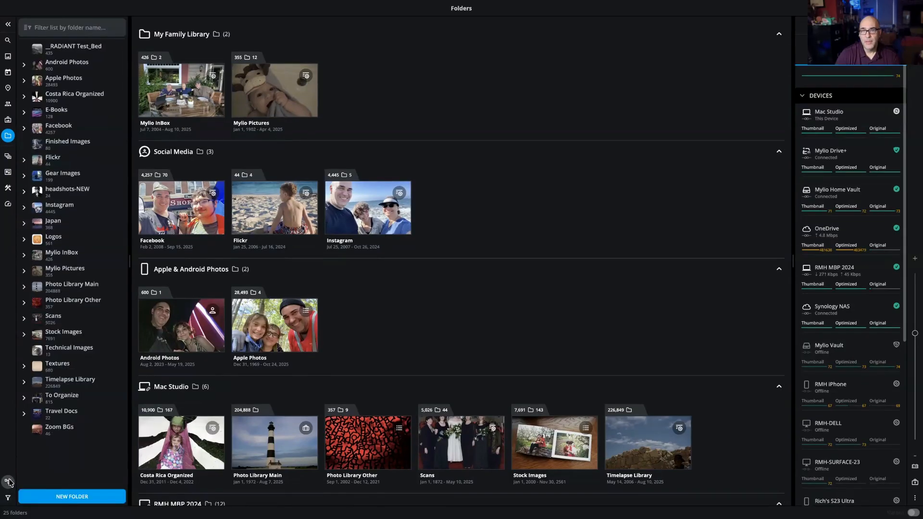
left_click(65, 34)
type("p")
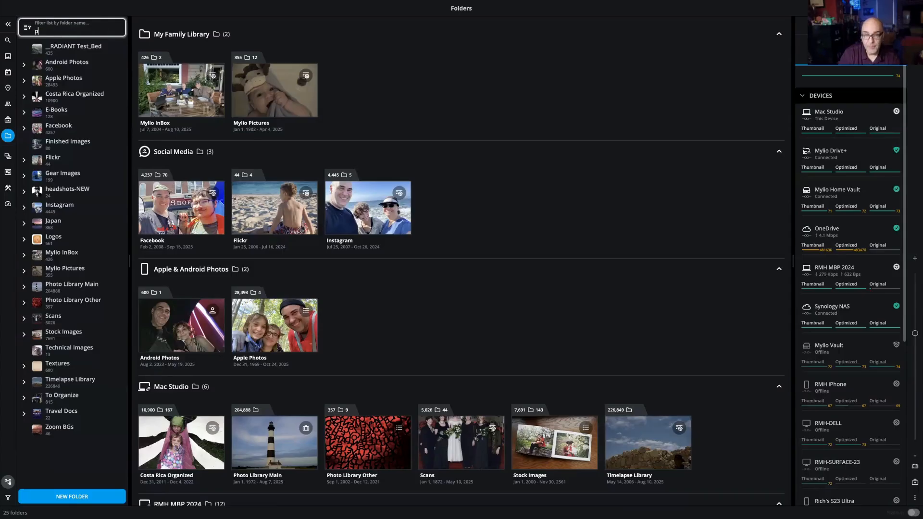
type("an")
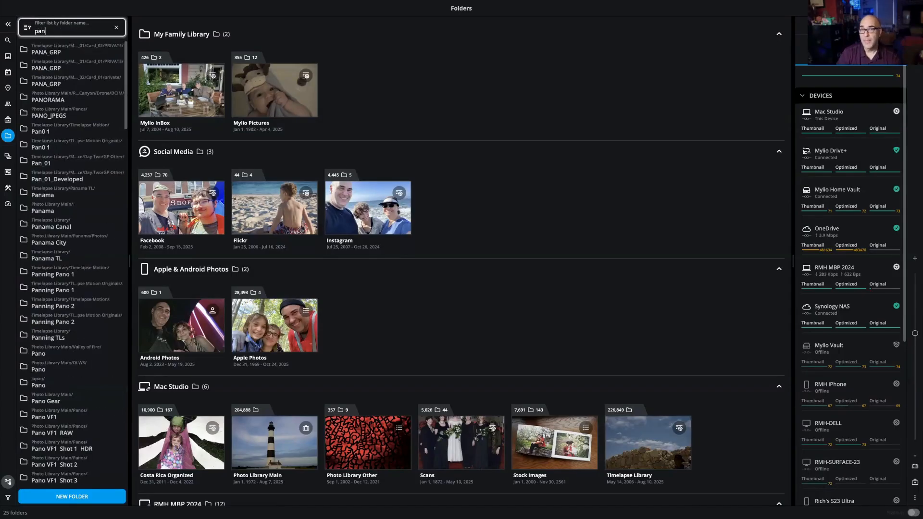
type("o")
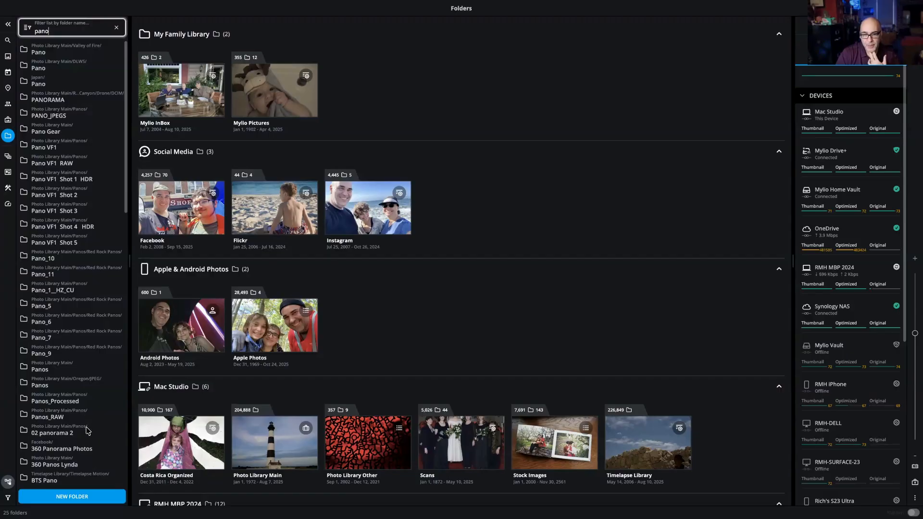
left_click(80, 464)
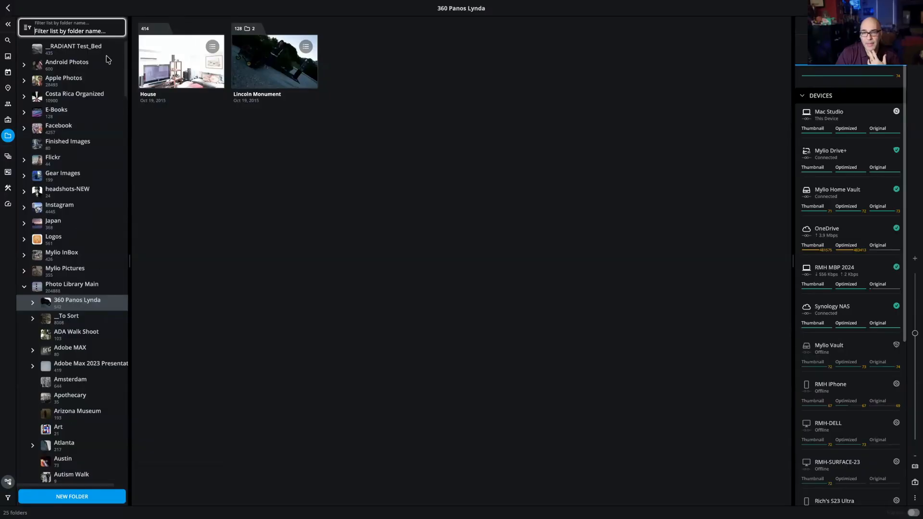
- Filter the folder list by "pano" again, open Valley of Fire's Pano folder, and switch to its sibling folder April 2017
type("pano")
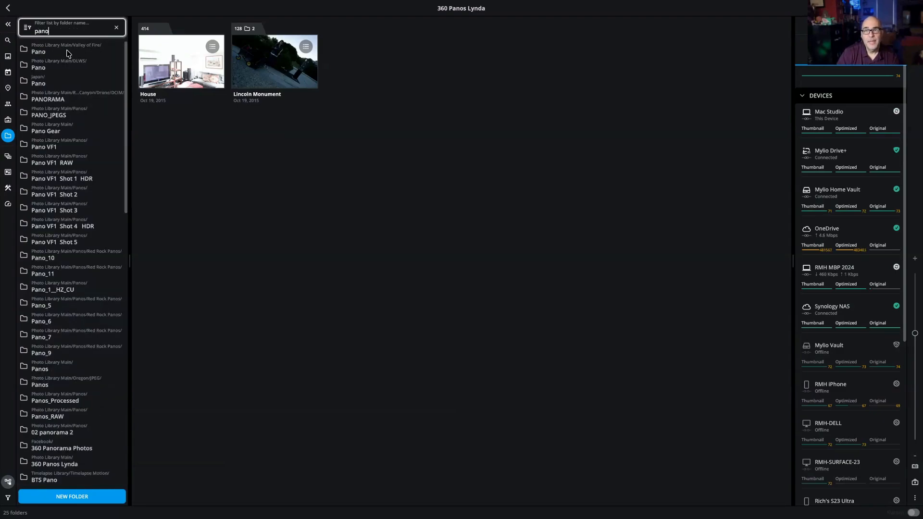
left_click(68, 54)
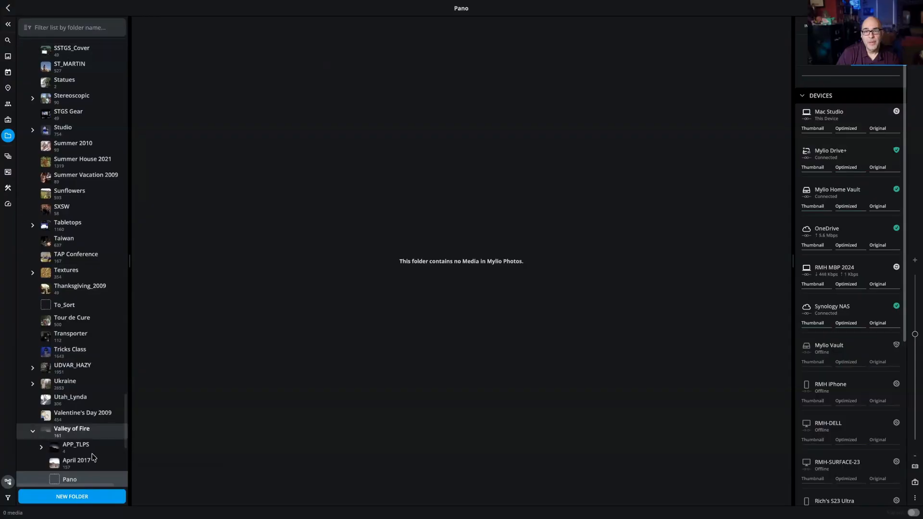
left_click(92, 459)
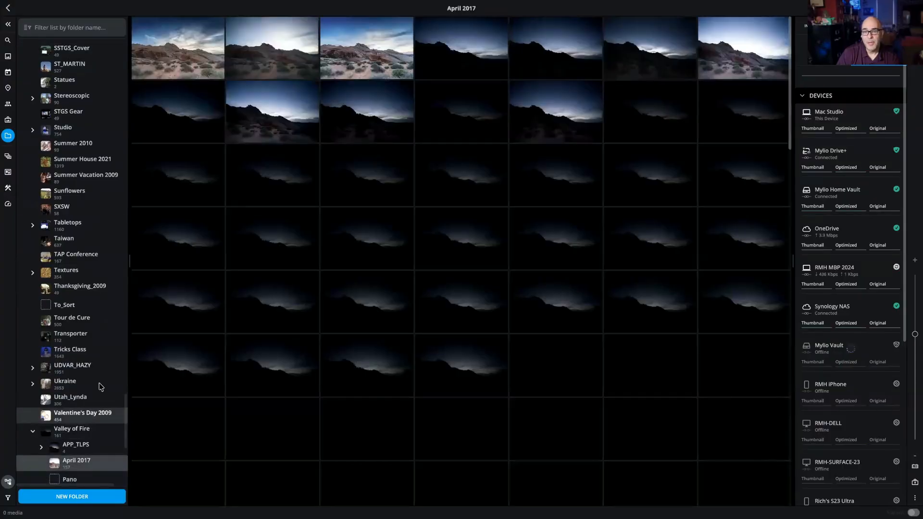
- Select five differently exposed shots of the desert ridge among the bracketed photos in the April 2017 folder
scroll(101, 387, "down", 2)
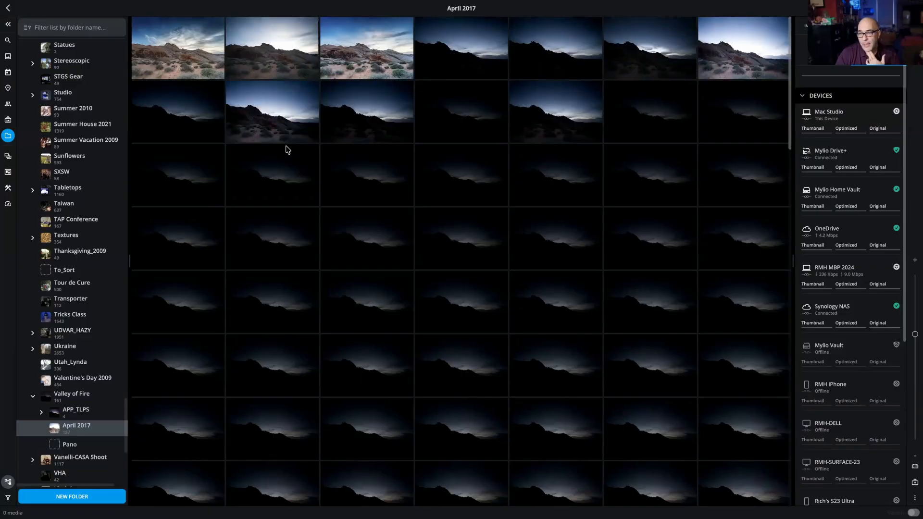
scroll(475, 230, "down", 2)
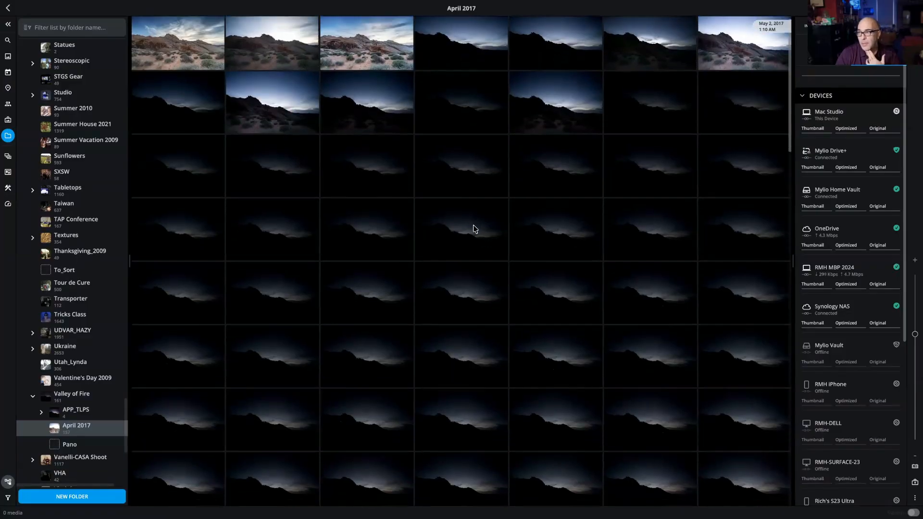
left_click_drag(780, 37, 773, 363)
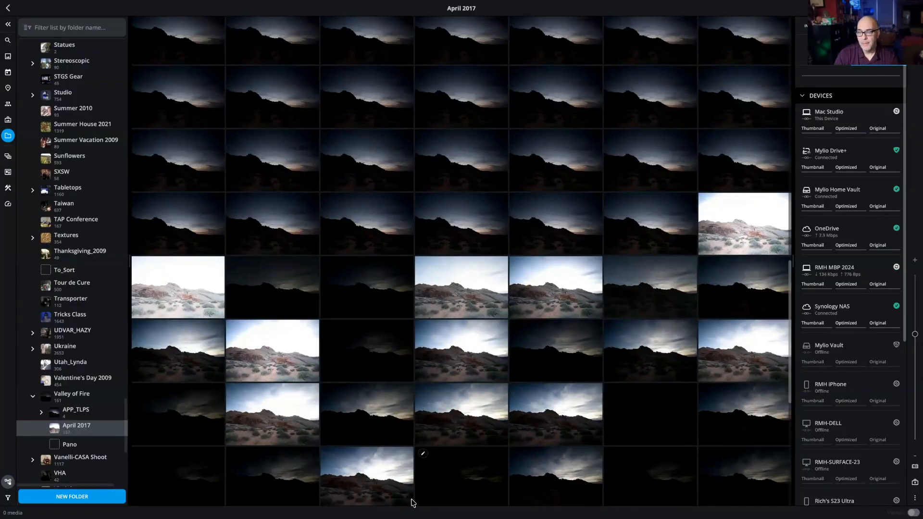
left_click(207, 299)
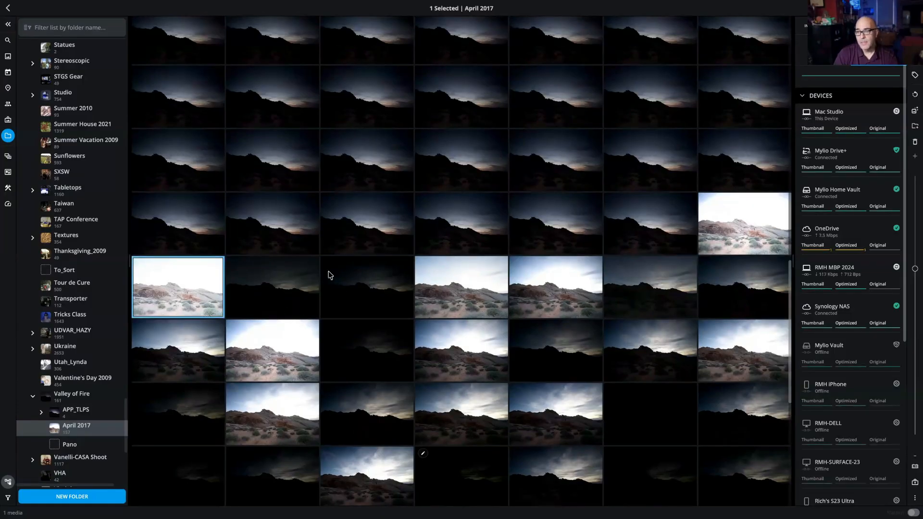
left_click(366, 296, "super")
left_click(373, 424, "super")
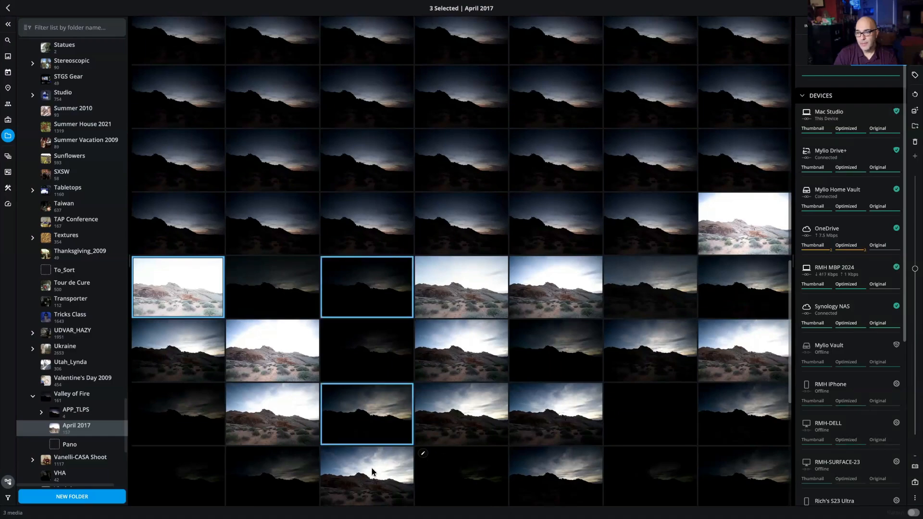
left_click(279, 417, "super")
left_click(187, 354, "super")
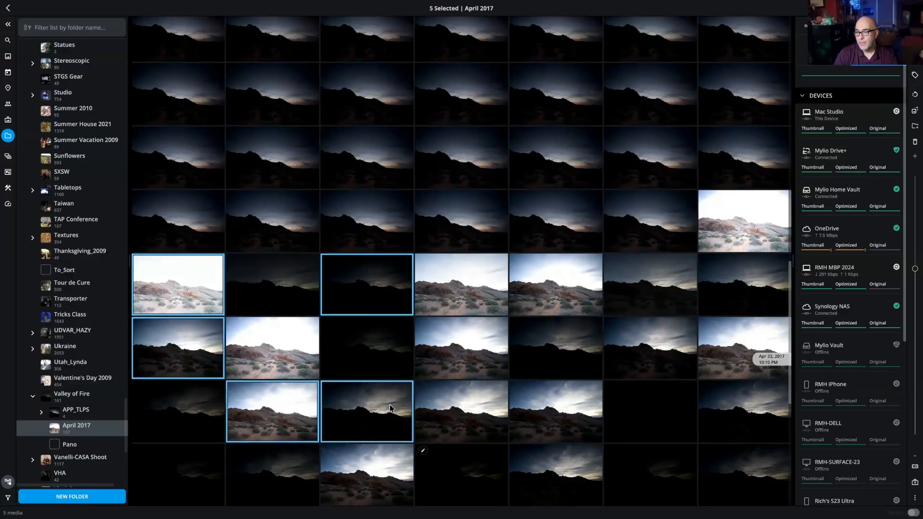
scroll(392, 407, "down", 1)
scroll(390, 408, "down", 1)
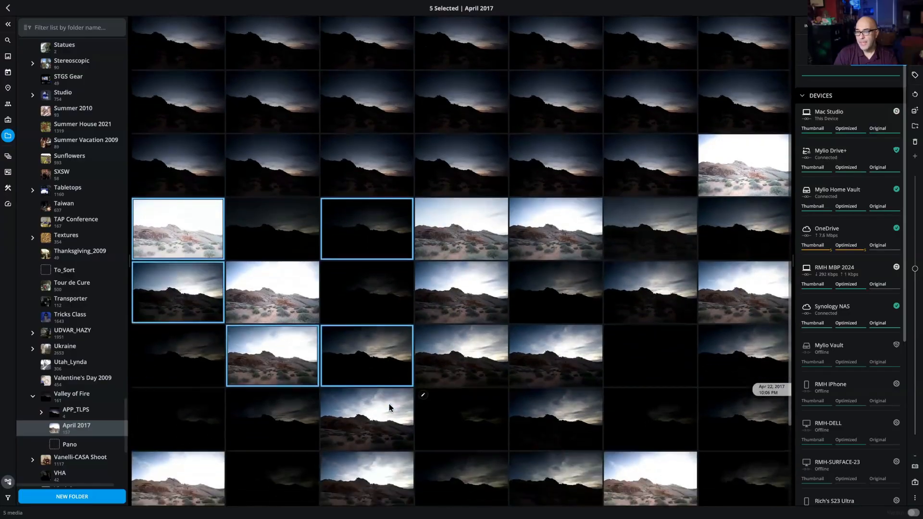
scroll(388, 408, "down", 1)
left_click(179, 480)
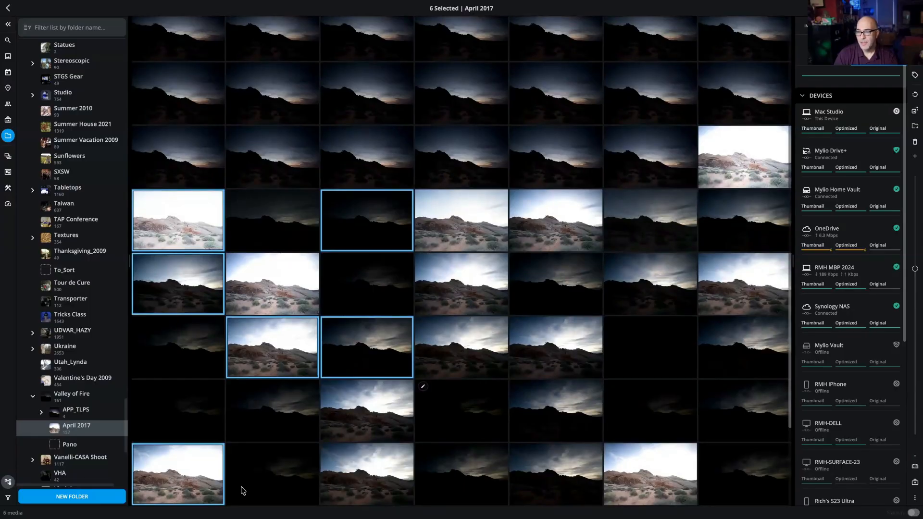
left_click(193, 485, "super")
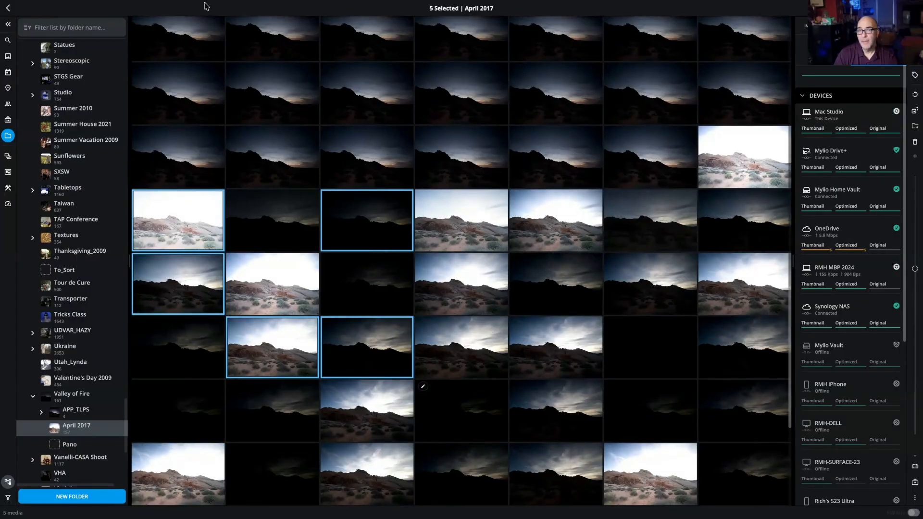
mouse_move(202, 6)
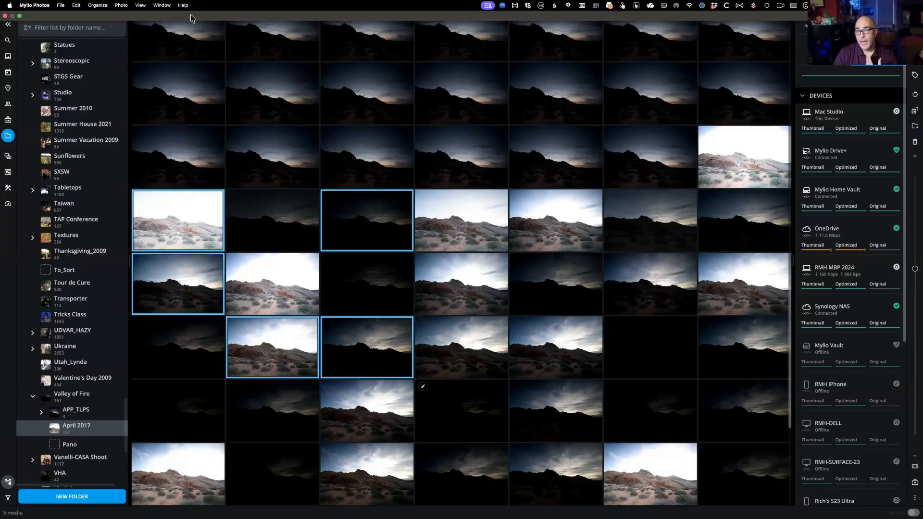
left_click(121, 5)
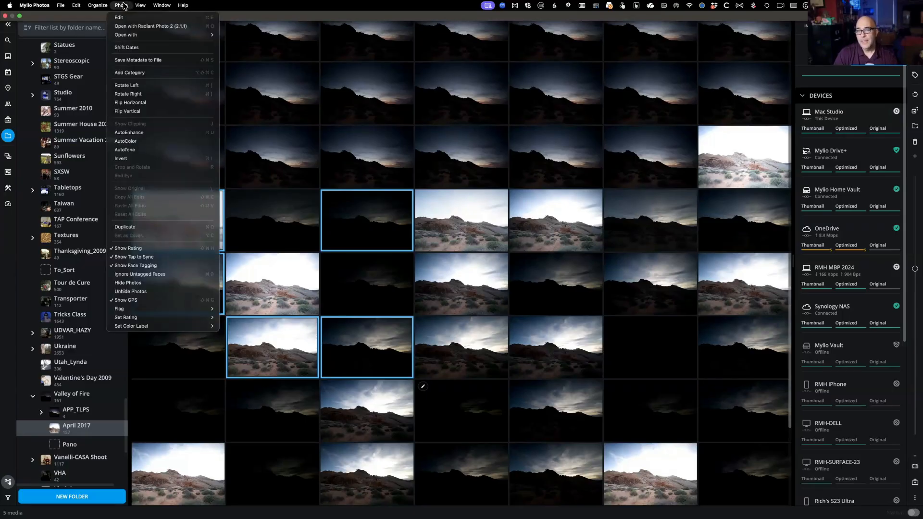
left_click(352, 200)
right_click(362, 211)
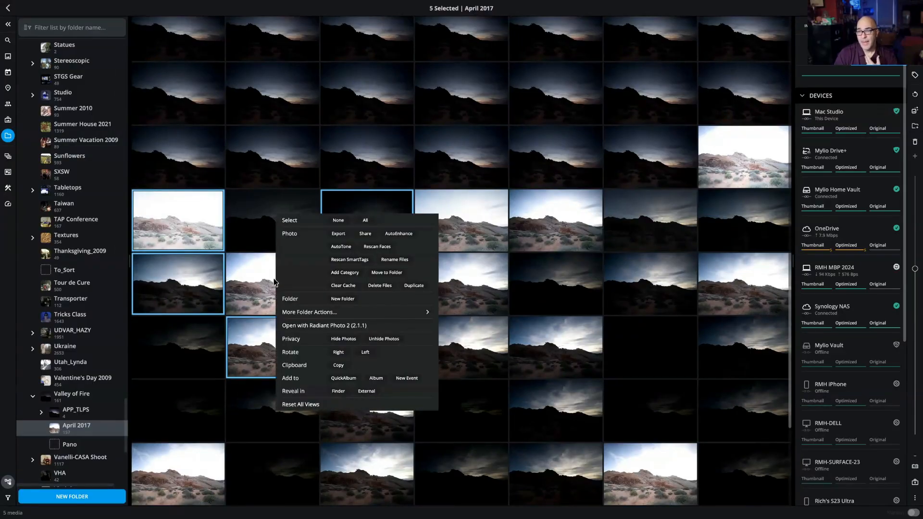
- Make a fresh selection of six bracketed desert ridge shots, ranging from nearly white to nearly black exposures
left_click(177, 236)
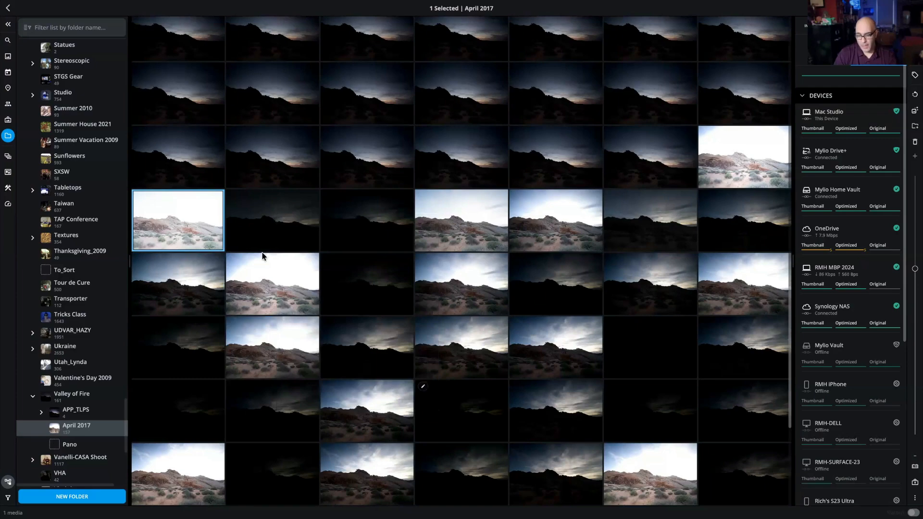
left_click(373, 222, "super")
left_click(288, 305, "super")
left_click(325, 347, "super")
left_click(273, 350, "super")
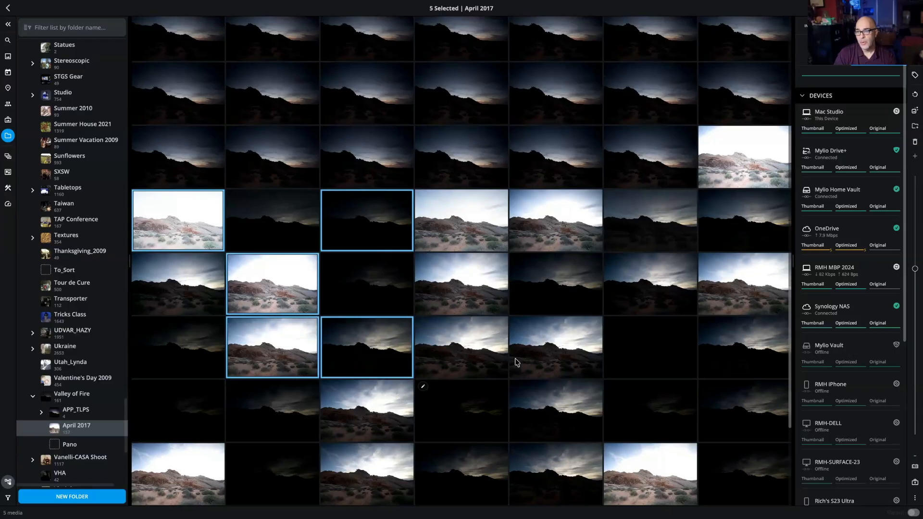
left_click(537, 356, "super")
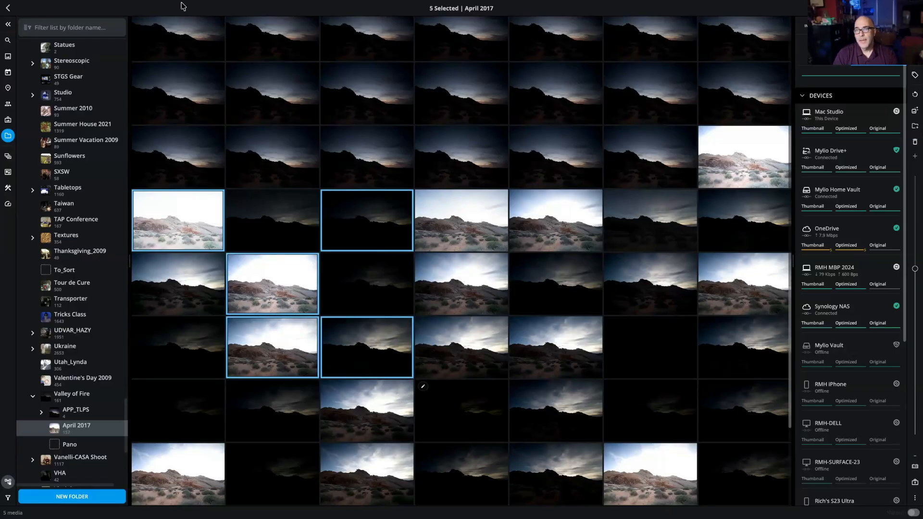
- Open the six selected photos in Adobe Photoshop 2025 from the Applications folder, editing the originals with RAW files preferred
left_click(121, 6)
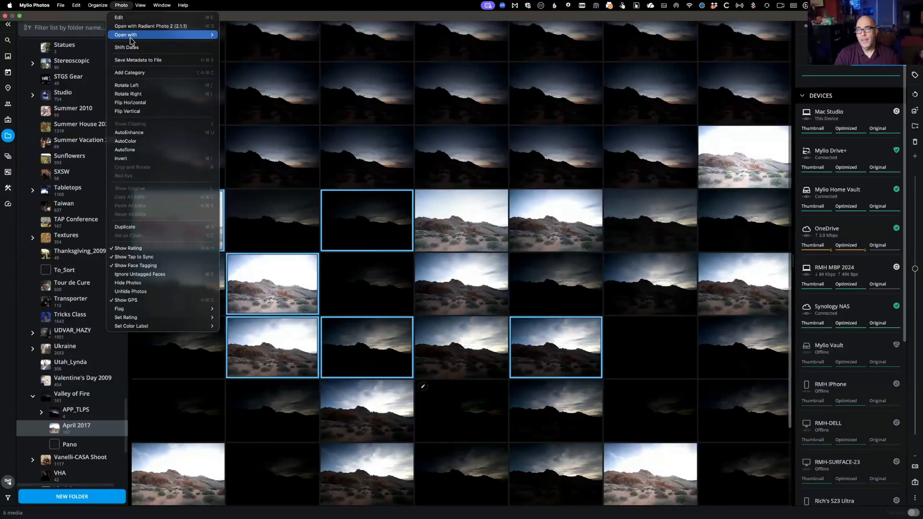
mouse_move(130, 39)
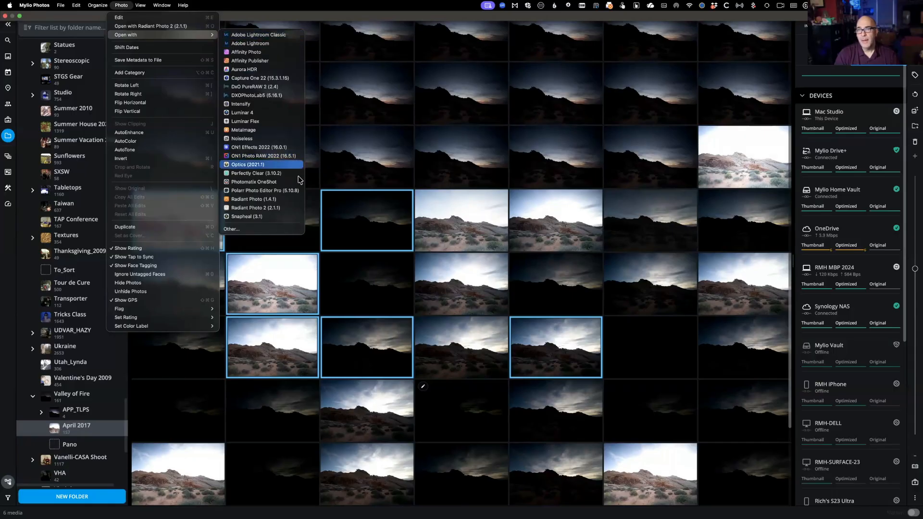
left_click(264, 231)
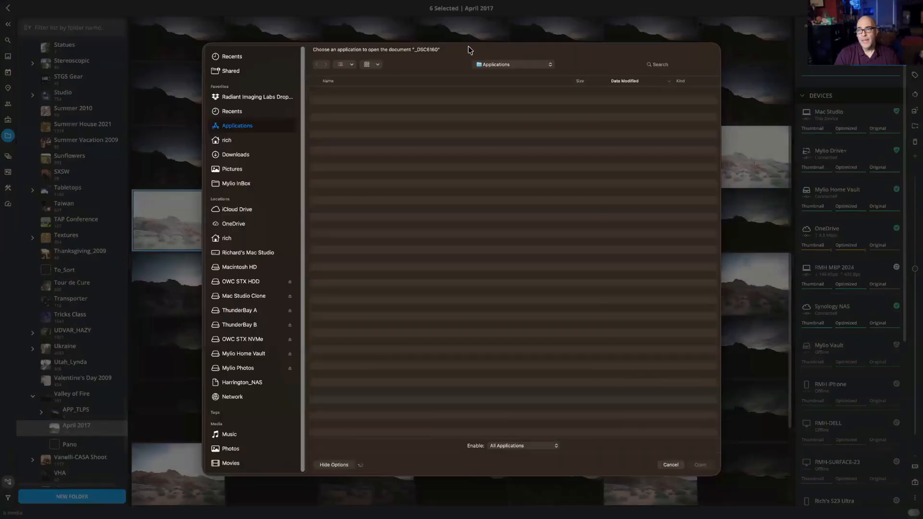
left_click(337, 80)
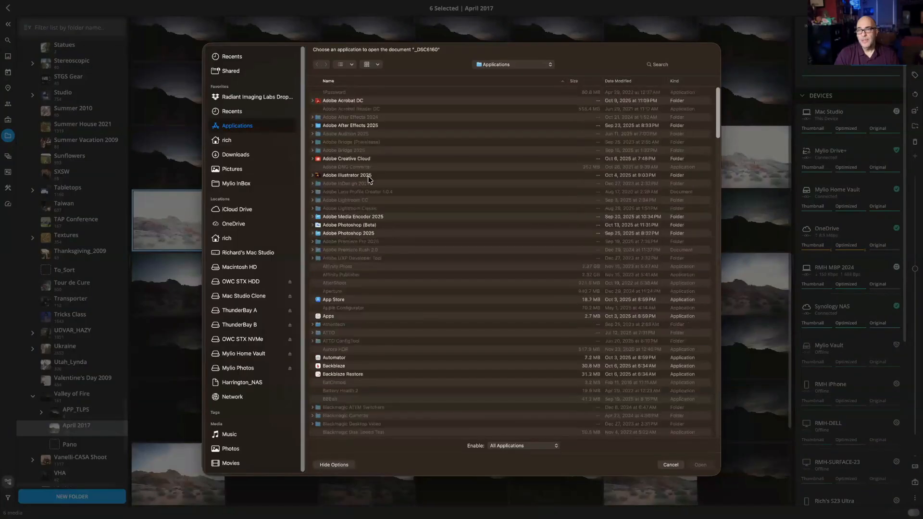
double_click(367, 235)
left_click(346, 93)
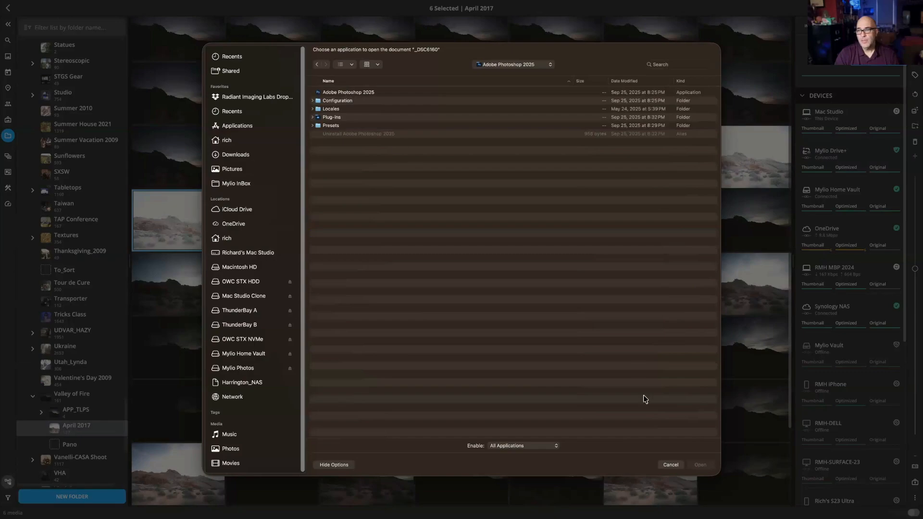
left_click(696, 467)
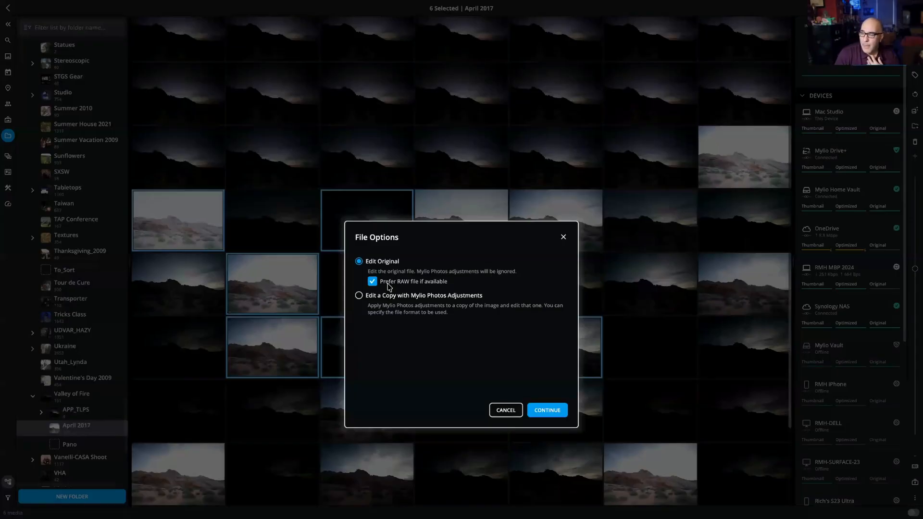
left_click(546, 411)
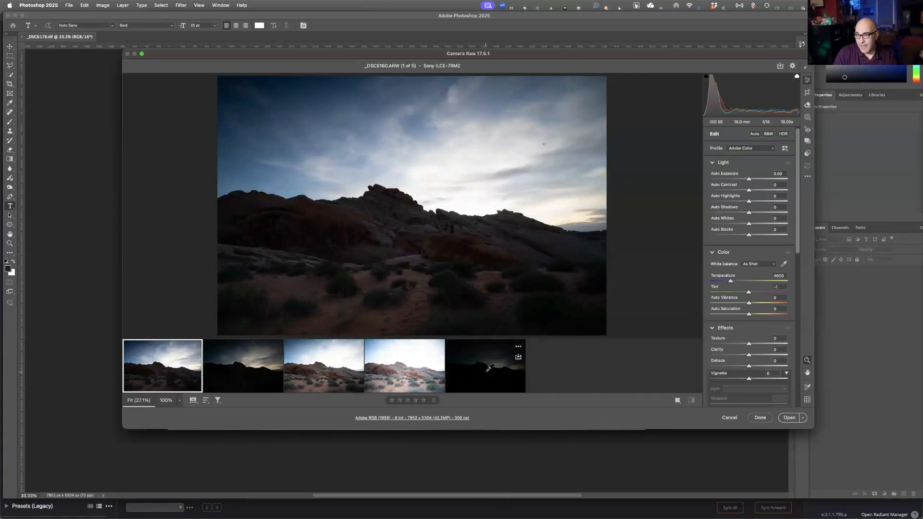
- Select all five exposures in Camera Raw and enable lens profile corrections for them, comparing the image with and without the correction
left_click(502, 371, "shift")
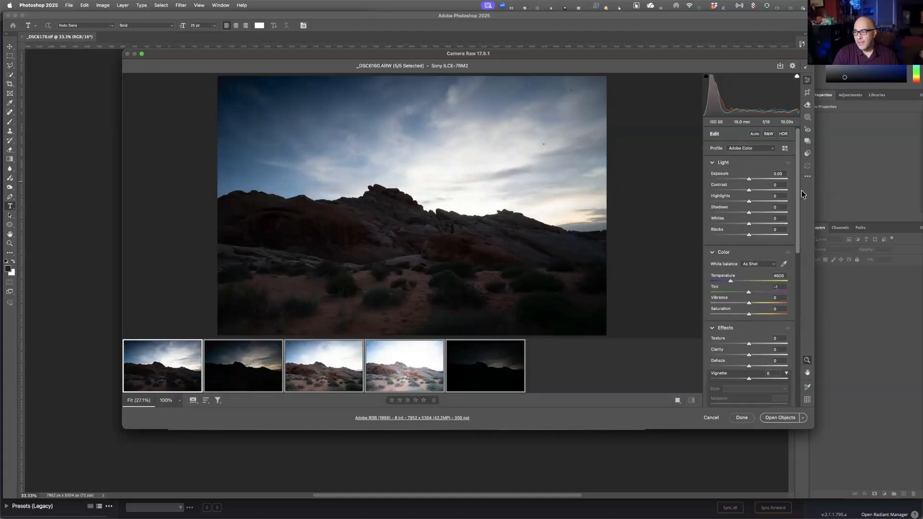
scroll(798, 181, "down", 10)
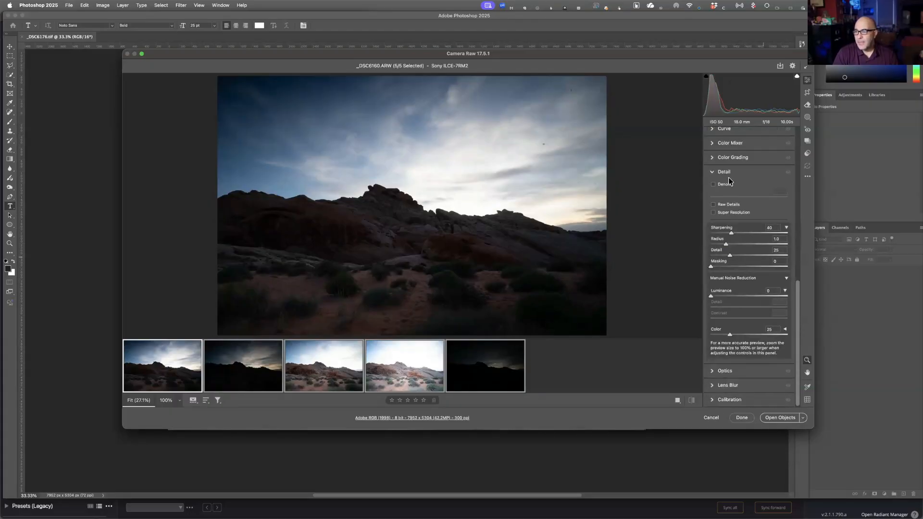
left_click(717, 373)
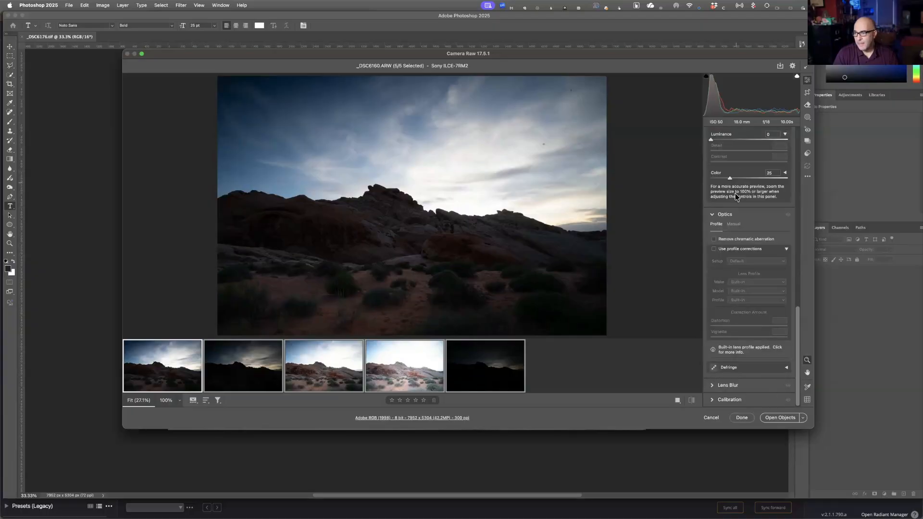
left_click(714, 250)
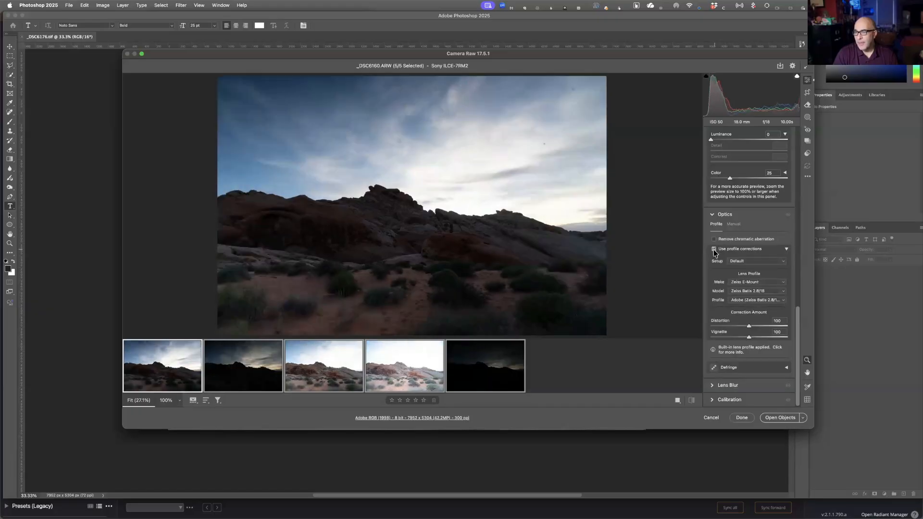
left_click(714, 250)
left_click(715, 249)
left_click(715, 250)
left_click(714, 249)
left_click(715, 250)
left_click(715, 250)
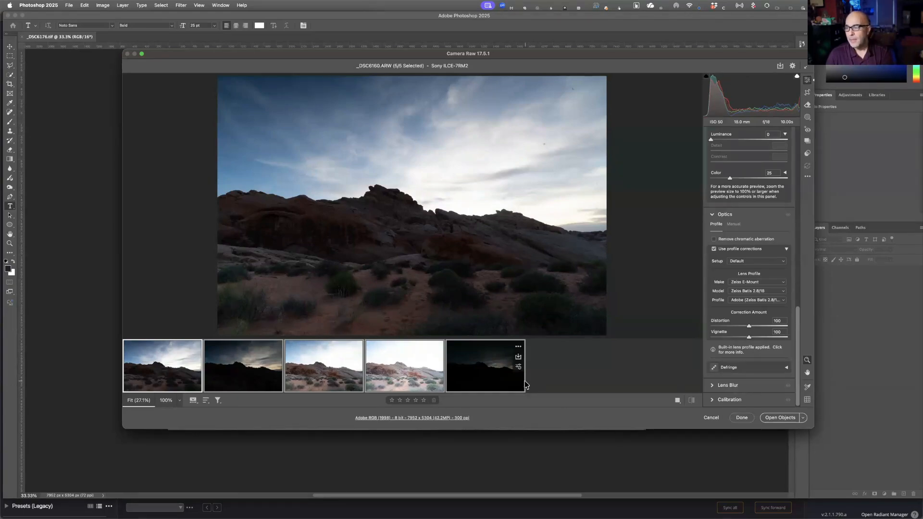
- Start an HDR merge of the five selected exposures with Align Images turned off
left_click(517, 348)
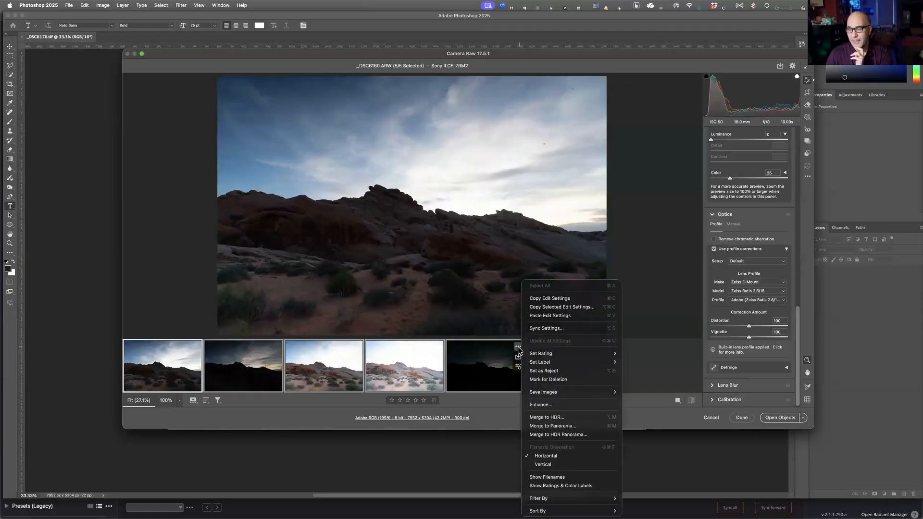
left_click(568, 418)
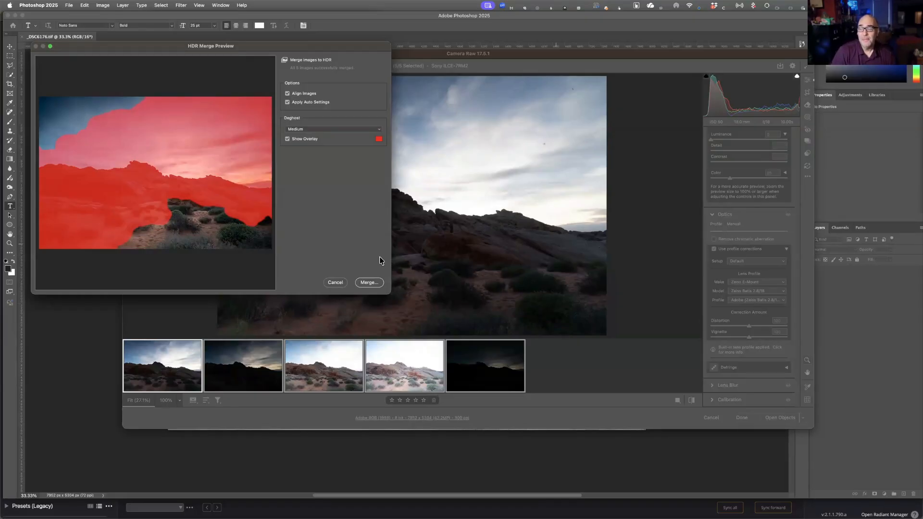
left_click(287, 94)
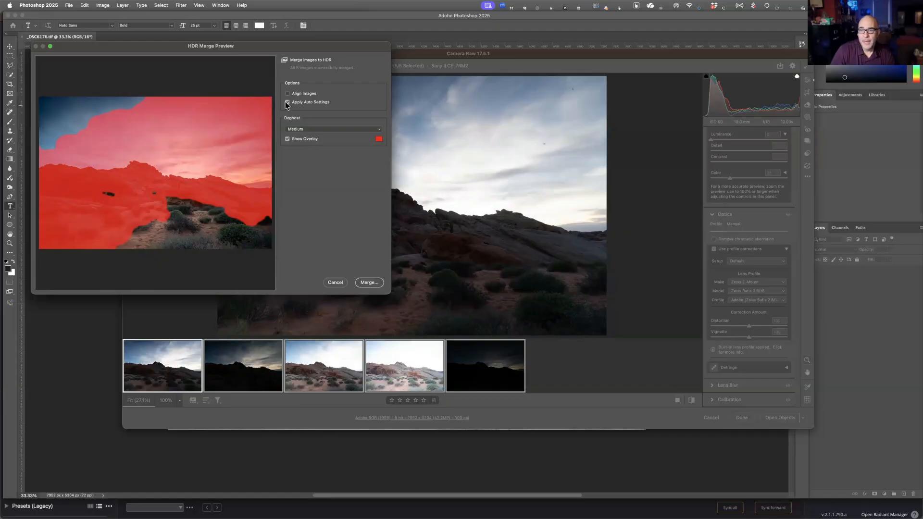
- Try Low deghosting, set Deghost to Off and save the merge as _DSC6160-HDR.dng in the April 2017 folder
left_click(316, 128)
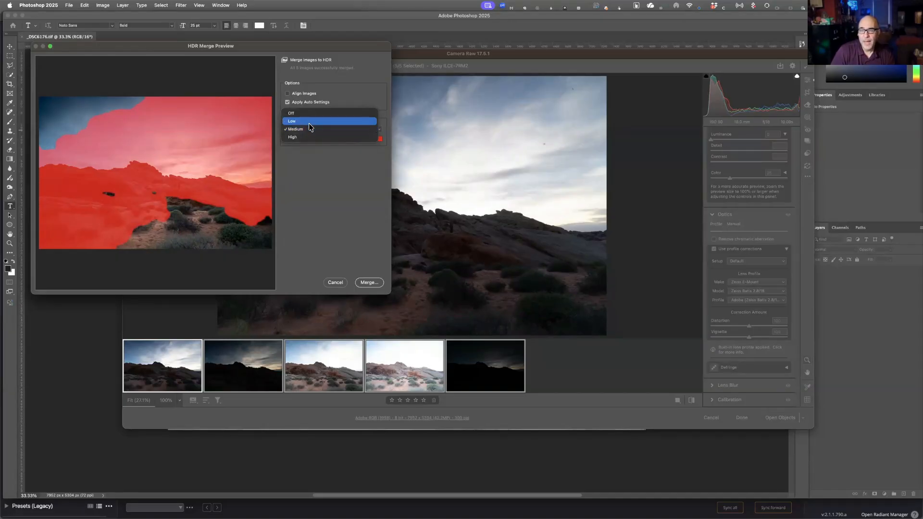
left_click(308, 123)
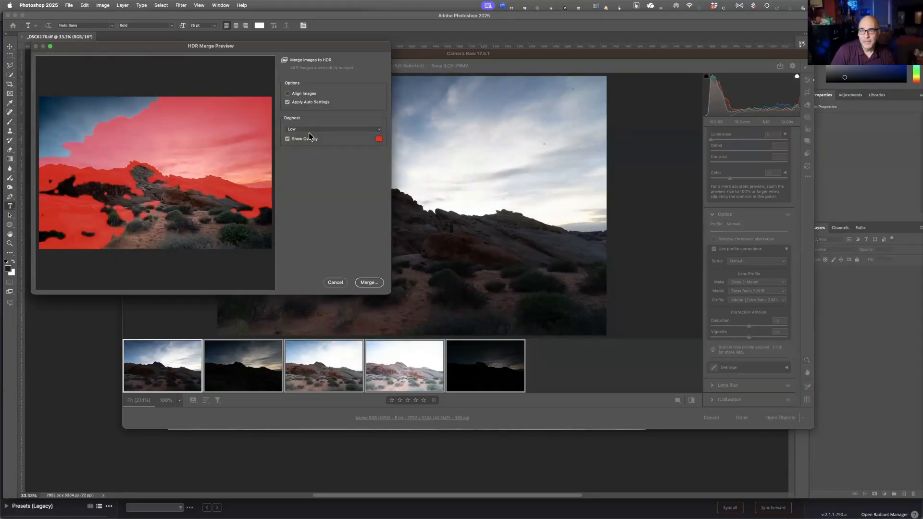
left_click(308, 129)
left_click(331, 120)
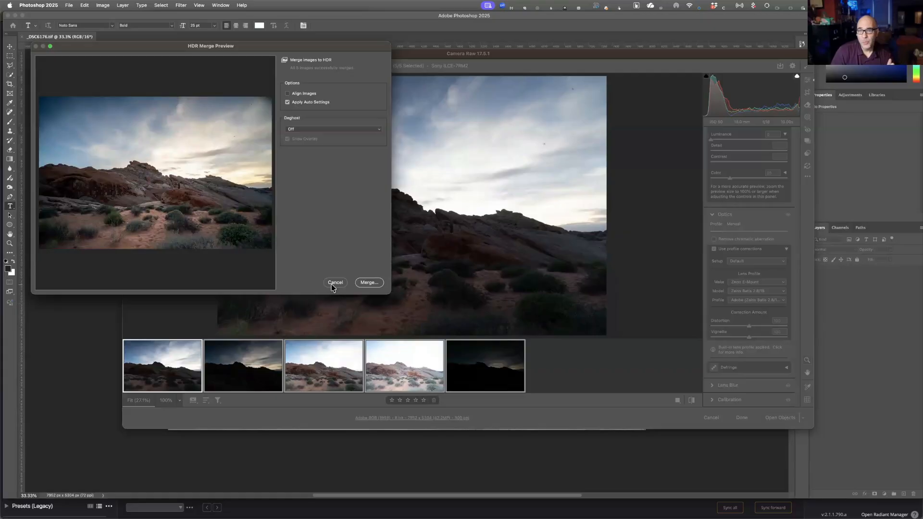
left_click(366, 282)
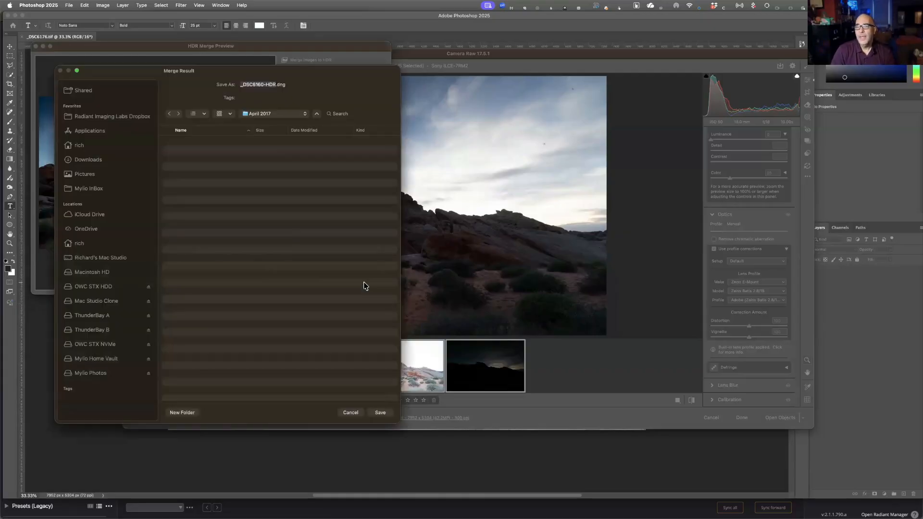
left_click(385, 413)
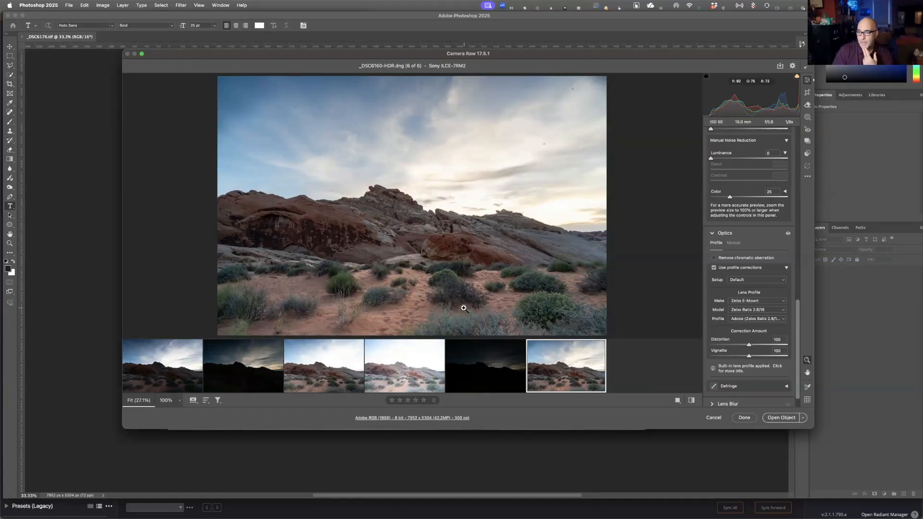
- Compare the five source exposures one by one and return to the merged HDR image
left_click(169, 376)
left_click(277, 380)
left_click(318, 382)
left_click(415, 384)
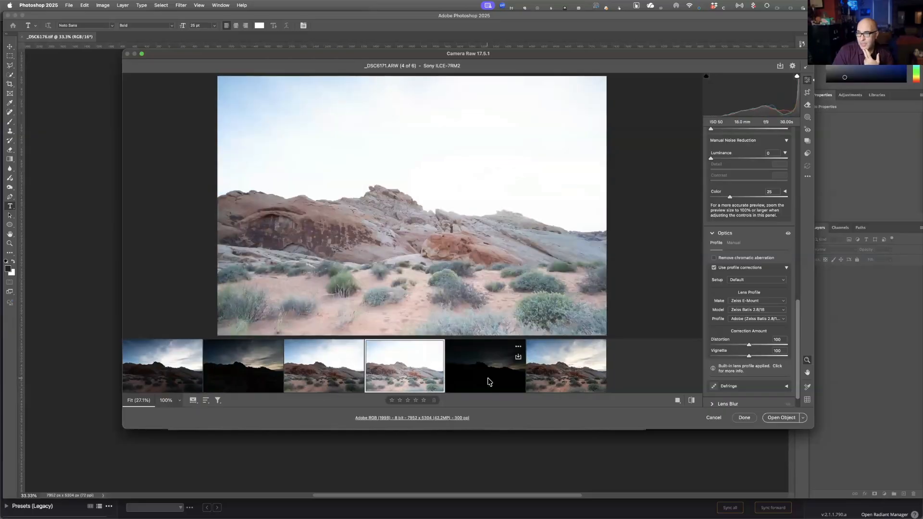
left_click(471, 384)
left_click(546, 378)
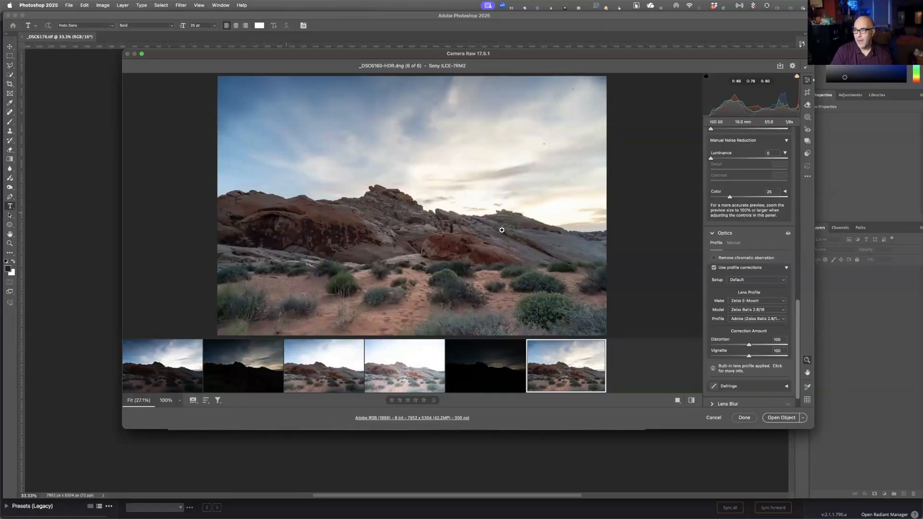
- Adjust the merged image's tones to Exposure +0.20, Highlights -100, Shadows +100 and Blacks -47
scroll(750, 169, "up", 2)
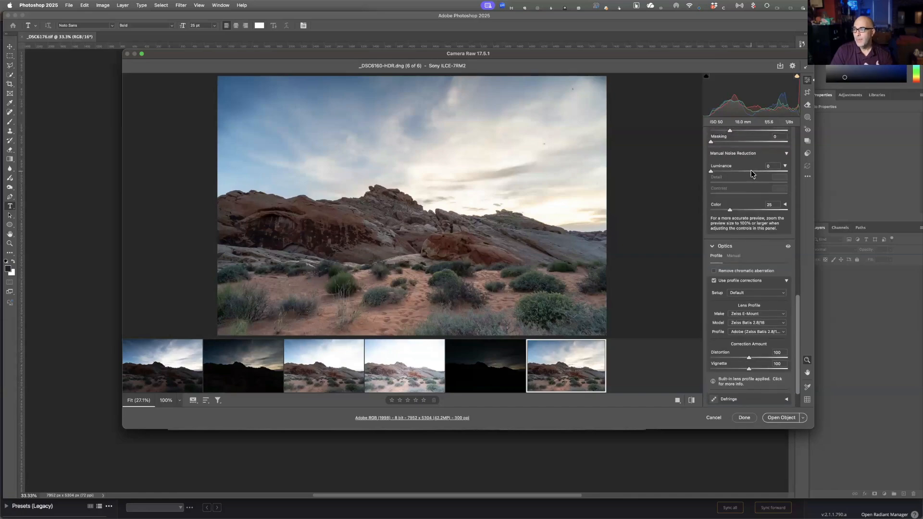
left_click_drag(799, 309, 790, 131)
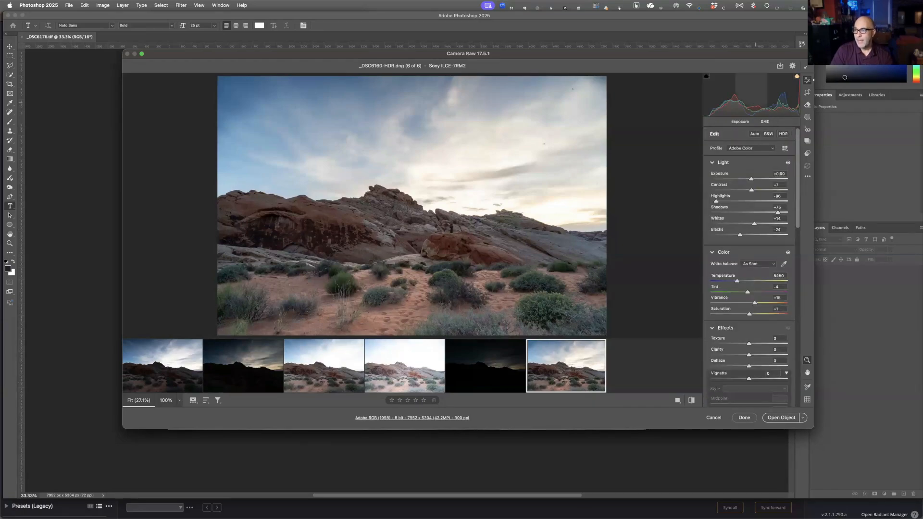
mouse_move(755, 103)
left_mouse_down()
mouse_move(746, 102)
mouse_move(768, 99)
left_mouse_up()
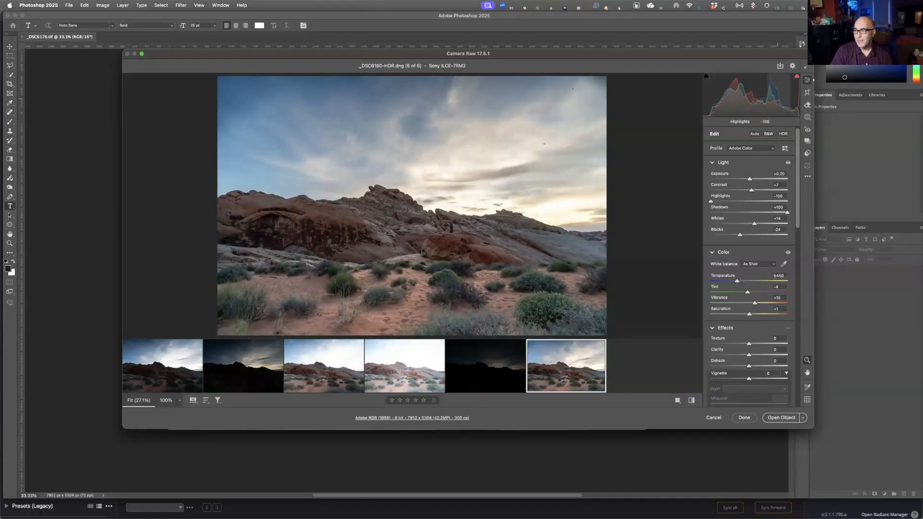
left_click_drag(726, 110, 707, 112)
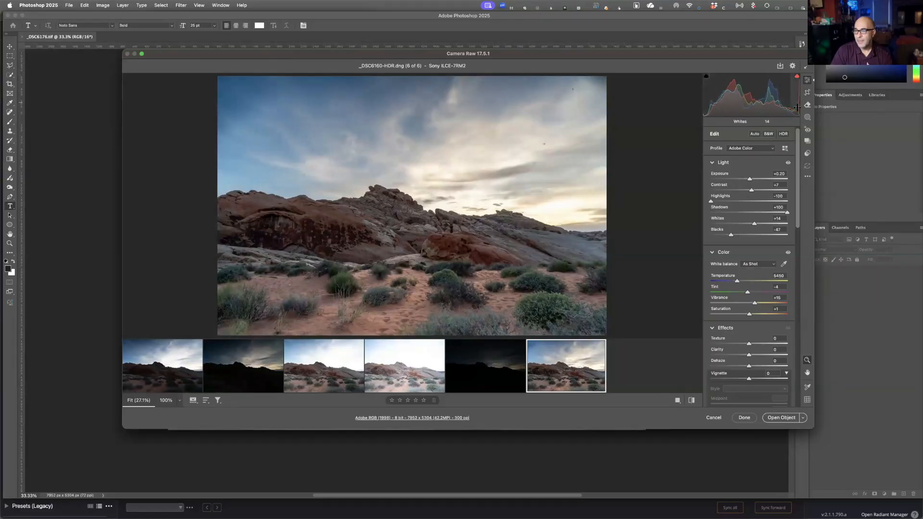
- Turn on HDR editing for the merged image, keep Highlights at -100 and lower Exposure to -0.20
left_click(787, 136)
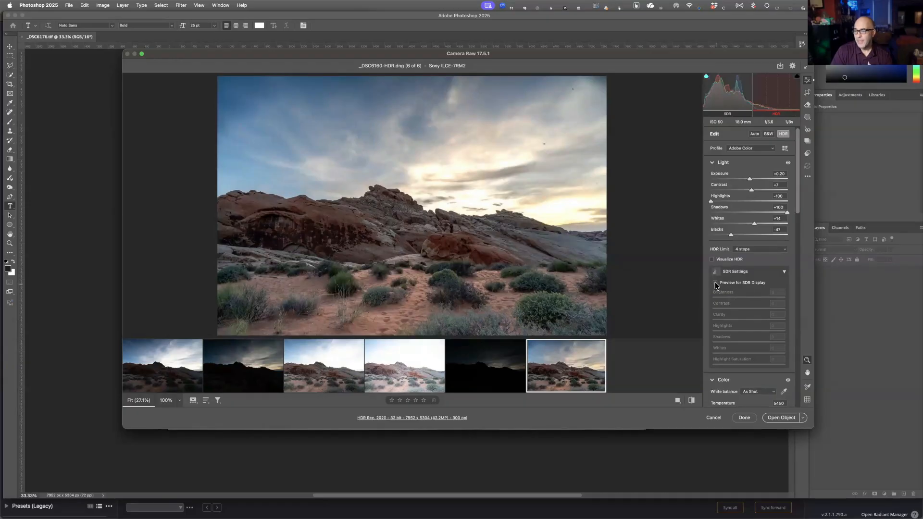
mouse_move(713, 201)
left_mouse_down()
mouse_move(784, 201)
mouse_move(711, 201)
left_mouse_up()
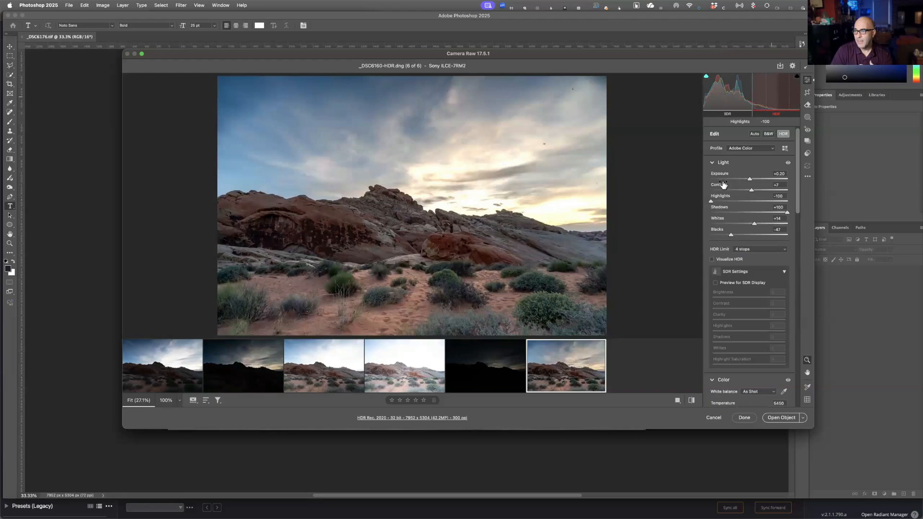
left_click_drag(748, 179, 748, 179)
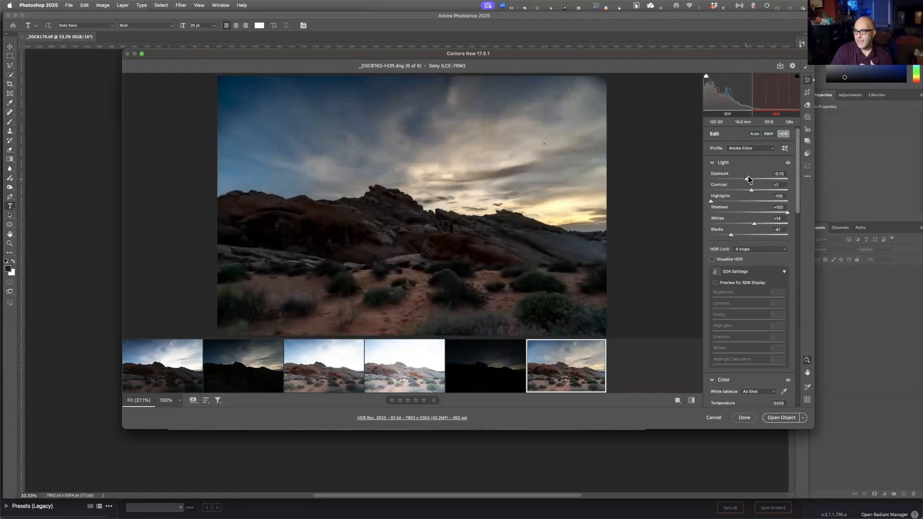
- Preview the image for SDR display, raise the SDR Shadows to +22 and reset Exposure to 0.00
left_click(715, 283)
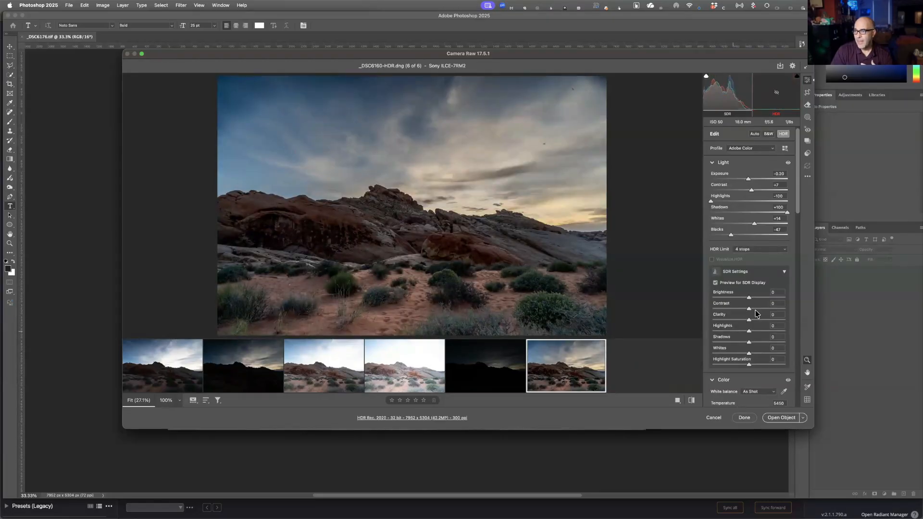
left_click_drag(749, 342, 757, 342)
double_click(749, 178)
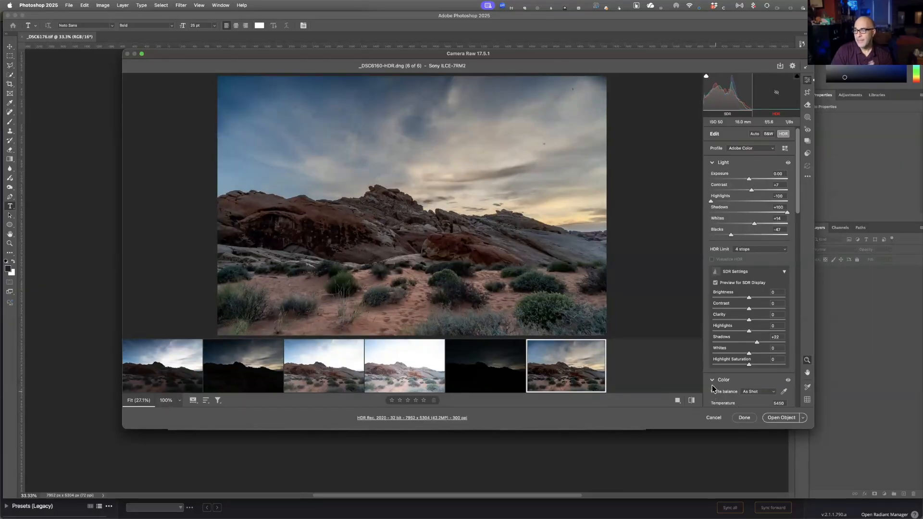
left_click(784, 272)
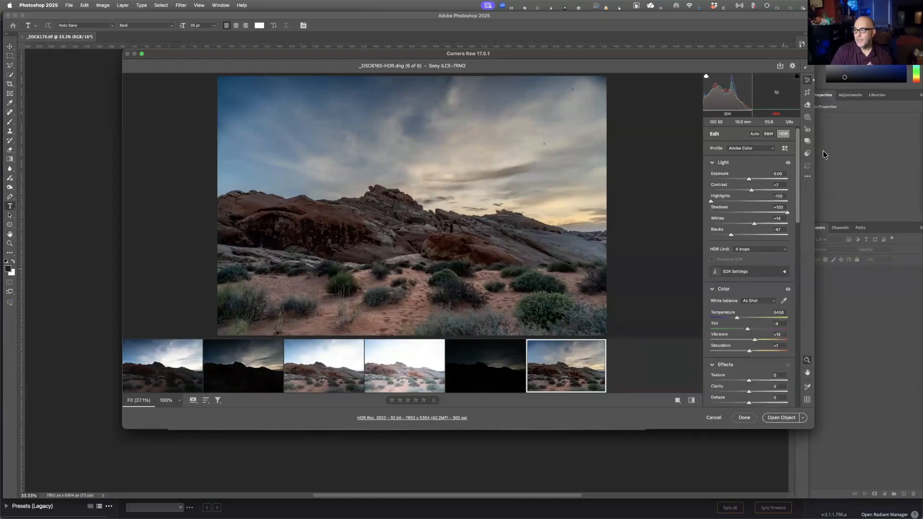
- Create a Sky mask and set its Hue to +2.5 and Saturation to +18
left_click(808, 118)
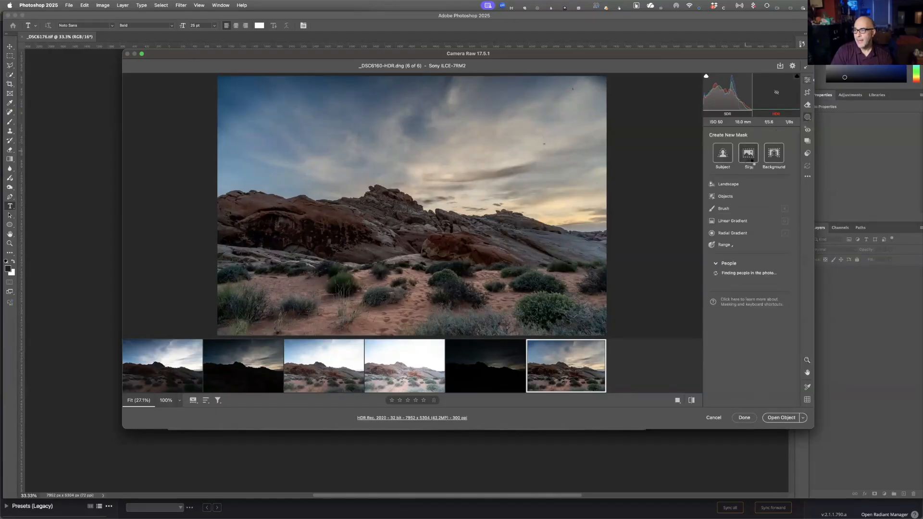
left_click(748, 153)
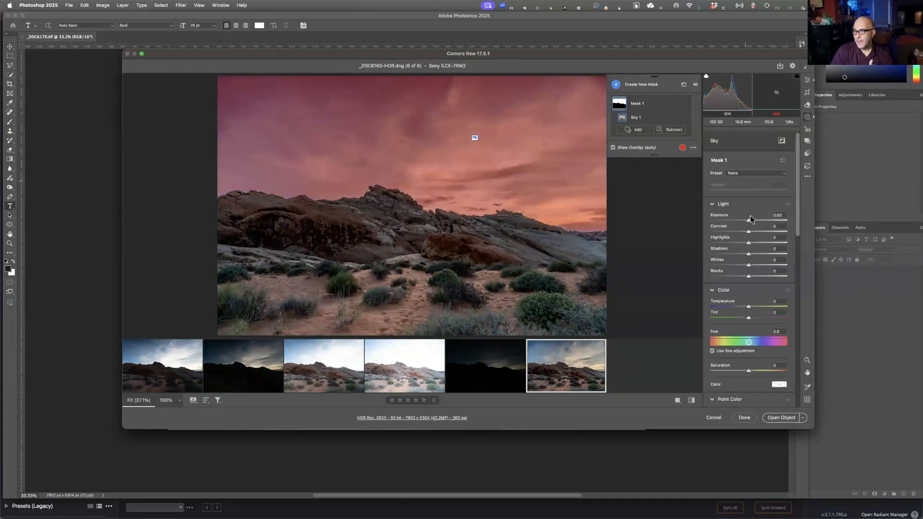
left_click(748, 342)
left_click_drag(748, 343, 762, 368)
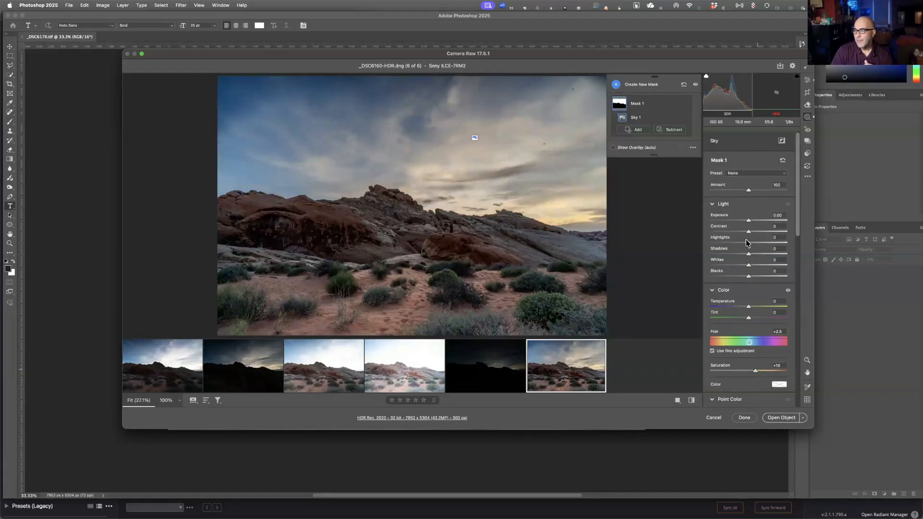
- Set the sky mask's Highlights to -32, Shadows to +41, Whites to +47 and Blacks to -25, and rename it Sky
left_click_drag(747, 243, 737, 276)
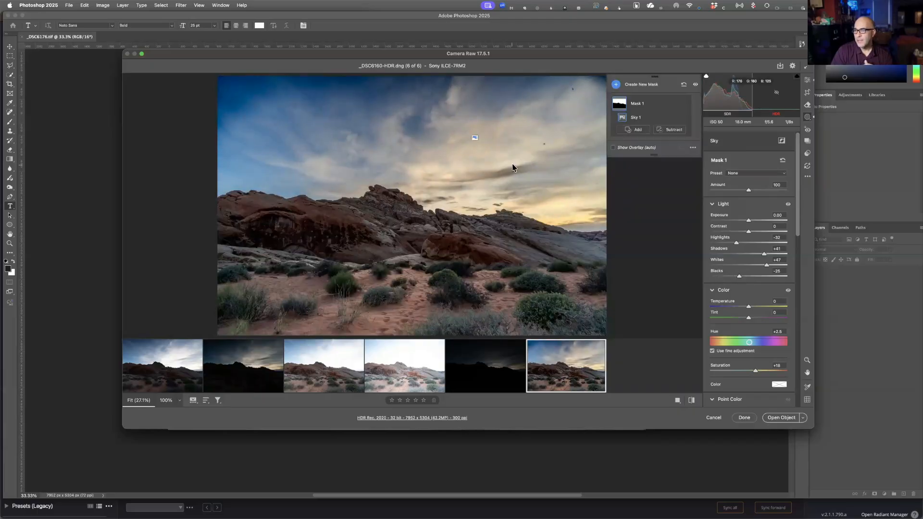
double_click(637, 104)
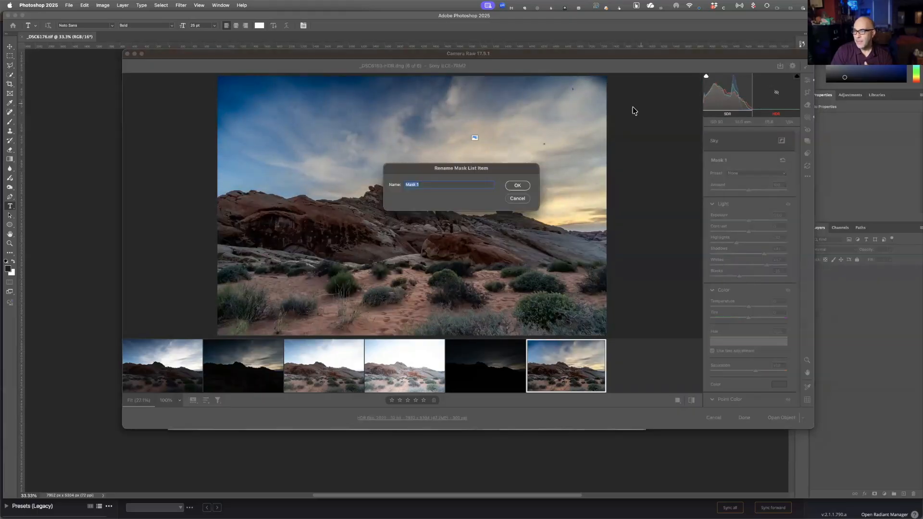
type("Sky")
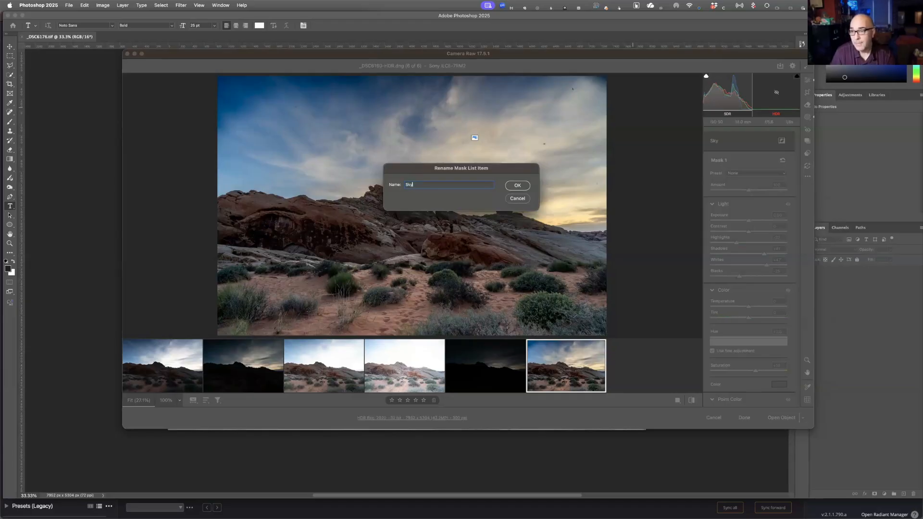
key("Return")
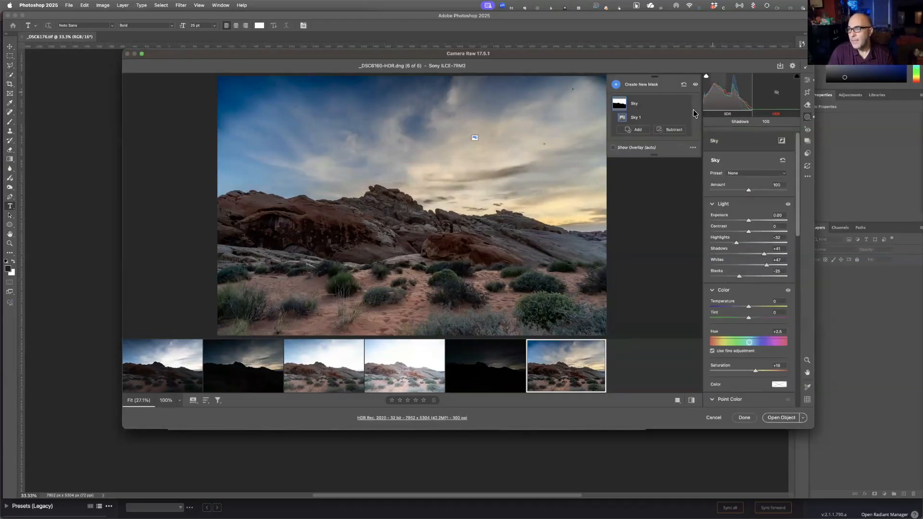
- Duplicate and invert the Sky mask, name it Ground, and set its Exposure to +0.40, Contrast to +18 and Blacks to -7
left_click(676, 104)
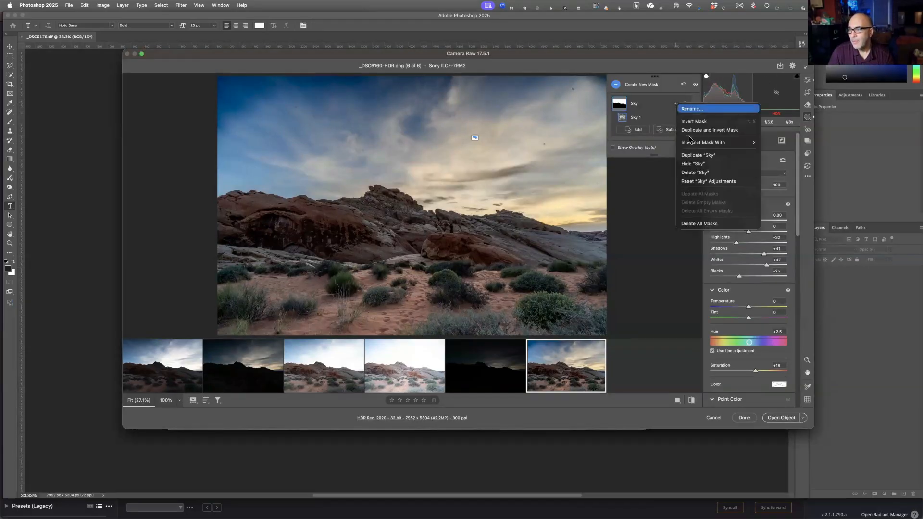
left_click(690, 131)
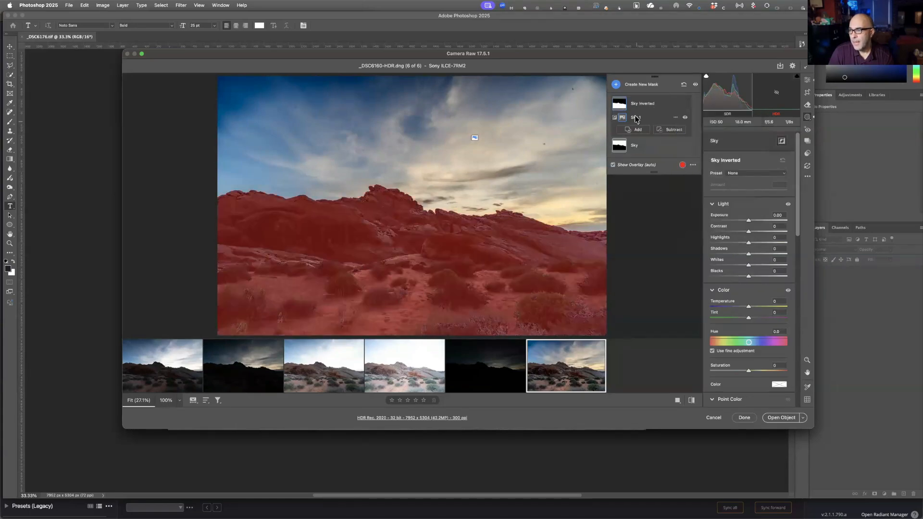
double_click(640, 108)
type("Ground")
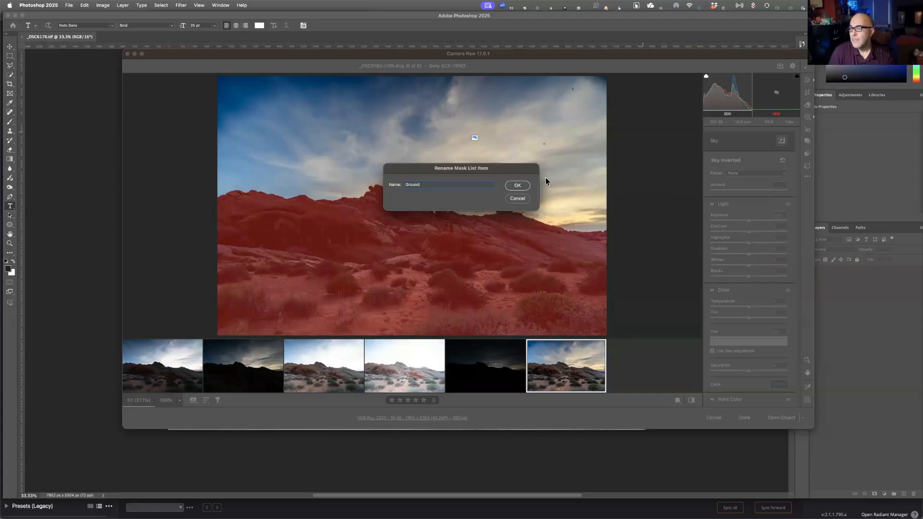
left_click(516, 186)
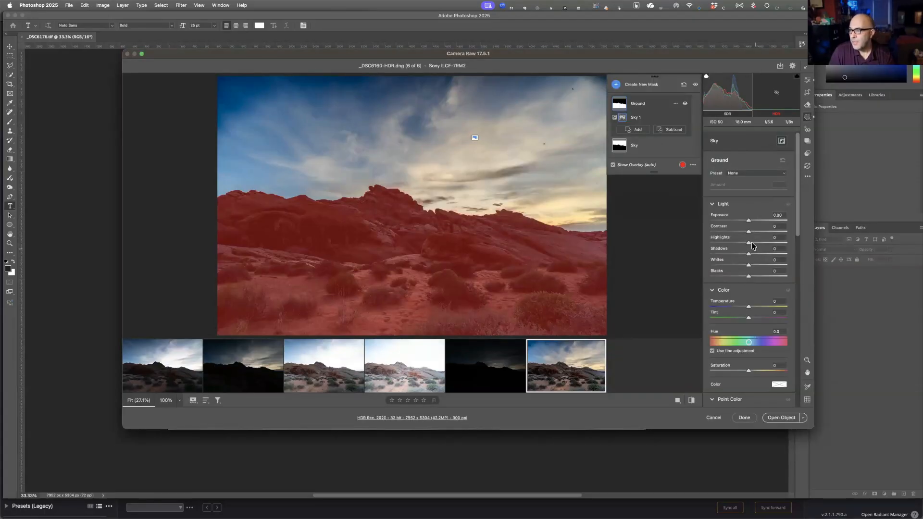
mouse_move(748, 220)
left_mouse_down()
mouse_move(766, 232)
mouse_move(758, 232)
left_mouse_up()
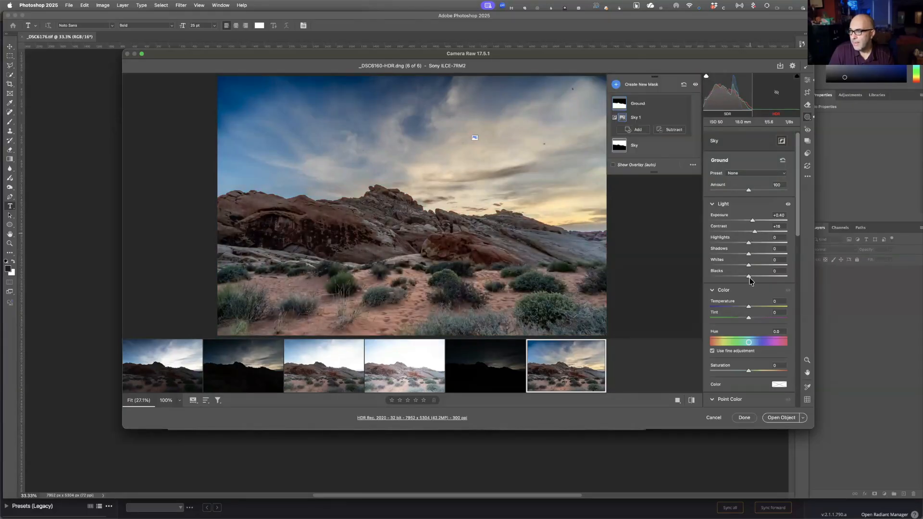
mouse_move(748, 277)
left_mouse_down()
mouse_move(736, 278)
mouse_move(749, 277)
left_mouse_up()
- Add a linear gradient mask from the photo's lower edge up to the base of the rocks with Exposure -0.90
left_click(616, 85)
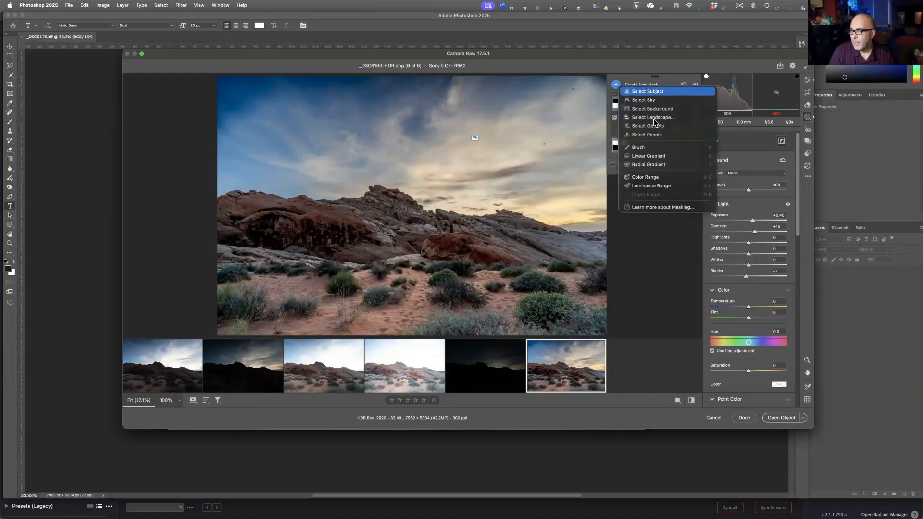
left_click(654, 156)
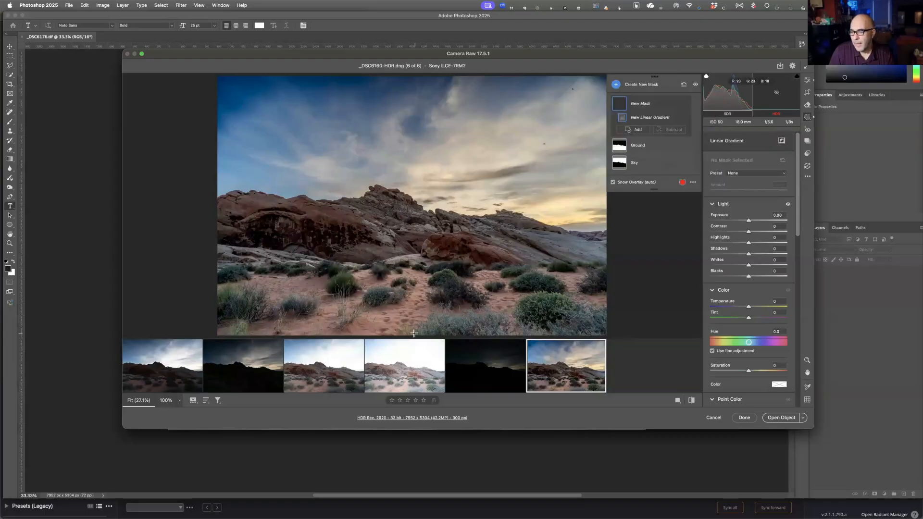
left_click_drag(415, 333, 414, 257)
left_click_drag(748, 221, 738, 227)
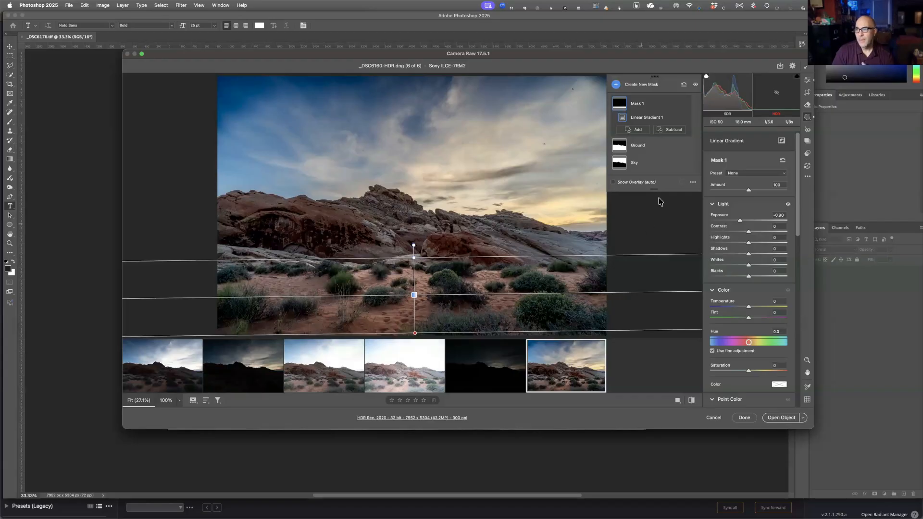
- Save the merged image as an uncompressed 16-bit Adobe RGB (1998) TIFF in the same location, and finish the Camera Raw edits
left_click(781, 67)
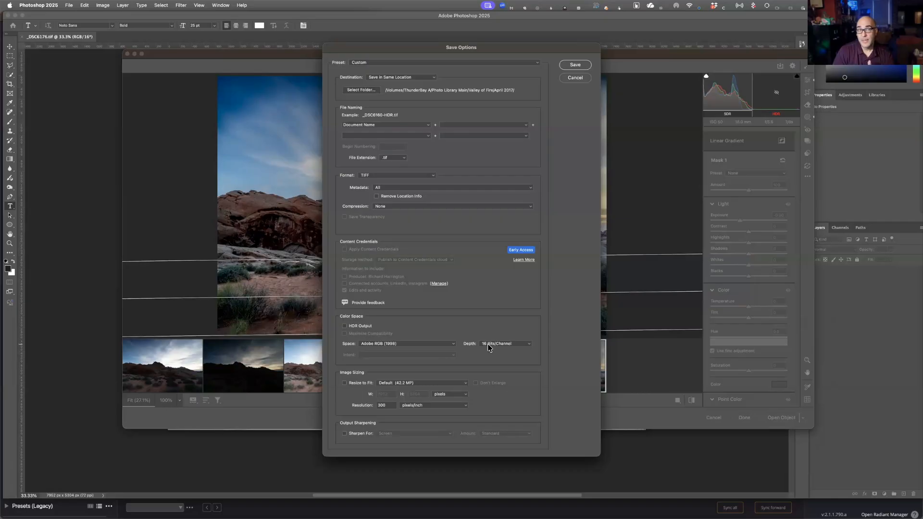
left_click(454, 343)
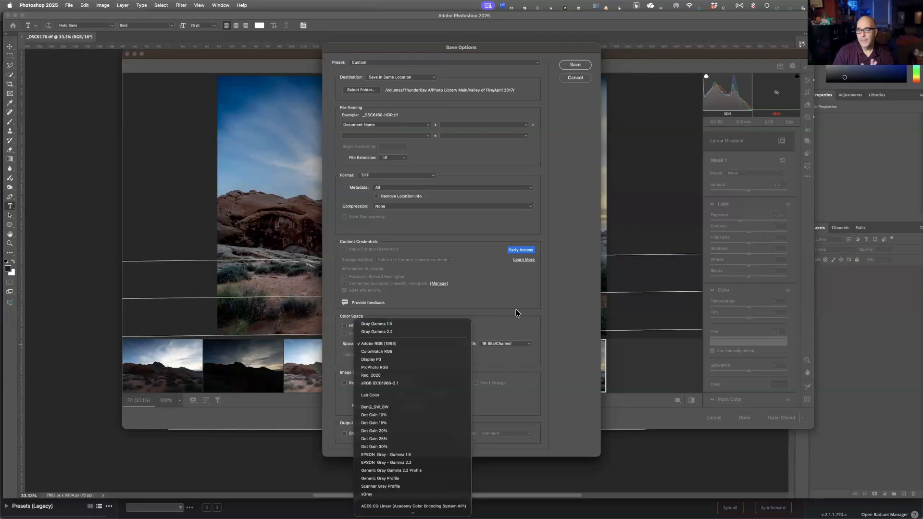
left_click(448, 344)
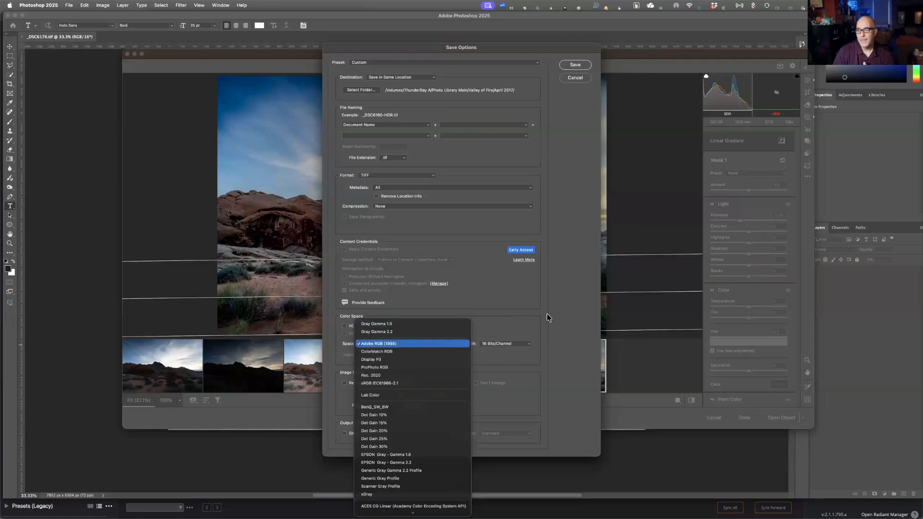
left_click(575, 65)
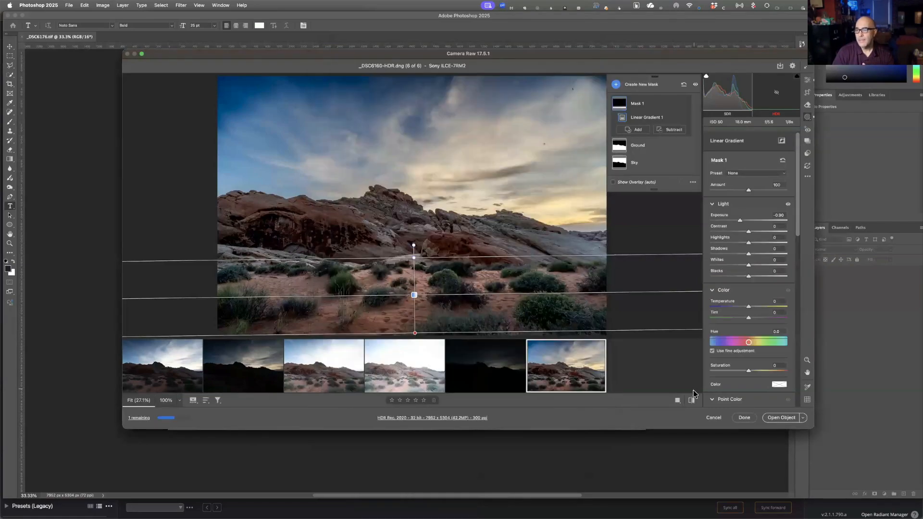
left_click(743, 418)
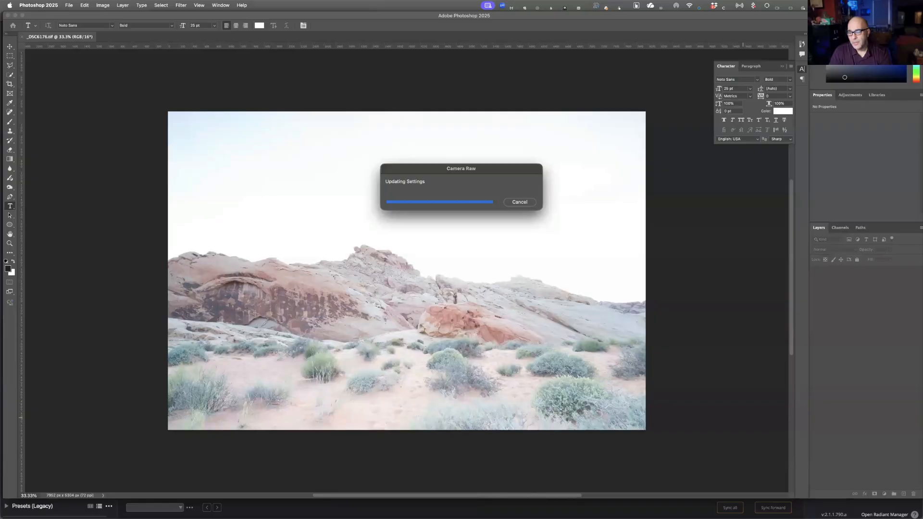
- Switch to Mylio Photos, check the running activities and look through the April 2017 folder for the saved HDR image
key("ctrl+Right")
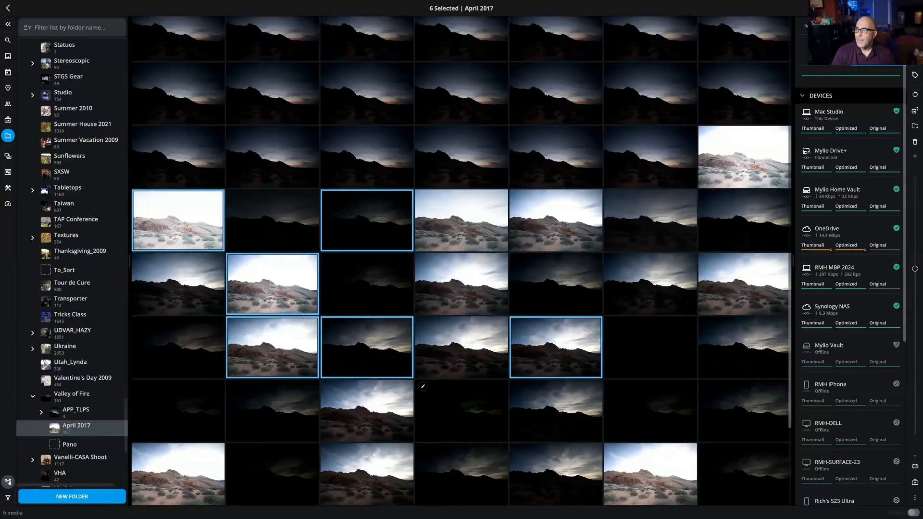
left_click(798, 58)
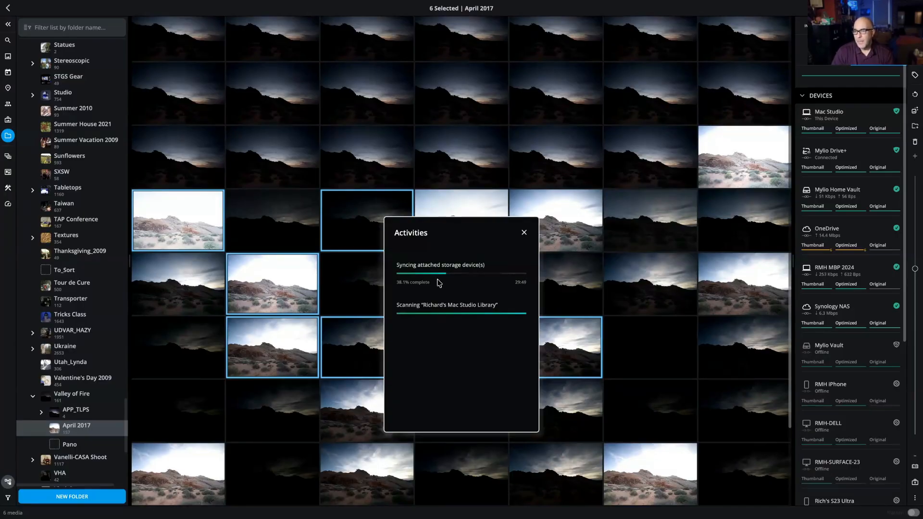
scroll(702, 278, "down", 3)
scroll(700, 262, "down", 5)
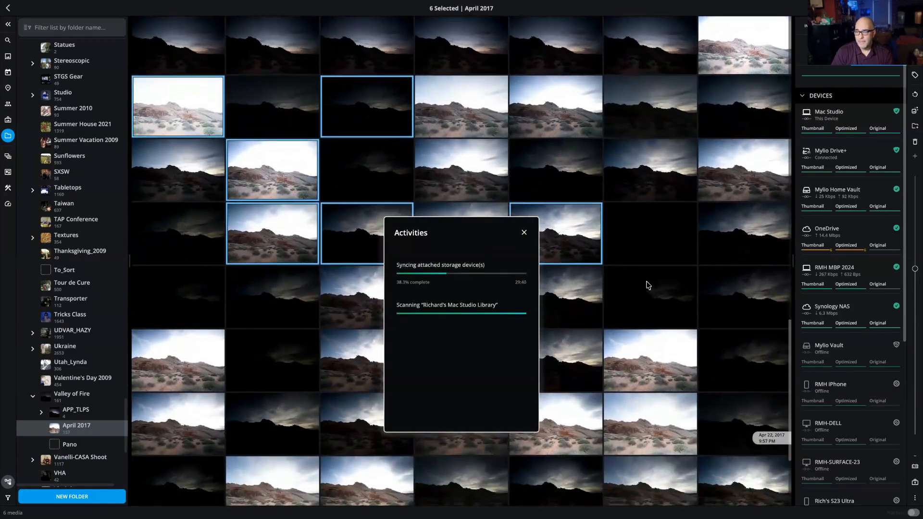
scroll(568, 257, "down", 1)
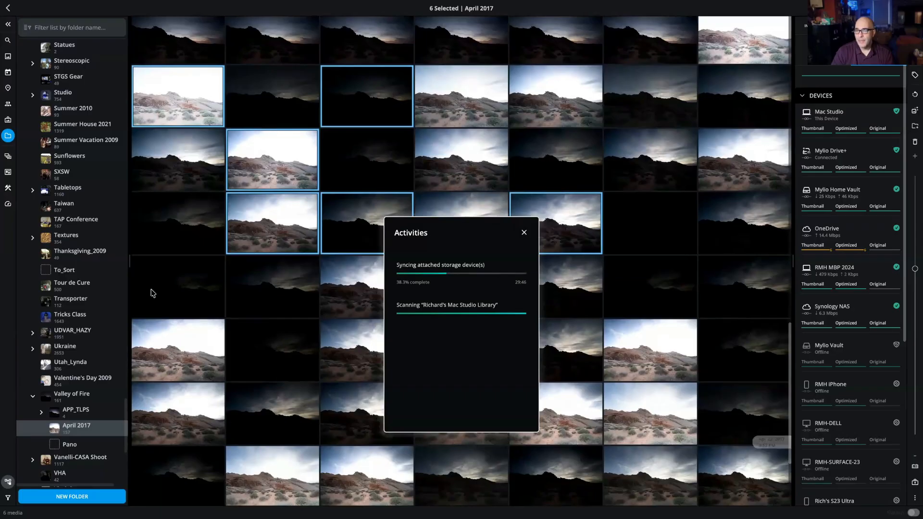
- Check the library's recent media additions and view today's 2:23 PM batch from Mac Studio
left_click(12, 205)
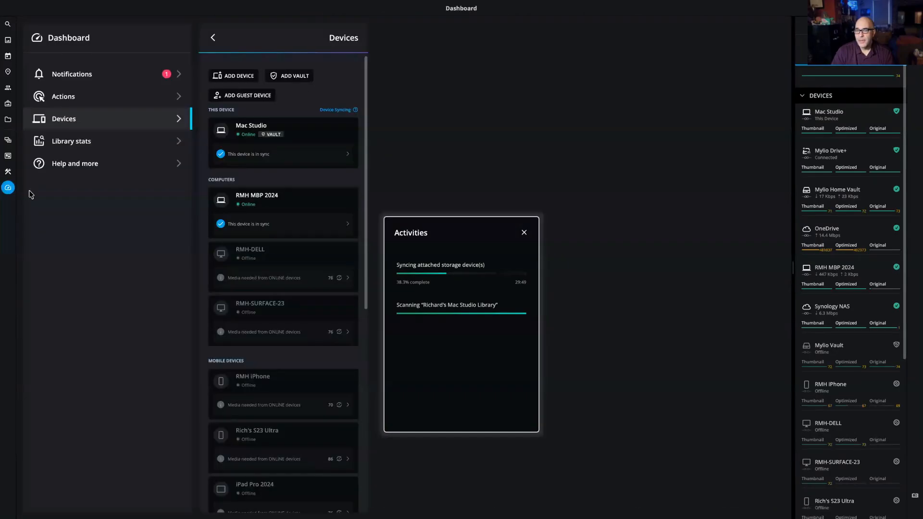
left_click(65, 144)
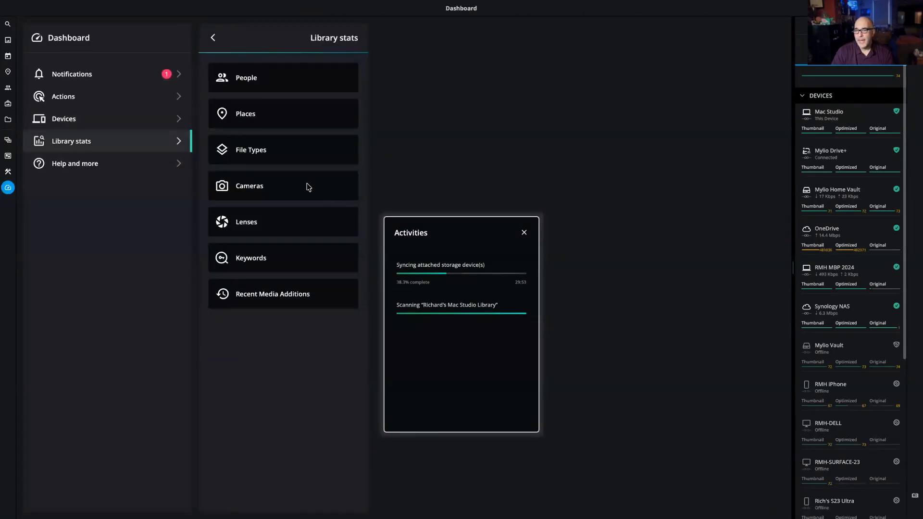
left_click(277, 295)
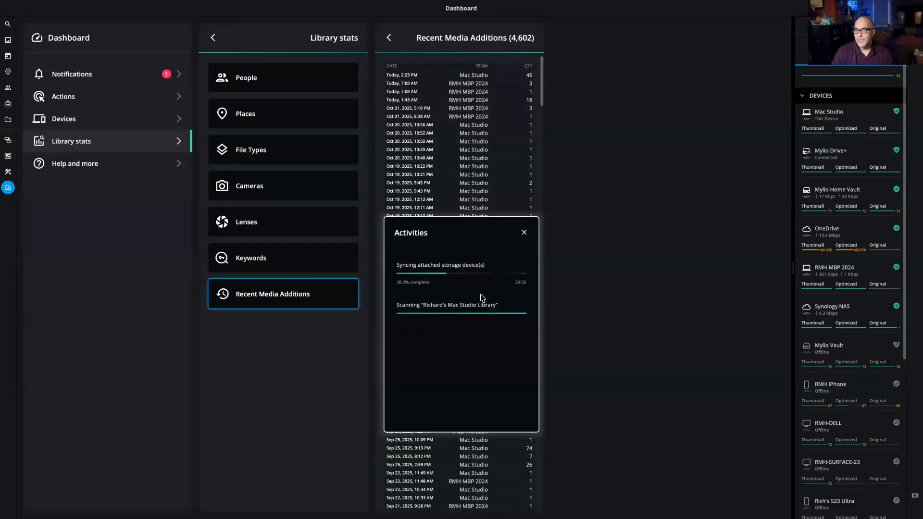
left_click(409, 77)
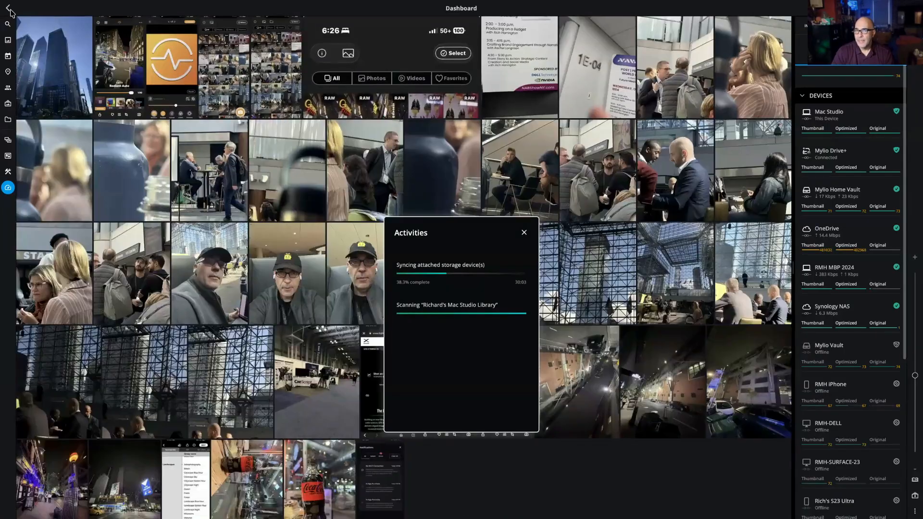
left_click(8, 8)
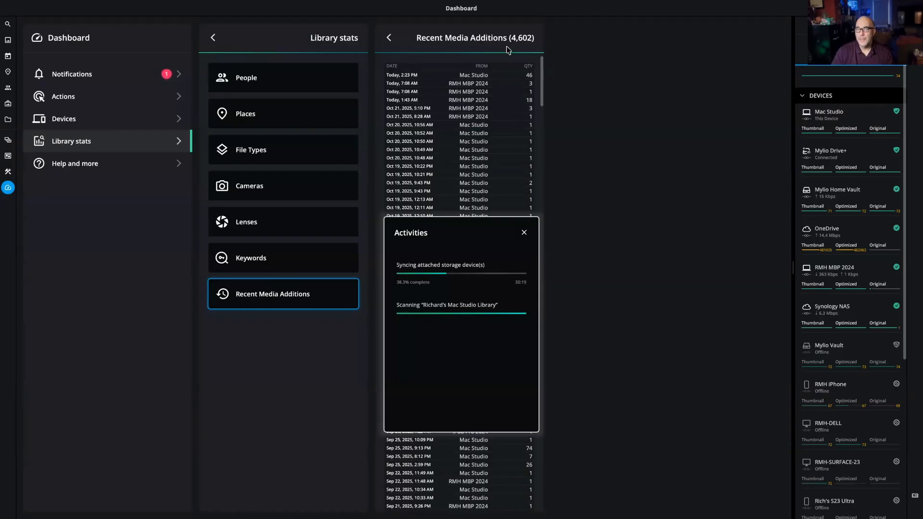
- Close the activities list and review the Sync settings and the notifications
left_click(525, 233)
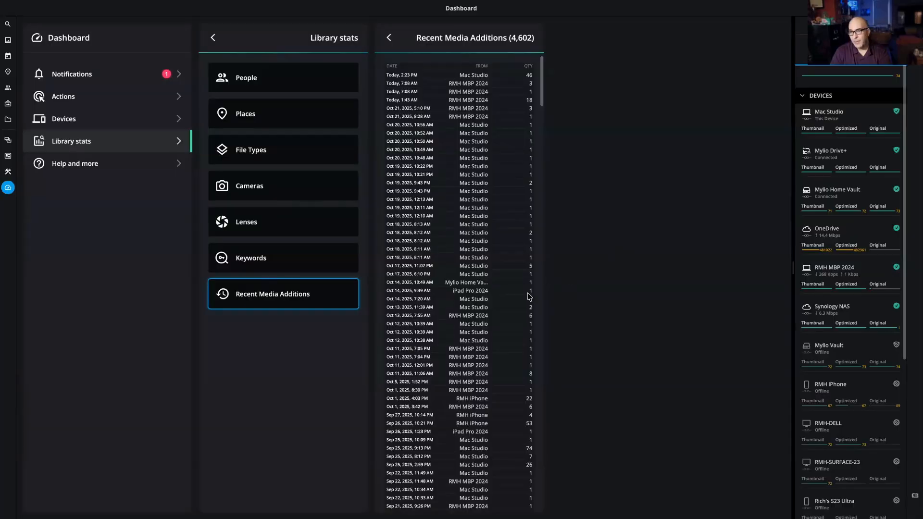
key("super+comma")
left_click(407, 332)
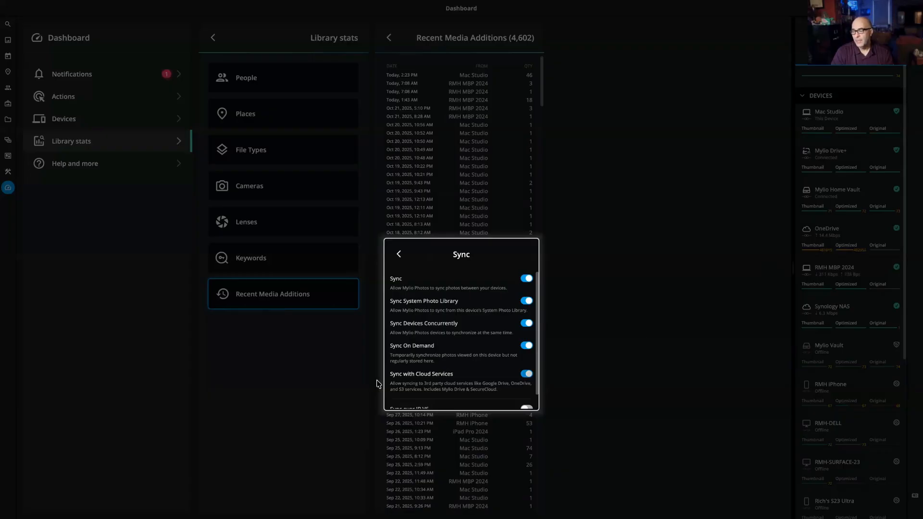
left_click(399, 255)
left_click(525, 255)
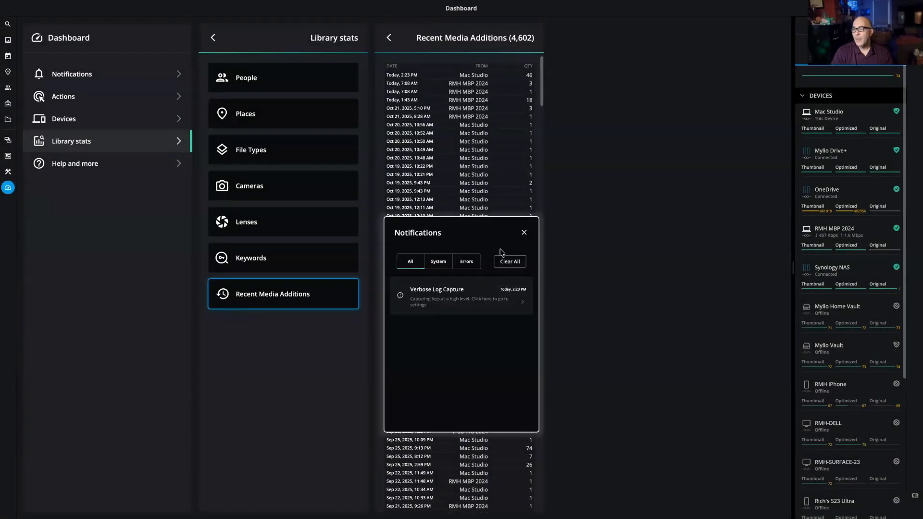
left_click(524, 234)
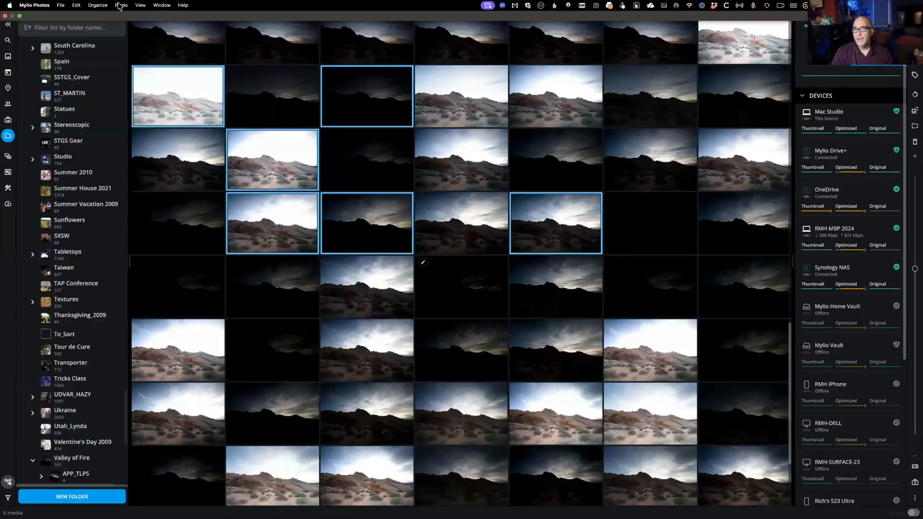
- Scan the April 2017 folder for changes and open the saved HDR image in the large view
left_click(120, 5)
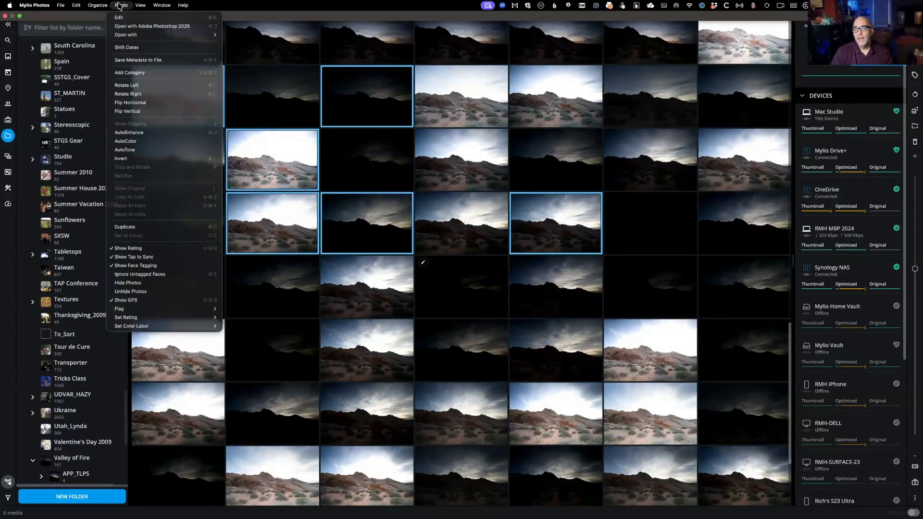
mouse_move(110, 6)
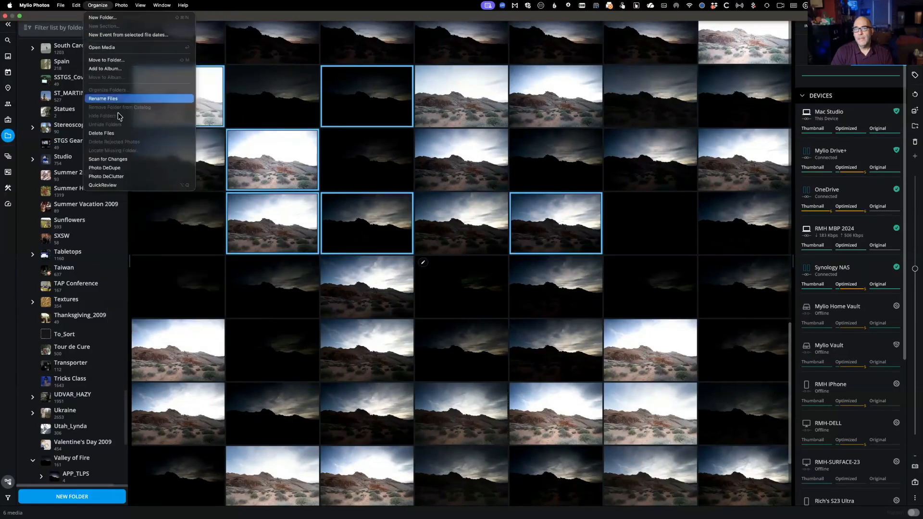
left_click(117, 160)
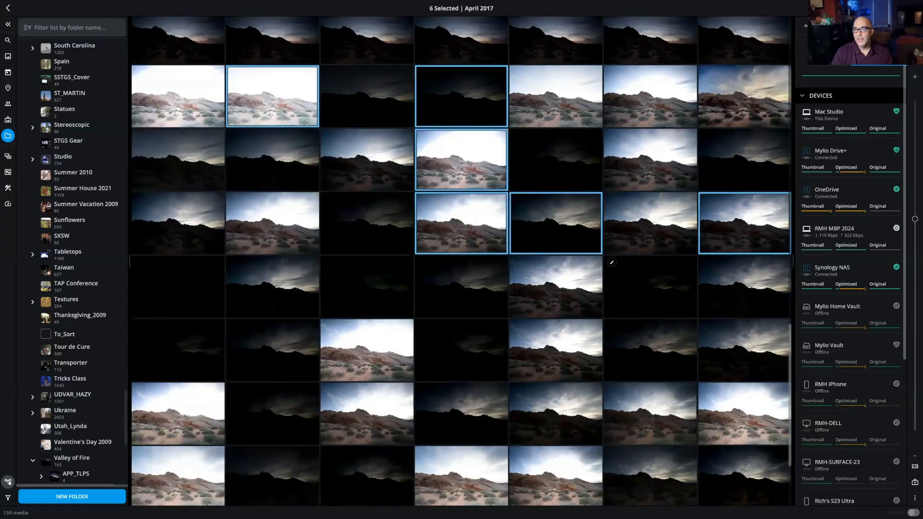
double_click(733, 91)
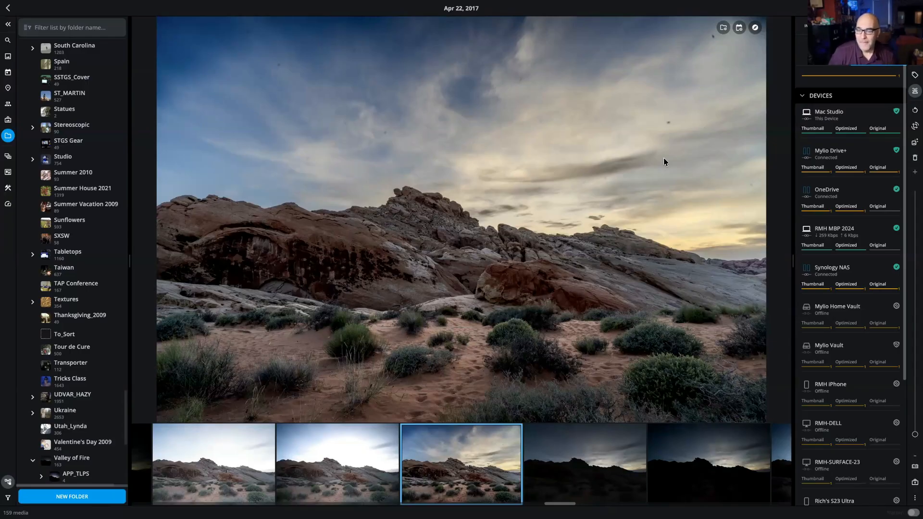
mouse_move(523, 4)
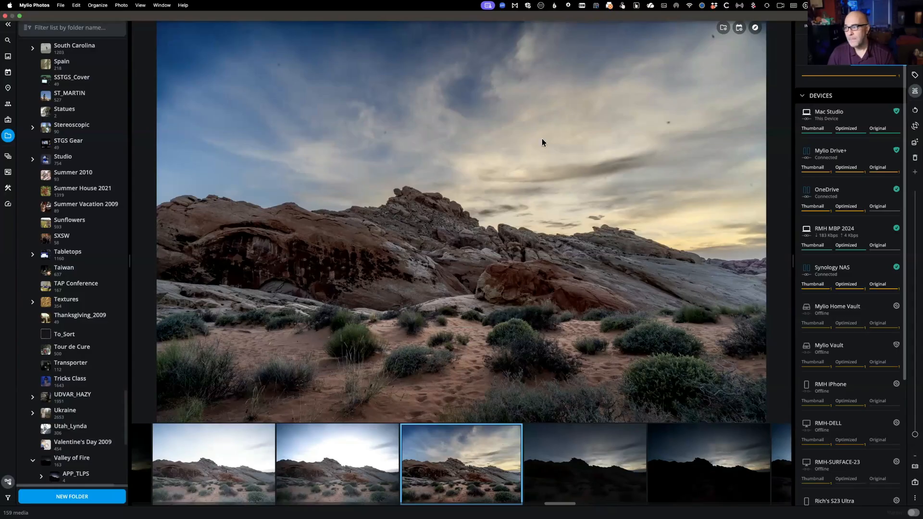
- Show the HDR image's information and open its original file in Adobe Photoshop 2025
left_click(812, 25)
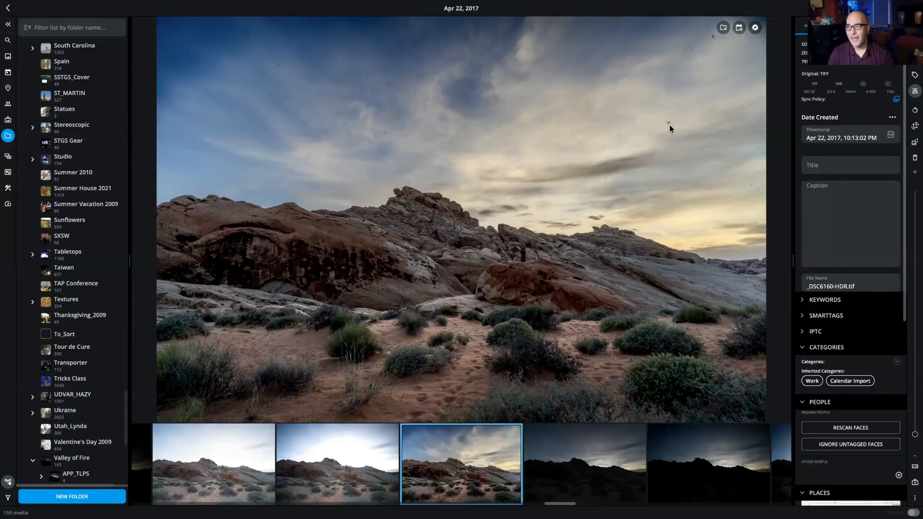
left_click(121, 6)
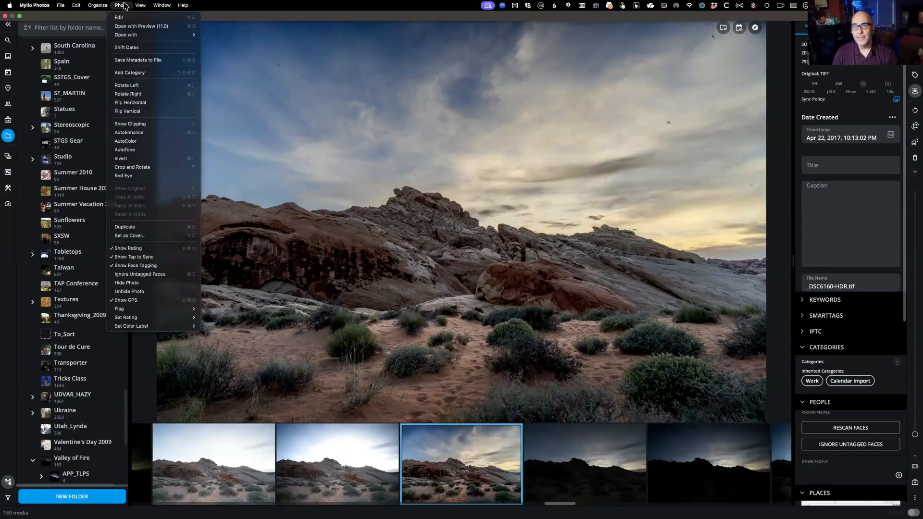
mouse_move(128, 39)
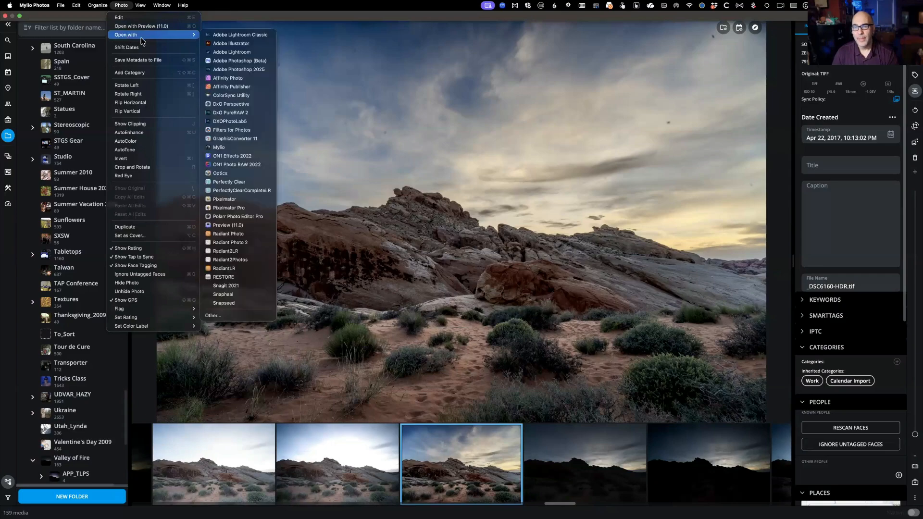
left_click(241, 71)
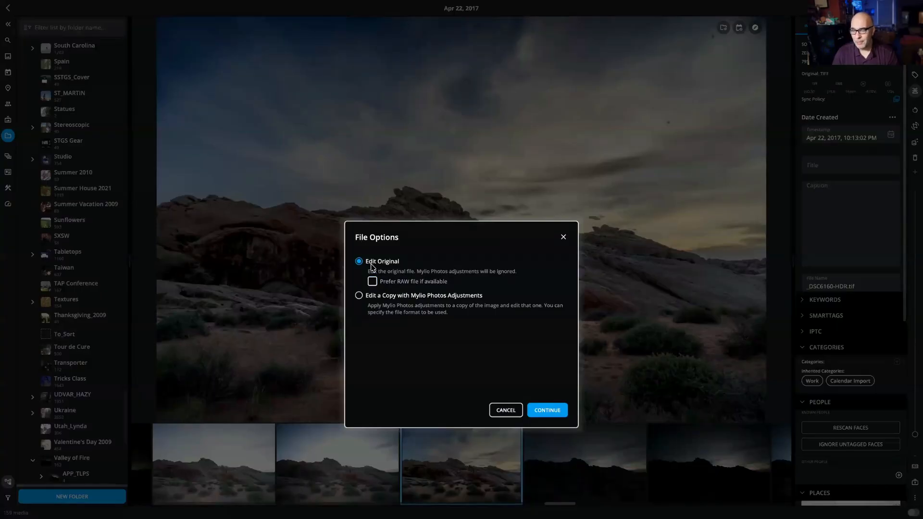
left_click(549, 411)
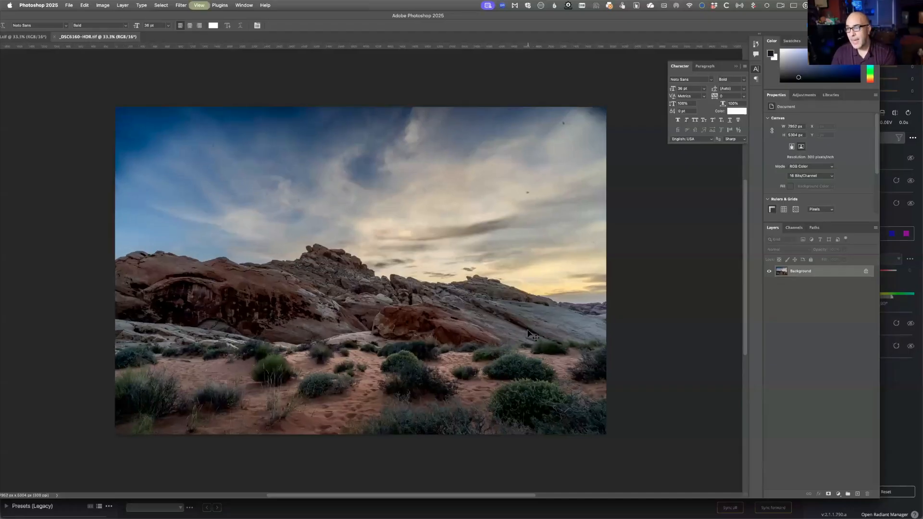
- Remove the dark dust spot in the bright clouds above the ridge with an enlarged Spot Healing Brush and compare before and after
key("super+plus")
key("super+plus")
scroll(351, 314, "right", 4)
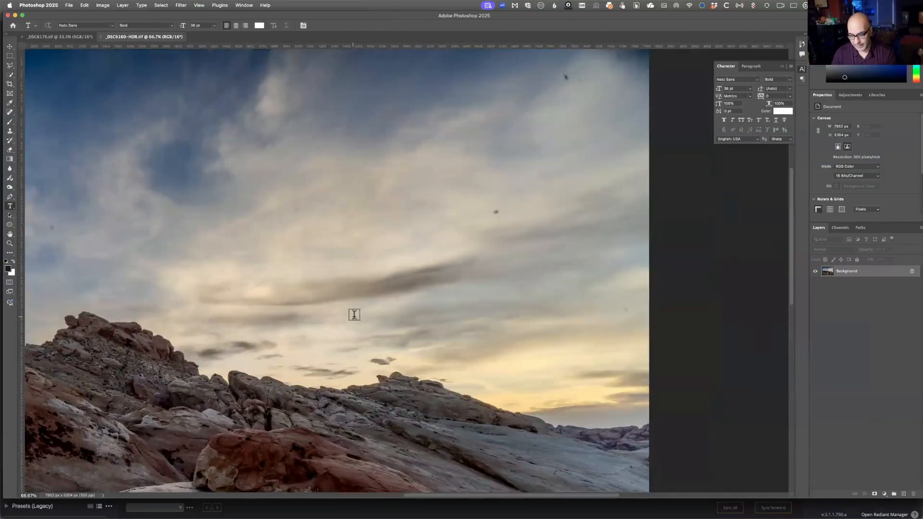
key("j")
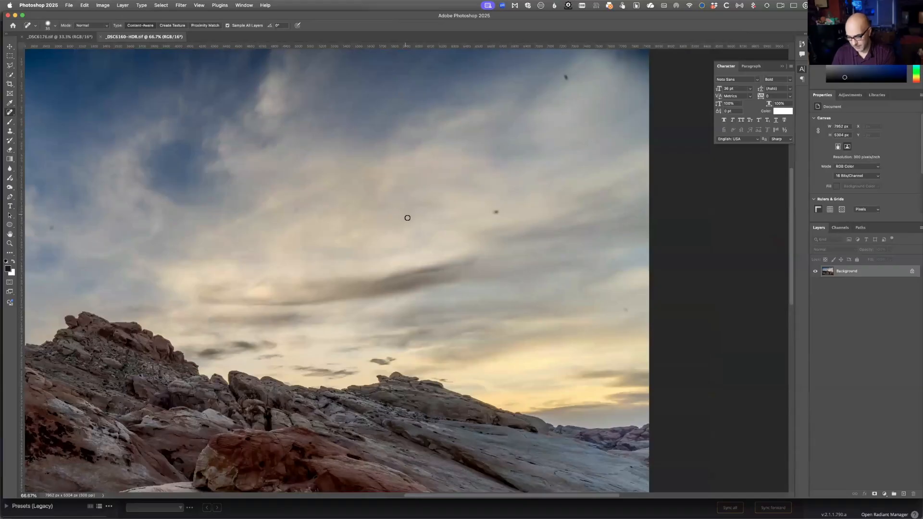
key("bracketright")
key("bracketright")
key("bracketright")
key("bracketright")
left_click(495, 211)
key("super+z")
key("super+shift+z")
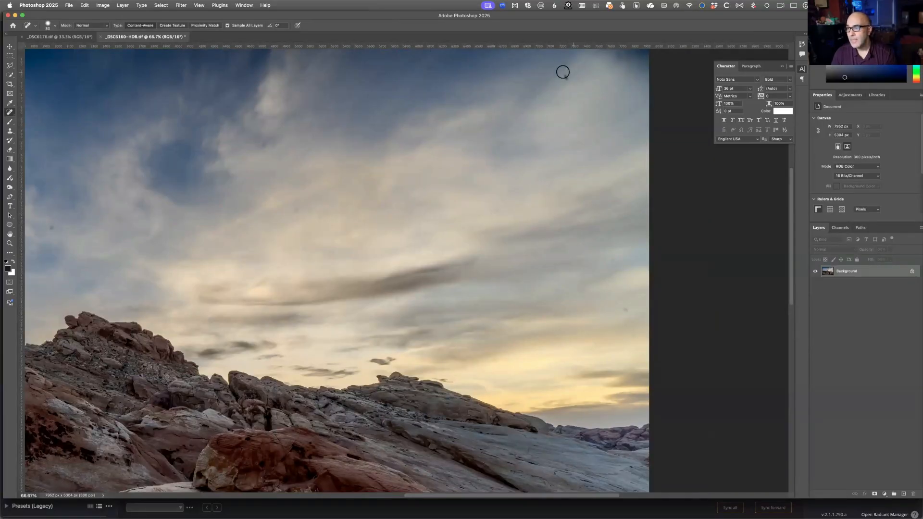
- Heal the dust spot near the upper-right corner of the sky
left_click(564, 75)
left_click(576, 79)
left_click(567, 78)
left_click_drag(510, 217, 550, 216)
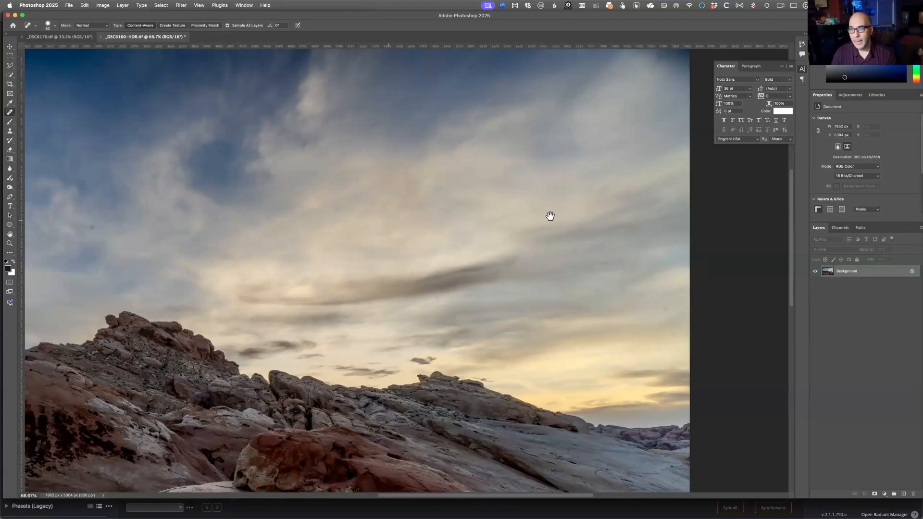
- Heal the dust spots scattered over the blue sky in the image's left half
scroll(341, 228, "left", 15)
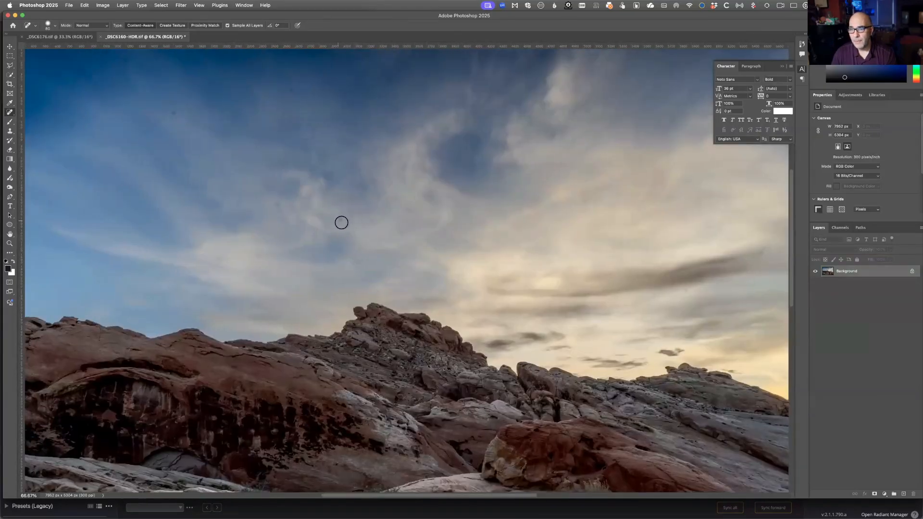
left_click(290, 89)
left_click(172, 112)
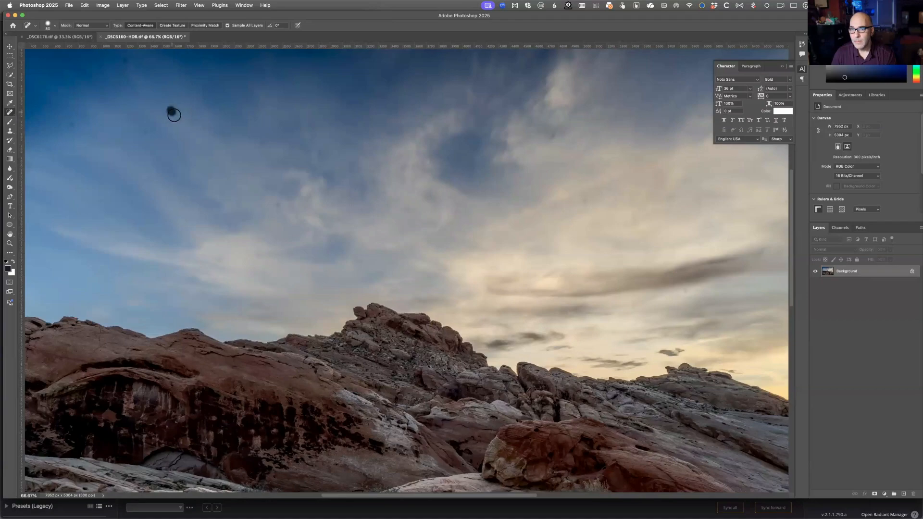
left_click(126, 61)
left_click(145, 134)
left_click(75, 121)
- Inspect the whole sky from edge to edge for remaining dust spots
left_click_drag(174, 231, 136, 299)
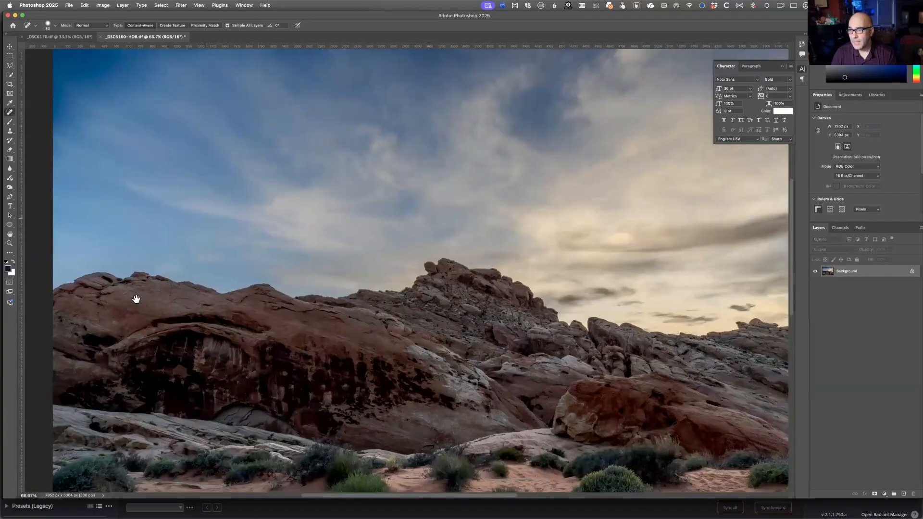
mouse_move(544, 182)
left_mouse_down()
mouse_move(451, 235)
mouse_move(445, 210)
left_mouse_up()
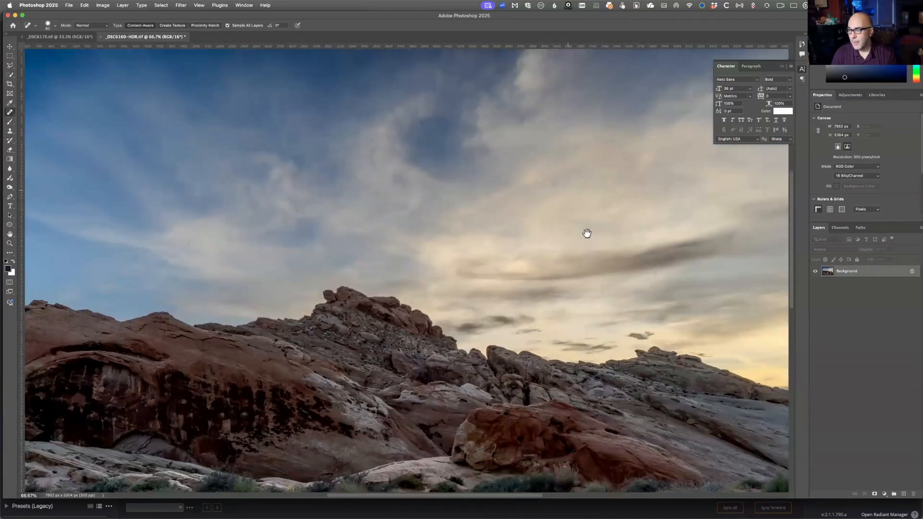
scroll(614, 252, "right", 5)
scroll(614, 251, "down", 2)
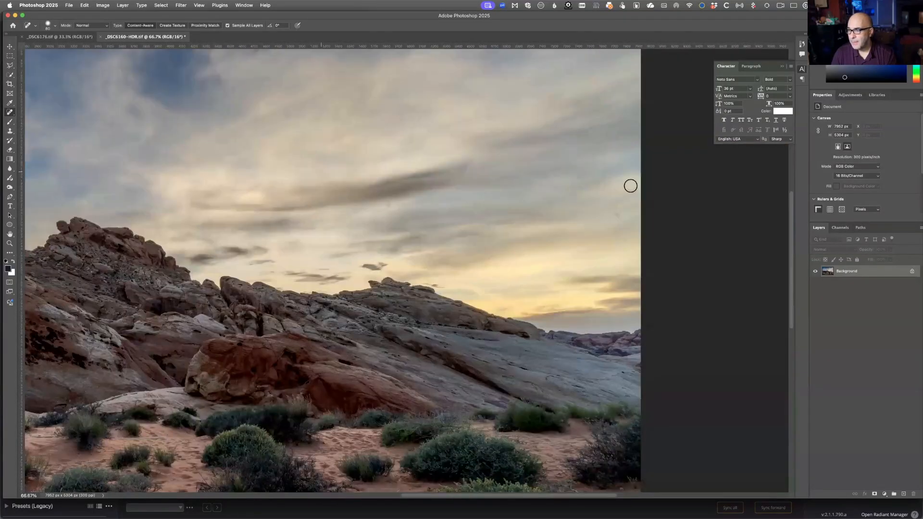
scroll(632, 185, "down", 2)
scroll(631, 185, "left", 1)
mouse_move(463, 143)
left_mouse_down()
mouse_move(510, 243)
mouse_move(464, 339)
mouse_move(535, 312)
mouse_move(657, 295)
mouse_move(402, 233)
mouse_move(340, 76)
left_mouse_up()
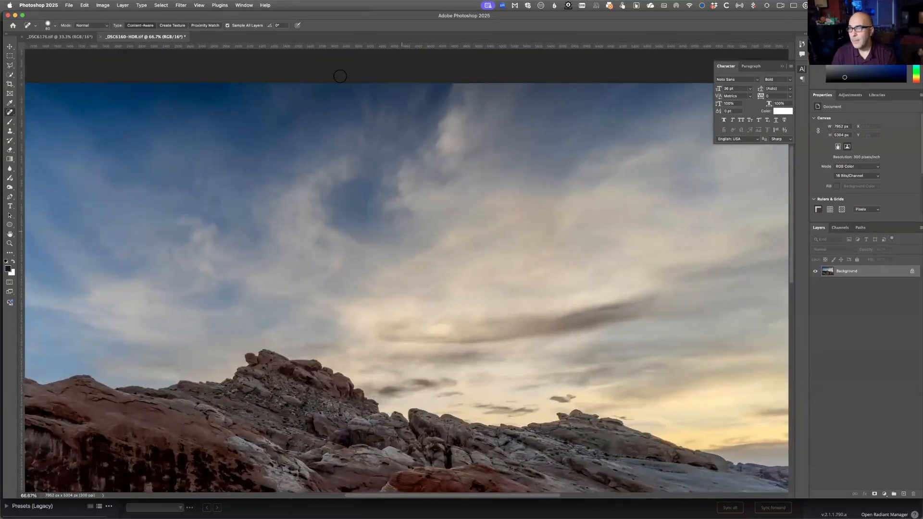
left_click(243, 5)
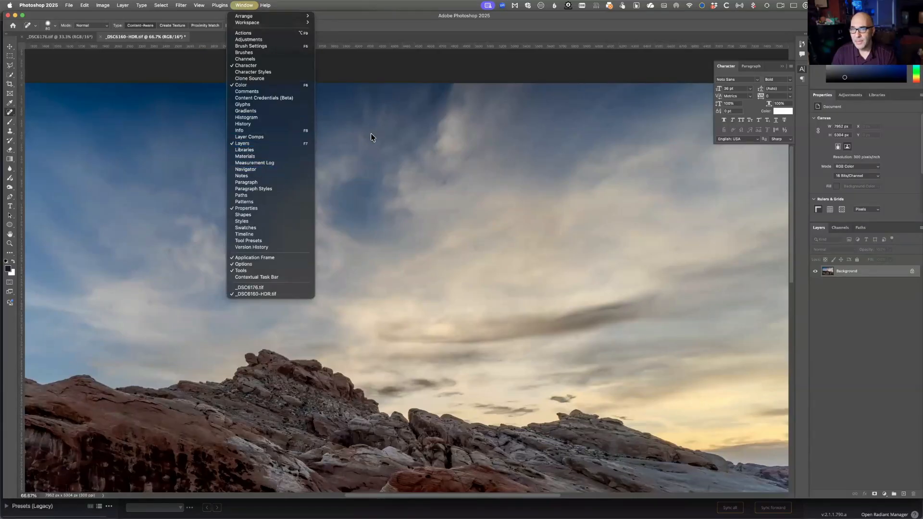
left_click(316, 142)
- Heal the remaining specks in the blue sky near the image's upper-left corner
left_click_drag(356, 138, 548, 158)
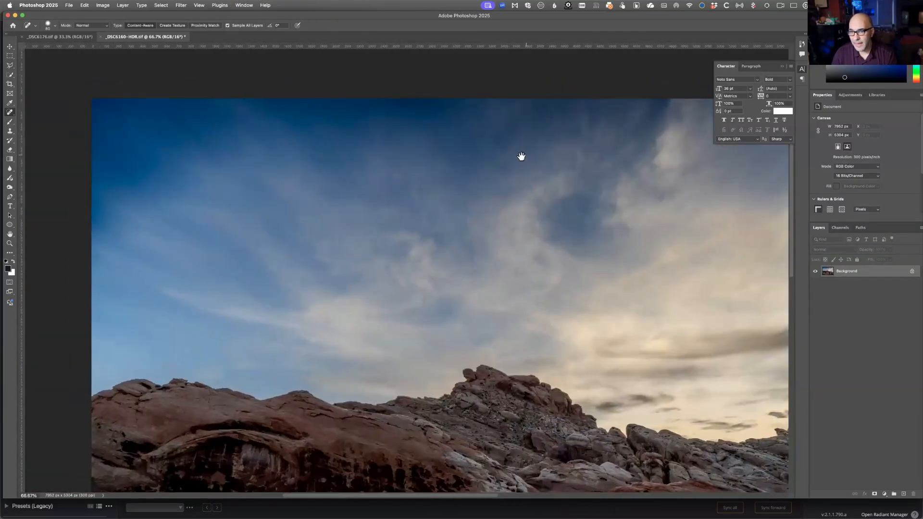
left_click(182, 190)
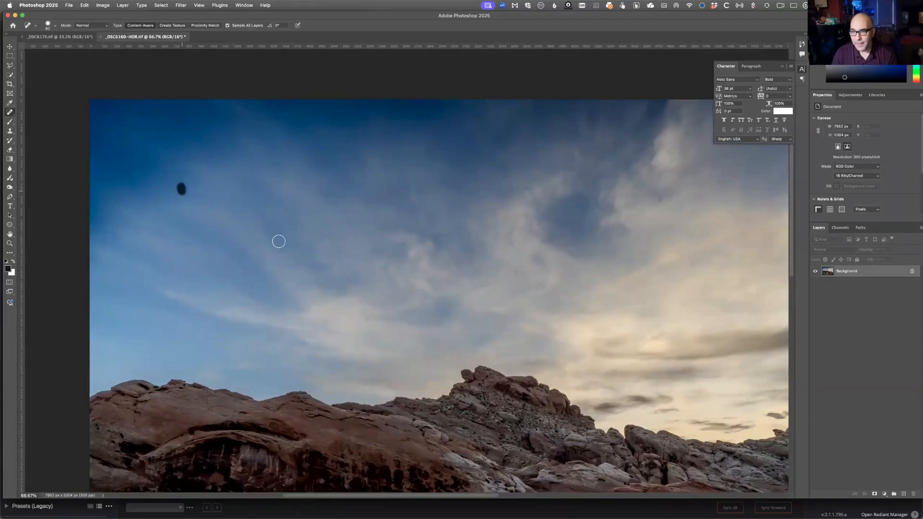
left_click(210, 265)
left_click(256, 241)
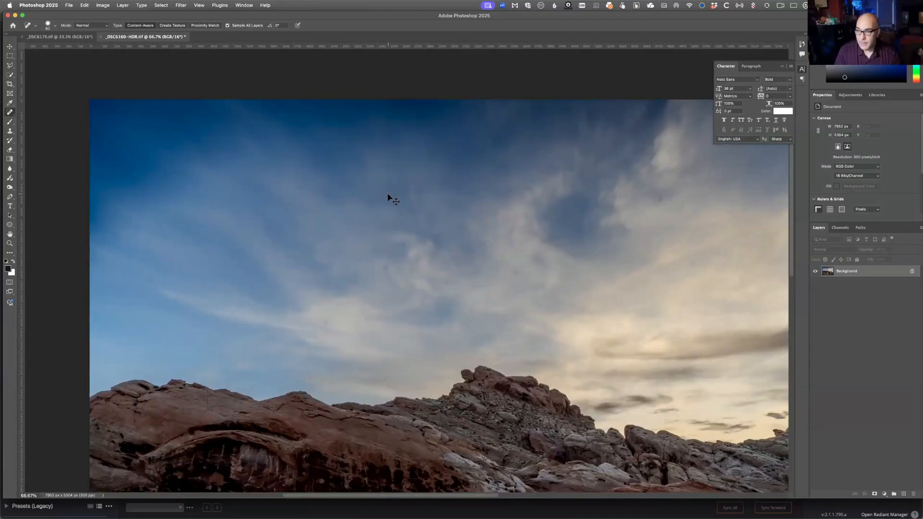
- Fit the whole image in view, save the retouched TIFF and close it
key("super+0")
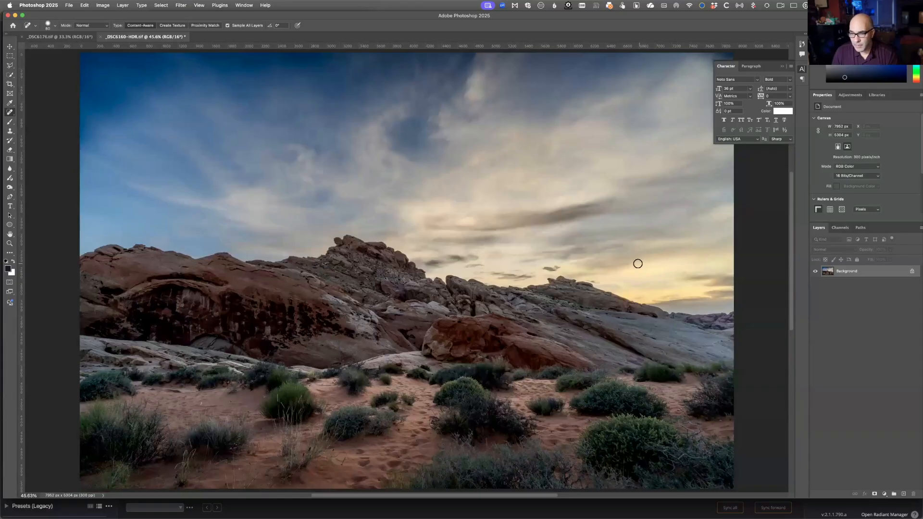
key("super+s")
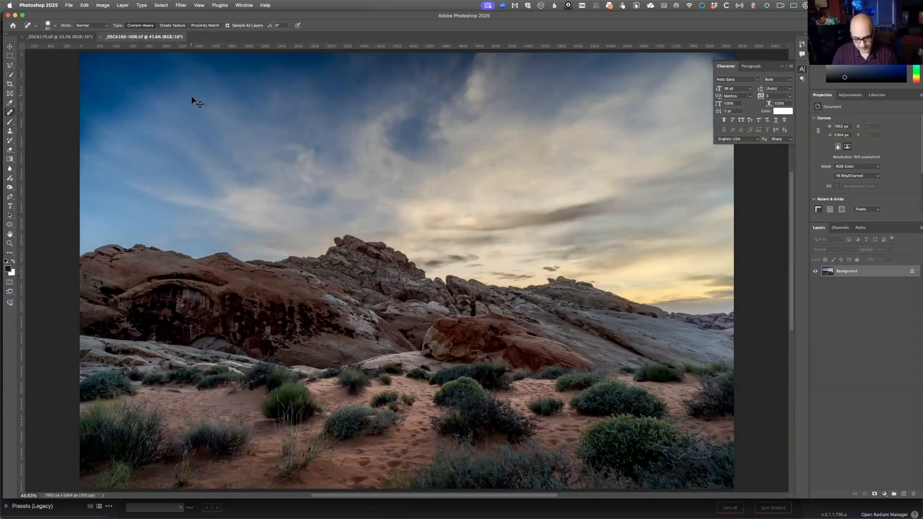
key("super+w")
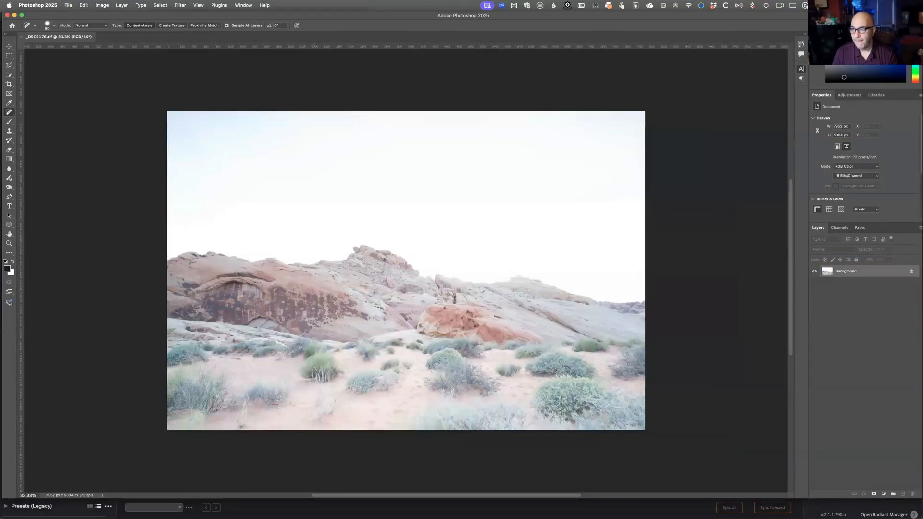
- Switch back to Mylio Photos, close the activities list and send the HDR image to Radiant Photo 2
key("super+Tab")
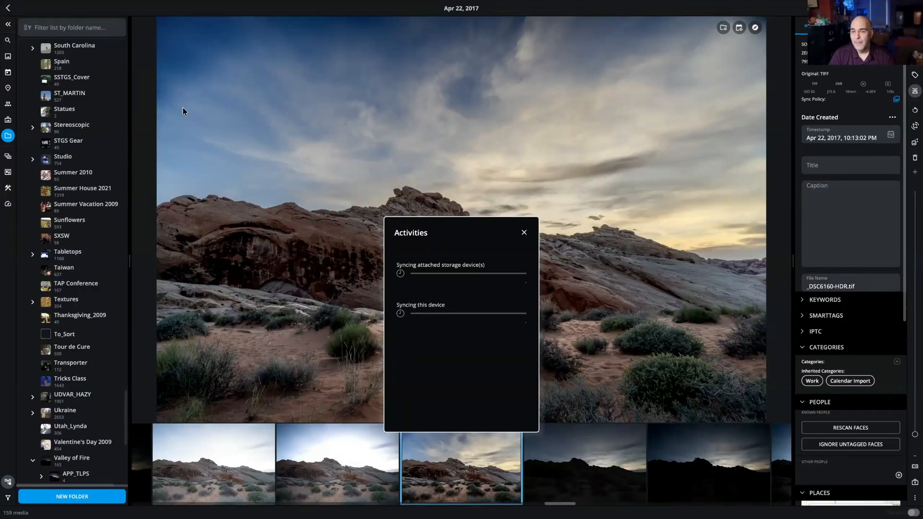
left_click(524, 232)
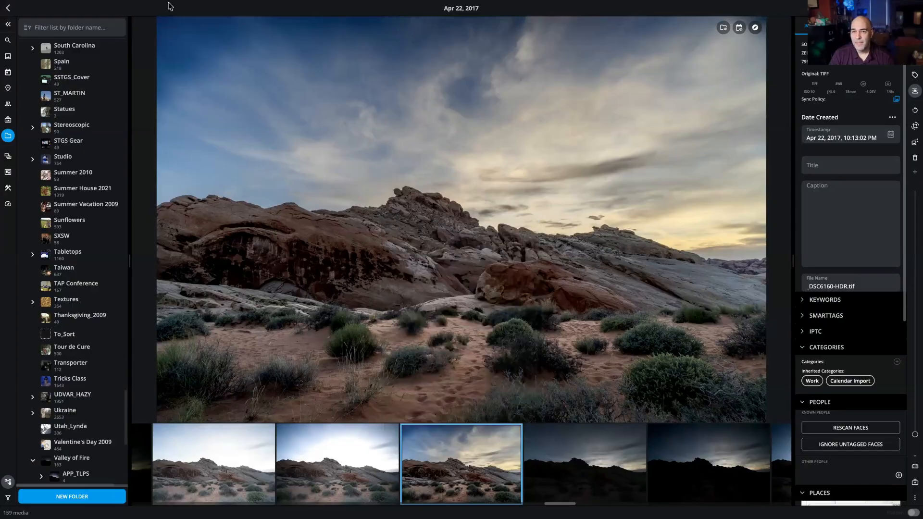
left_click(123, 5)
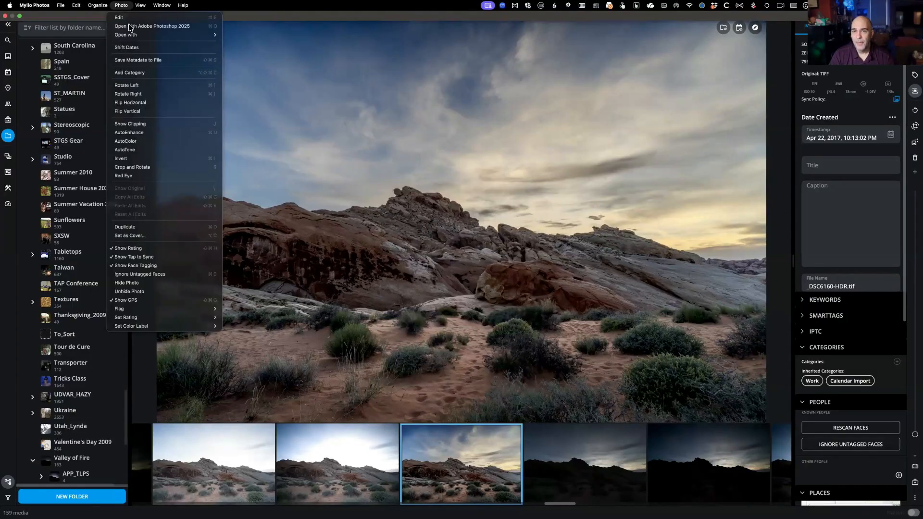
mouse_move(130, 35)
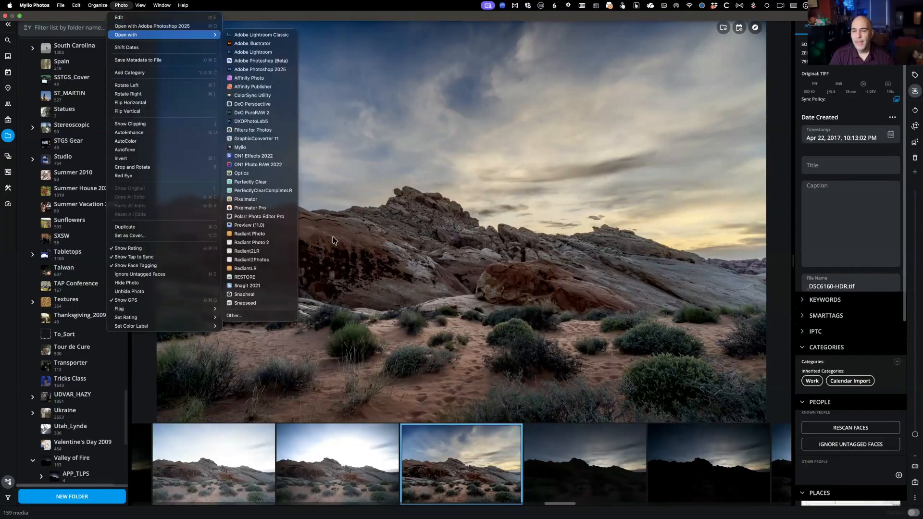
left_click(285, 247)
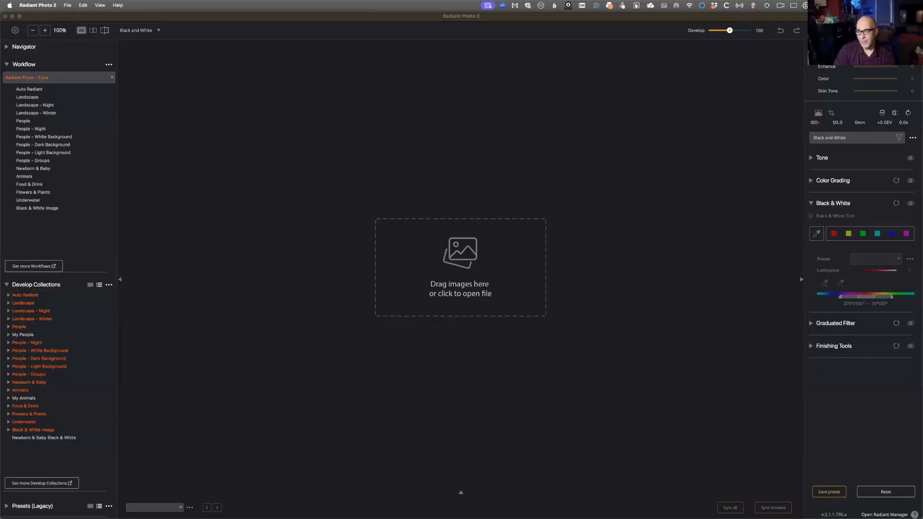
- Move the Radiant Photo 2 window aside and minimize Photoshop to get back to Mylio Photos
left_click_drag(51, 18, 138, 301)
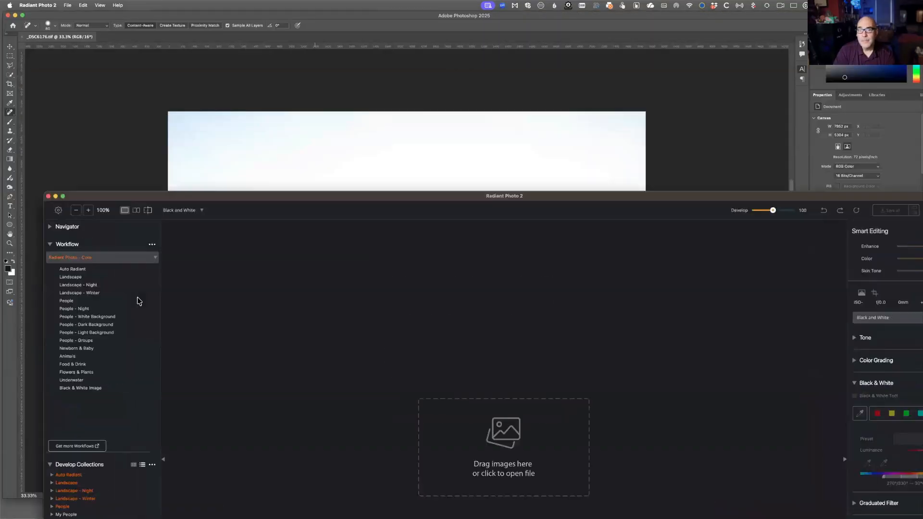
left_click(56, 88)
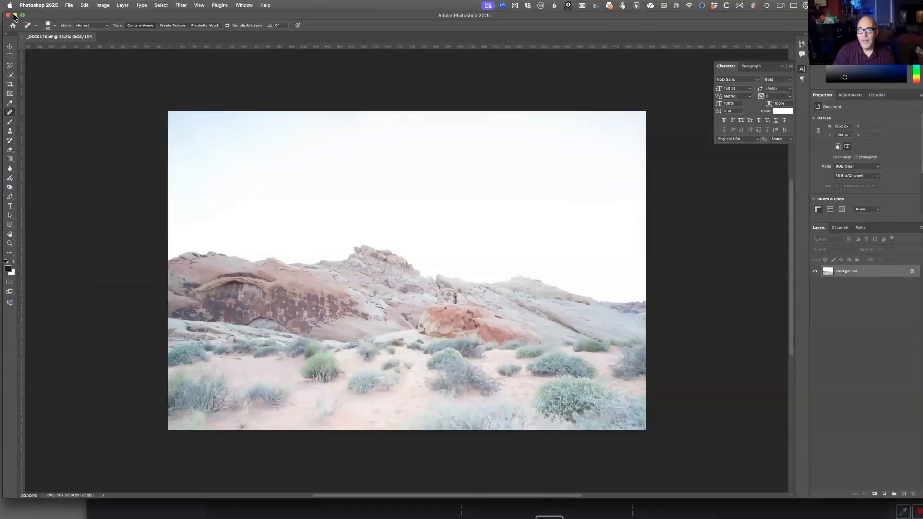
left_click(15, 15)
left_click(349, 164)
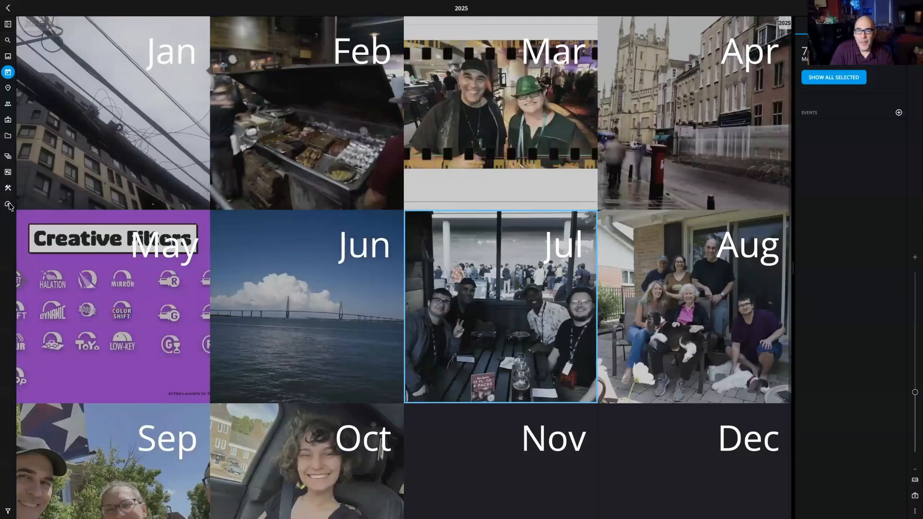
- Find the newest entry under Recent Media Additions in the dashboard's library stats and open _DSC6160-HDR.tif in single-photo view
left_click(8, 205)
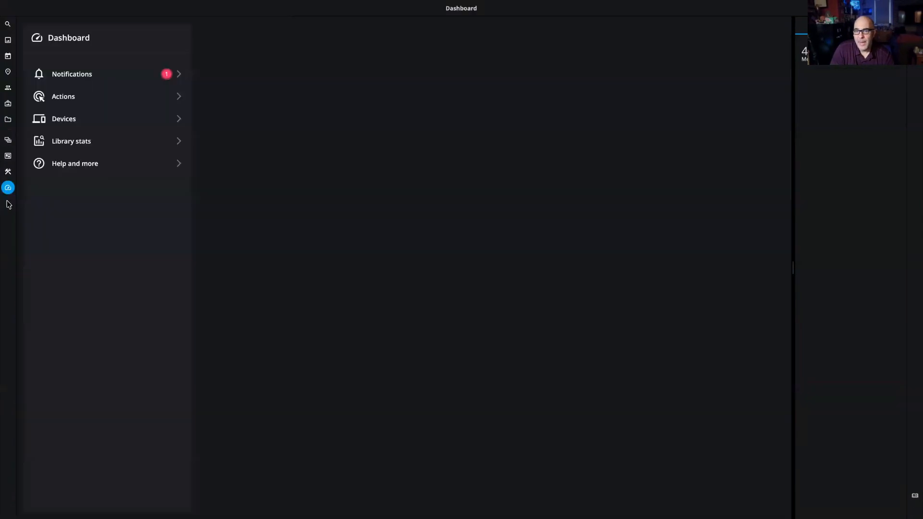
left_click(63, 149)
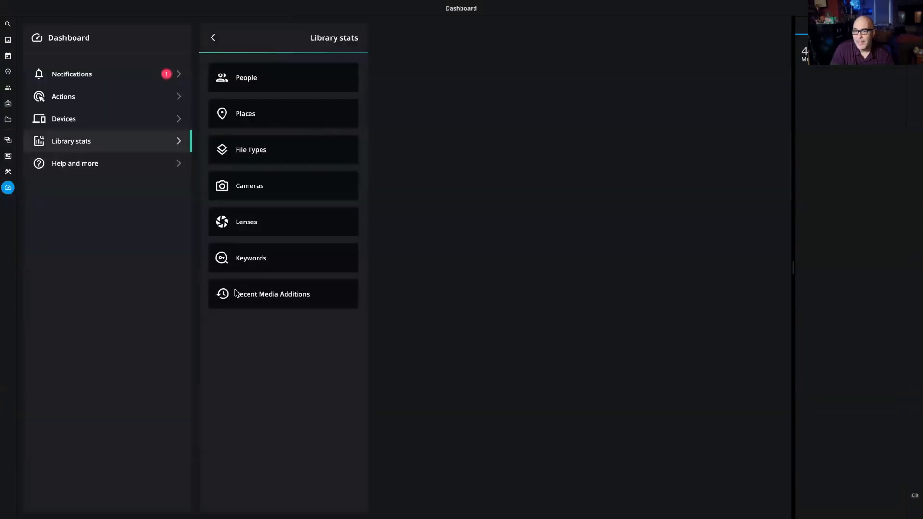
left_click(257, 297)
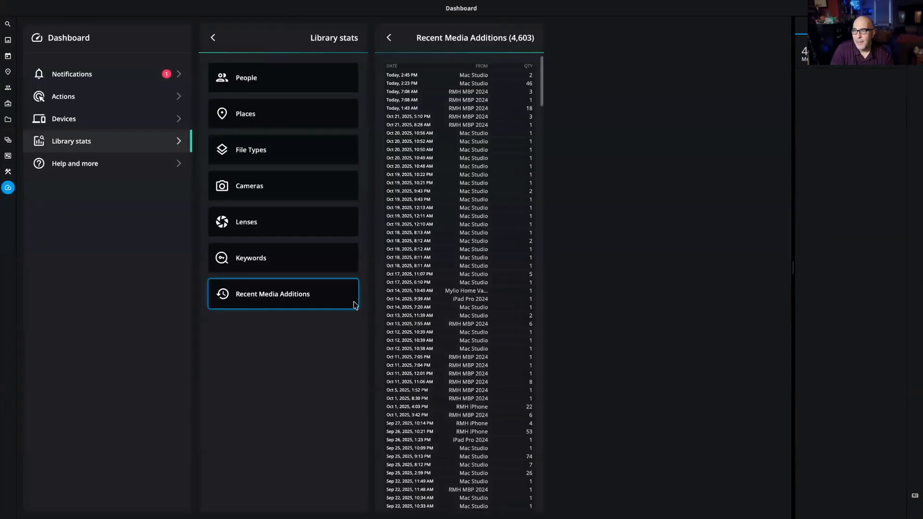
left_click(406, 76)
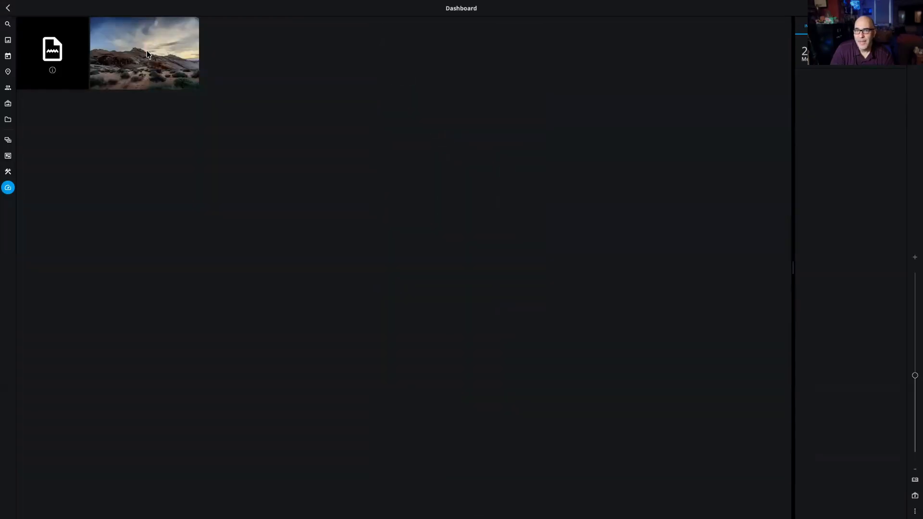
right_click(147, 54)
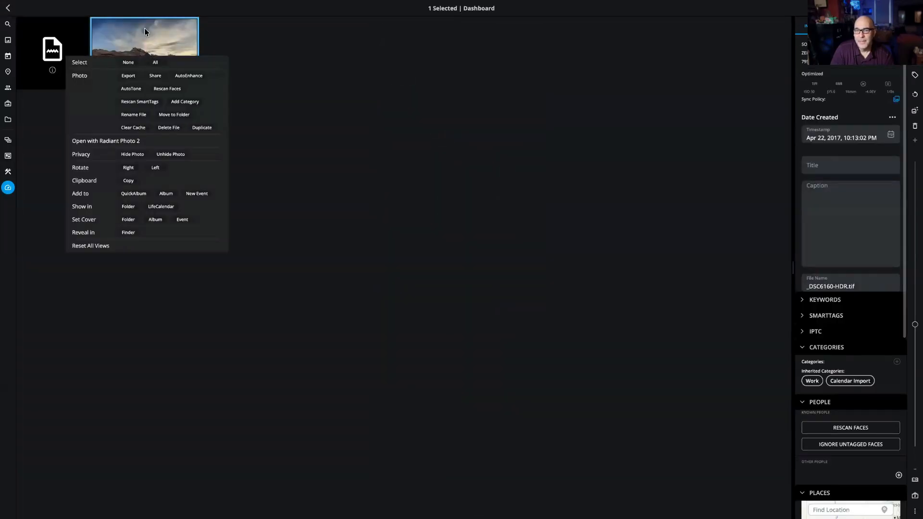
double_click(144, 30)
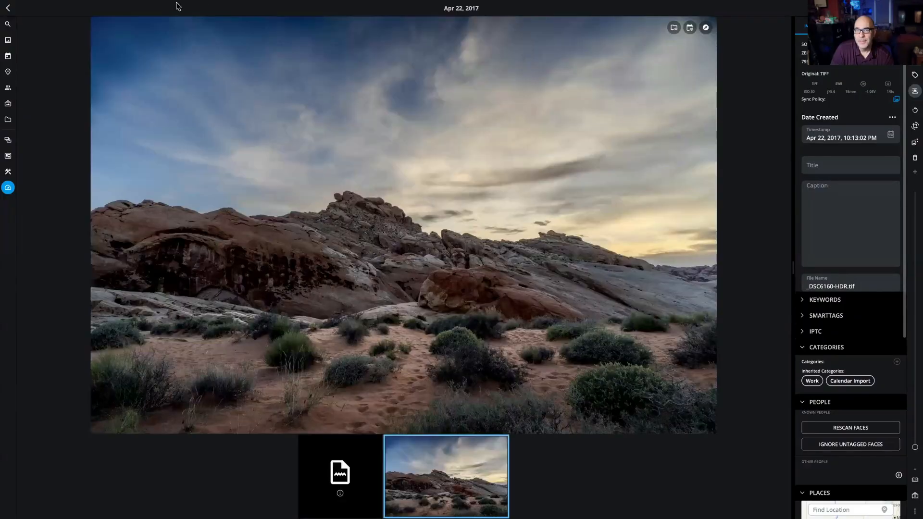
- Send the original HDR TIFF to Radiant Photo 2 without preferring RAW, and close the leftover _DSC6176.tif in Photoshop
left_click(121, 5)
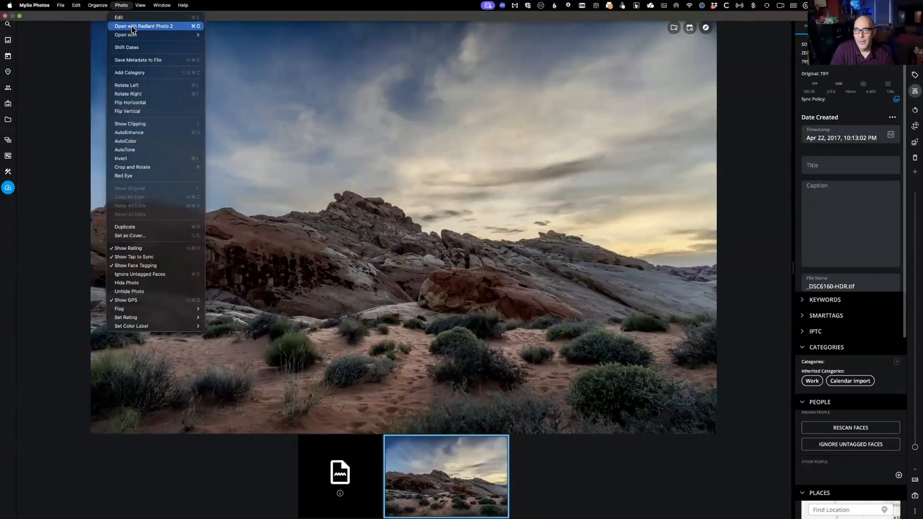
mouse_move(190, 34)
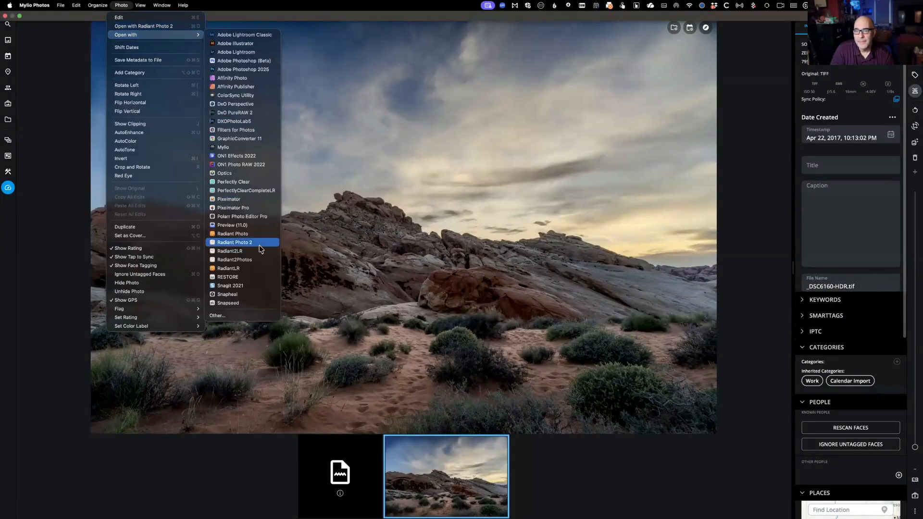
left_click(260, 246)
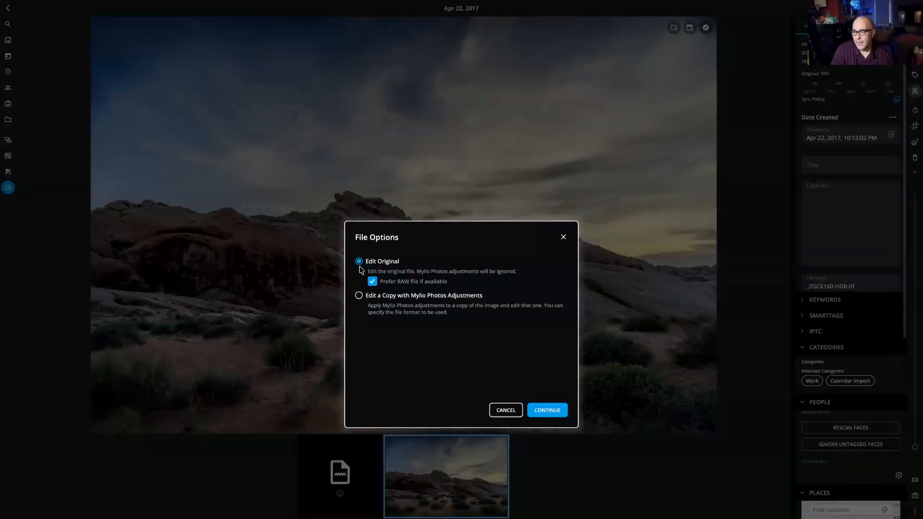
left_click(372, 281)
left_click(545, 417)
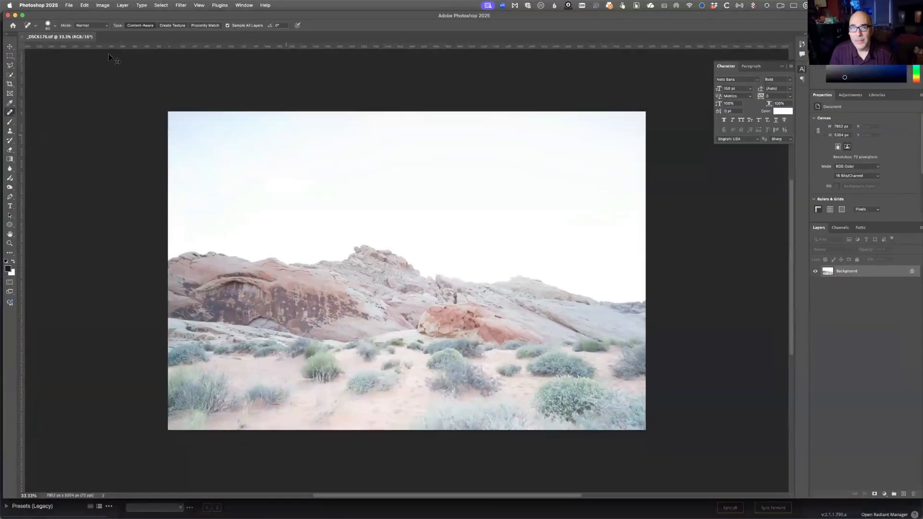
left_click(21, 37)
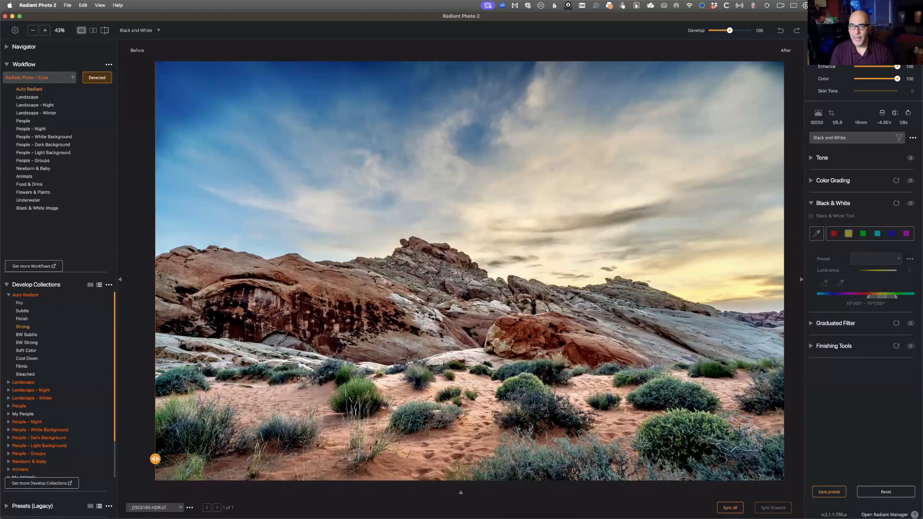
- Switch the workflow set to Radiant Landscapes and apply the Natural BW look from the Desert - Color Grade collection
left_click(54, 80)
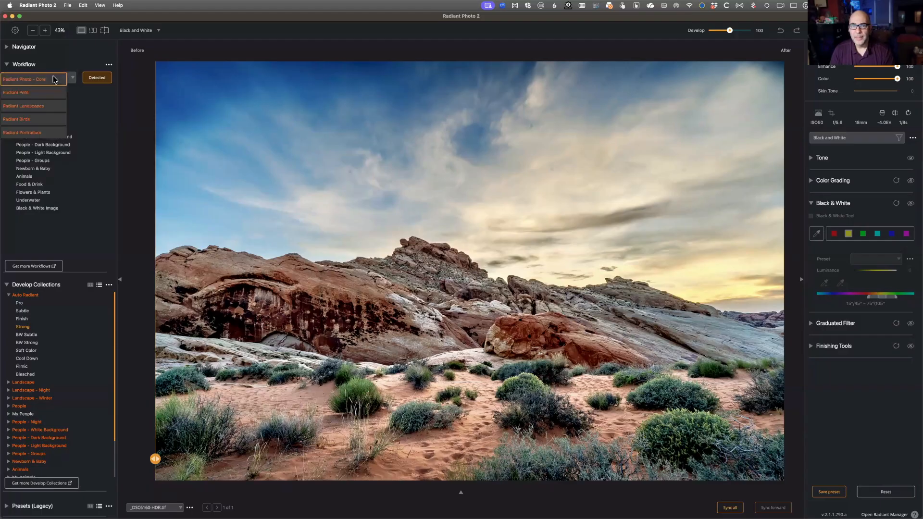
left_click(37, 111)
left_click(493, 286)
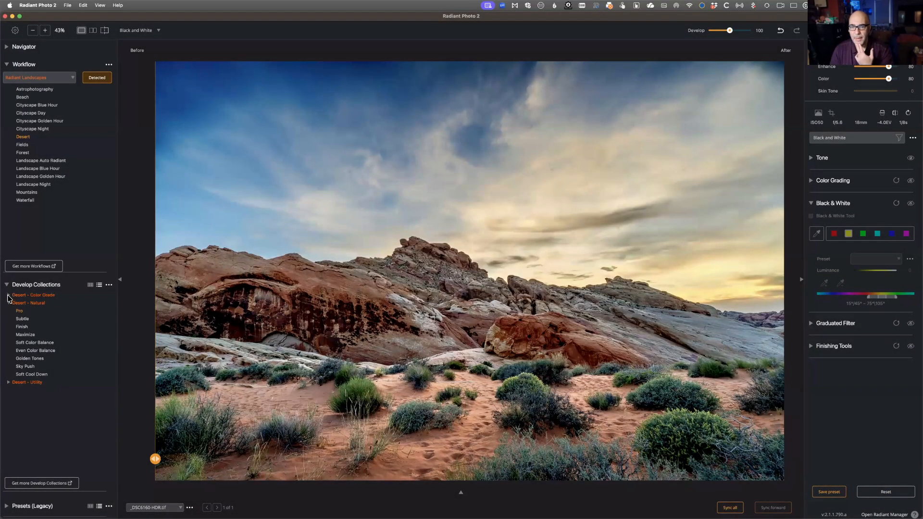
left_click(8, 295)
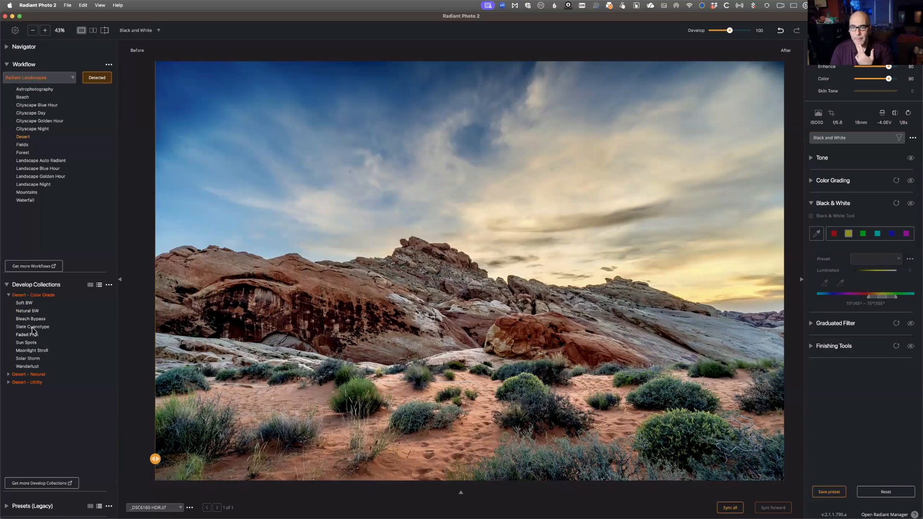
left_click(30, 311)
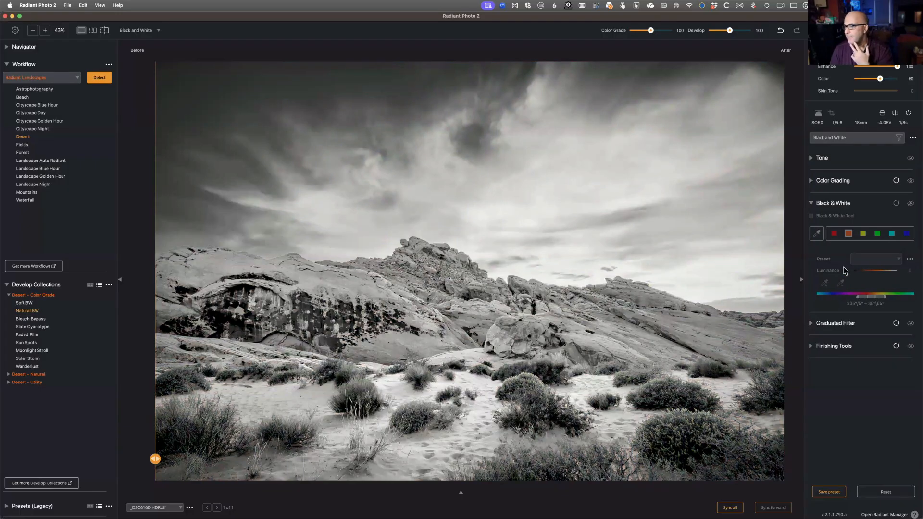
- Turn on the Black & White tool, try an orange luminance of 7, and apply the Darker preset
left_click(906, 236)
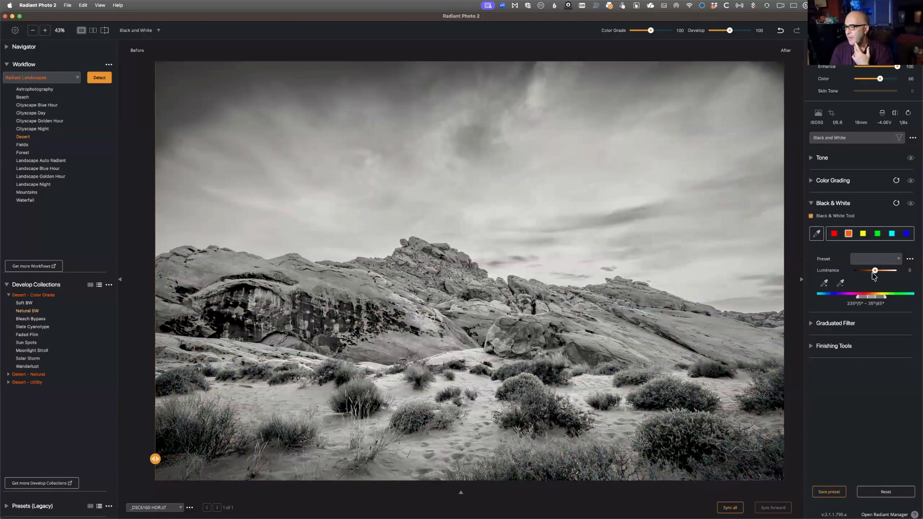
mouse_move(873, 273)
left_mouse_down()
mouse_move(863, 272)
mouse_move(876, 272)
left_mouse_up()
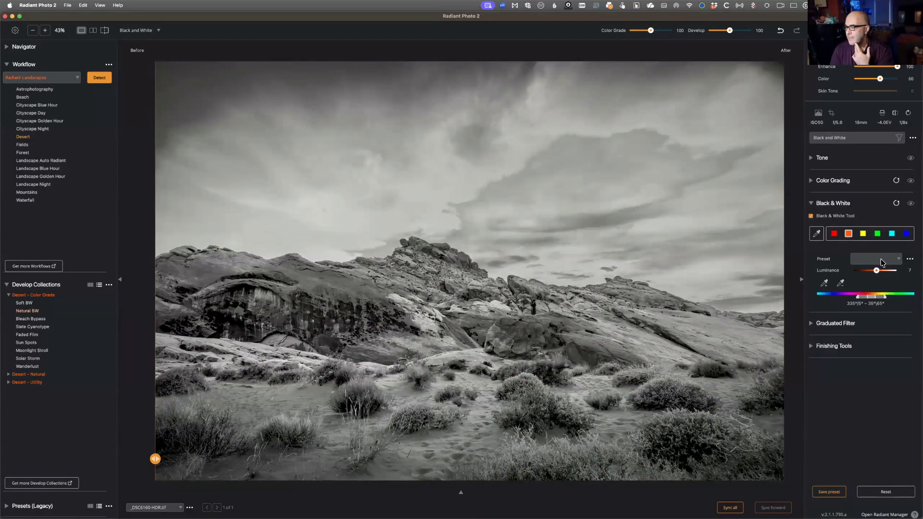
left_click(882, 261)
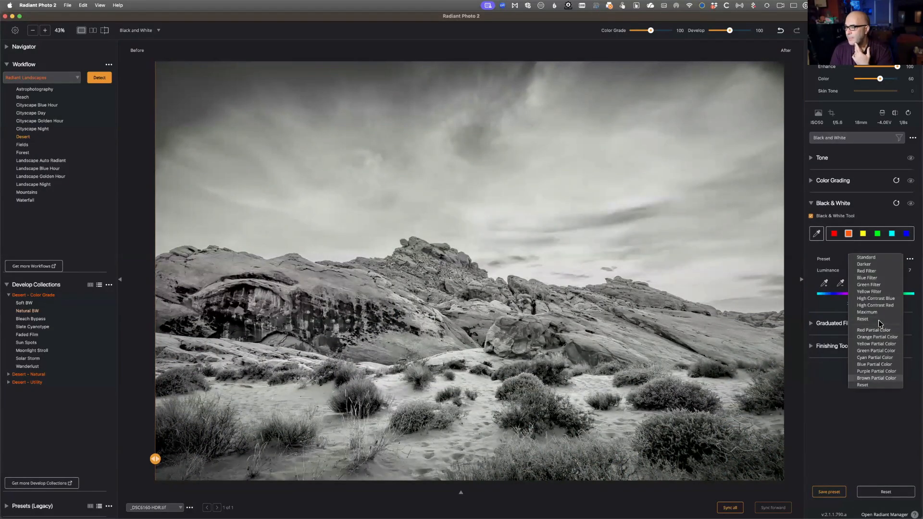
left_click(876, 264)
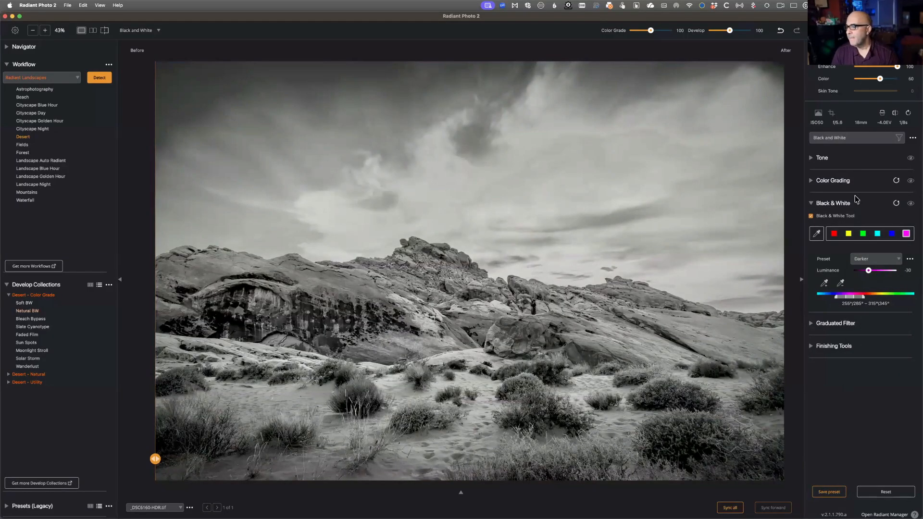
- Look through the Finishing Tools presets and apply the Light Portrait Vignette preset in the Graduated Filter
left_click(821, 204)
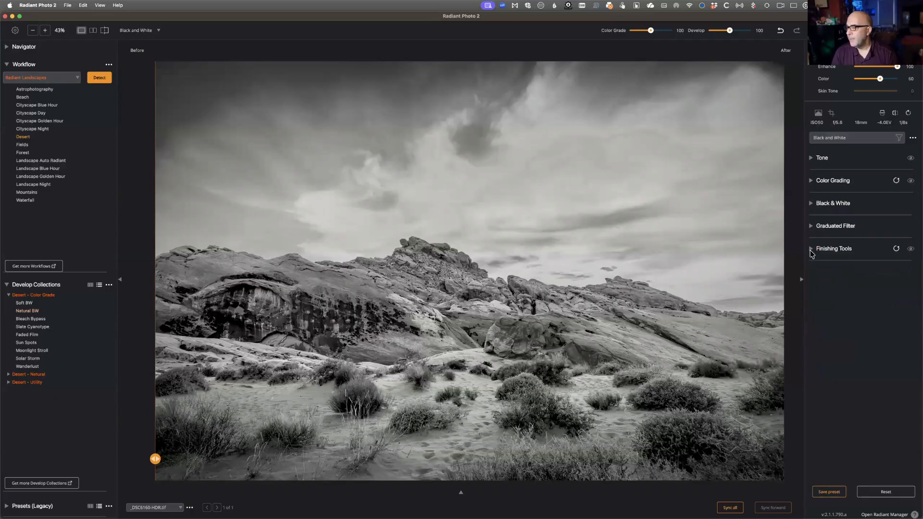
left_click(812, 252)
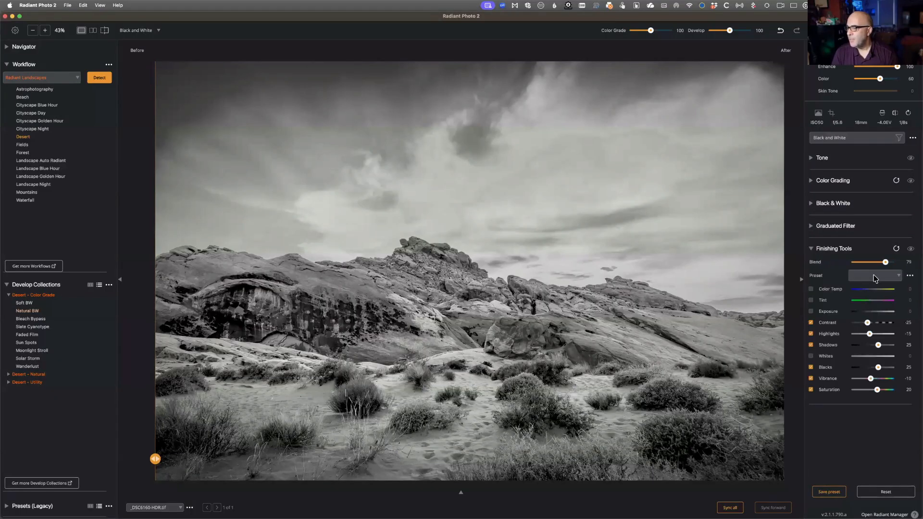
left_click(872, 278)
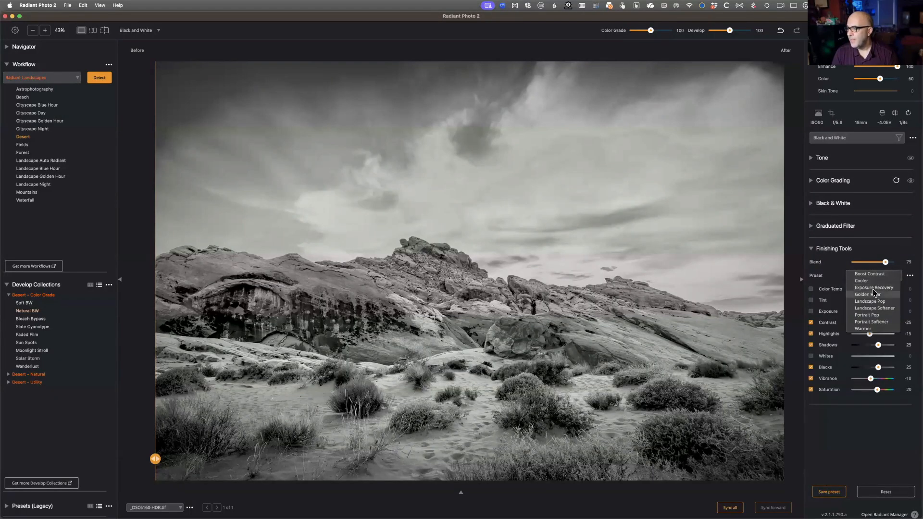
left_click(813, 230)
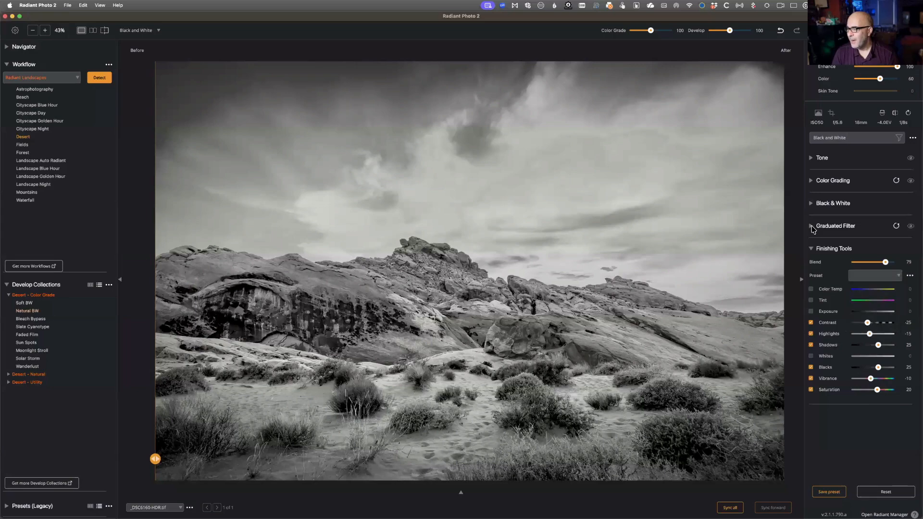
left_click(813, 229)
left_click(868, 256)
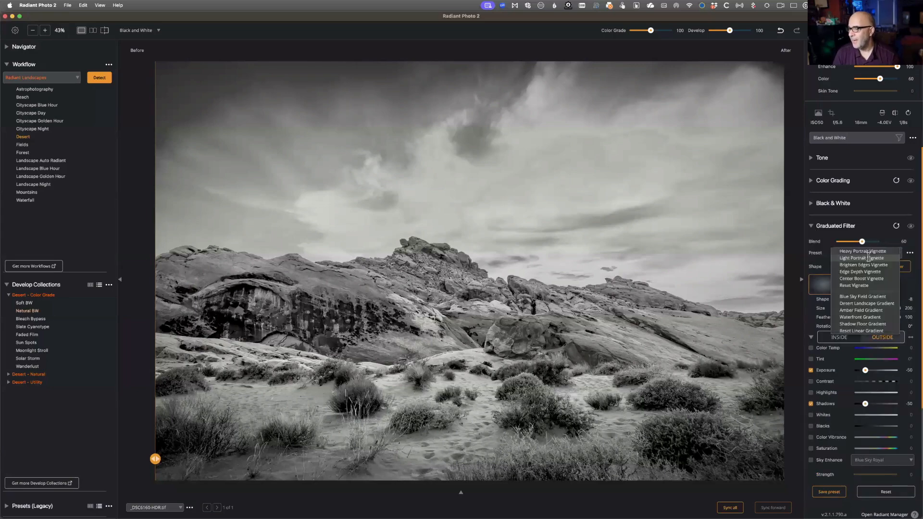
left_click(869, 256)
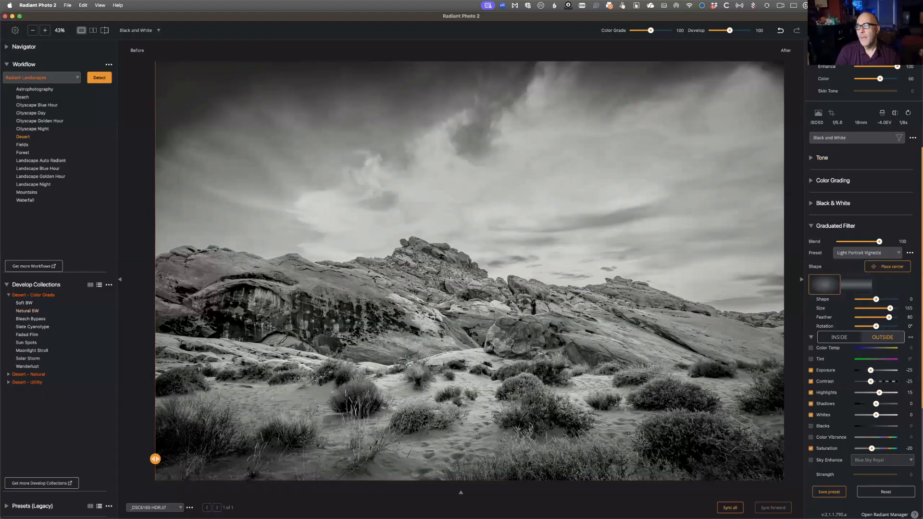
- Save the photo as a TIFF named <Filename>_display in the same folder as the original without a subfolder, and close it
key("super+s")
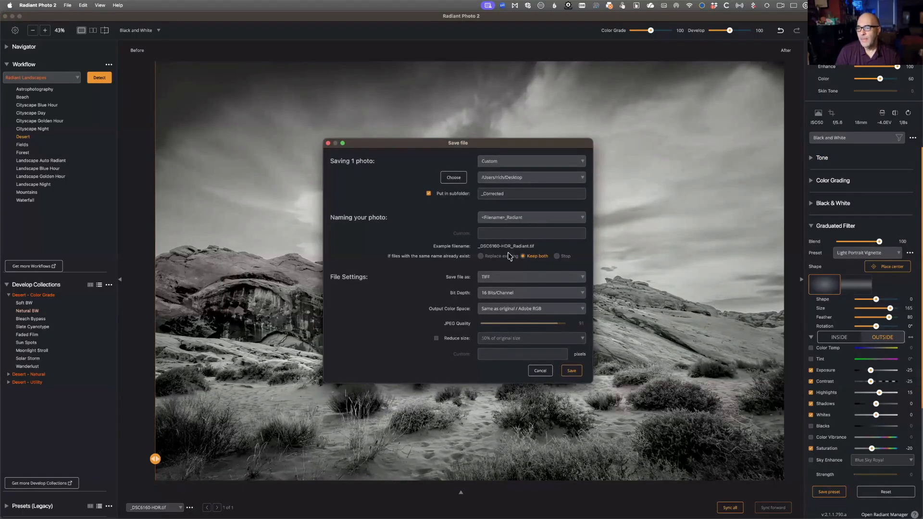
left_click(503, 220)
left_click(509, 244)
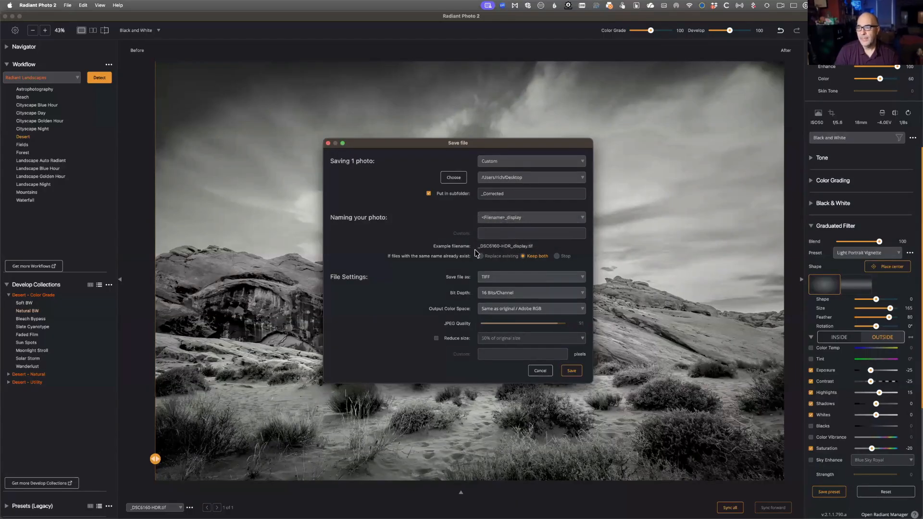
left_click(428, 193)
left_click(498, 163)
left_click(501, 153)
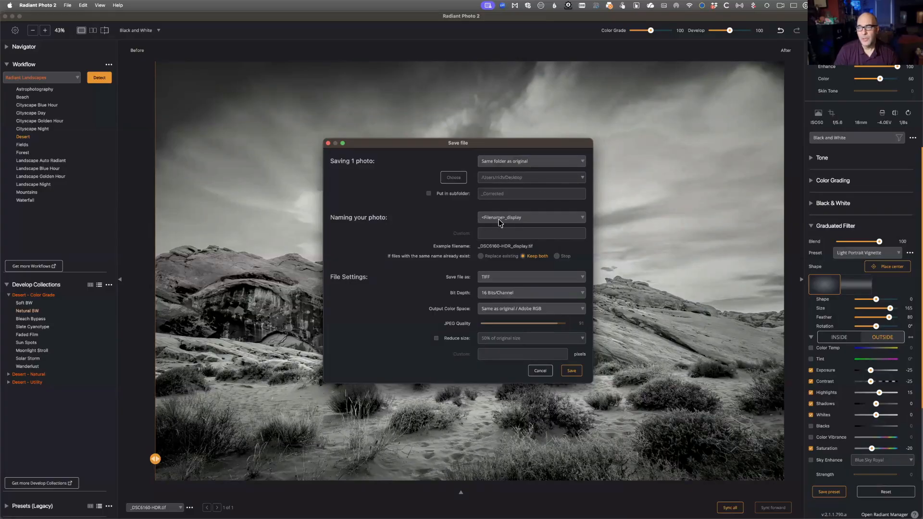
left_click(571, 371)
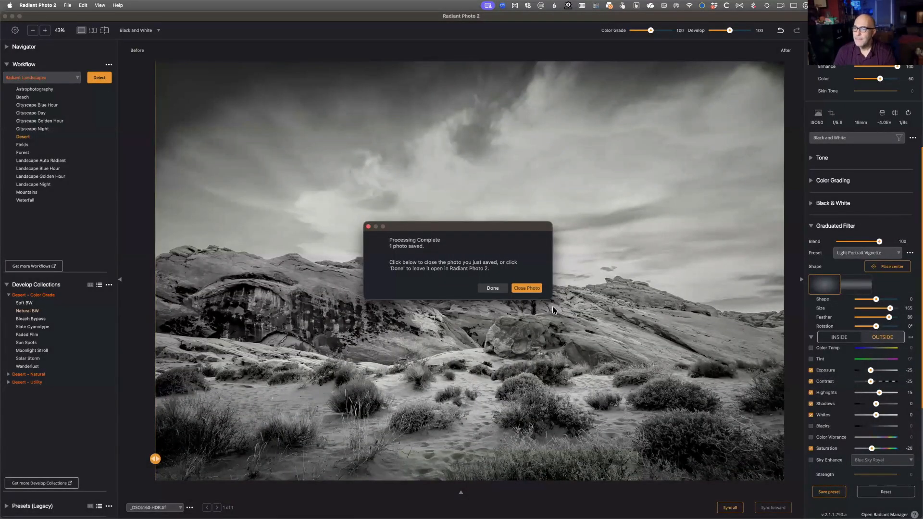
left_click(527, 289)
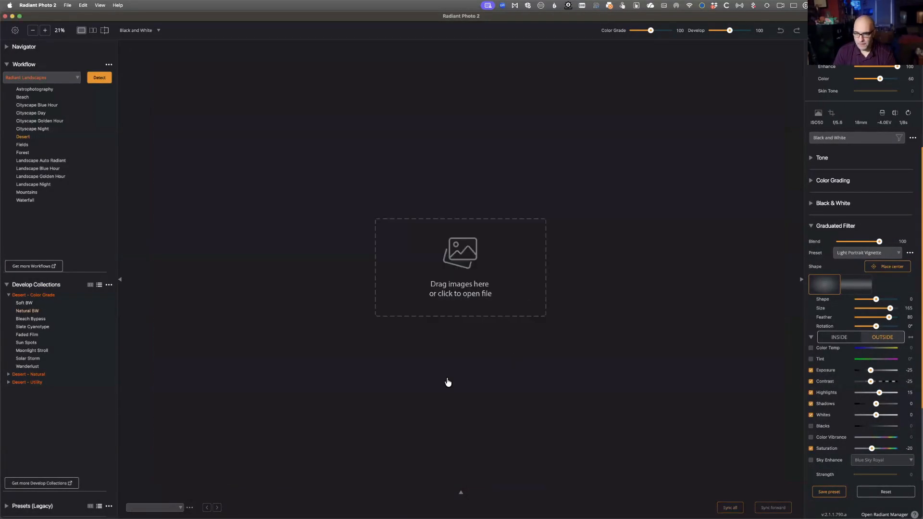
- Switch back to Mylio Photos and show the HDR image in its containing folder
key("super+Tab")
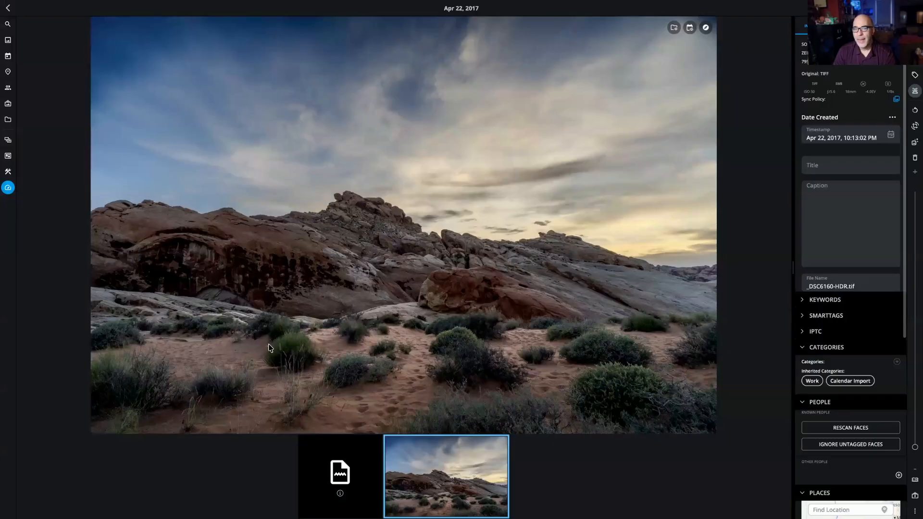
right_click(432, 461)
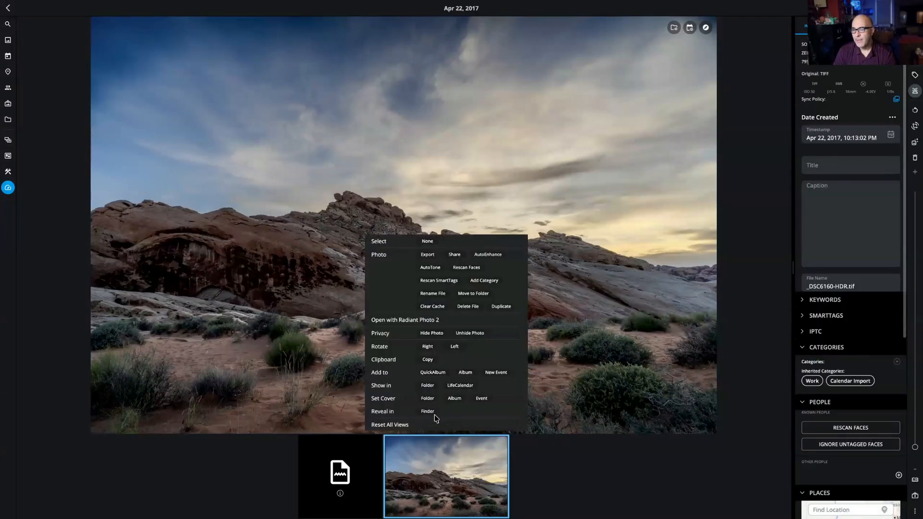
left_click(428, 387)
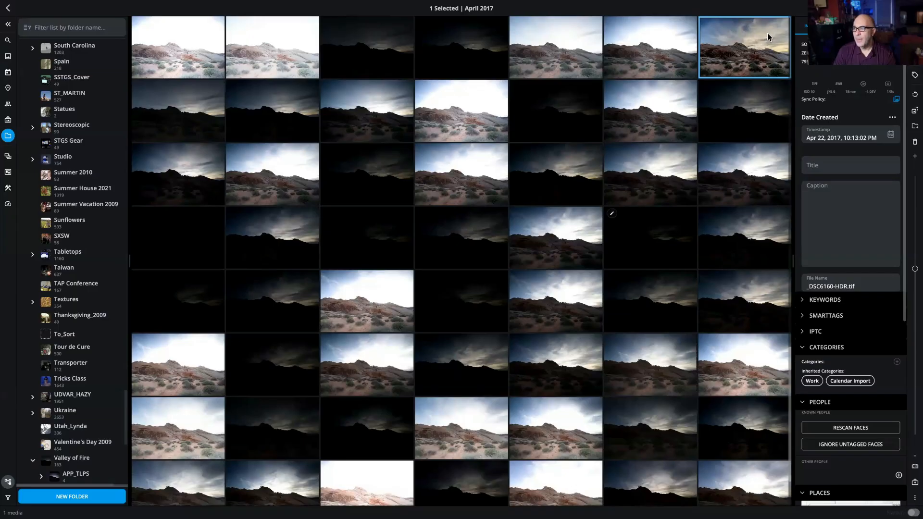
- Open the activities list to check the April 2017 folder scan and move it off the middle thumbnails
left_click(872, 8)
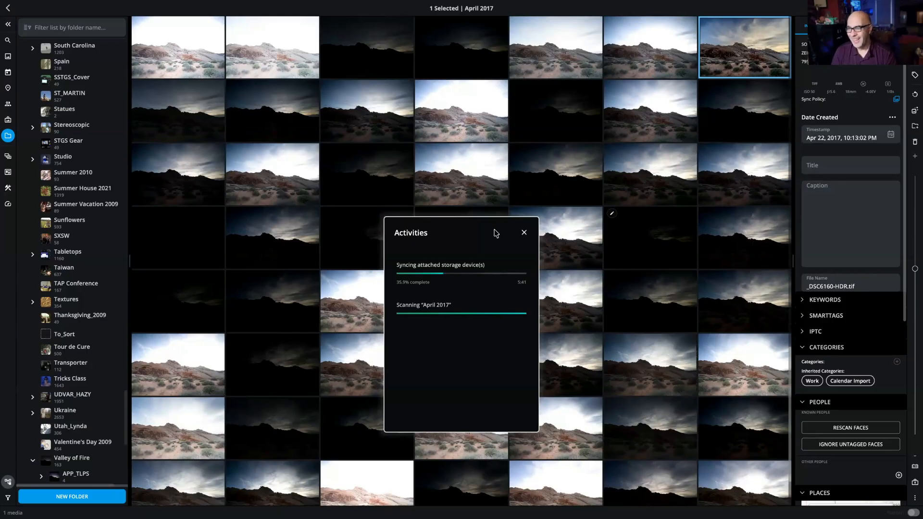
left_click_drag(470, 244, 270, 247)
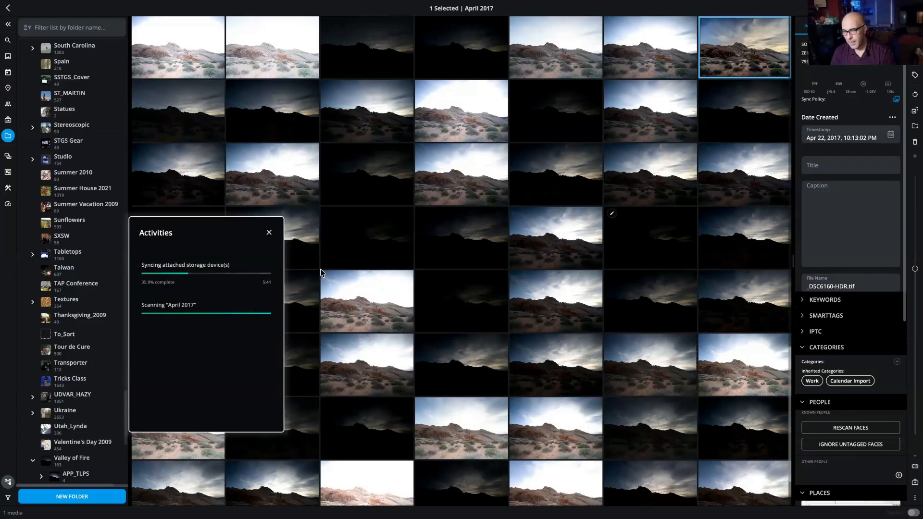
- Move the activities list off the thumbnails and close it
left_click_drag(190, 238, 85, 291)
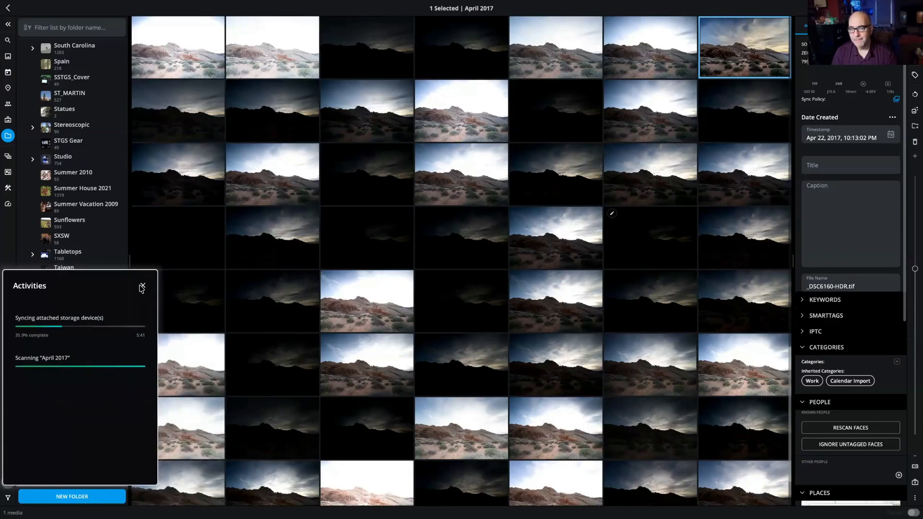
left_click(143, 287)
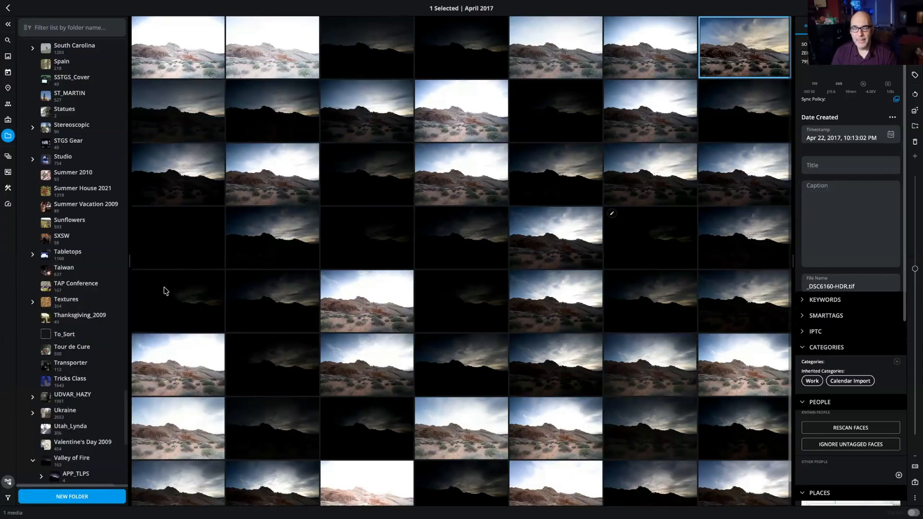
- Open the Tricks Class folder and look through its photos
left_click(81, 382)
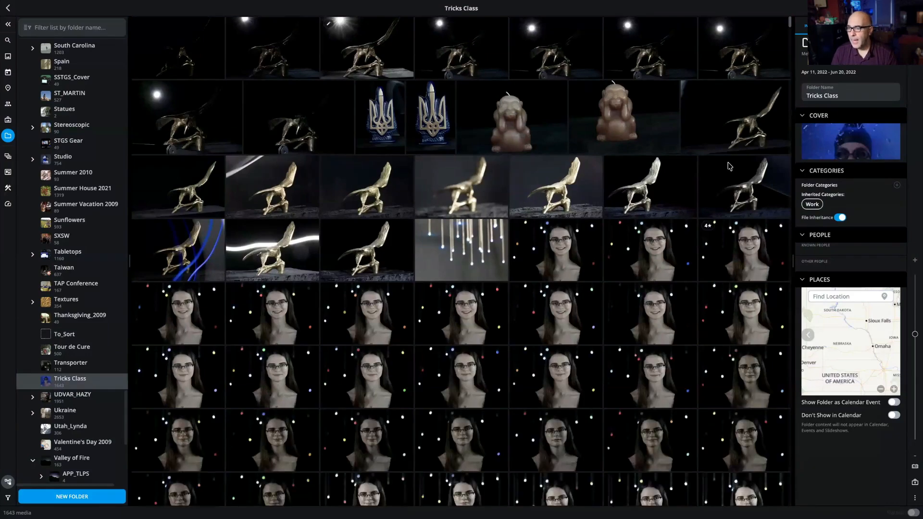
scroll(435, 161, "down", 2)
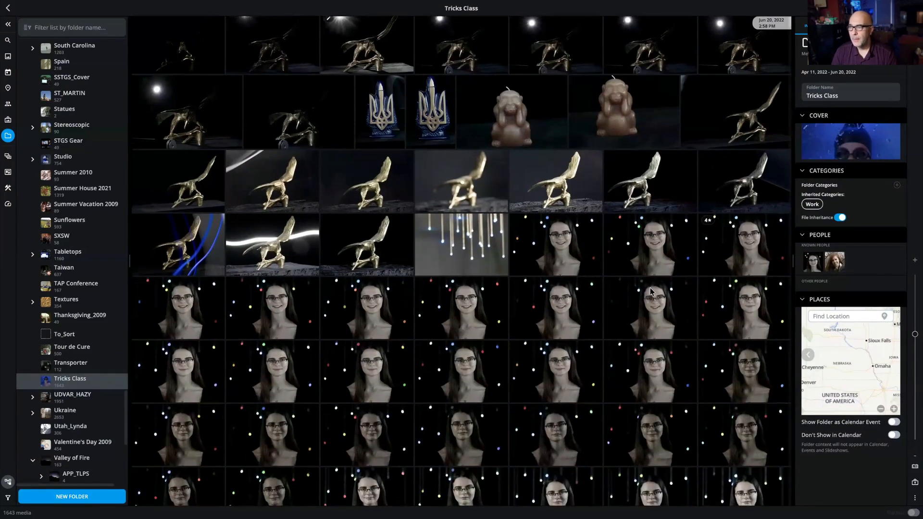
scroll(630, 226, "down", 5)
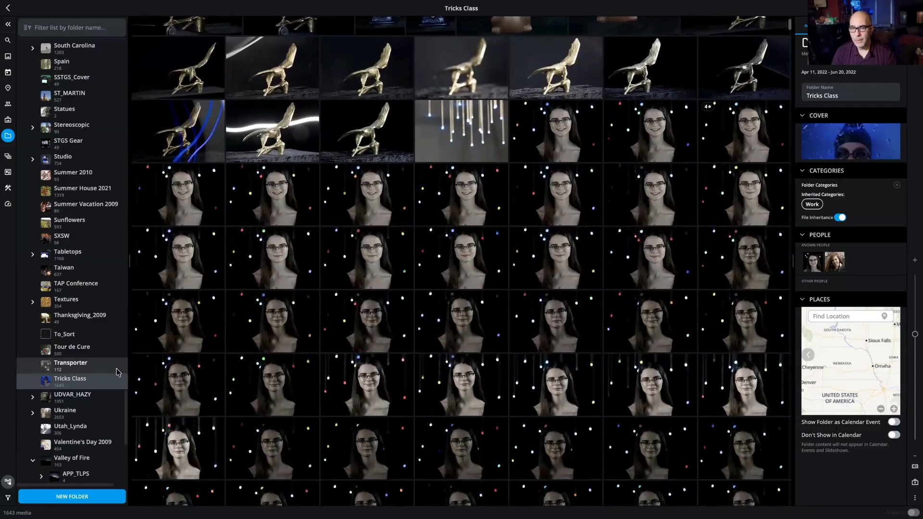
scroll(87, 250, "up", 4)
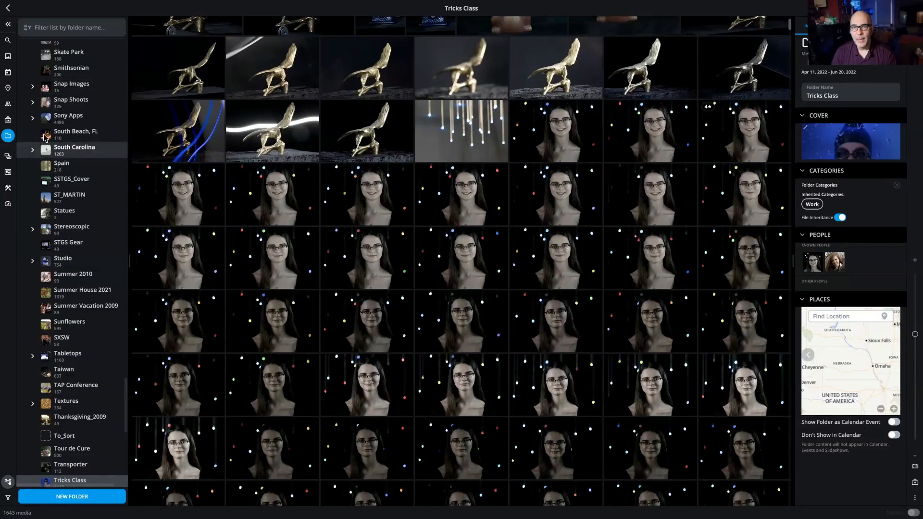
- Open the South Beach, FL folder and browse to its night street and neon sign photos
left_click(80, 134)
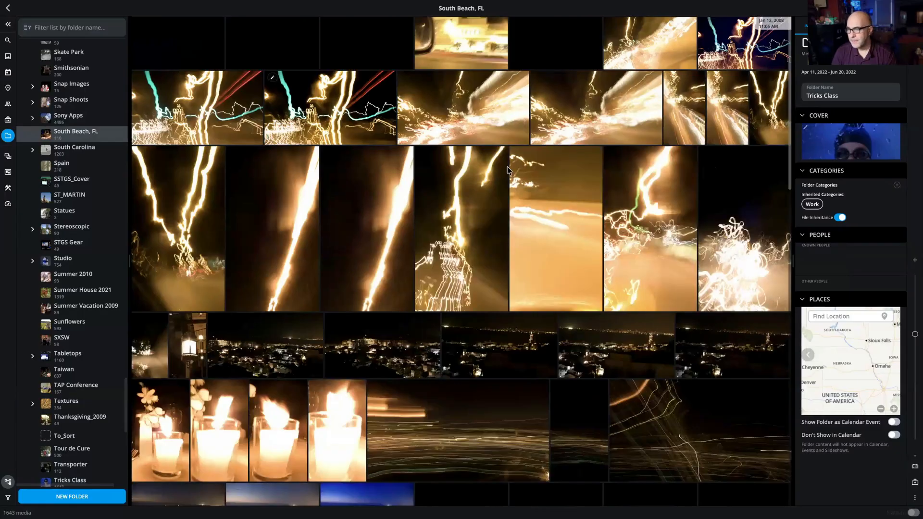
scroll(507, 169, "down", 2)
scroll(506, 173, "down", 6)
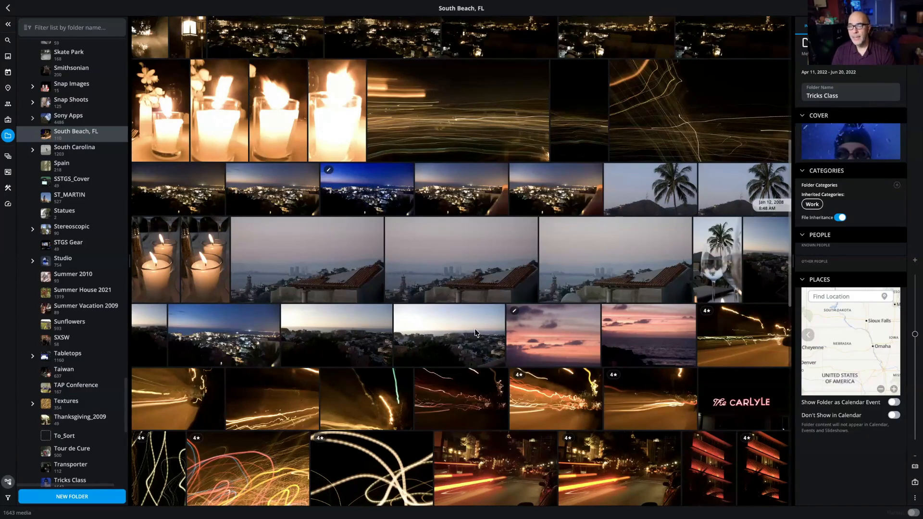
scroll(478, 334, "down", 3)
scroll(473, 327, "down", 8)
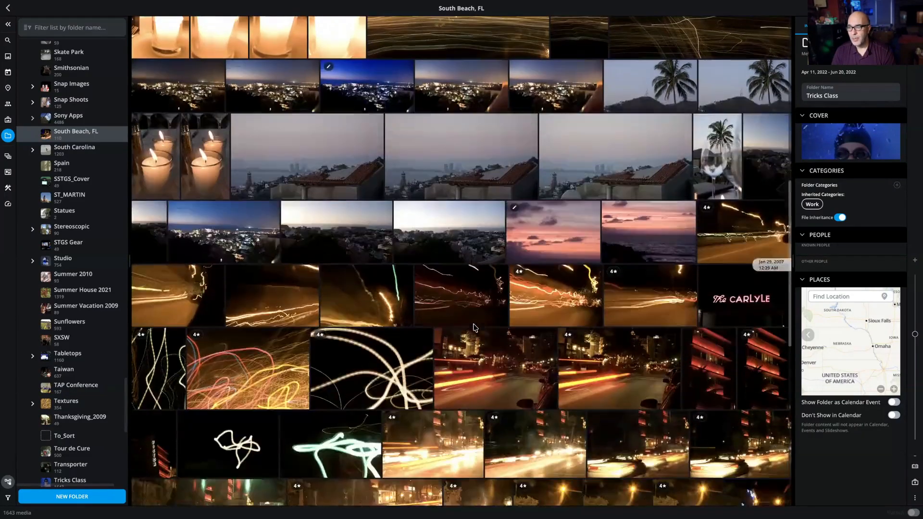
scroll(472, 316, "down", 3)
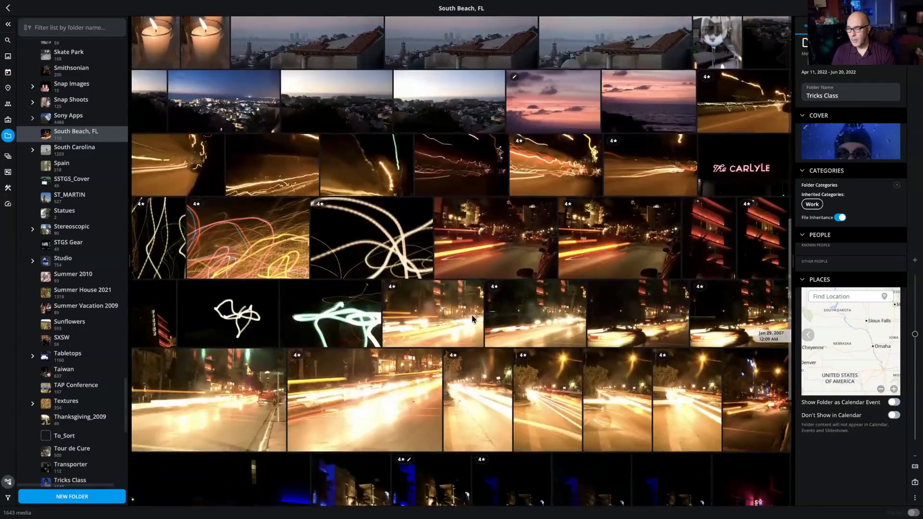
- Select the red-lit building, The Carlyle sign, pink Starlite Hotel sign and dark four-star light-trail street photos together
left_click(777, 239)
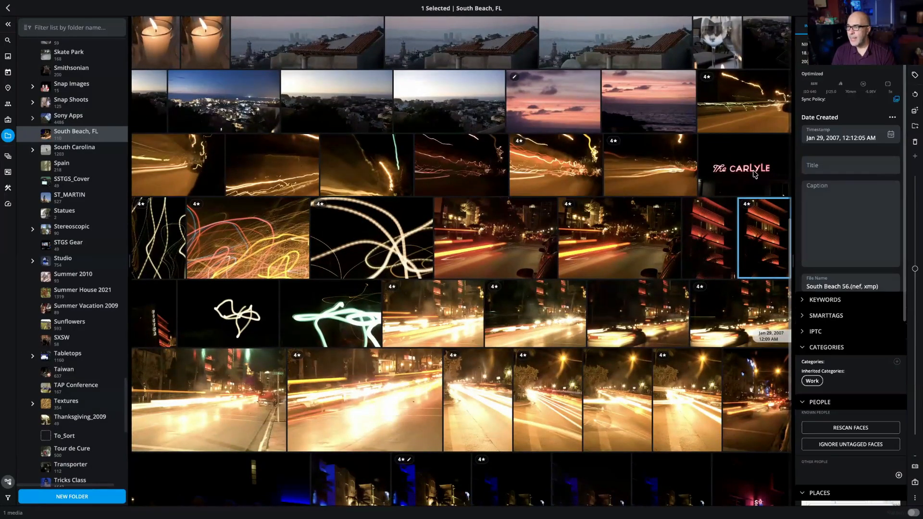
left_click(730, 161, "ctrl")
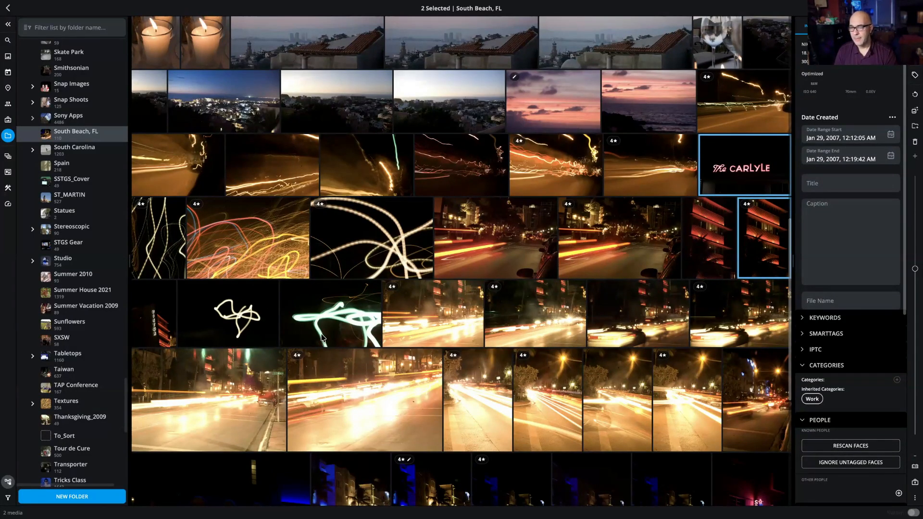
scroll(417, 316, "down", 1)
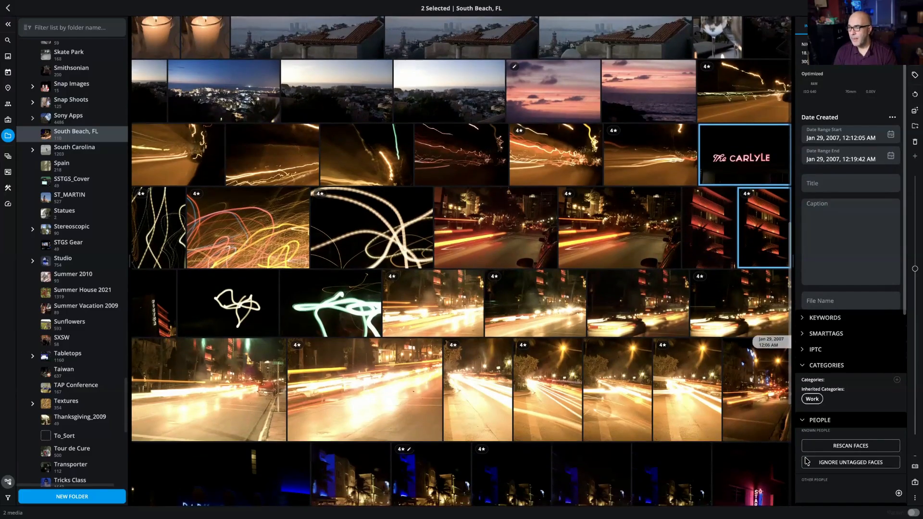
scroll(755, 450, "down", 3)
left_click(753, 443, "ctrl")
left_click(524, 423, "ctrl")
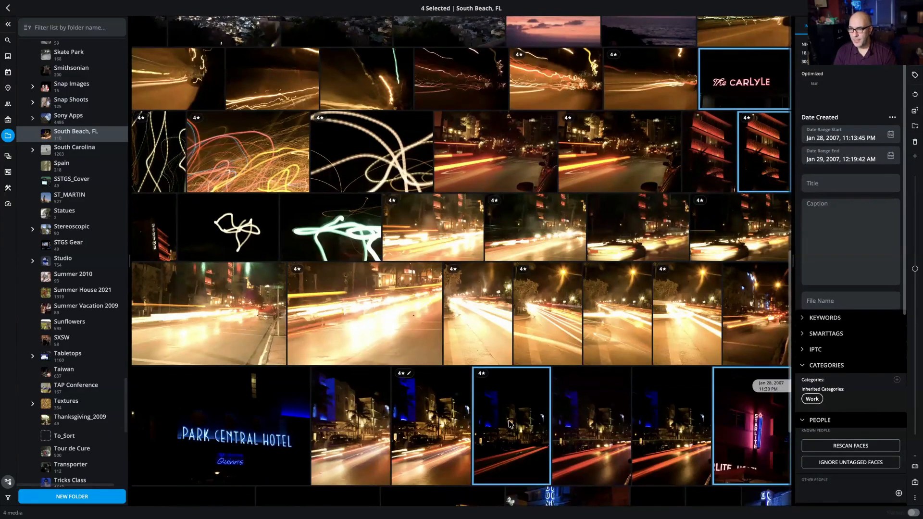
- Add the second orange neon sign, two sunset skylines and the Colony Hotel to the selection, and view the Colony Hotel photo enlarged
scroll(509, 423, "down", 2)
scroll(510, 423, "down", 3)
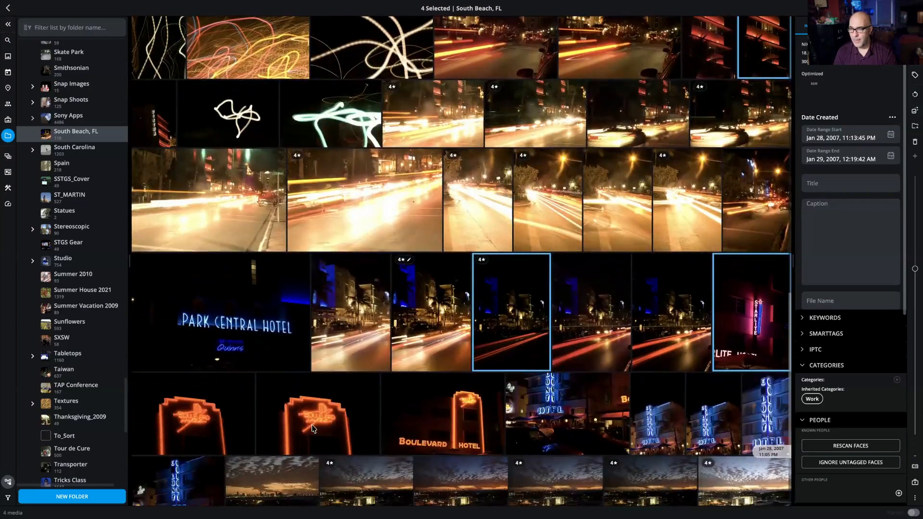
left_click(336, 431, "ctrl")
left_click(373, 483, "ctrl")
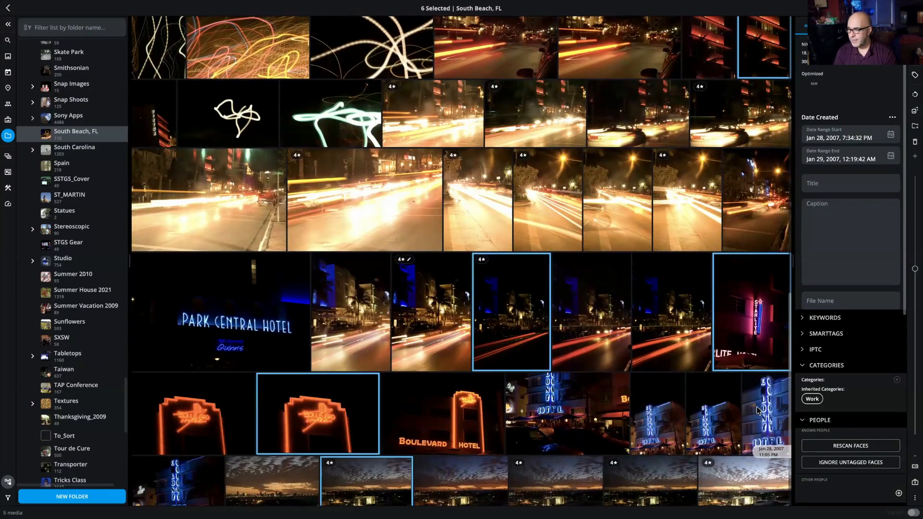
scroll(622, 463, "down", 2)
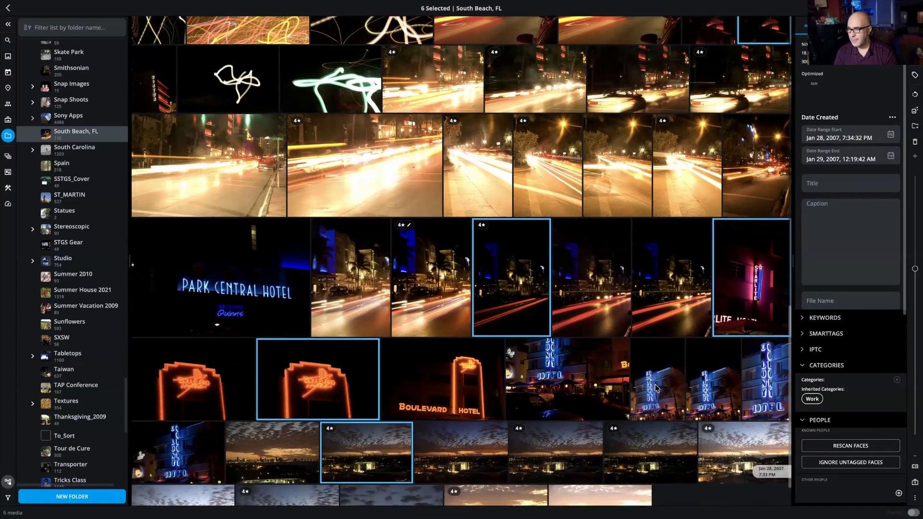
left_click(647, 375, "ctrl")
scroll(614, 409, "down", 3)
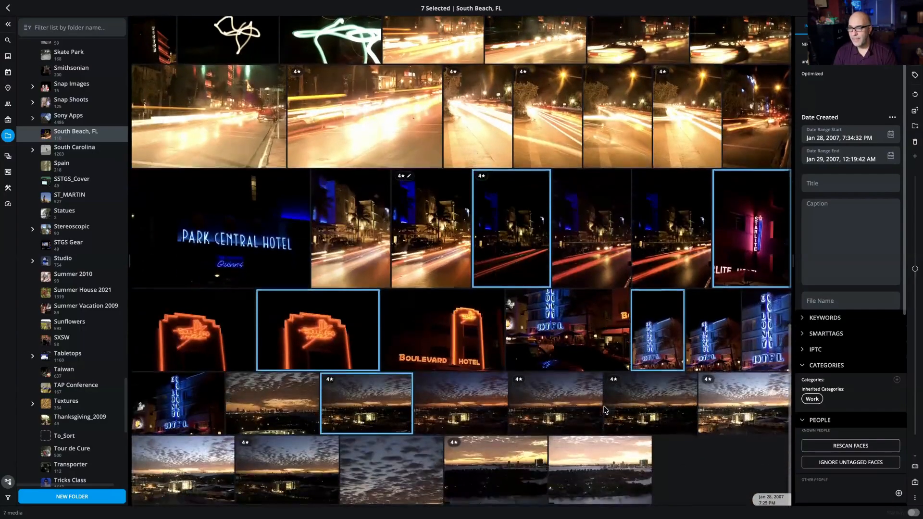
left_click(282, 468, "ctrl")
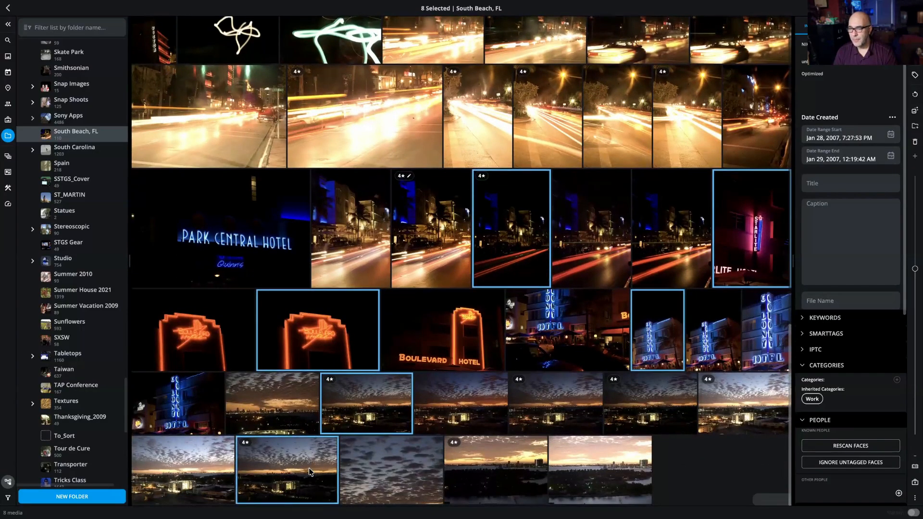
key("Return")
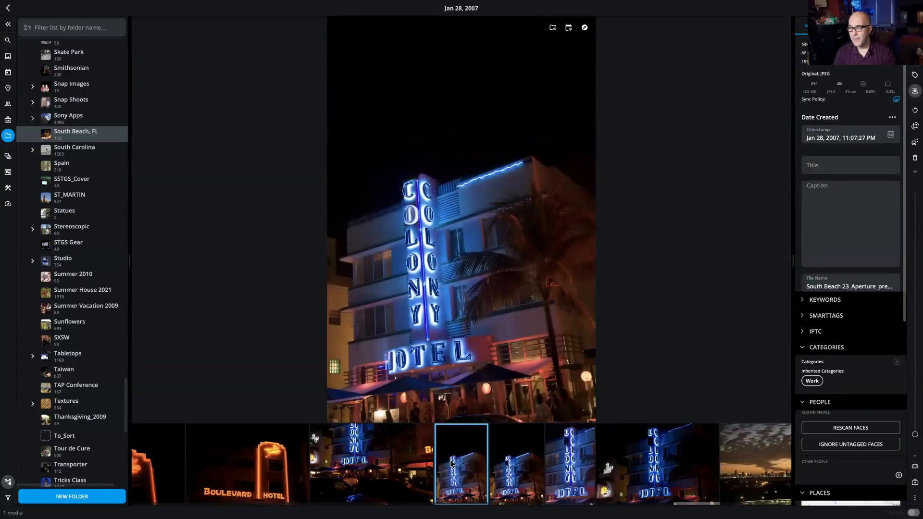
key("Escape")
- Select the Boulevard Hotel, Colony Hotel, bottom-row four-star sunset skyline, Park Central Hotel, Starlite Hotel, four-star red light-trail street and The Carlyle photos together
left_click(443, 343, "ctrl")
left_click(233, 254, "ctrl")
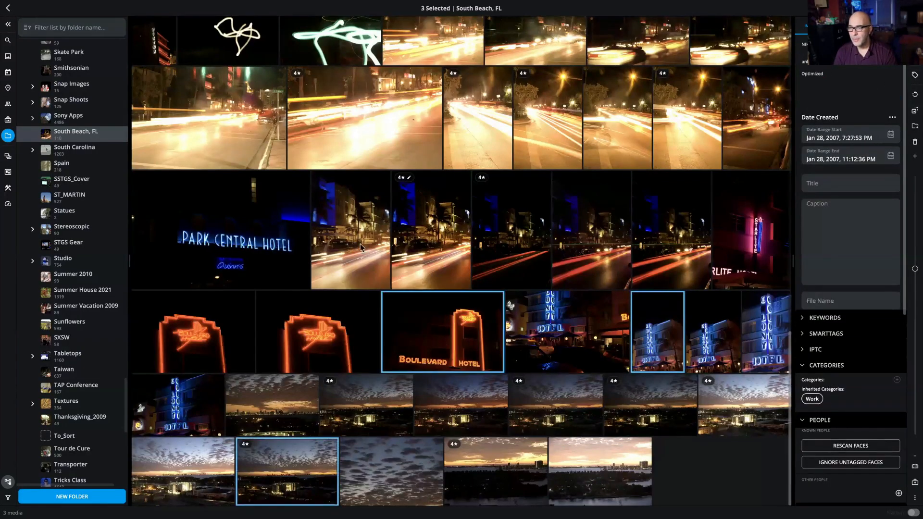
left_click(753, 249, "ctrl")
scroll(489, 177, "up", 2)
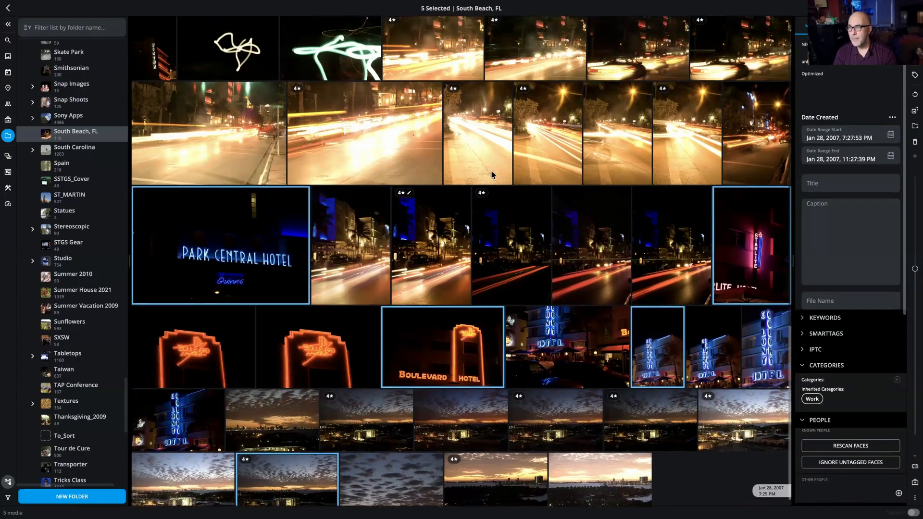
scroll(491, 180, "up", 3)
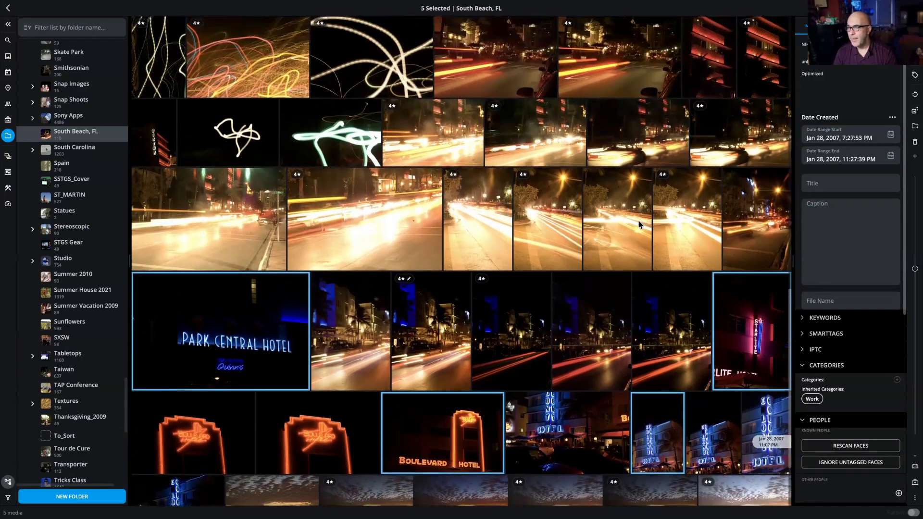
scroll(615, 217, "up", 4)
left_click(616, 140, "ctrl")
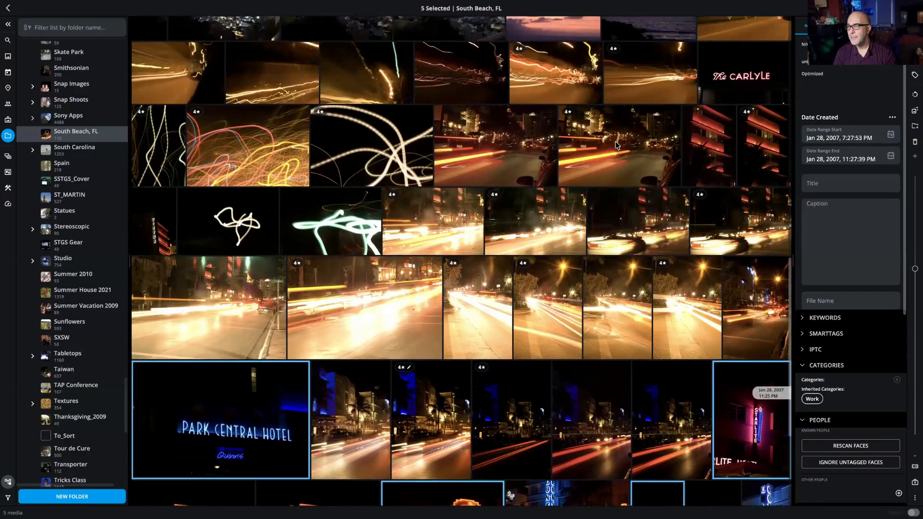
left_click(780, 73, "ctrl")
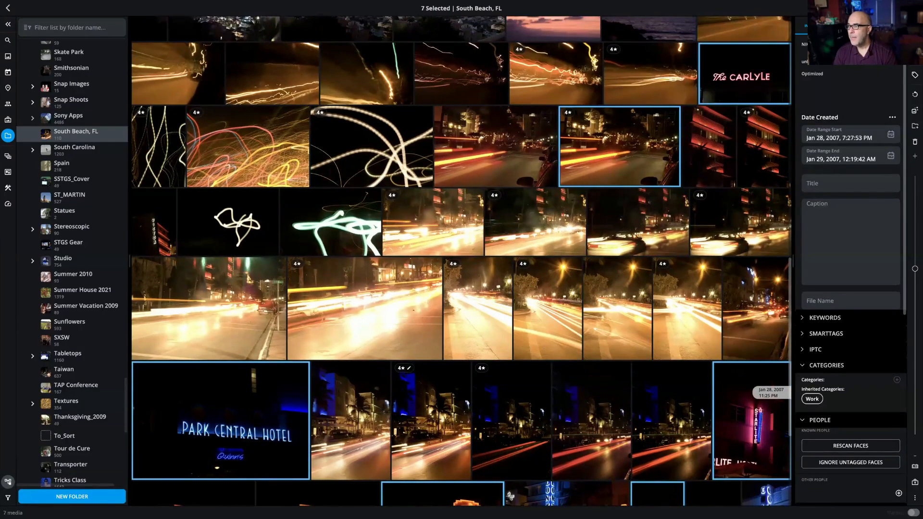
- Share the seven selected photos to the system clipboard using the preset for original-size, 16-bit PNG files in Adobe RGB
left_click(915, 59)
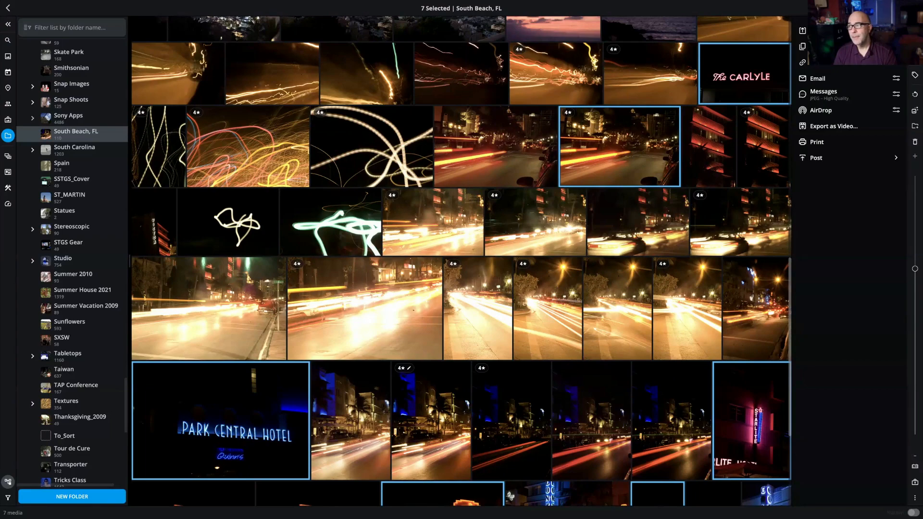
left_click(802, 46)
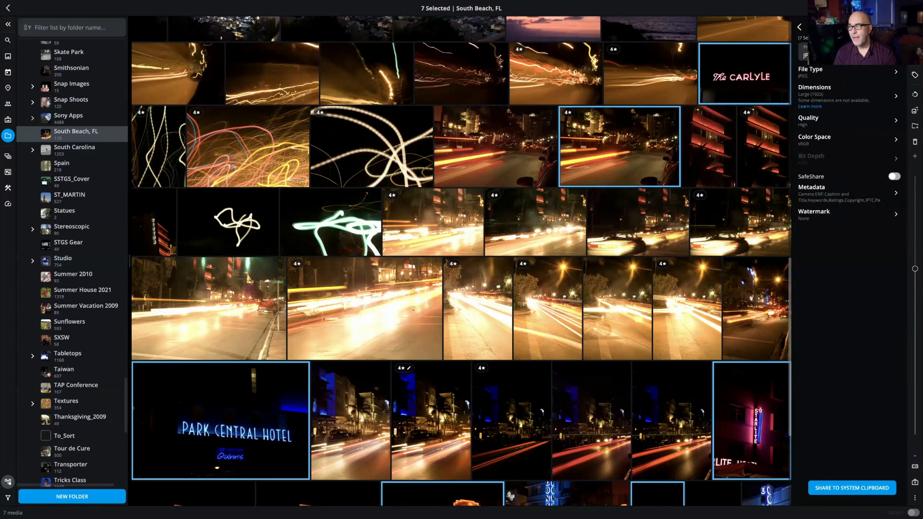
left_click(804, 50)
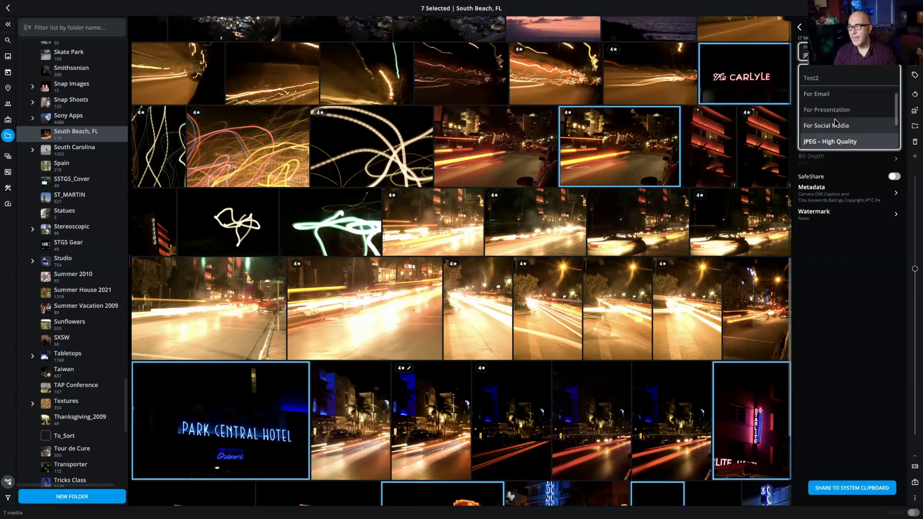
left_click(833, 120)
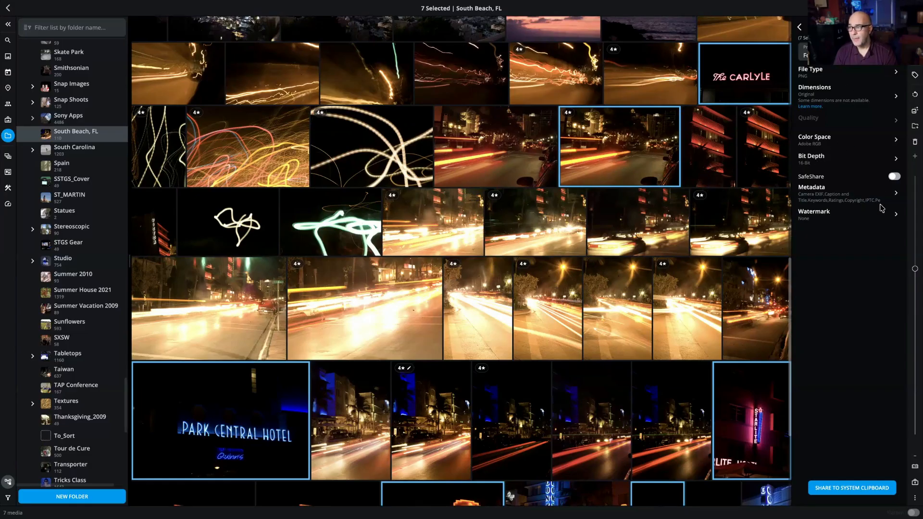
left_click(839, 487)
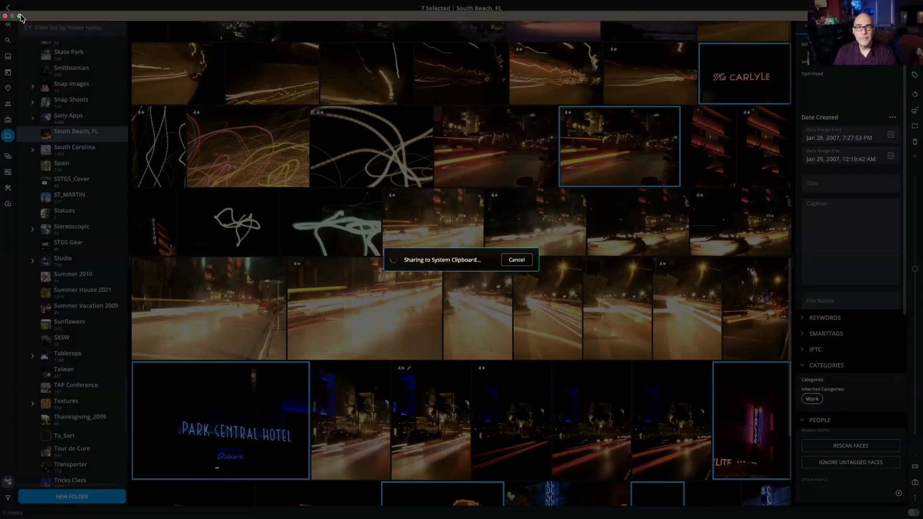
- Switch to the Keynote presentation, add a Photo slide and paste the clipboard contents onto it
left_click(20, 17)
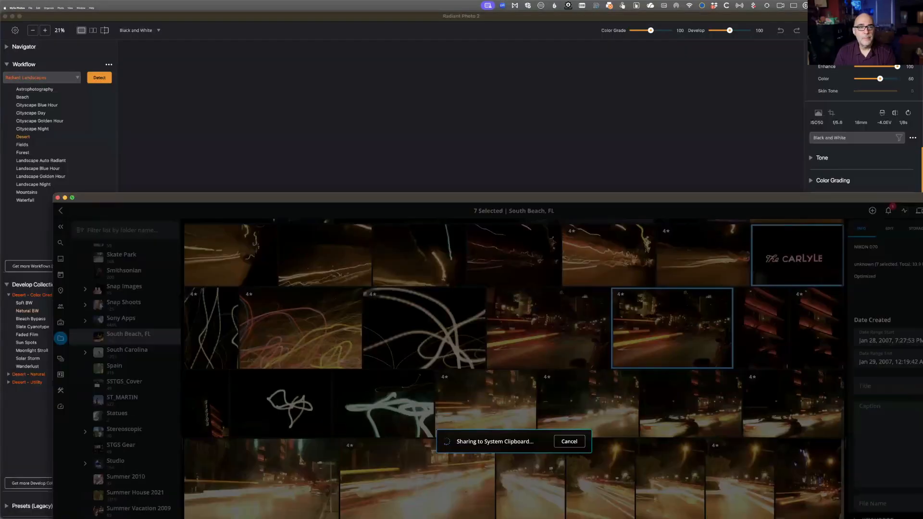
left_click(249, 128)
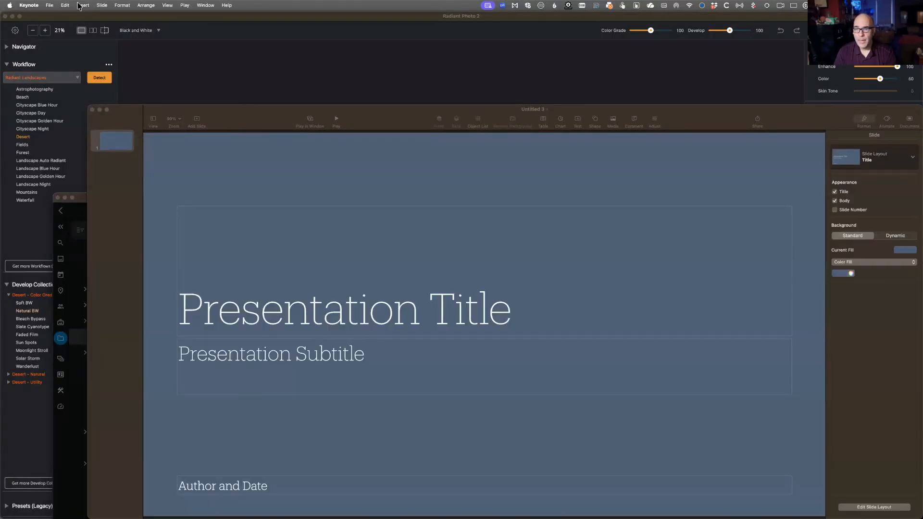
left_click(196, 120)
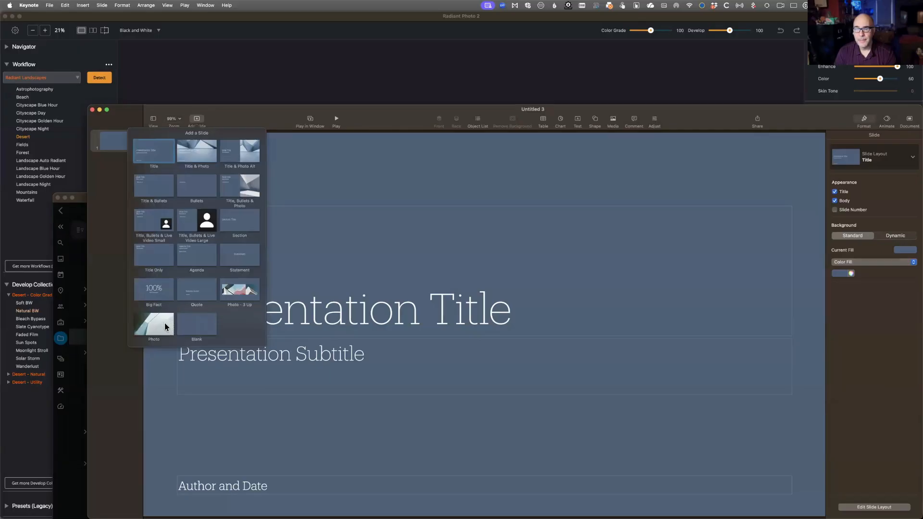
left_click(64, 6)
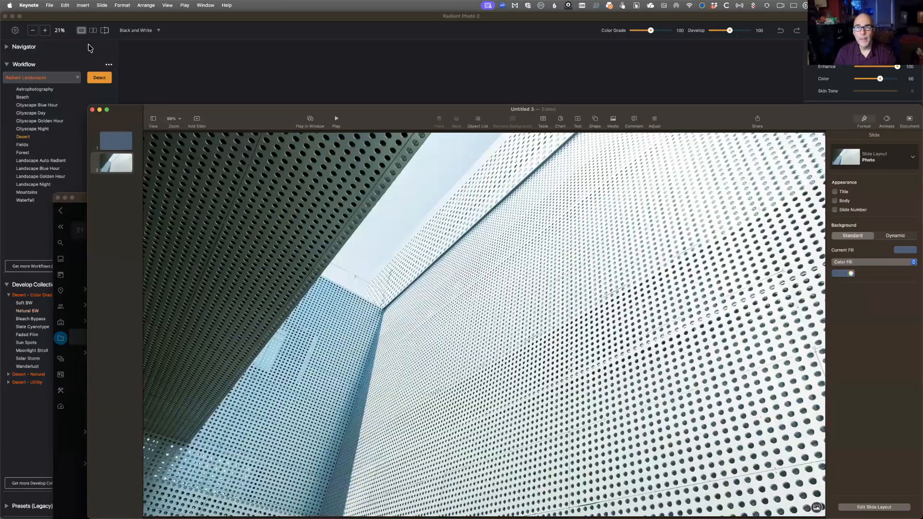
left_click(91, 56)
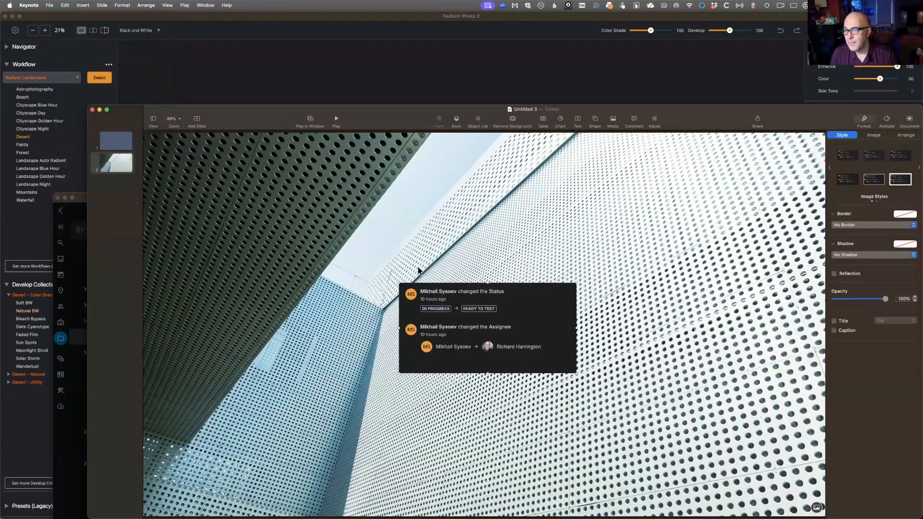
- Delete the pasted image from the Photo slide, switch to Mylio Photos and cancel the running clipboard share
key("Delete")
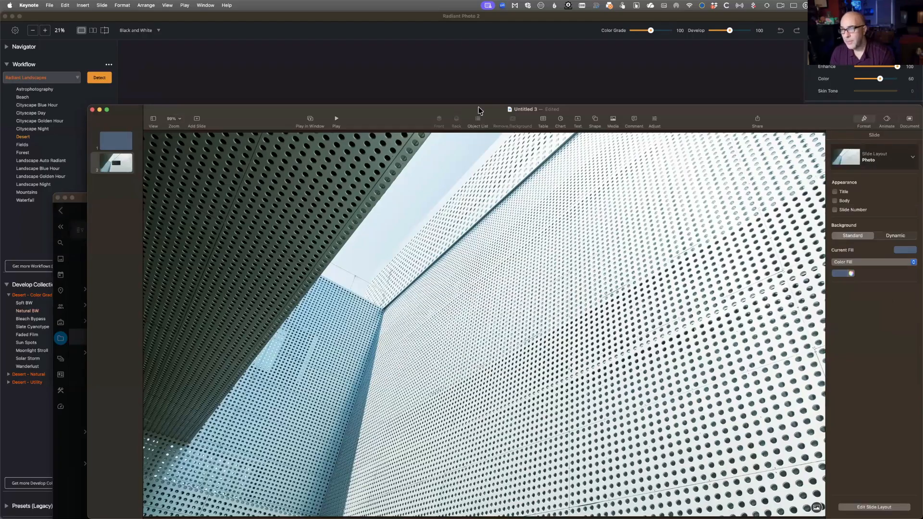
key("super+Tab")
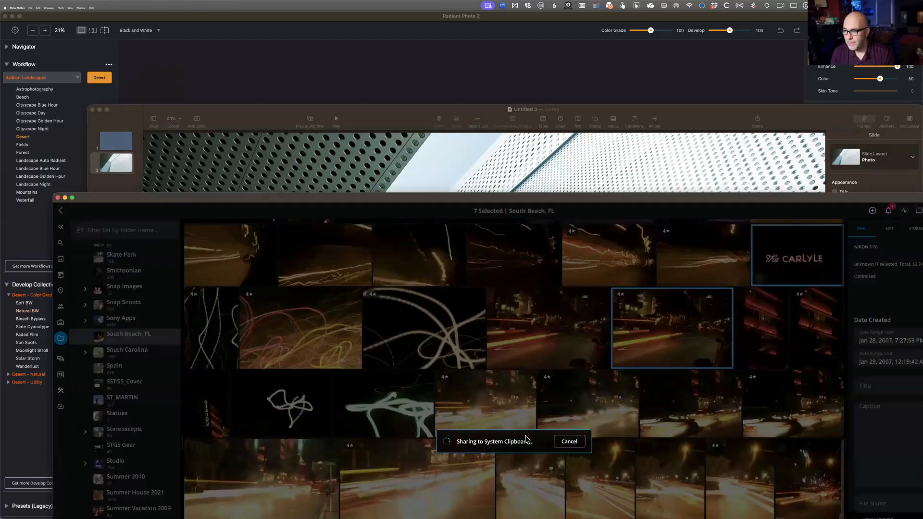
left_click(570, 441)
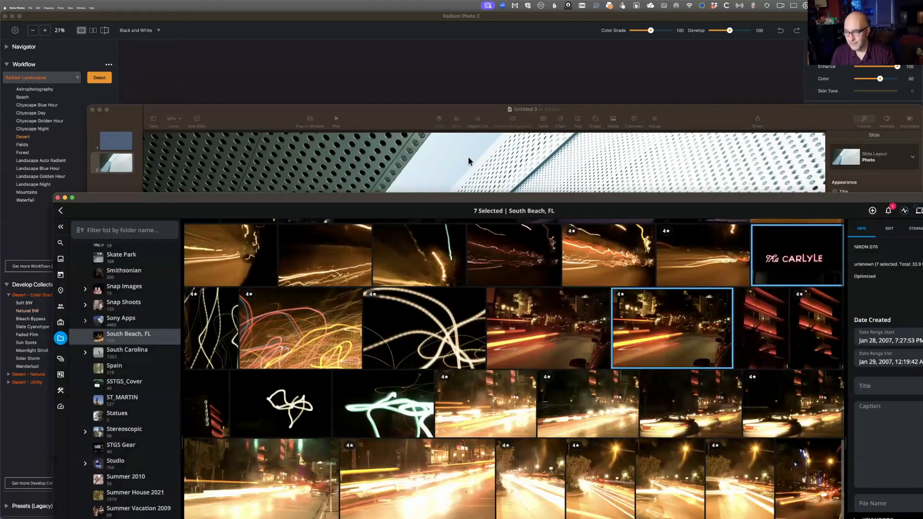
- Switch back to Keynote, try to paste the clipboard contents onto the Photo slide and undo the attempt
left_click(468, 160)
key("super+v")
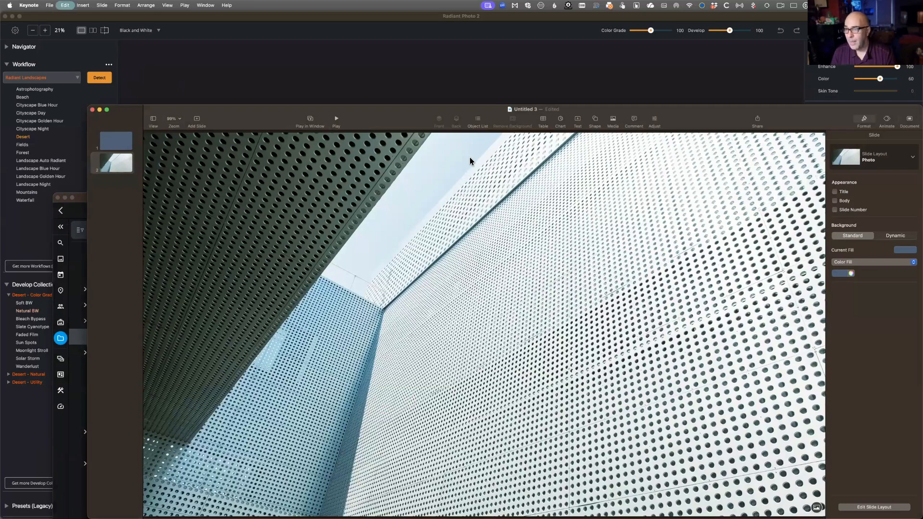
key("super+z")
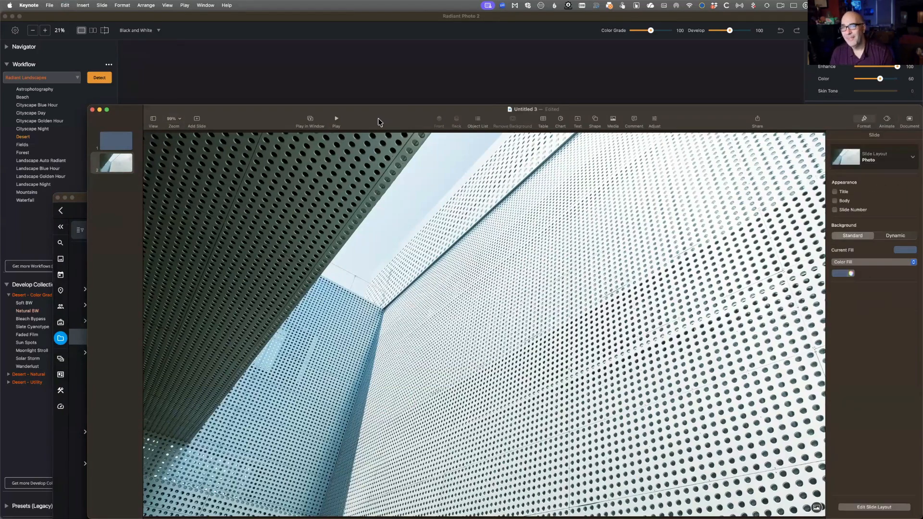
- Check the available actions for the selected South Beach photos and rearrange the Mylio Photos and Keynote windows so both are visible, with Keynote in front
left_click_drag(458, 109, 453, 199)
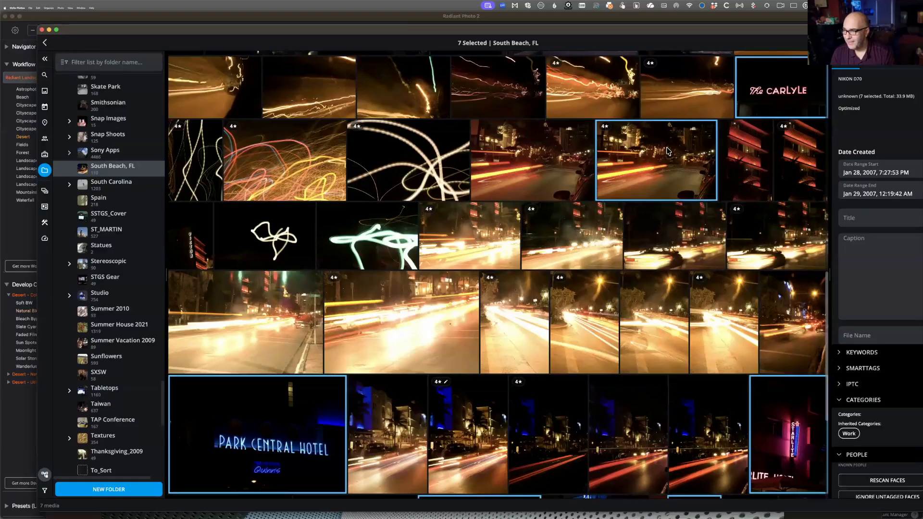
right_click(667, 151)
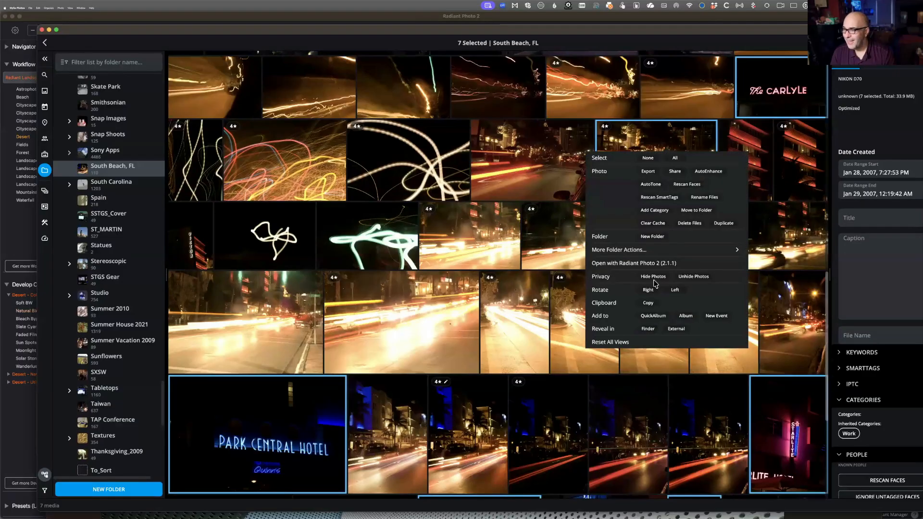
key("Escape")
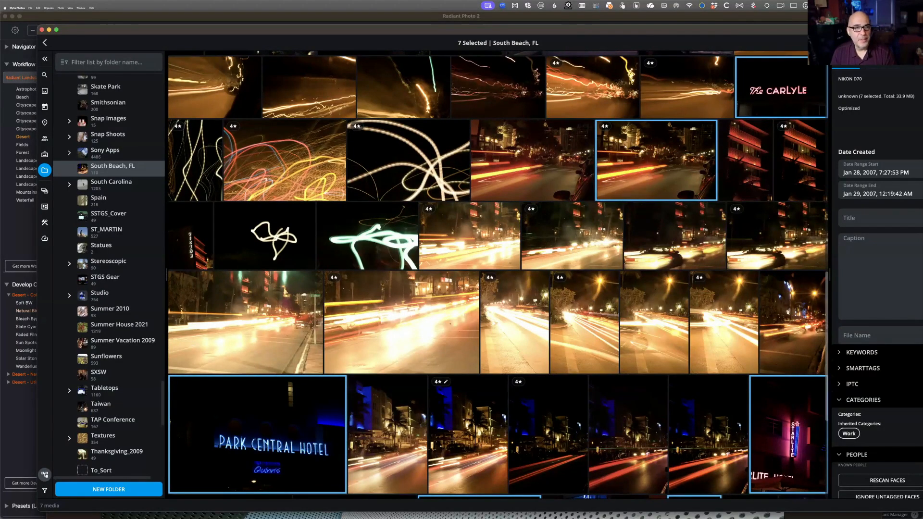
left_click_drag(497, 29, 622, 116)
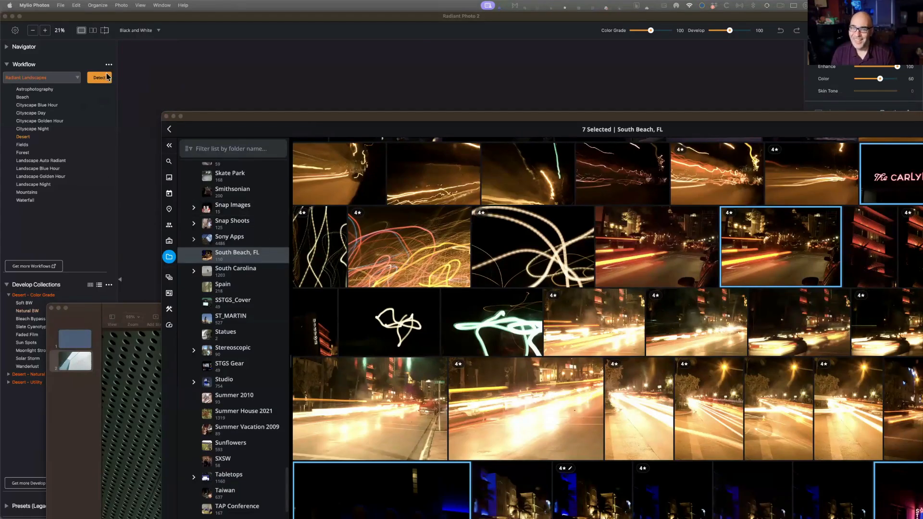
key("super+Tab")
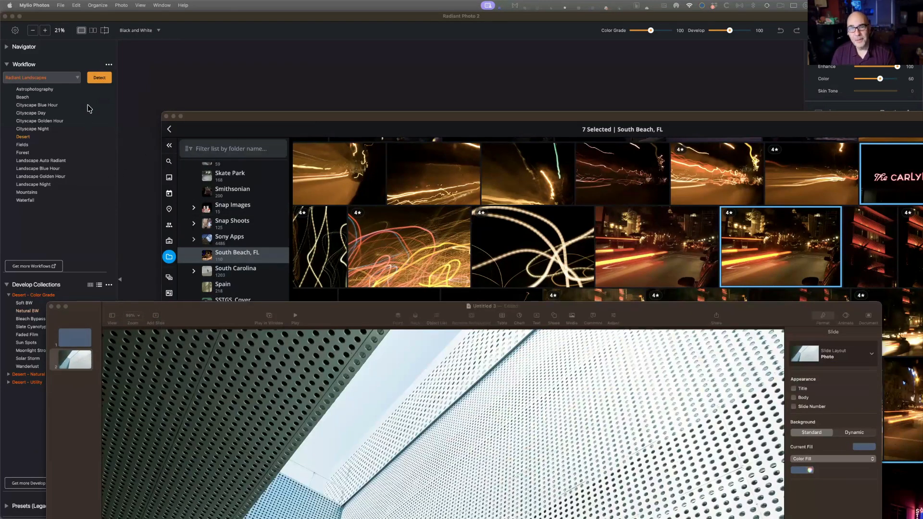
- Switch to Keynote, paste the copied photo of The Carlyle sign onto the second slide and reposition it lower on the slide
key("super+v")
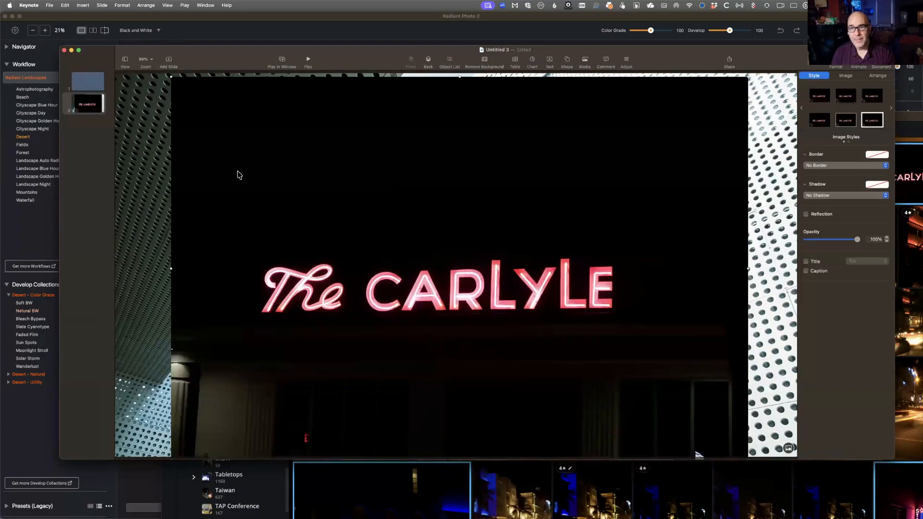
left_click_drag(318, 202, 272, 227)
left_click_drag(605, 187, 647, 298)
left_click_drag(564, 257, 531, 144)
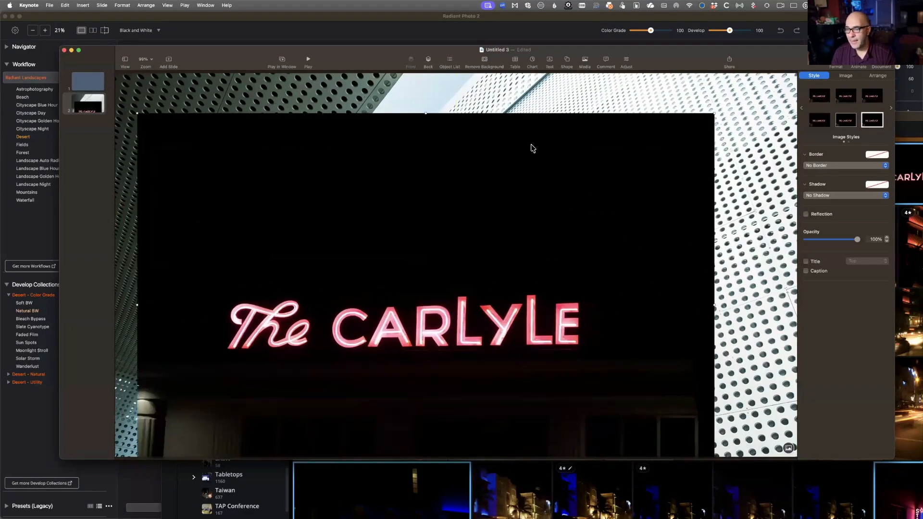
- Switch to Mylio Photos and share the seven selected South Beach photos to the system clipboard with the For Presentation preset
key("super+Tab")
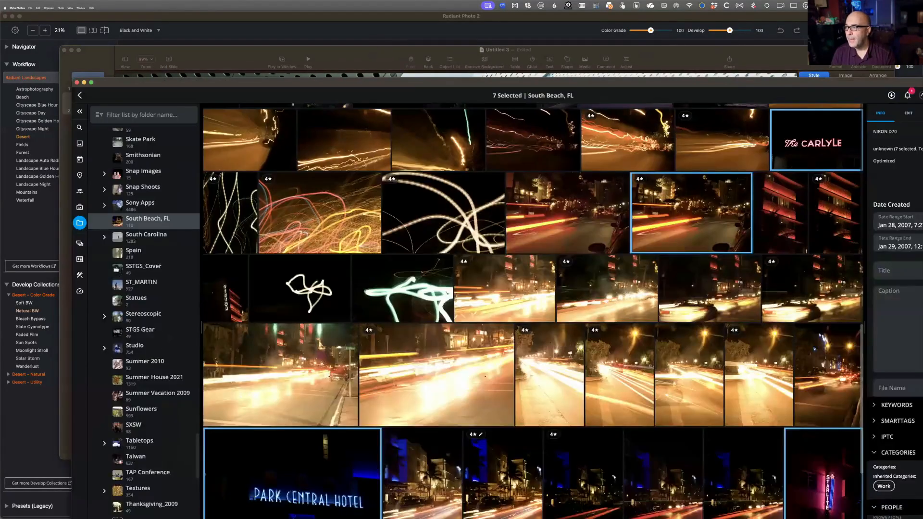
left_click_drag(833, 82, 781, 39)
left_click_drag(859, 40, 774, 24)
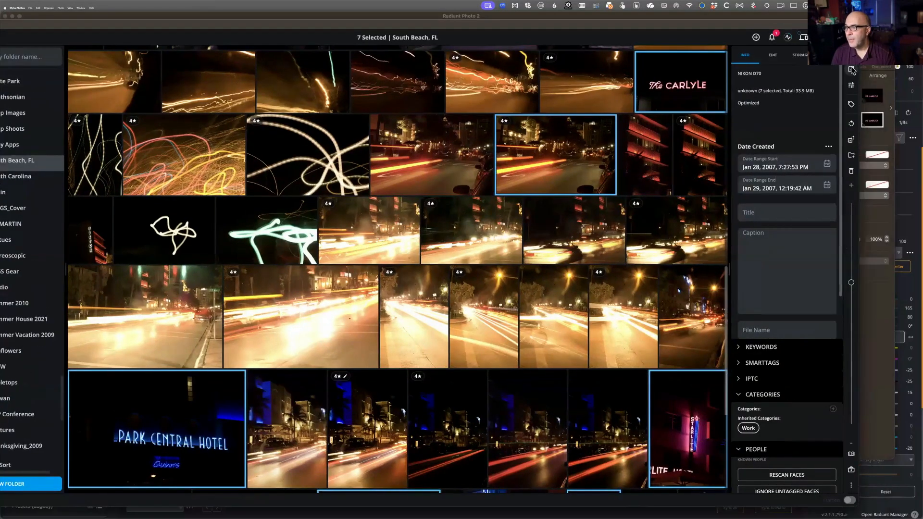
left_click(851, 69)
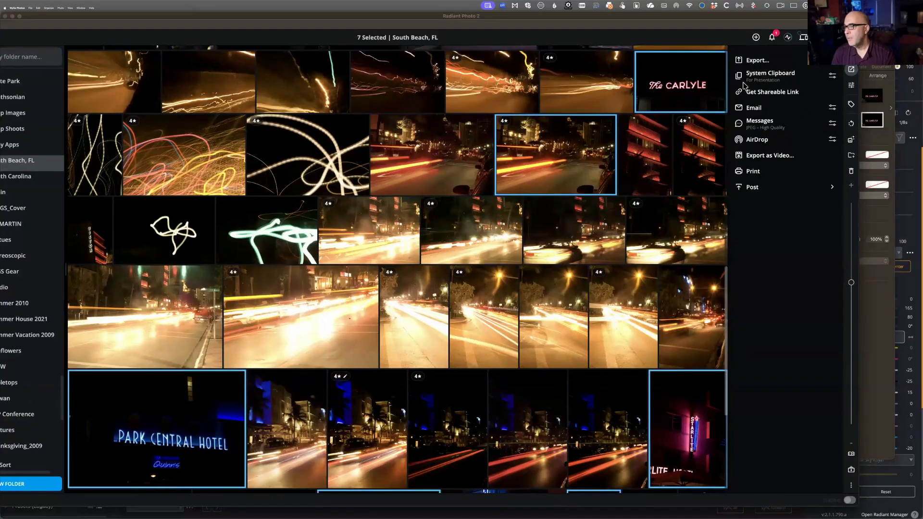
left_click(789, 76)
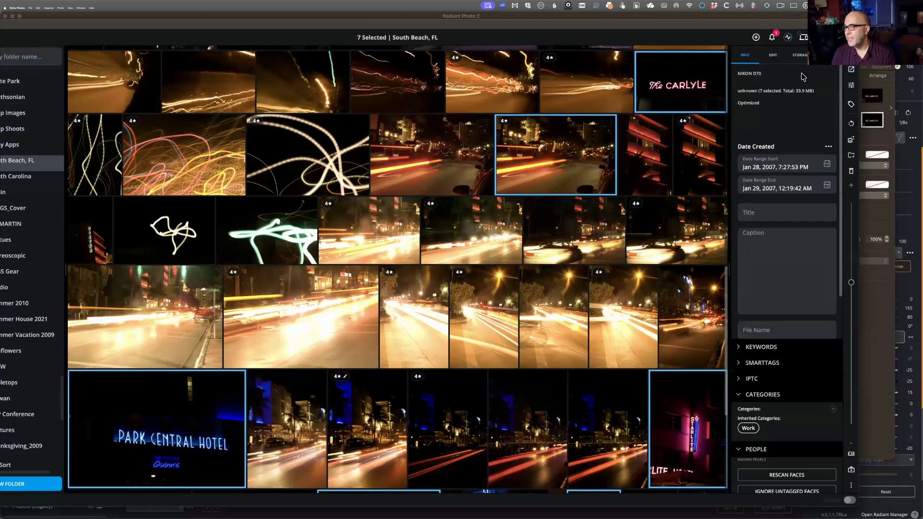
left_click(852, 71)
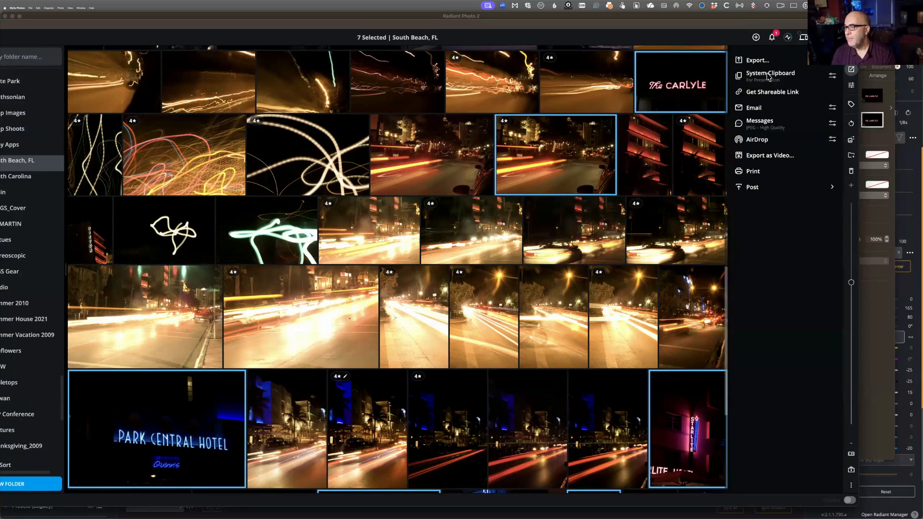
left_click(769, 75)
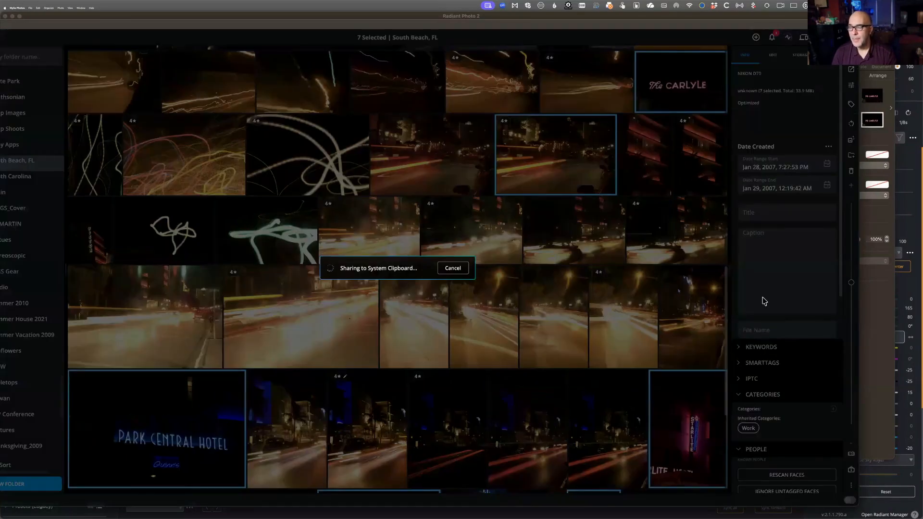
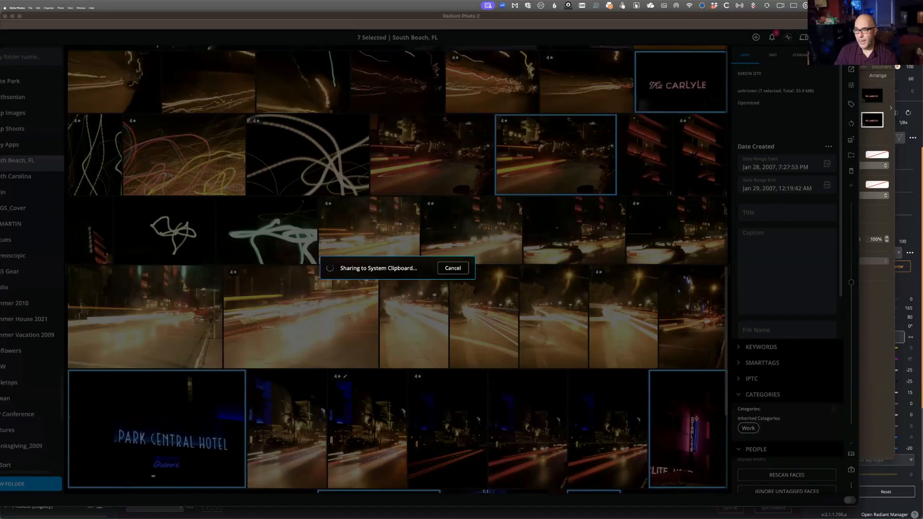
- Return to Keynote, shift The Carlyle photo aside and paste the copied photos, placing the night street photo over it
key("super+Tab")
left_click(751, 204)
left_click_drag(588, 220, 493, 197)
key("super+v")
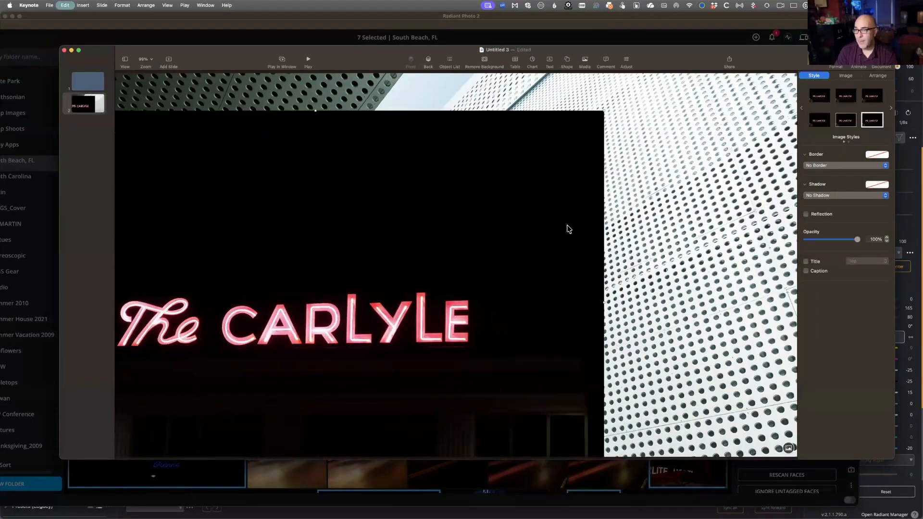
left_click_drag(397, 147, 475, 224)
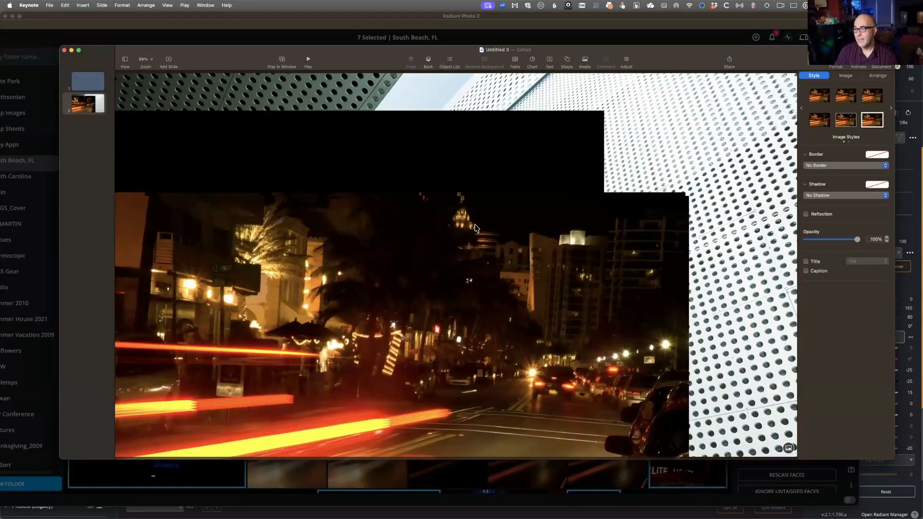
- Spread the overlapping street photos and The Carlyle photo across the slide so they form a staggered stack
left_click(741, 221)
left_click_drag(494, 195, 352, 246)
left_click_drag(496, 226, 433, 421)
left_click_drag(539, 261, 596, 331)
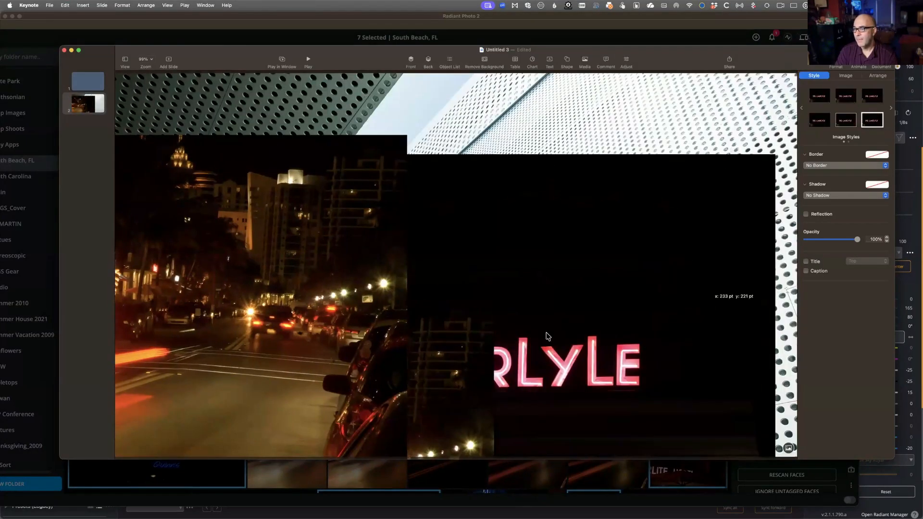
left_click_drag(448, 342, 652, 164)
left_click_drag(349, 147, 509, 126)
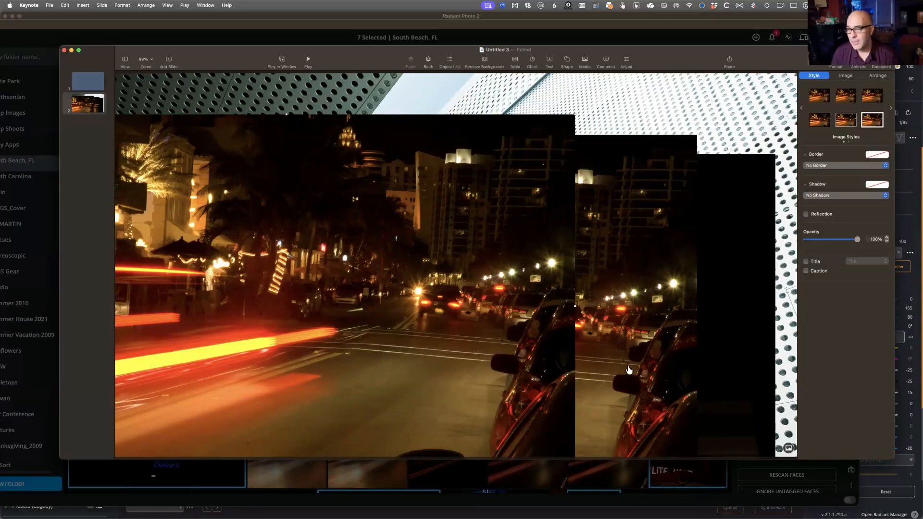
- Switch to Mylio Photos and share the seven selected photos to the system clipboard with the JPEG – High Quality preset
key("super+Tab")
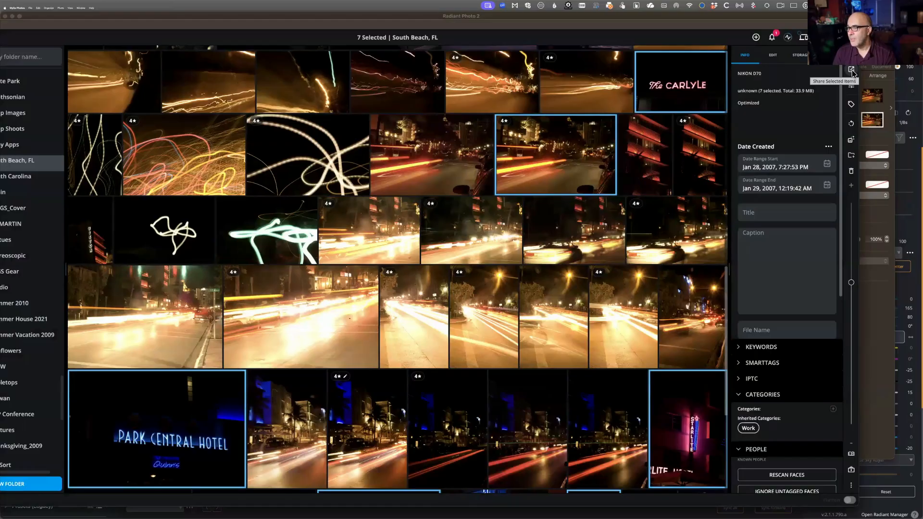
left_click(852, 71)
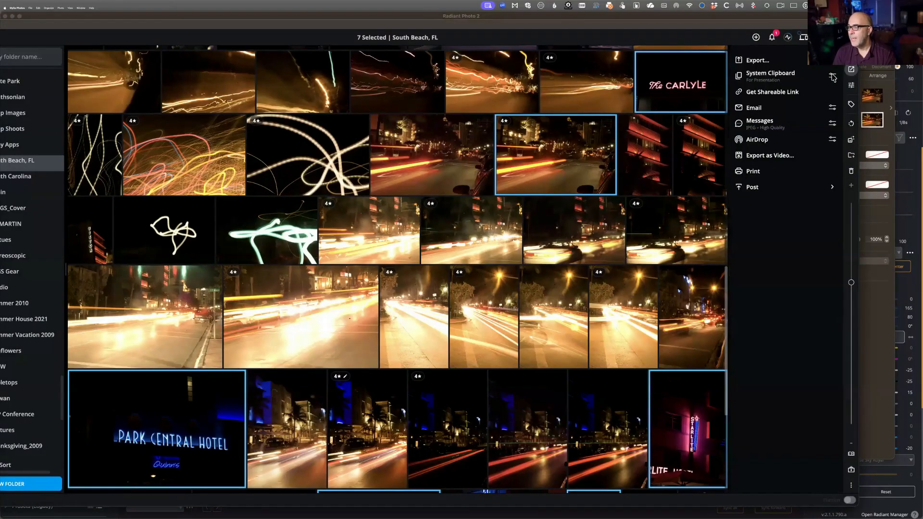
left_click(804, 85)
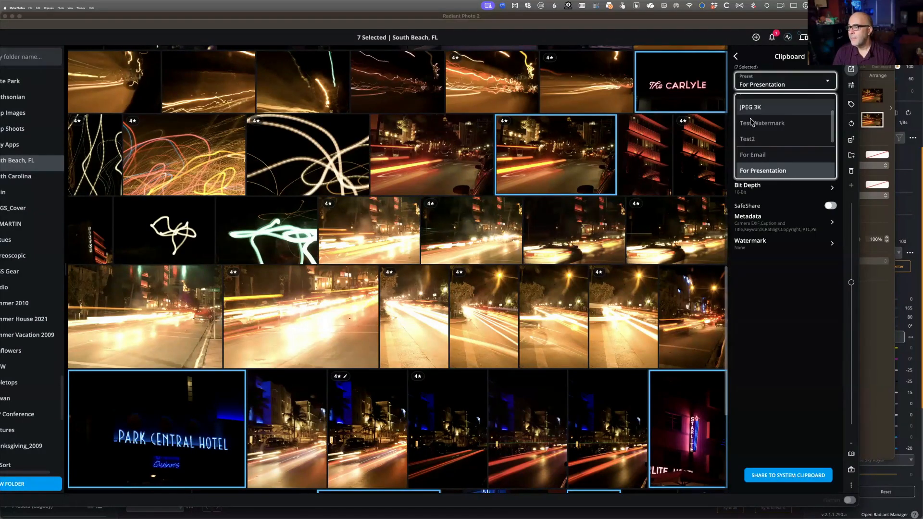
scroll(749, 115, "up", 2)
scroll(748, 125, "down", 2)
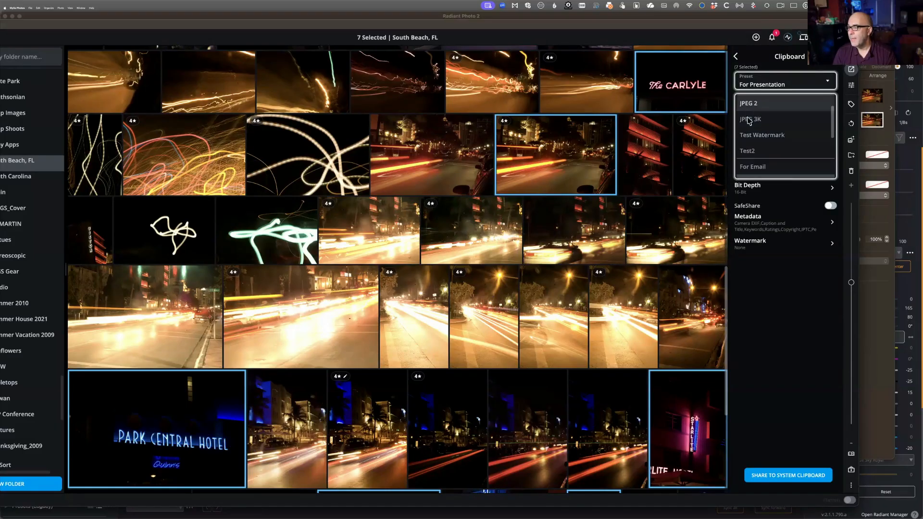
scroll(749, 144, "down", 3)
left_click(751, 143)
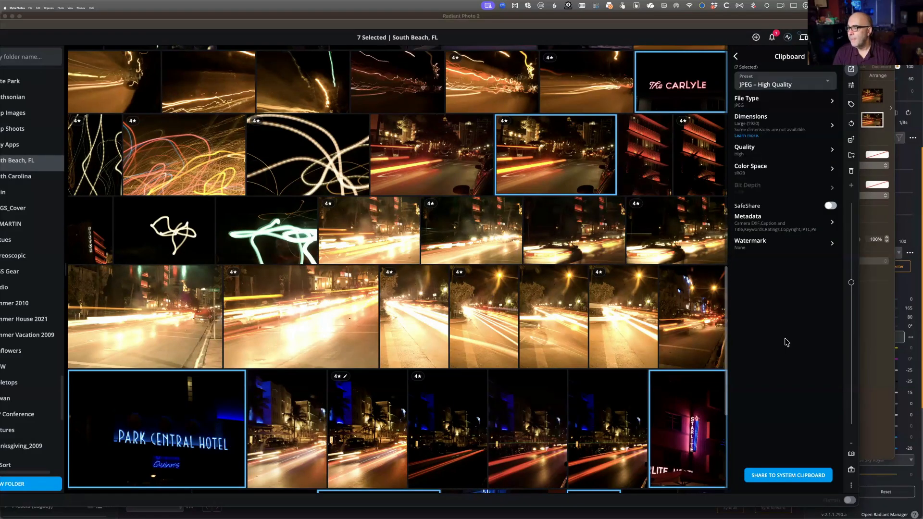
left_click(777, 474)
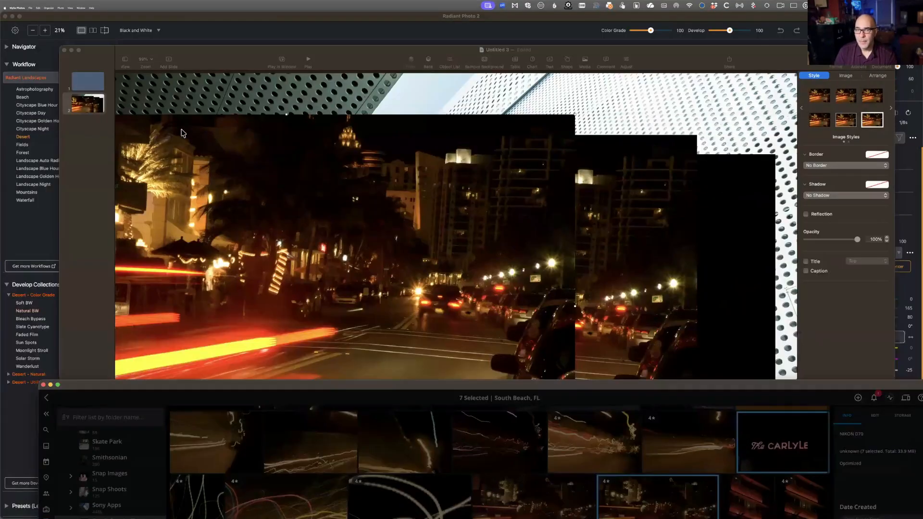
- Return to Keynote, paste the copied photos onto the slide and move the sunset and neon photos apart from the stack
left_click(309, 202)
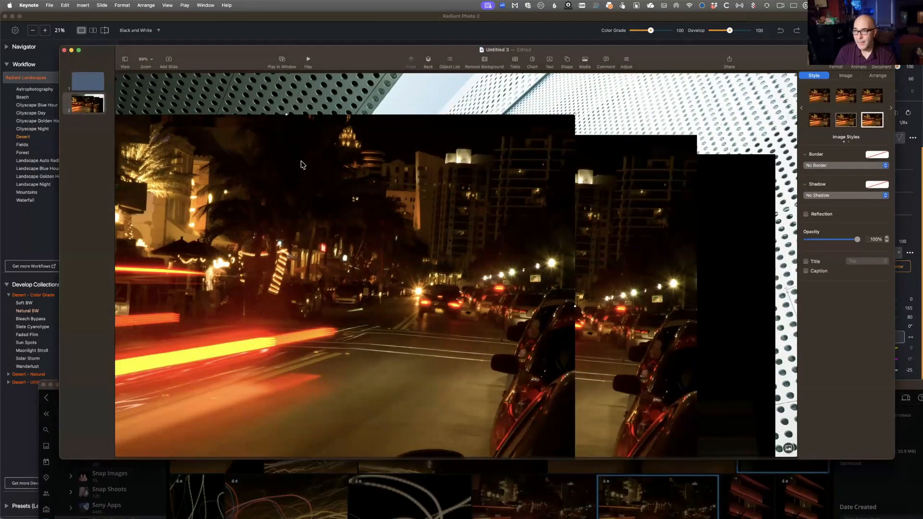
left_click_drag(247, 61, 0, 365)
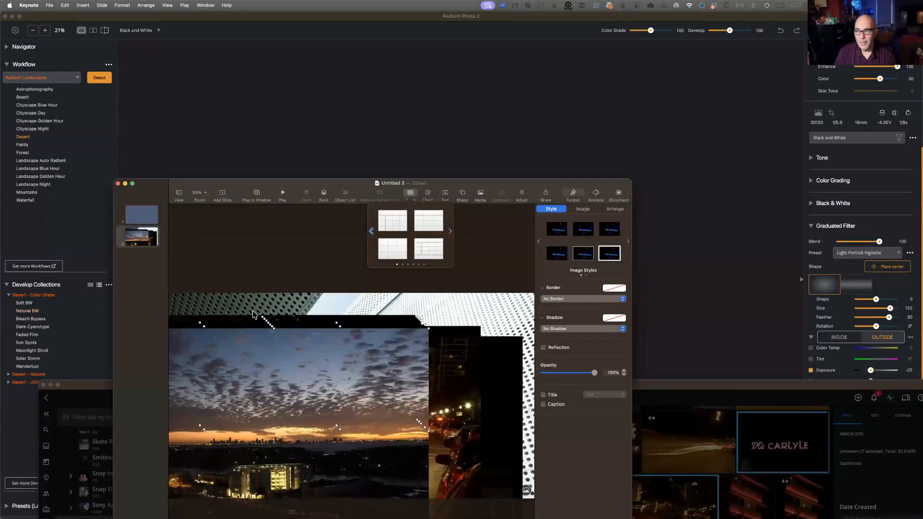
double_click(533, 188)
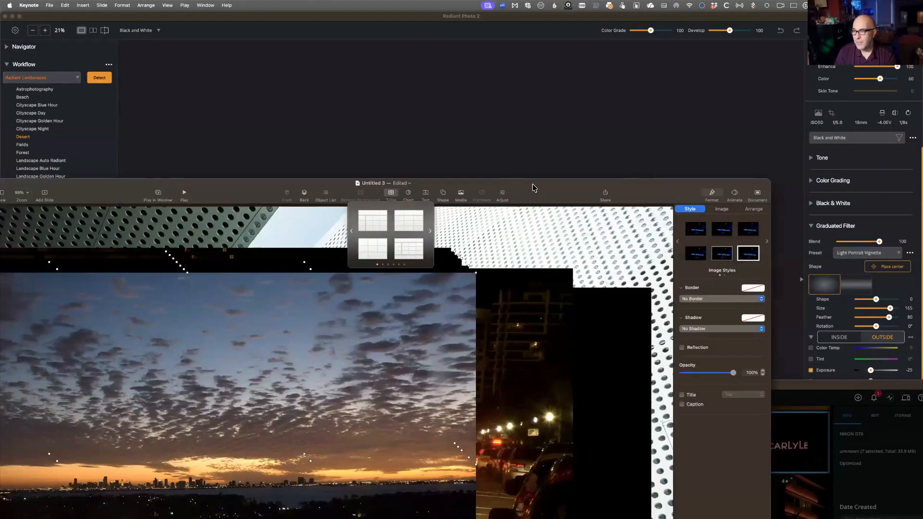
left_click_drag(676, 50, 697, 17)
left_click_drag(469, 183, 325, 341)
left_click_drag(384, 214, 335, 316)
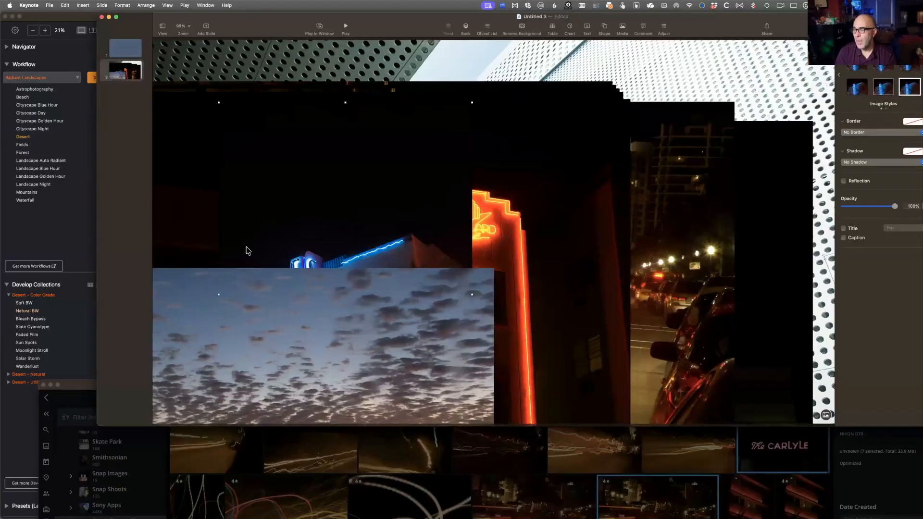
- Undo the last photo move and delete the orange neon sign photo from the slide
key("super+z")
left_click(544, 235)
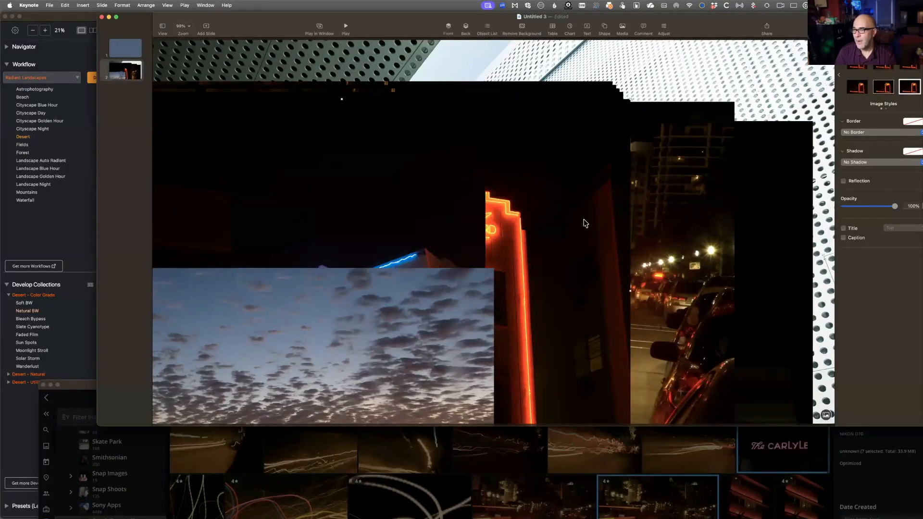
key("Delete")
left_click(637, 259)
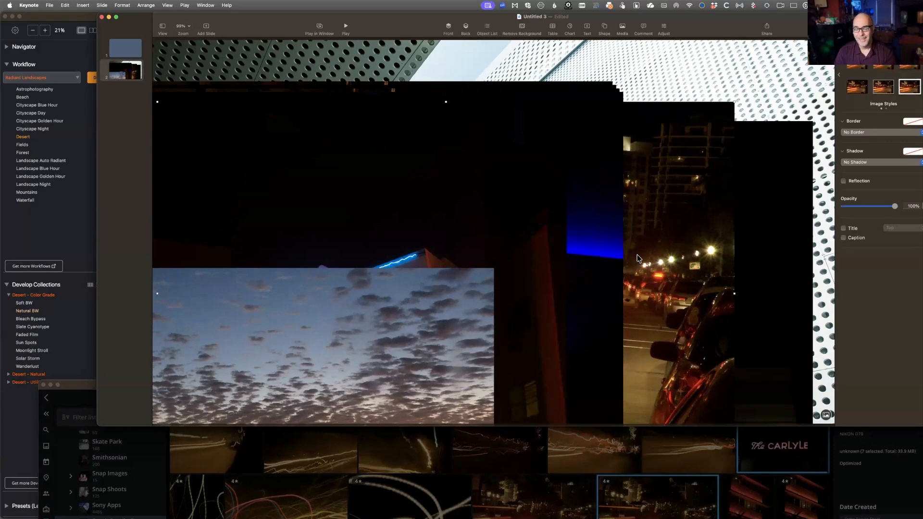
- Minimize the Keynote window and cancel the clipboard sharing still running in Mylio Photos
left_click(109, 18)
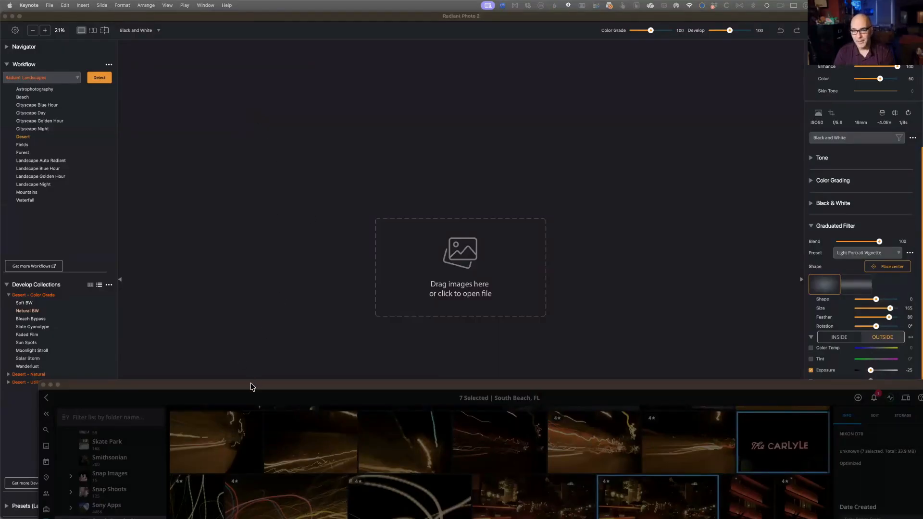
left_click_drag(251, 385, 260, 353)
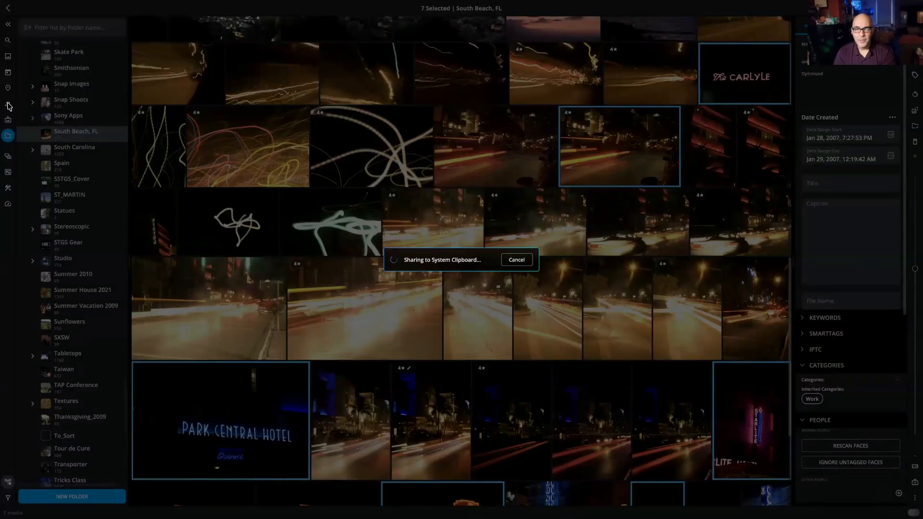
left_click(517, 260)
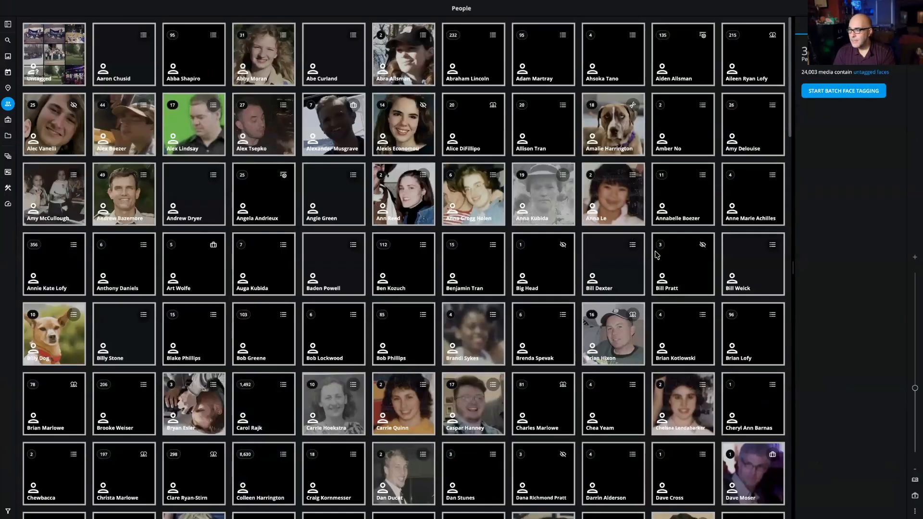
- Browse the faces in the People view and open the album of the dark-haired woman with 306 tagged photos
scroll(654, 255, "down", 2)
scroll(648, 255, "down", 4)
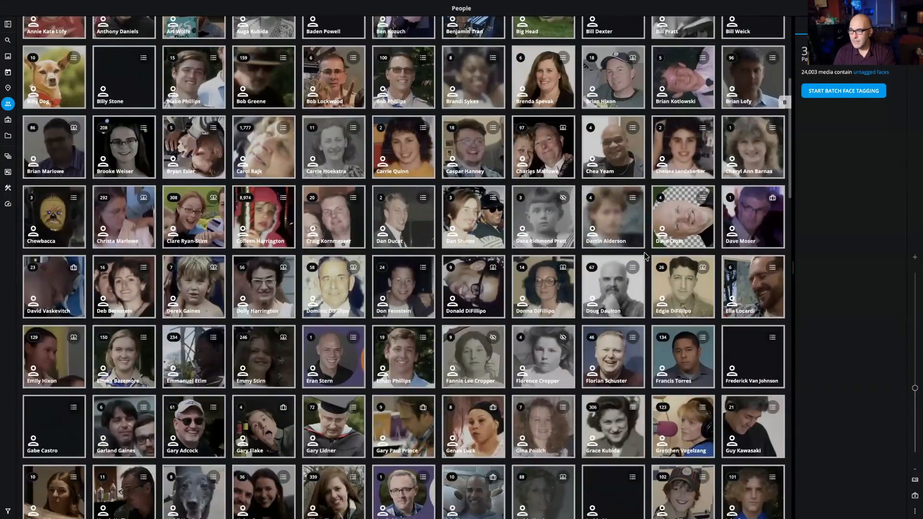
scroll(646, 256, "down", 5)
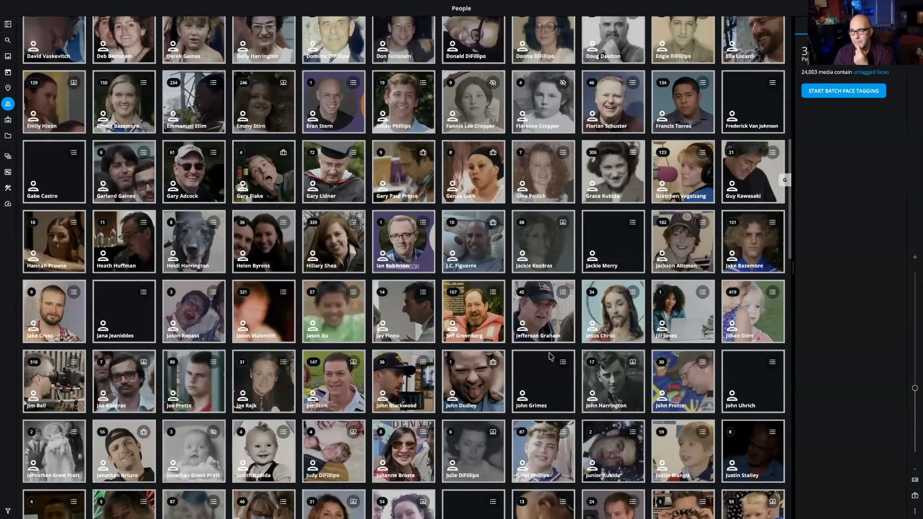
double_click(620, 171)
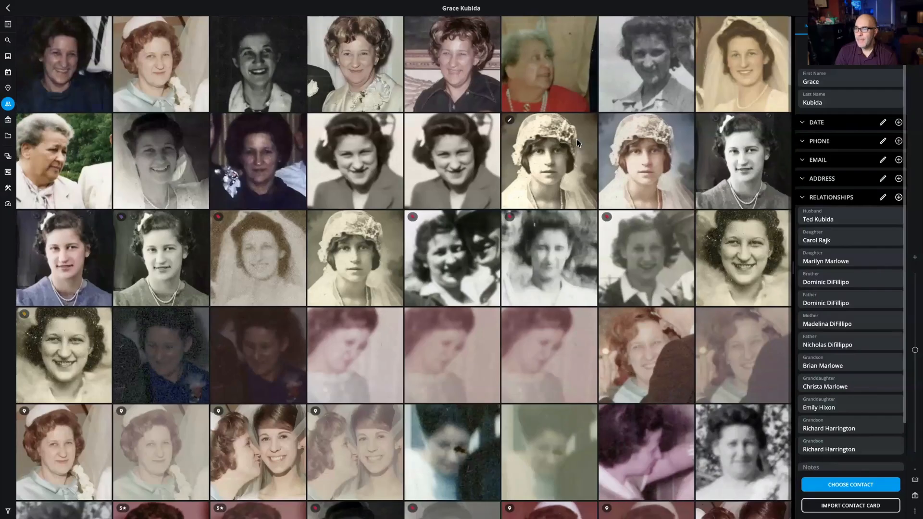
- Open the scratched sepia portrait img20240906_02274048 in single-photo view and take the window out of full screen
left_click(659, 158)
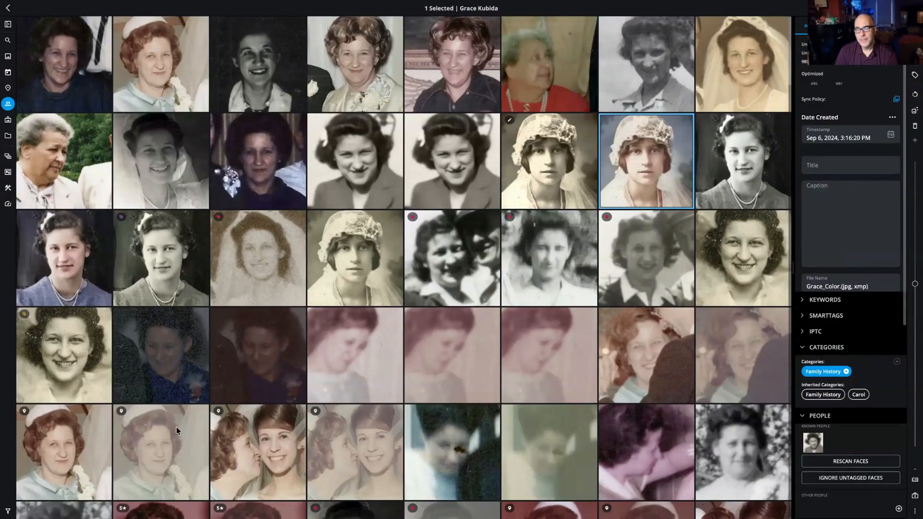
left_click(742, 261)
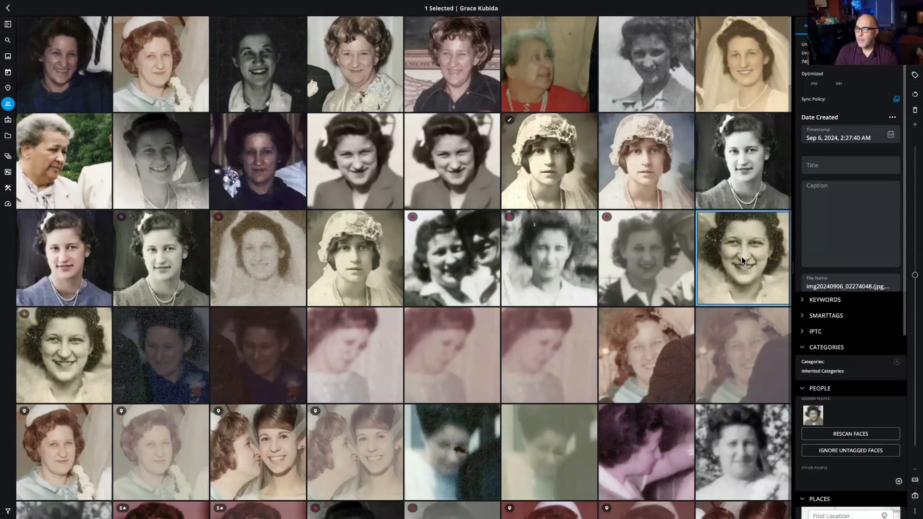
double_click(742, 261)
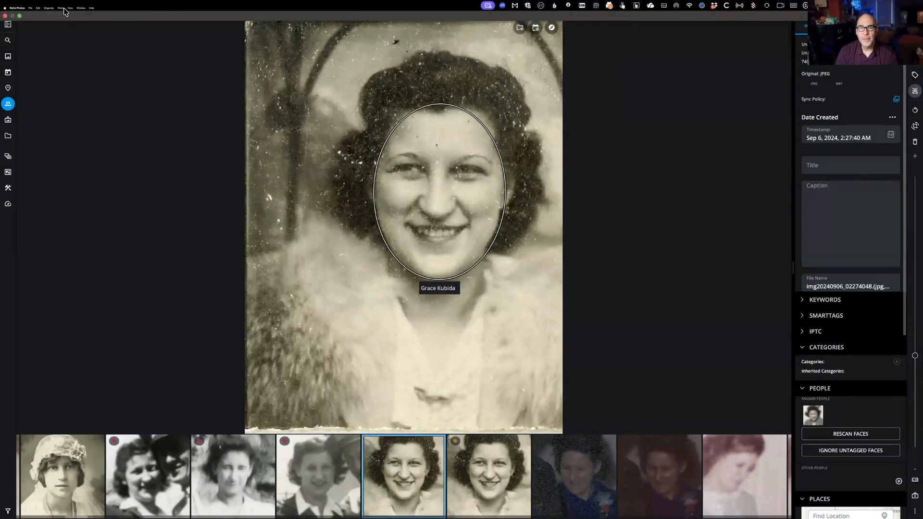
left_click(60, 8)
left_click(20, 16)
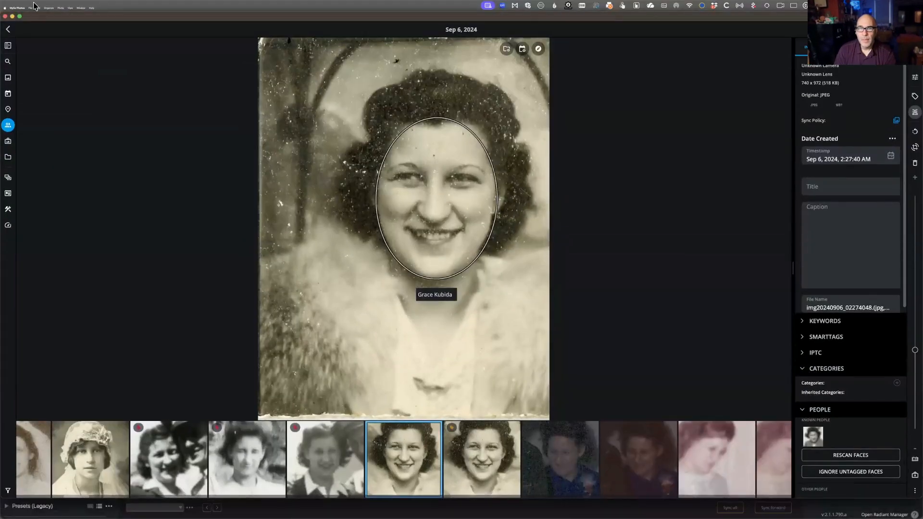
- Return the window showing the scratched sepia portrait to full screen
left_click(33, 6)
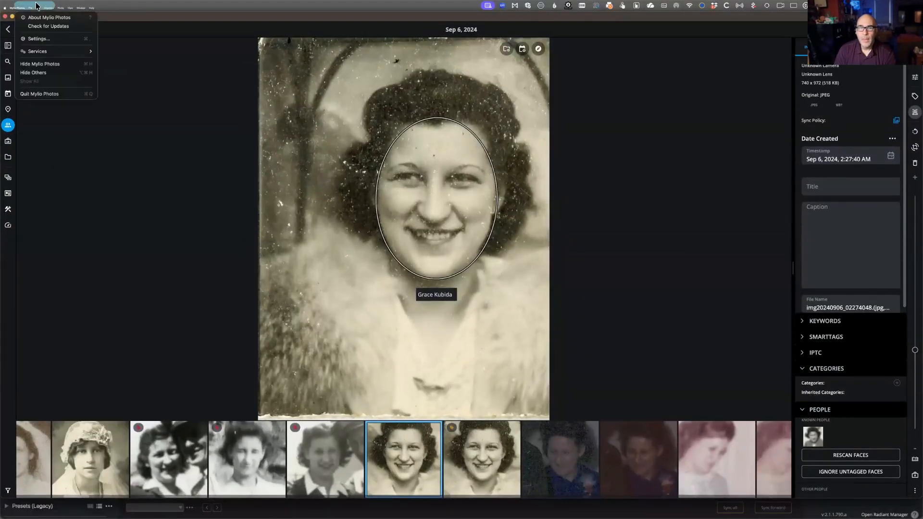
mouse_move(60, 7)
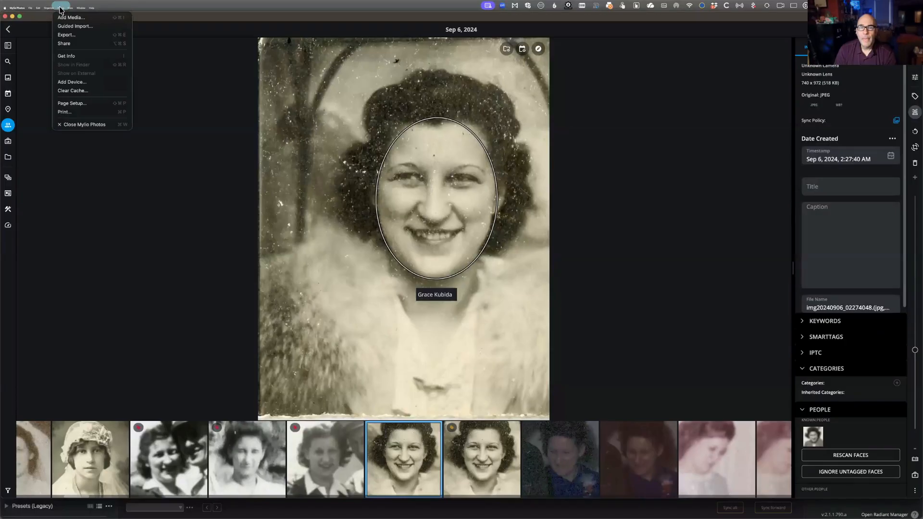
left_click(154, 49)
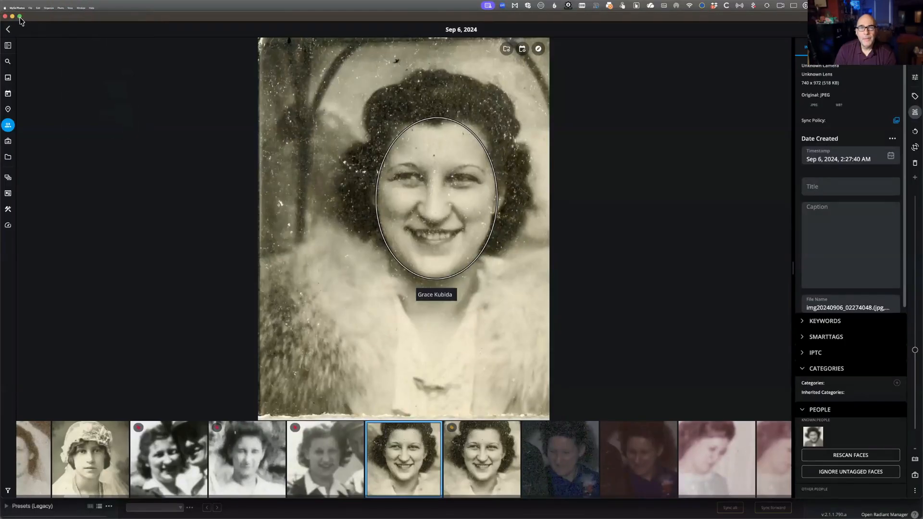
left_click(20, 16)
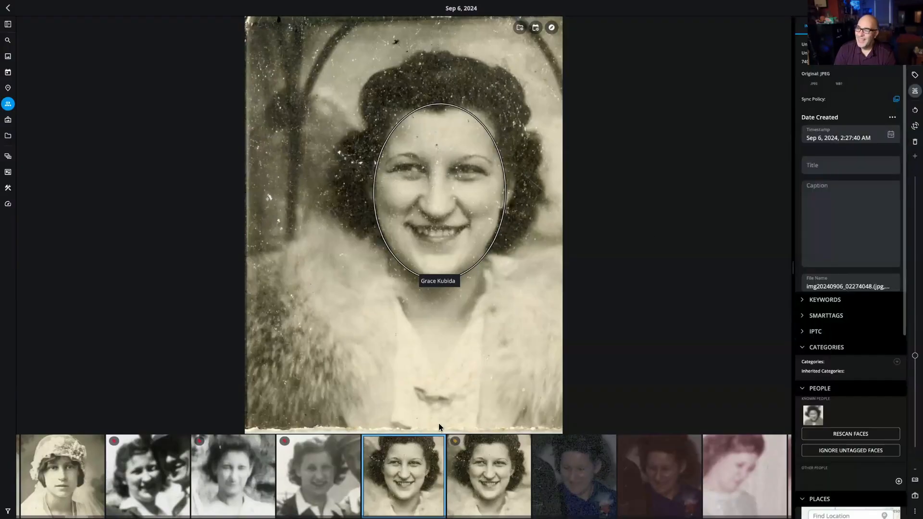
- Show the sepia portrait img20240906_02274048 in its containing Apple Photos folder
right_click(407, 473)
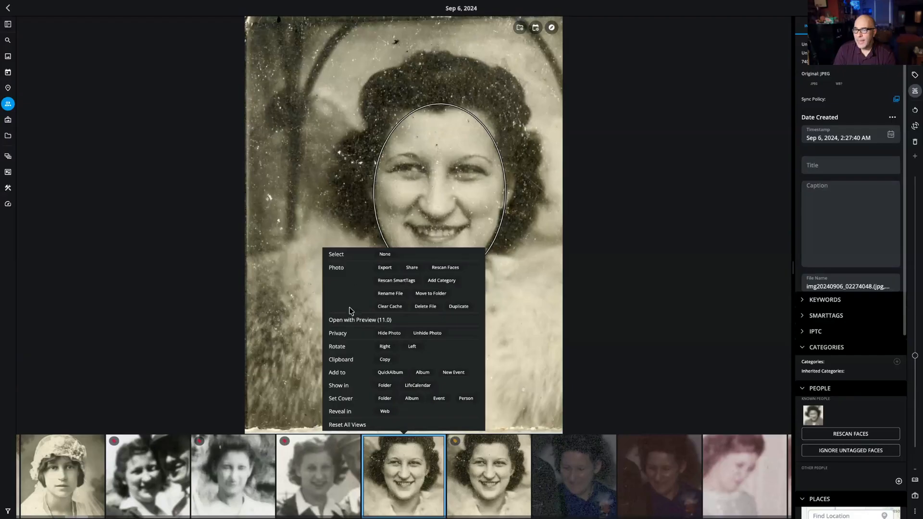
mouse_move(118, 6)
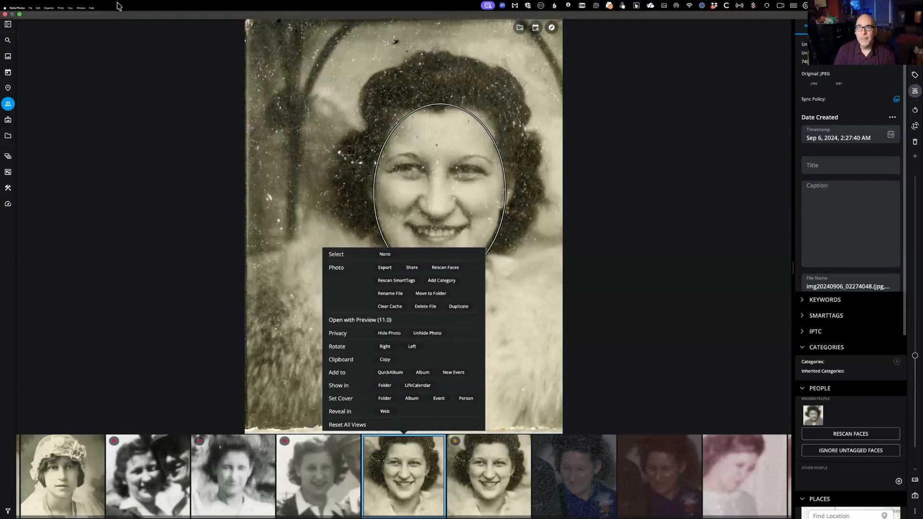
left_click(62, 8)
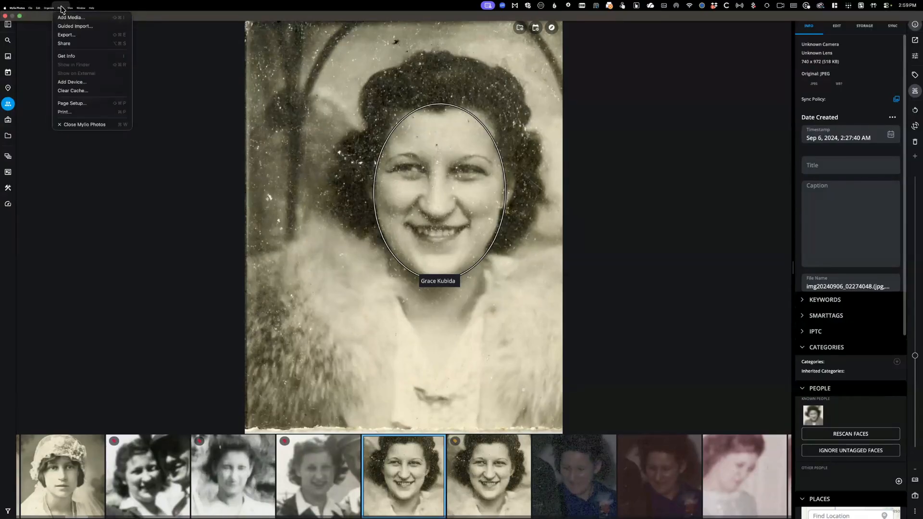
key("Escape")
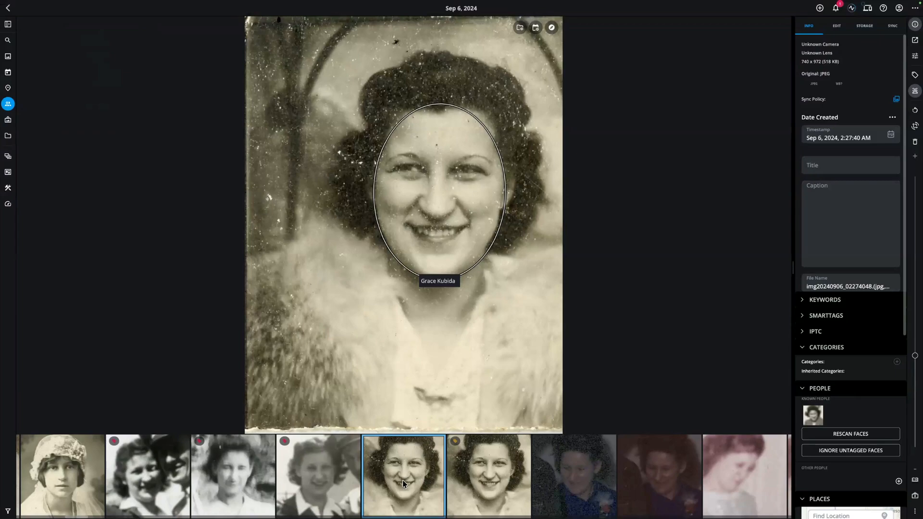
right_click(402, 480)
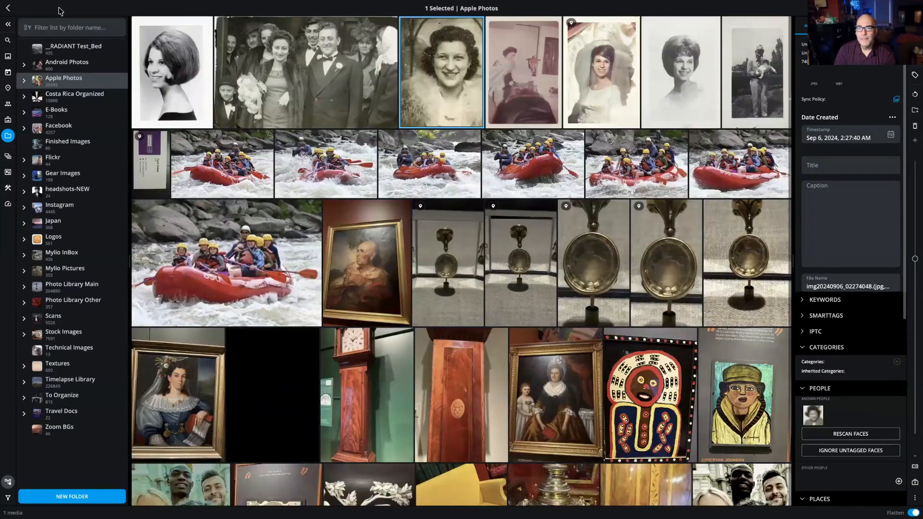
- Quit Mylio Photos
left_click(60, 8)
mouse_move(47, 7)
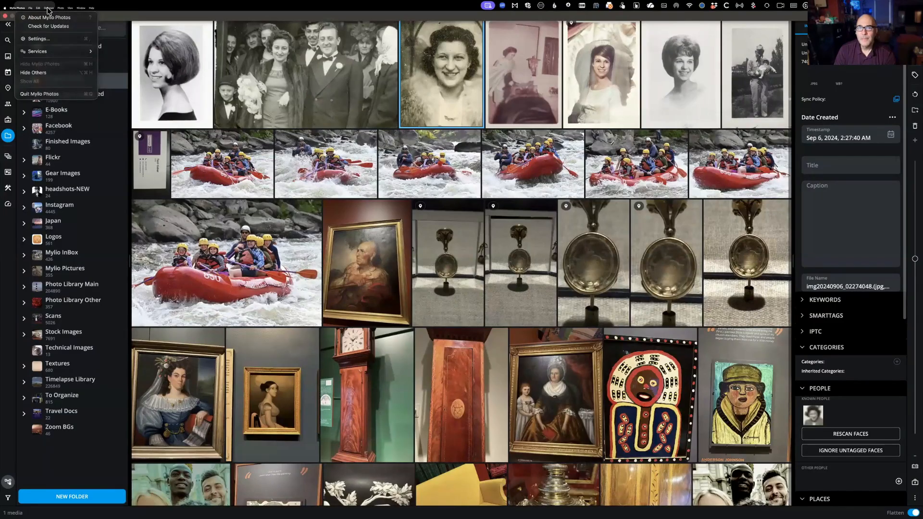
mouse_move(5, 8)
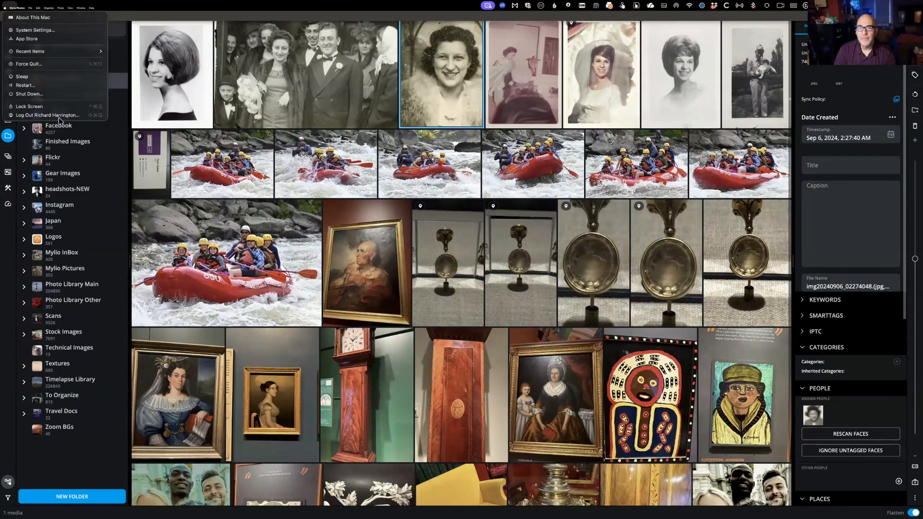
left_click(151, 80)
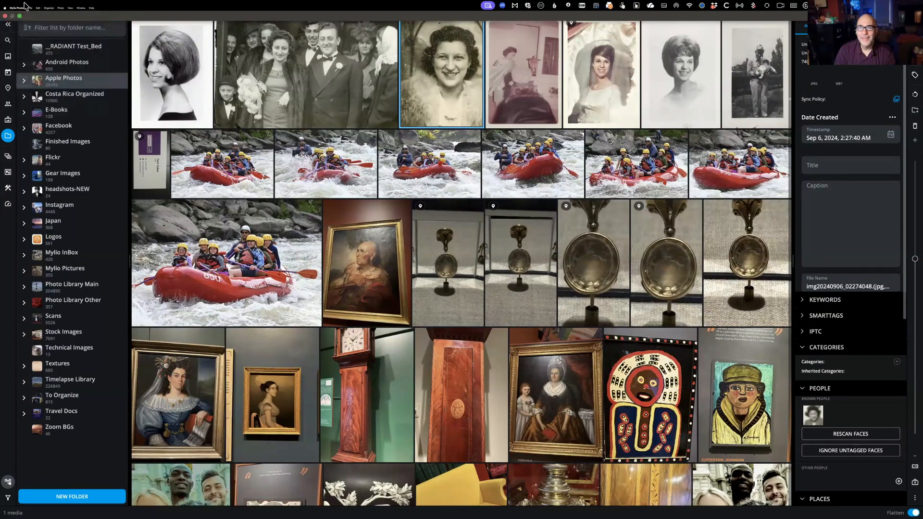
left_click(16, 8)
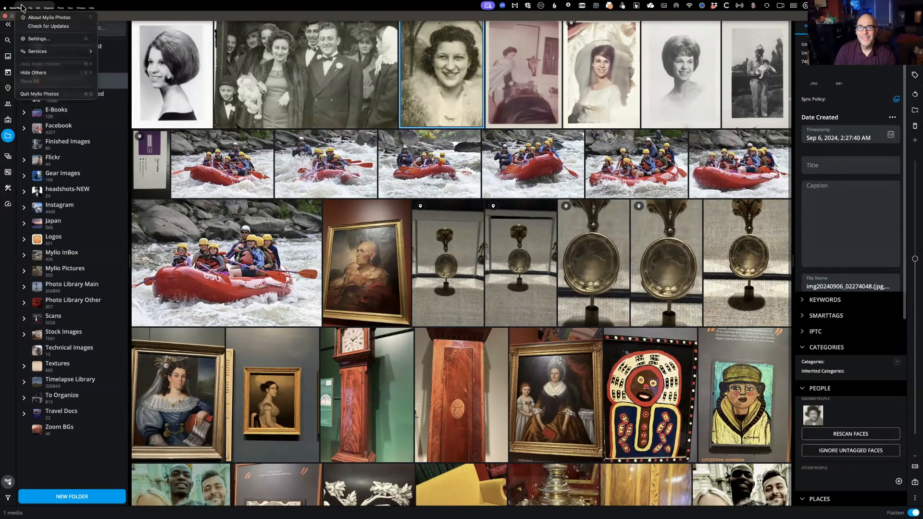
left_click(47, 94)
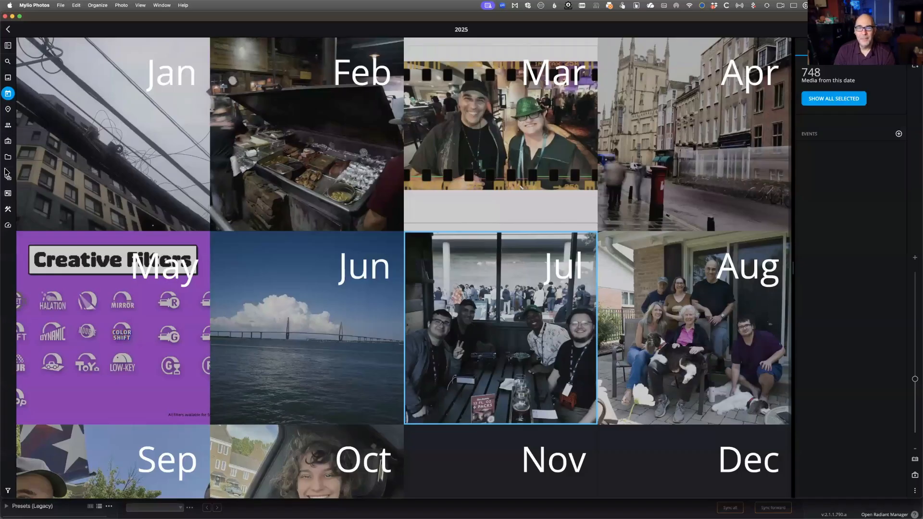
- In the People view, open the album of the dark-haired woman with 306 tagged photos and display her scratched sepia portrait
left_click(8, 125)
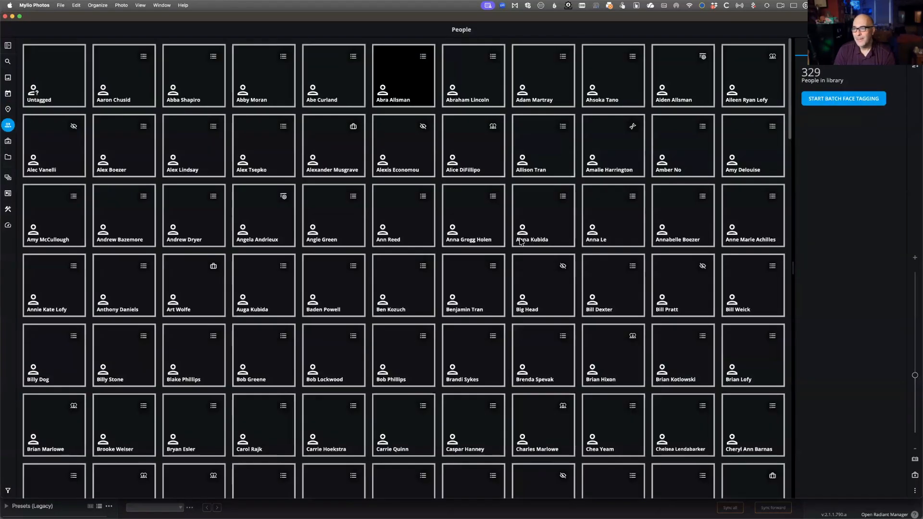
scroll(528, 237, "down", 5)
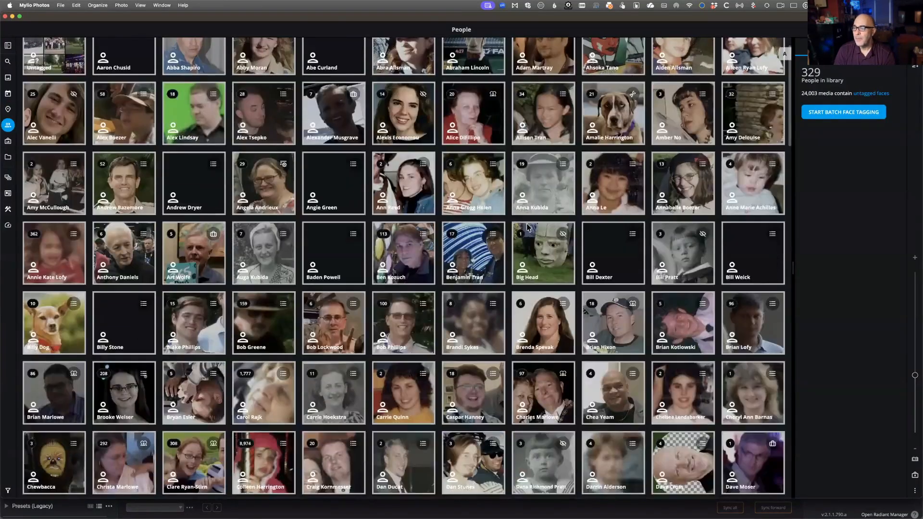
scroll(526, 219, "down", 3)
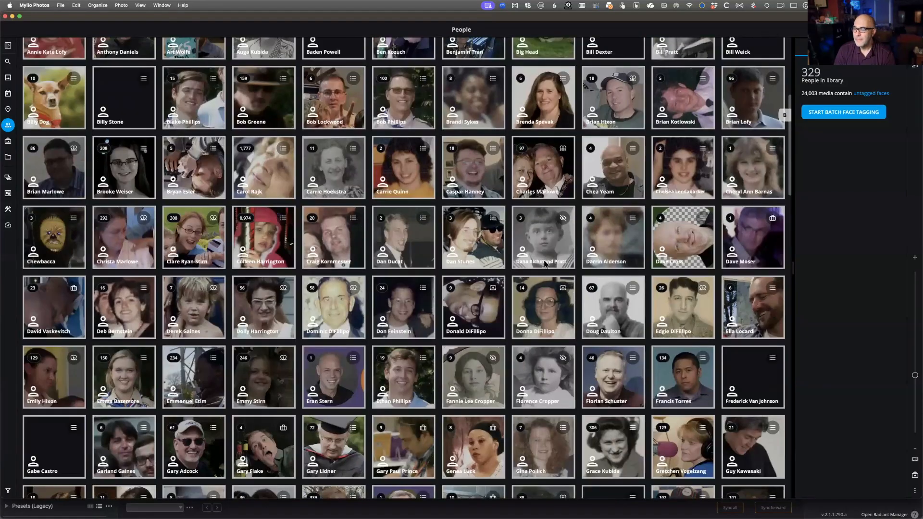
scroll(599, 372, "down", 3)
double_click(603, 365)
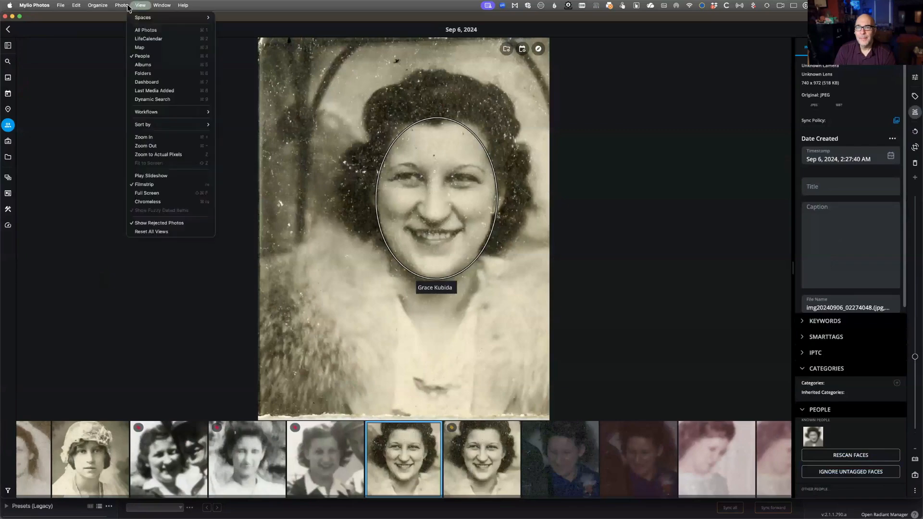
- Try to open the 518 KB sepia portrait in Adobe Photoshop 2025
left_click(121, 5)
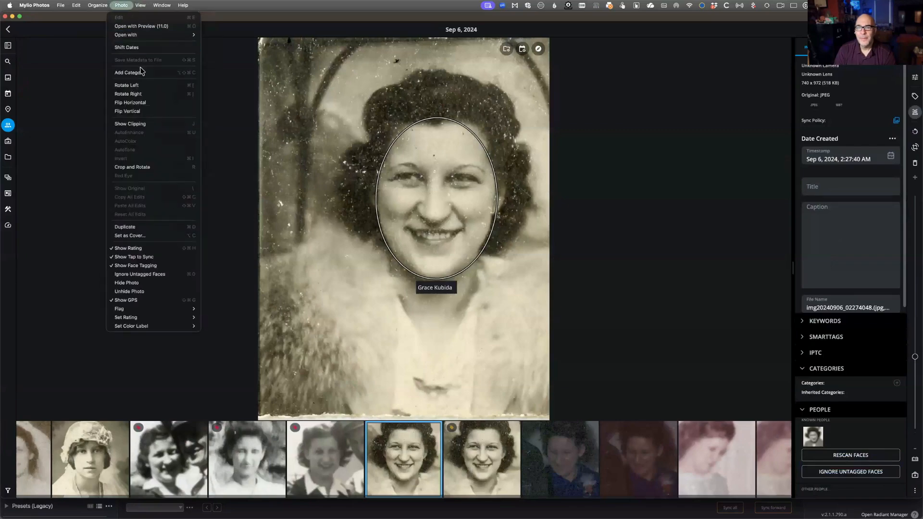
mouse_move(138, 39)
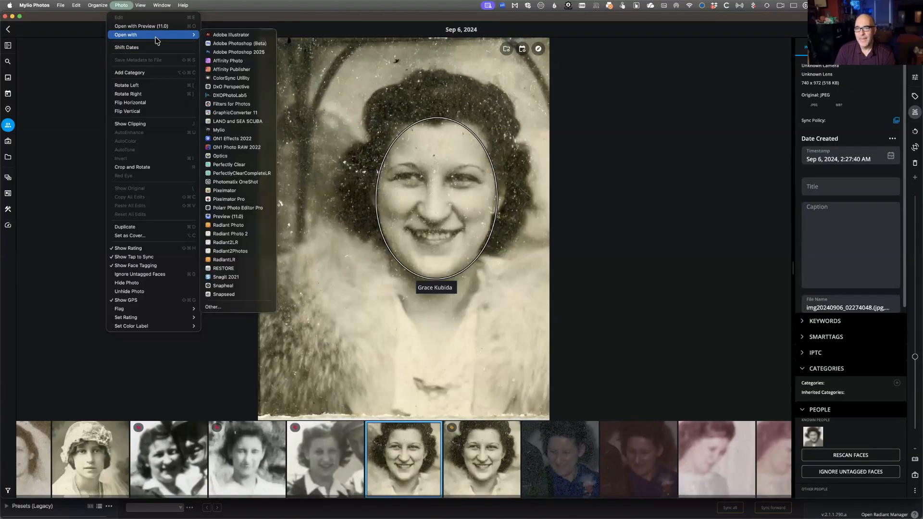
left_click(256, 51)
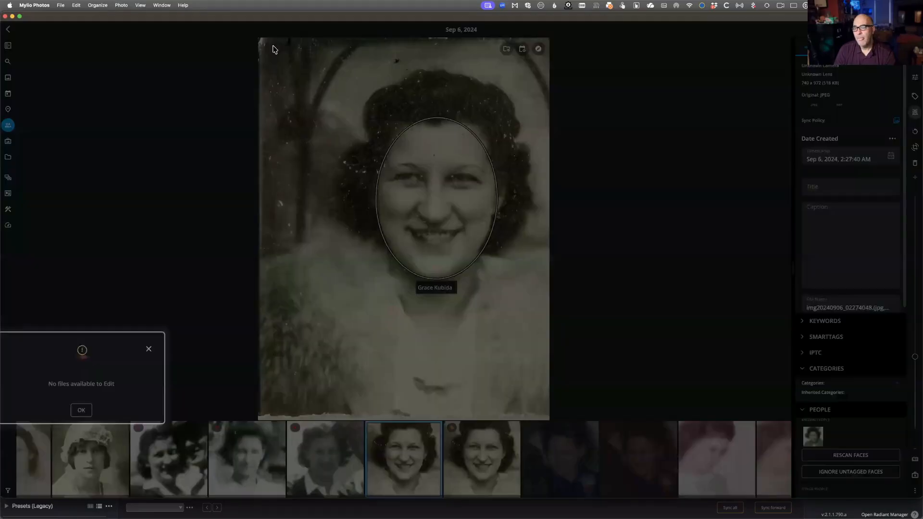
- Select the neighbouring duplicate portrait and open it in Adobe Photoshop 2025 as a 16-bit Adobe RGB TIFF copy with Mylio Photos adjustments
left_click(488, 459)
left_click(121, 5)
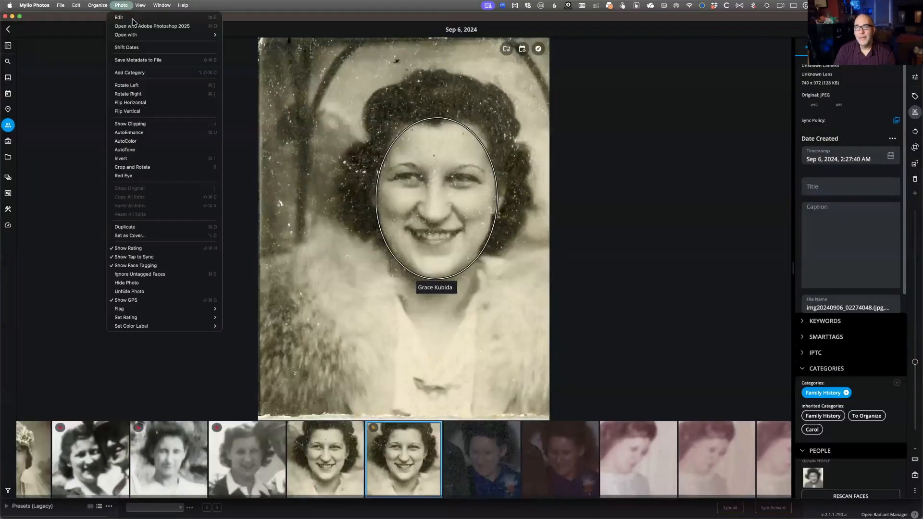
left_click(132, 27)
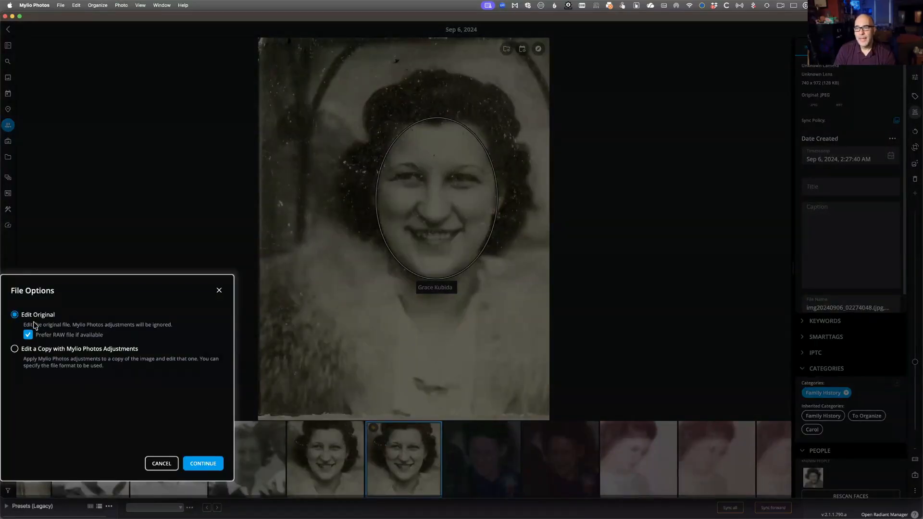
left_click(15, 350)
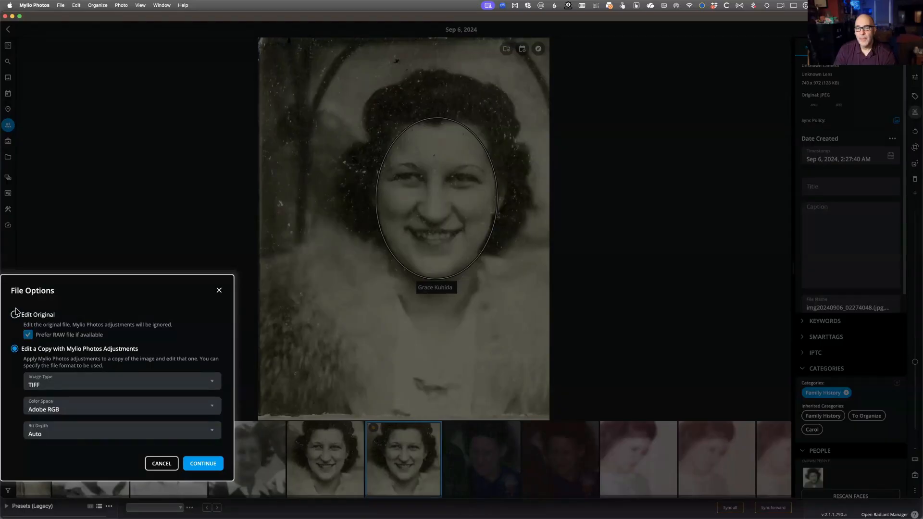
left_click(195, 435)
left_click(79, 463)
left_click(215, 465)
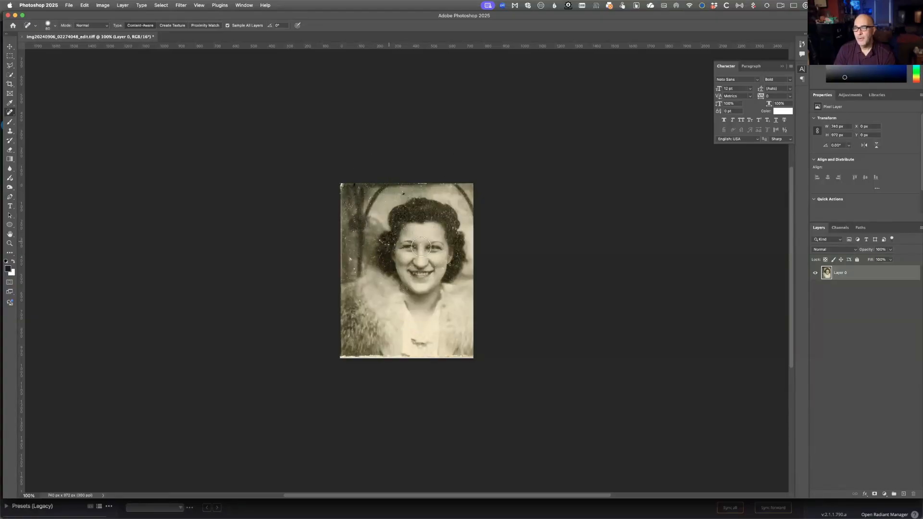
- Open the Image Size settings for the sepia portrait
left_click(181, 5)
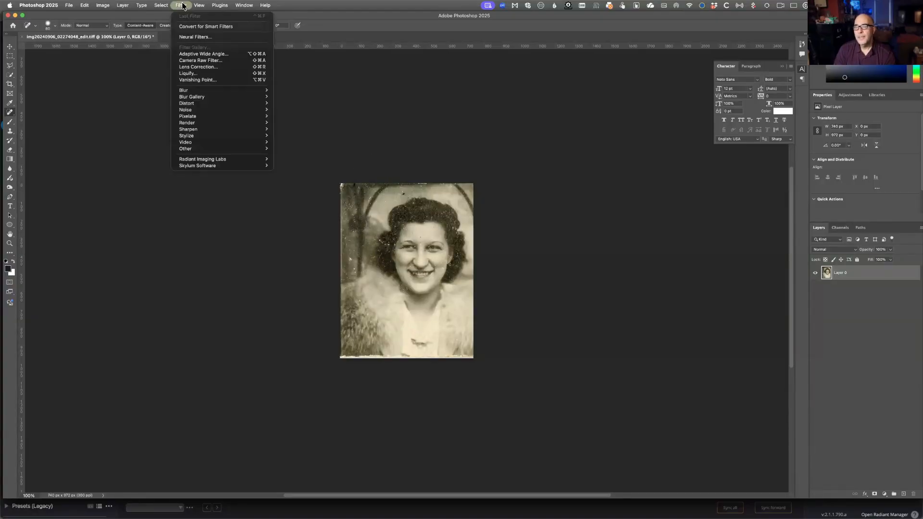
mouse_move(103, 5)
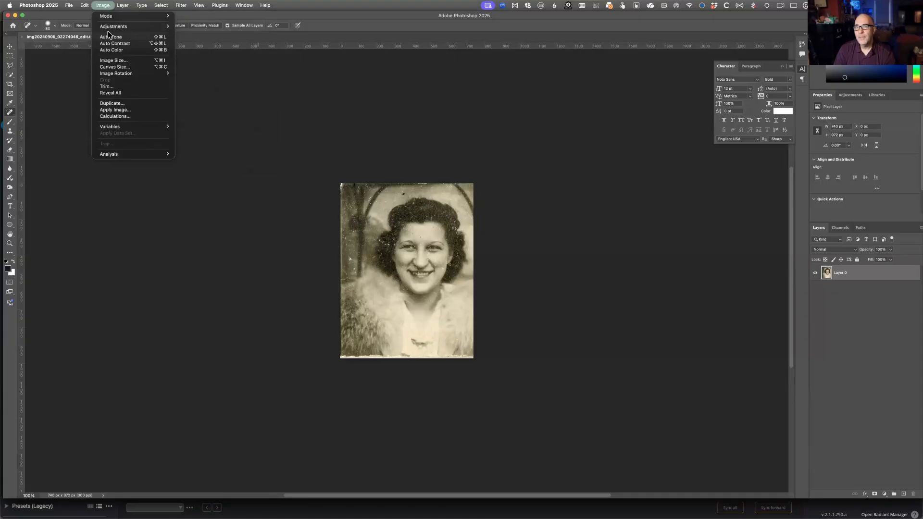
left_click(114, 61)
left_click(570, 183)
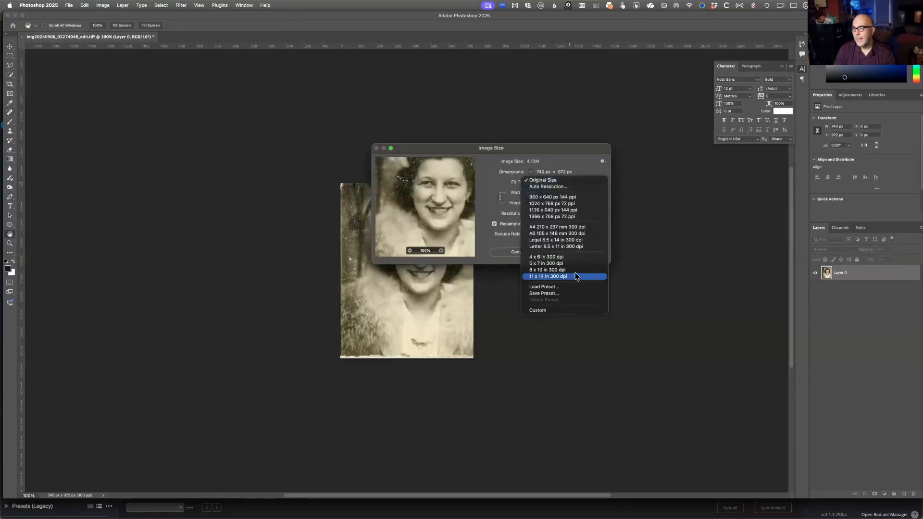
left_click(540, 187)
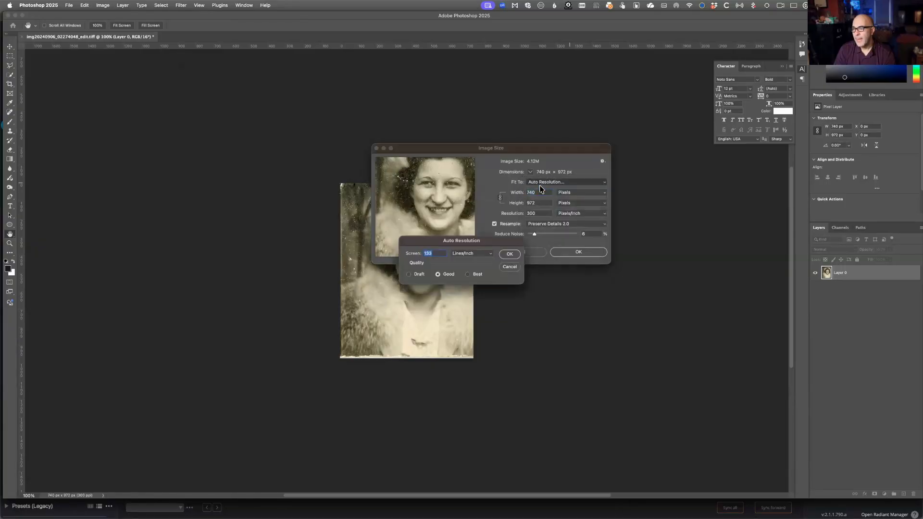
left_click(510, 268)
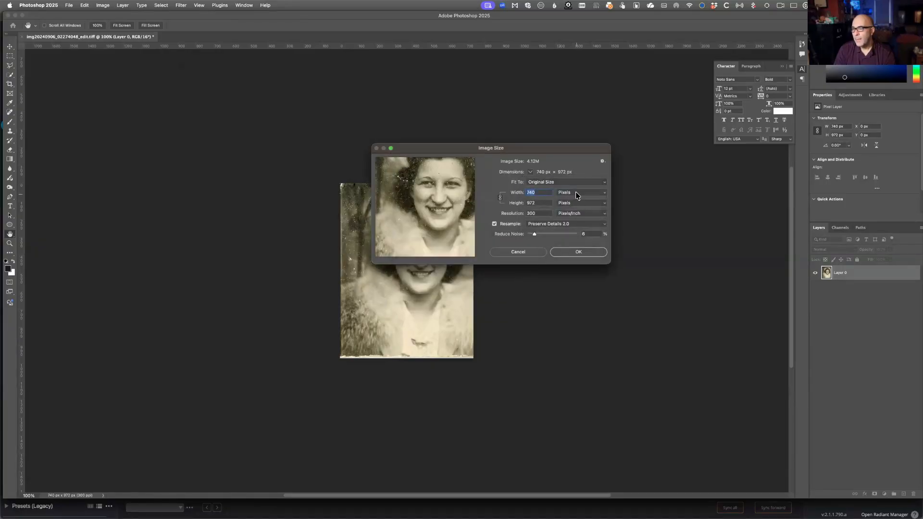
- Enlarge the portrait to 300 percent width using Preserve Details (enlargement) resampling
left_click(577, 193)
left_click(568, 182)
type("300")
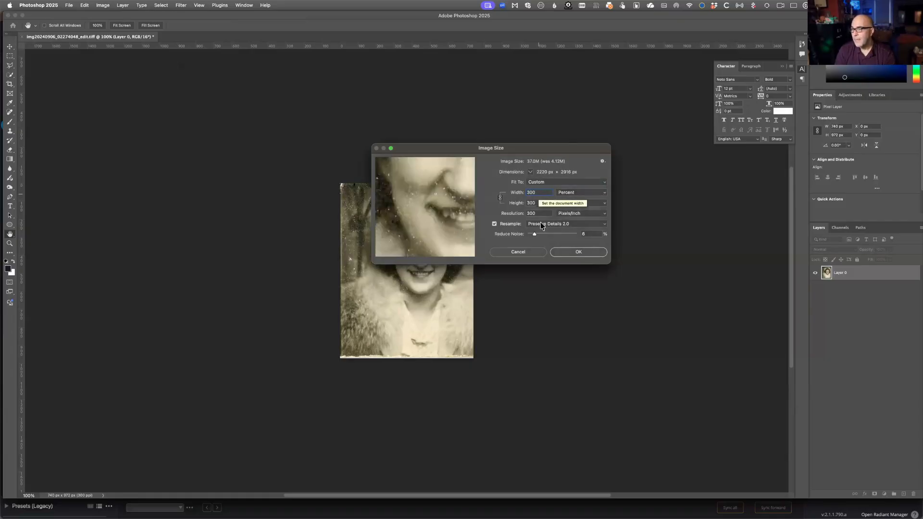
left_click(544, 225)
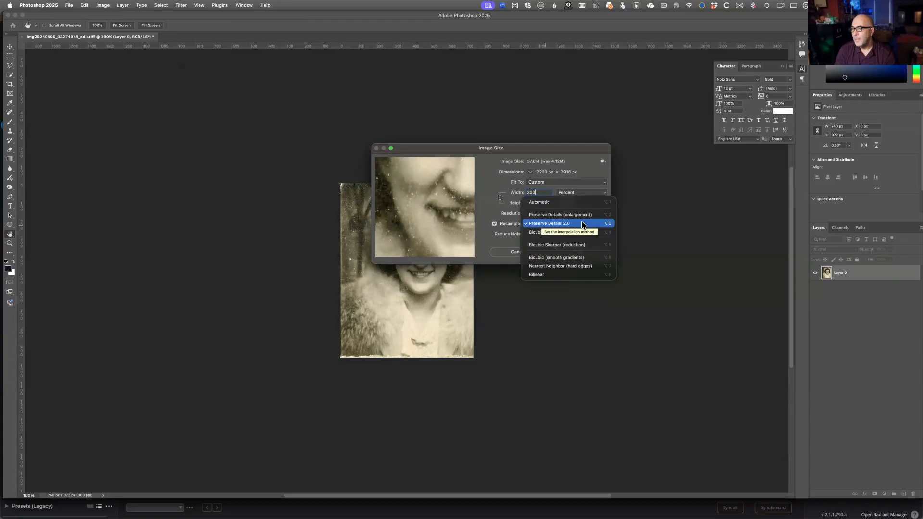
left_click(560, 214)
left_click(579, 253)
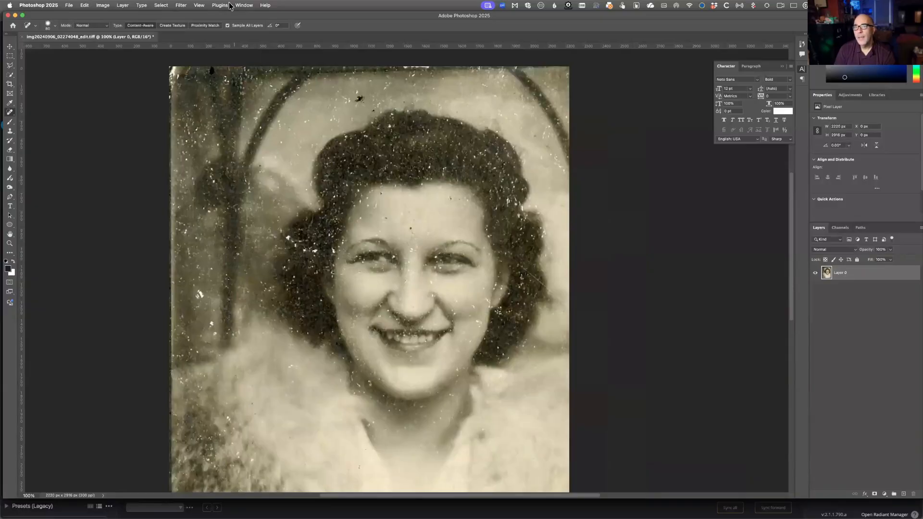
- Enable the Photo Restoration neural filter on the portrait and set scratch reduction to 30
left_click(218, 6)
mouse_move(179, 5)
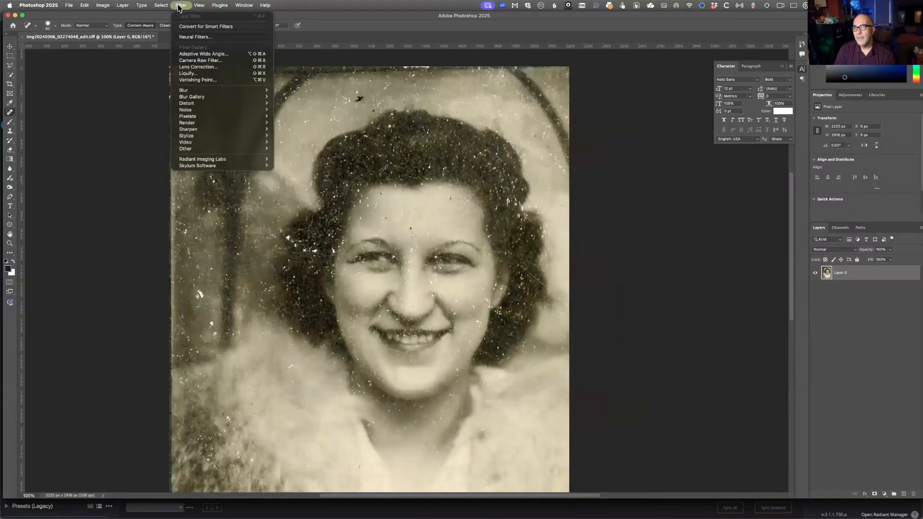
left_click(201, 40)
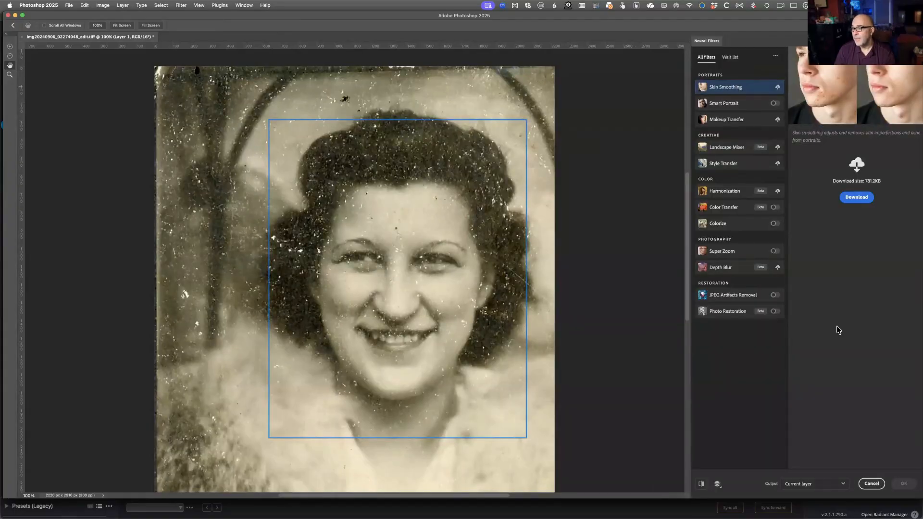
left_click(730, 313)
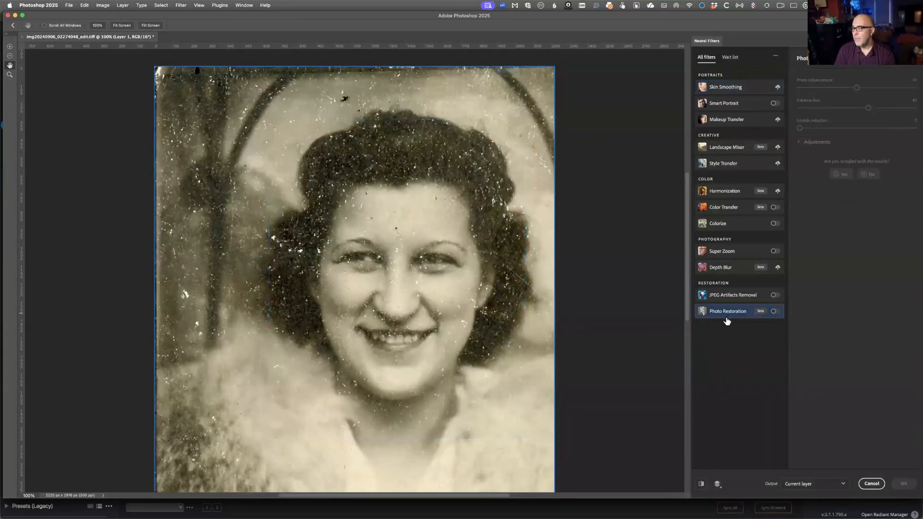
left_click(775, 311)
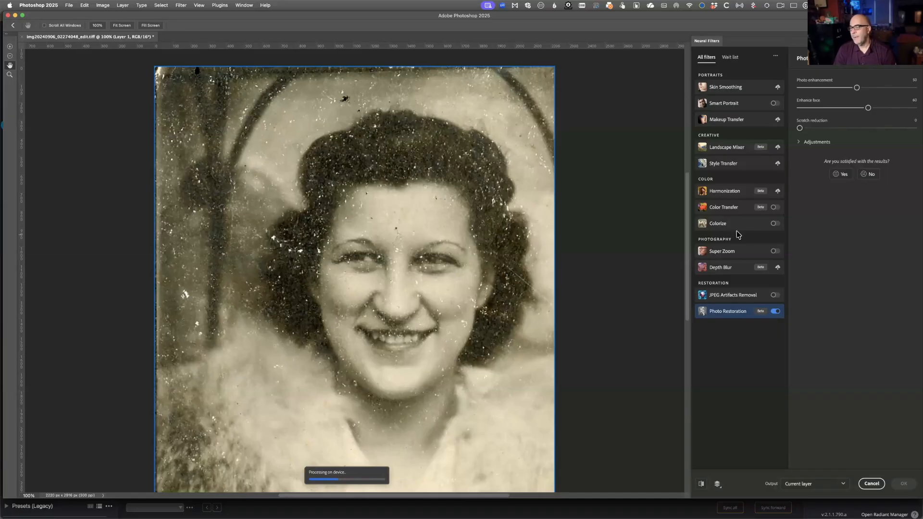
left_click_drag(819, 130, 834, 130)
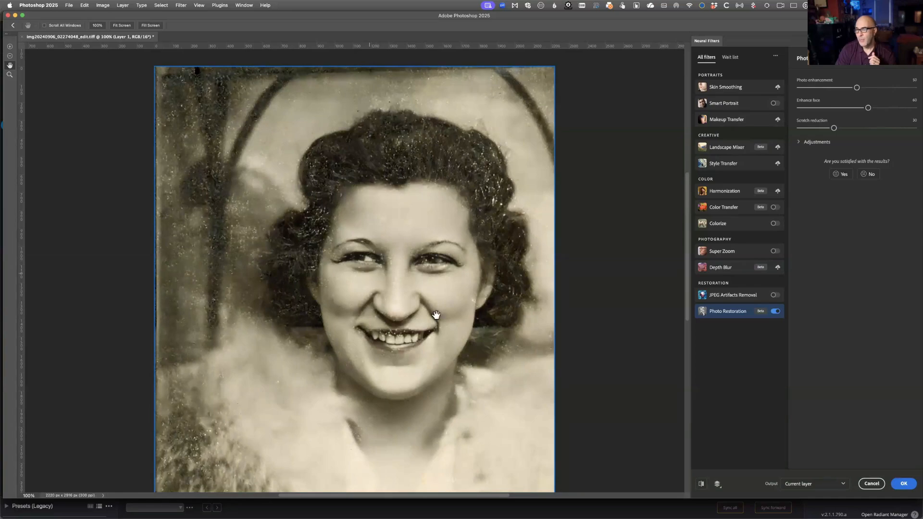
- Set the Photo Restoration filter's JPEG artifacts reduction to 22 and Enhance face to 21
left_click(798, 143)
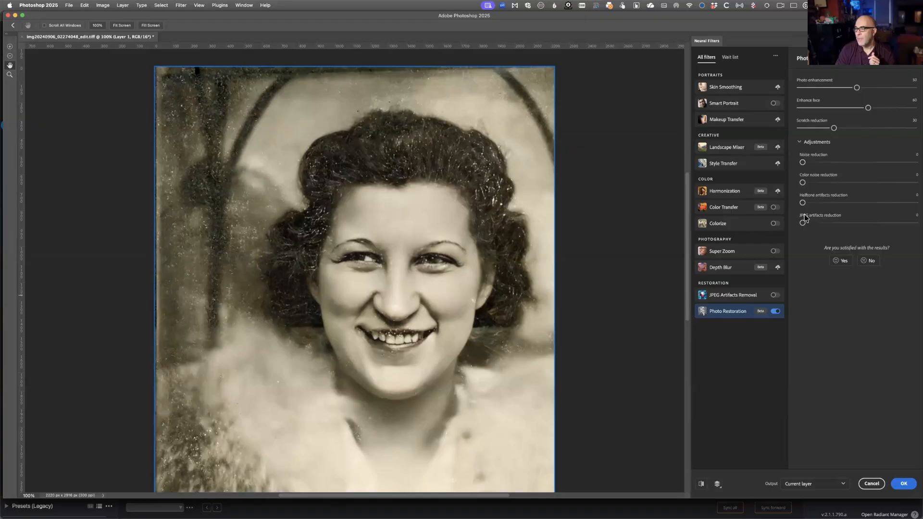
left_click_drag(802, 225, 825, 224)
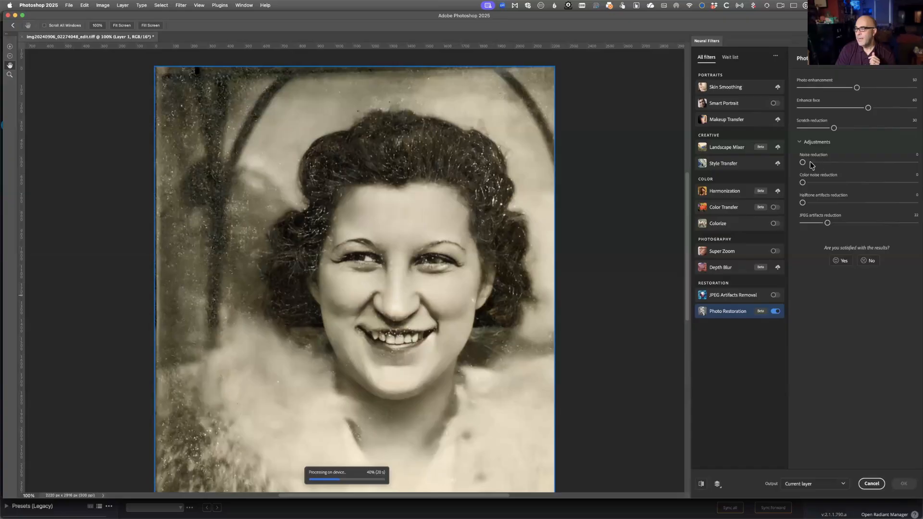
left_click_drag(868, 110, 823, 110)
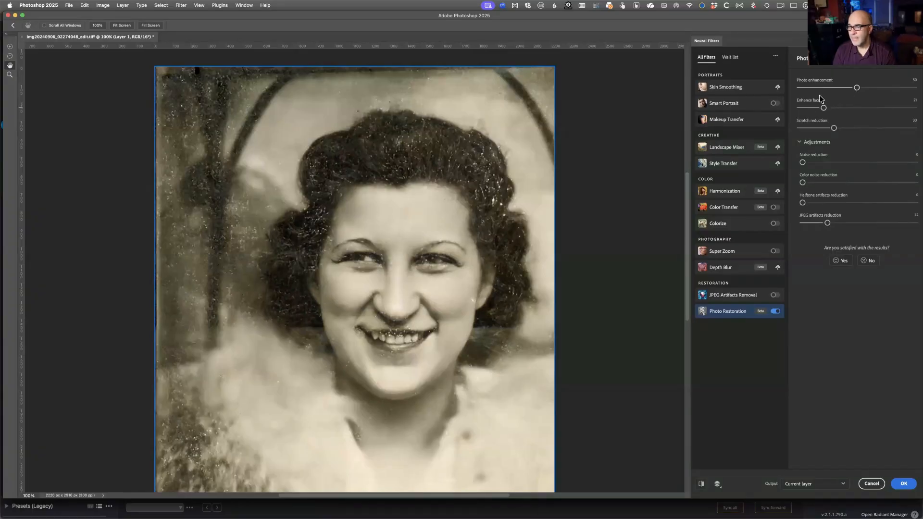
- Enable the Colorize neural filter and apply the filters with the result output as a new color layer
left_click(738, 226)
left_click(775, 224)
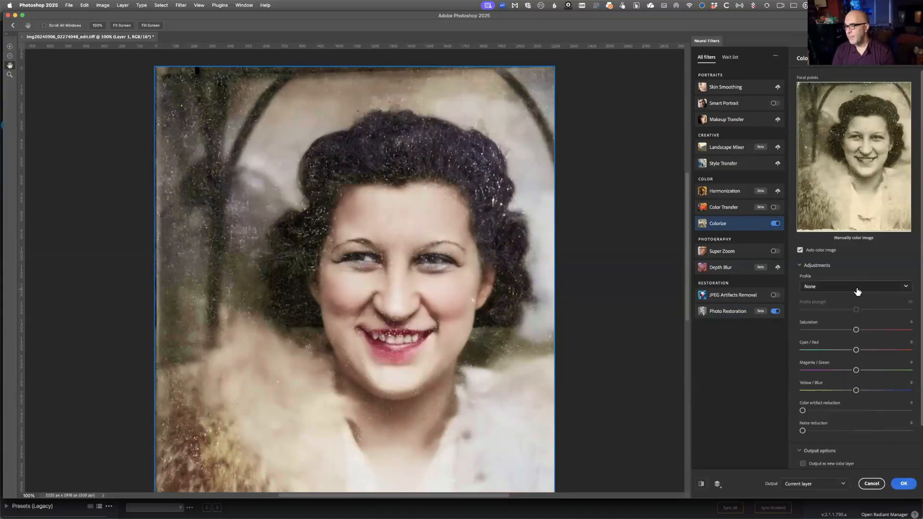
scroll(860, 262, "down", 2)
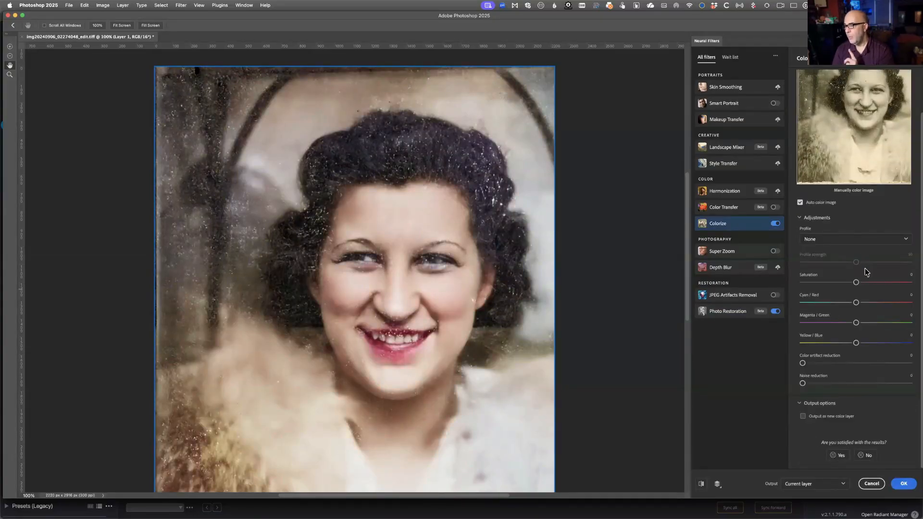
left_click(802, 416)
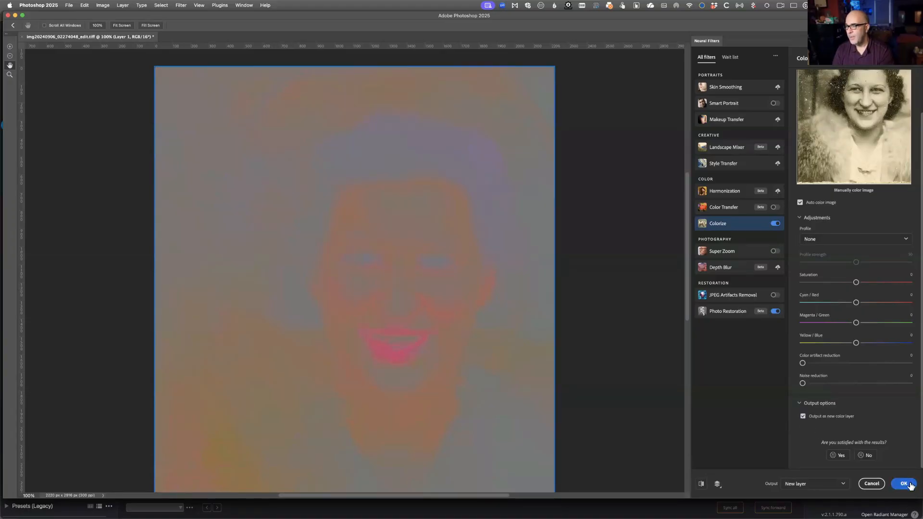
left_click(905, 484)
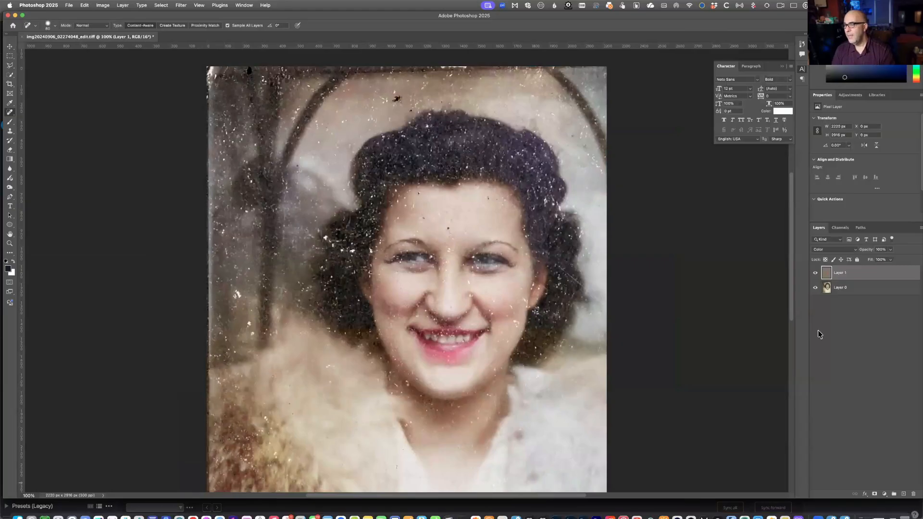
- Hide Layer 1, select Layer 0 and heal spots on the cheek, nose and forehead with a smaller Spot Healing Brush
left_click(815, 273)
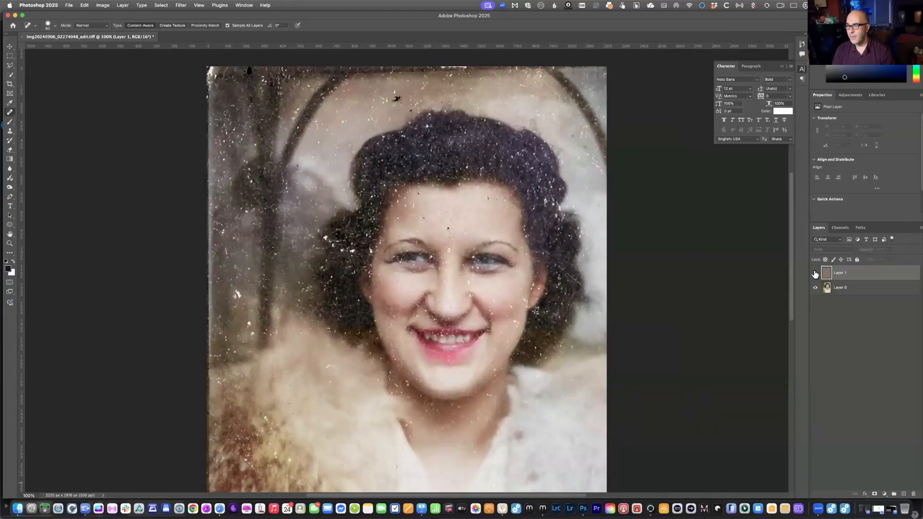
left_click(842, 289)
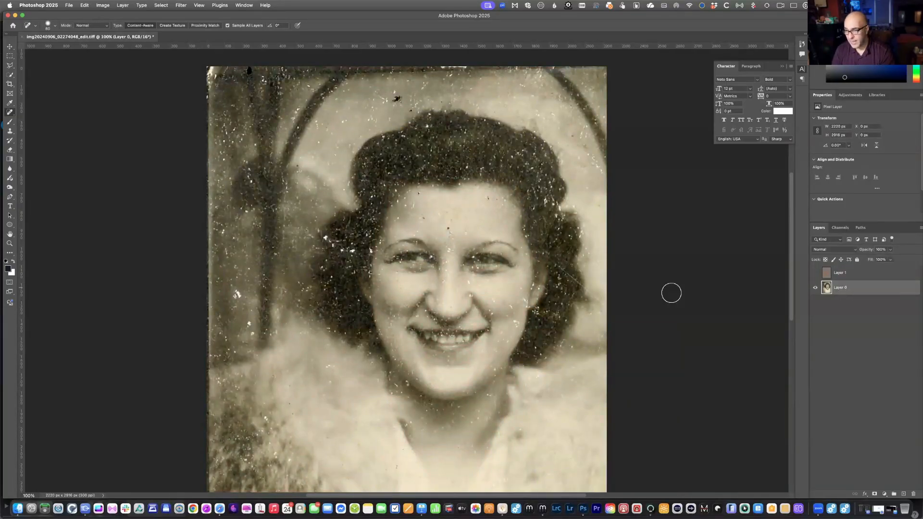
key("bracketleft")
key("bracketleft")
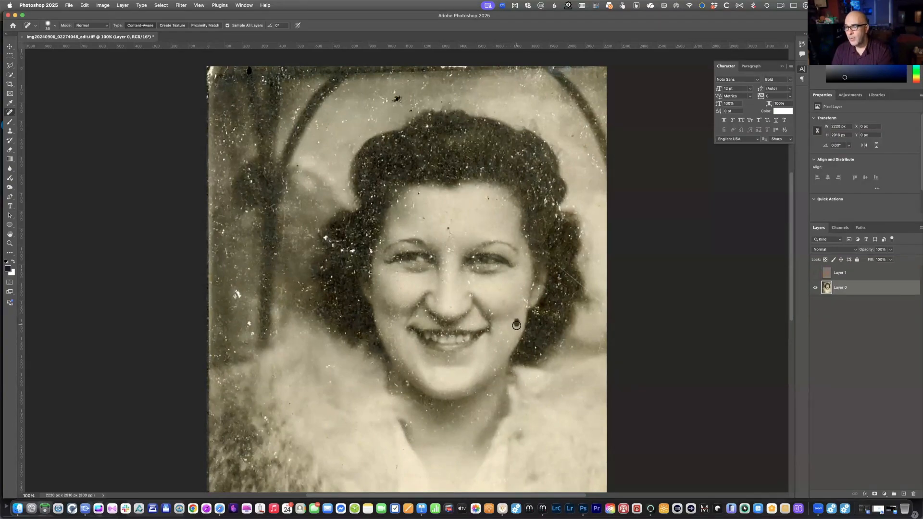
left_click(490, 312)
left_click(471, 296)
left_click(470, 282)
left_click_drag(474, 270, 478, 269)
left_click(449, 250)
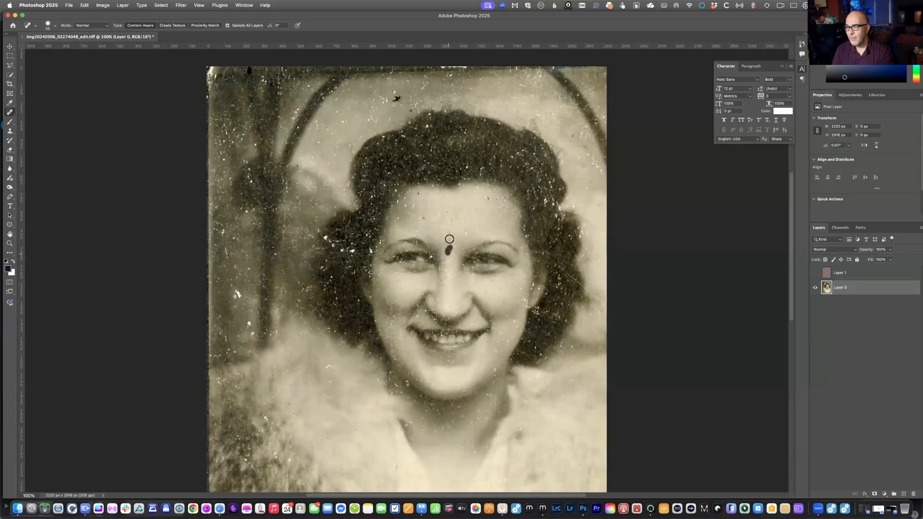
left_click(410, 204)
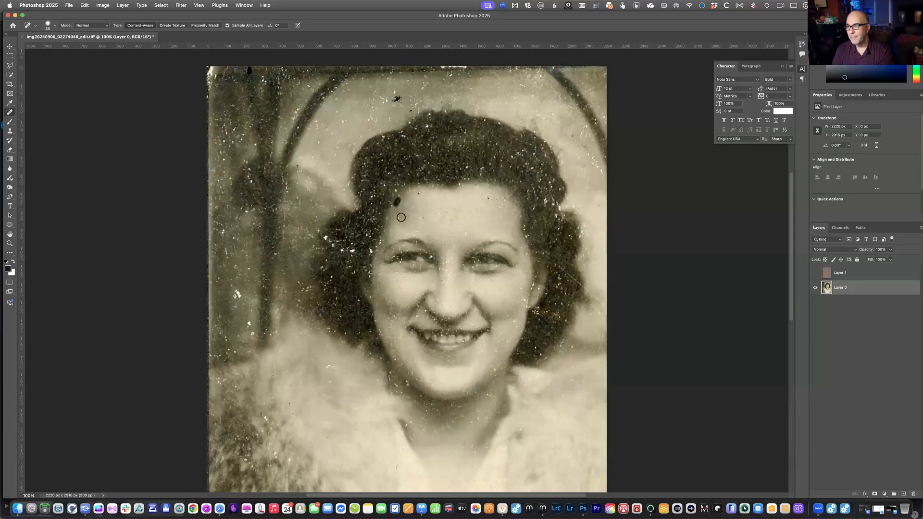
left_click(503, 202)
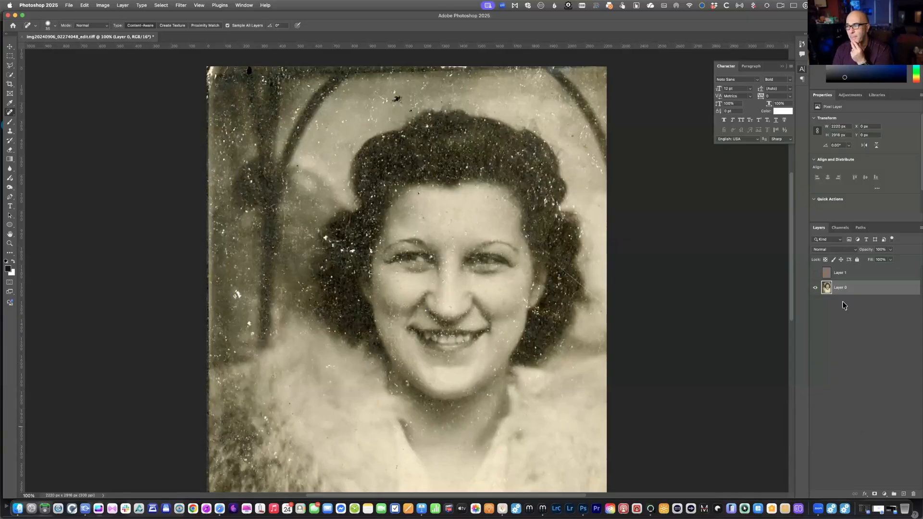
- Make the color layer, Layer 1, visible again and select it for editing around the mouth
left_click(816, 273)
left_click(853, 280)
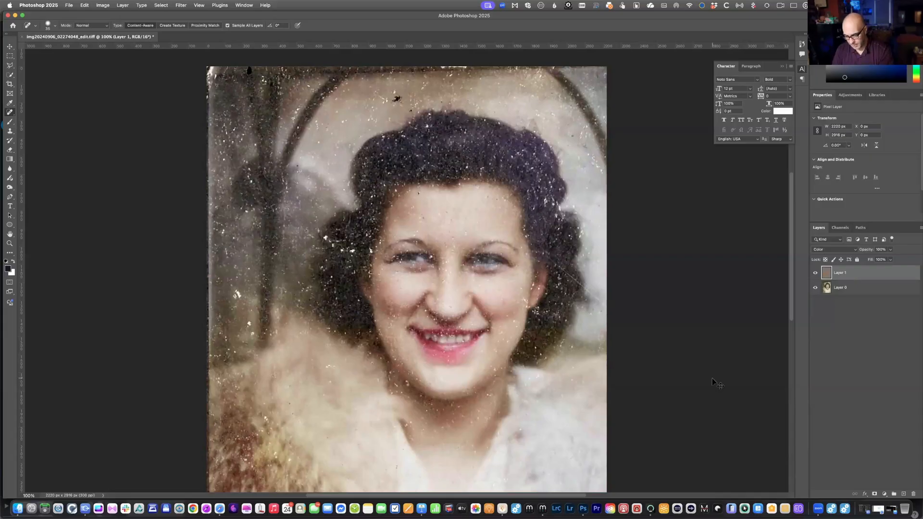
key("super+equal")
key("super+equal")
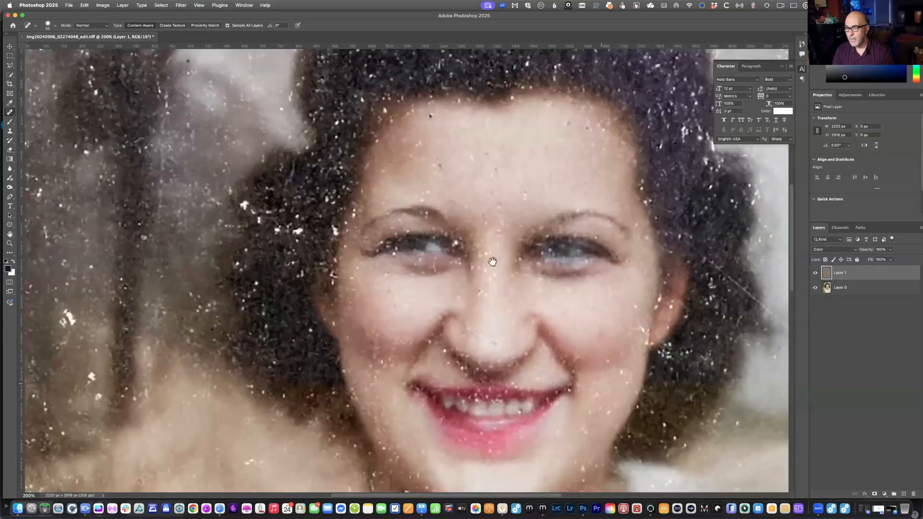
scroll(512, 278, "down", 5)
scroll(511, 279, "right", 4)
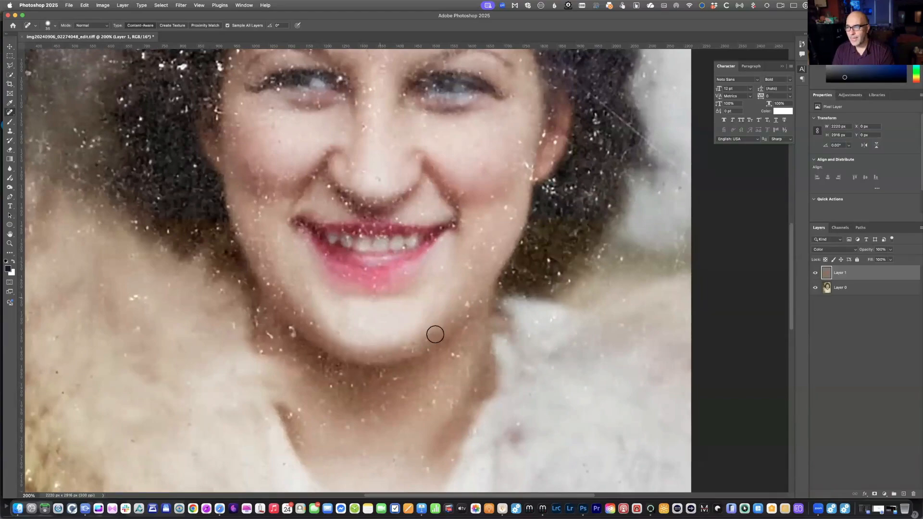
- Try to paint a skin tone sampled from the chin over the pink spill around the lower lip on Layer 1
key("i")
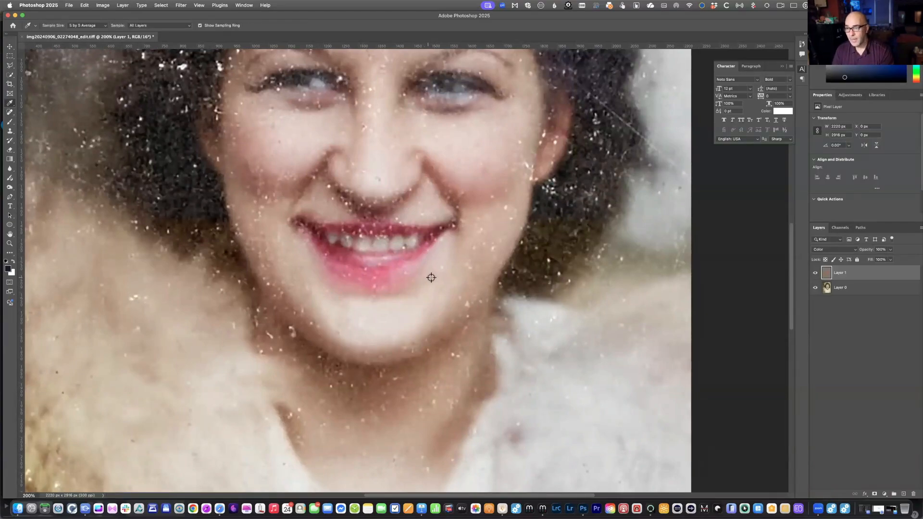
left_click(428, 303)
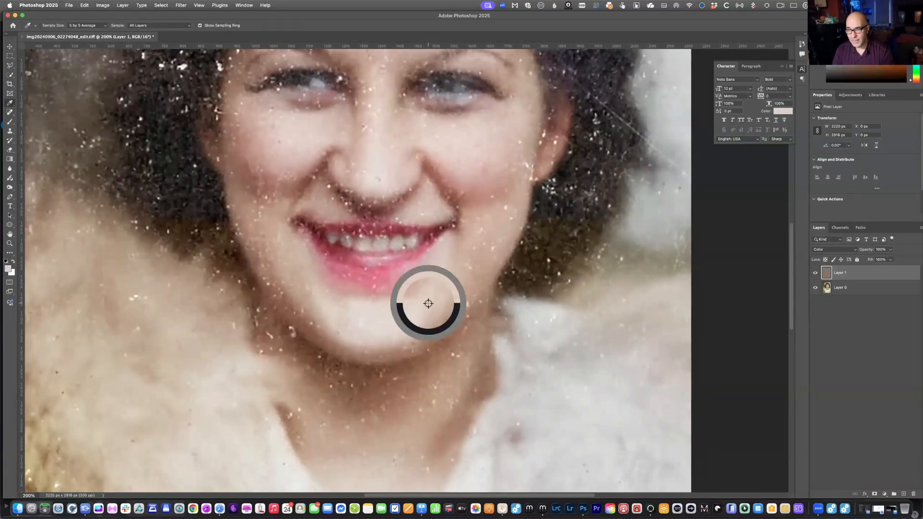
key("b")
left_click_drag(418, 283, 366, 290)
key("super+z")
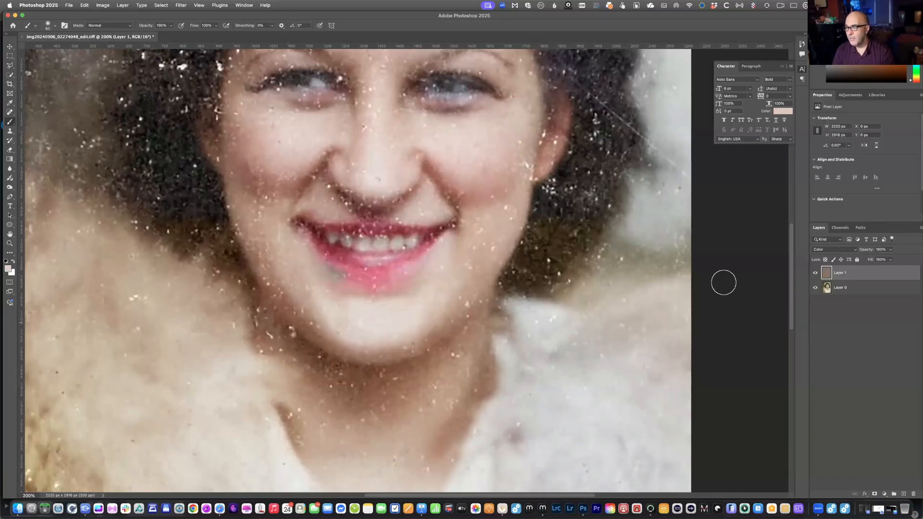
left_click(815, 288)
key("super+z")
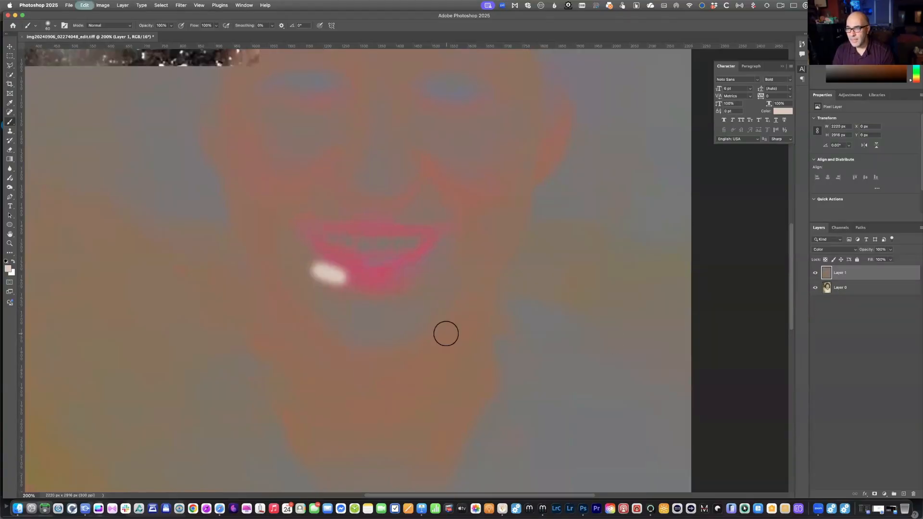
- Hide Layer 0, paint a tone sampled from Layer 1's chin over the pink spill below the lower lip, and show Layer 0 again
left_click(815, 289)
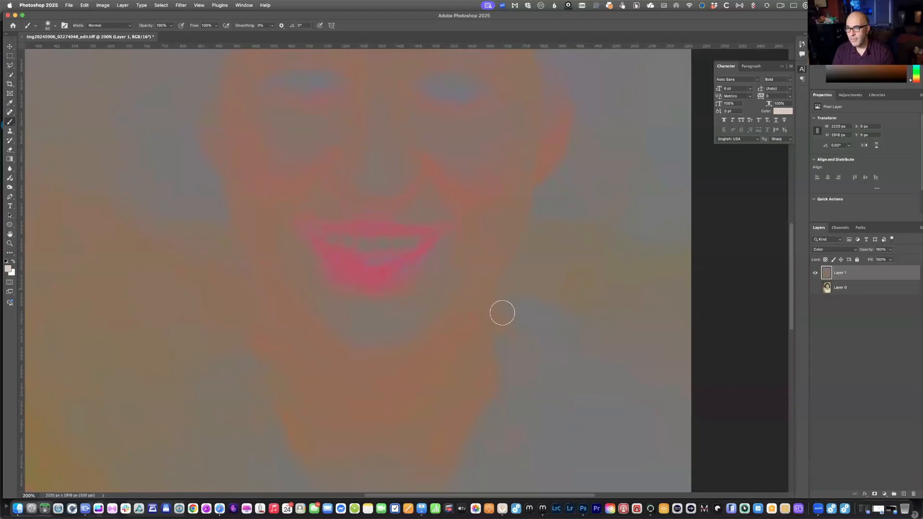
left_click(348, 306, "alt")
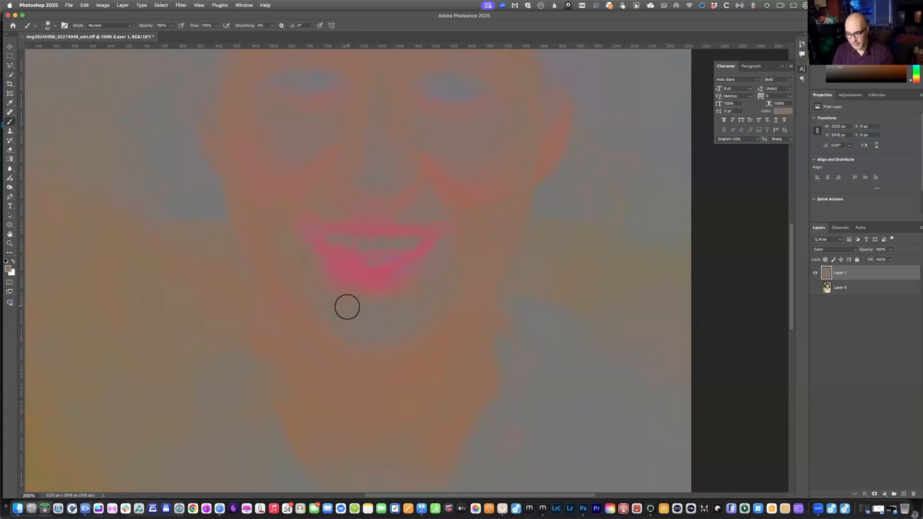
mouse_move(337, 291)
left_mouse_down()
mouse_move(327, 282)
mouse_move(381, 292)
mouse_move(418, 277)
mouse_move(332, 291)
mouse_move(317, 275)
mouse_move(351, 289)
mouse_move(427, 266)
mouse_move(340, 287)
left_mouse_up()
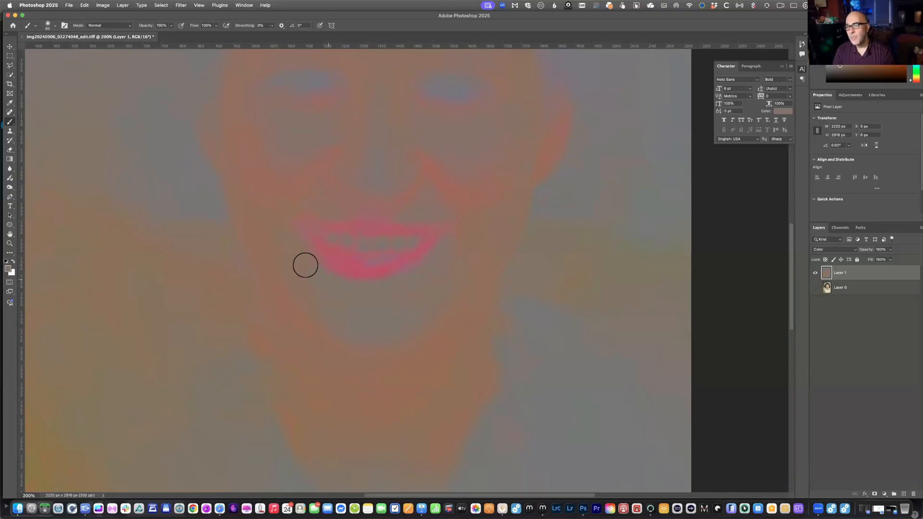
left_click(816, 288)
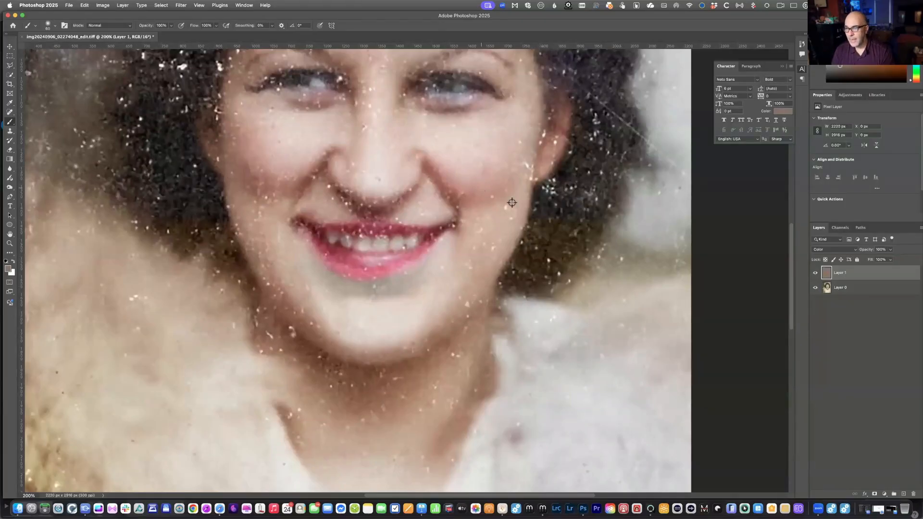
- Sample the cheek's skin tone and paint it beneath the lower lip on a new layer
left_click(482, 188, "alt")
left_click(903, 494)
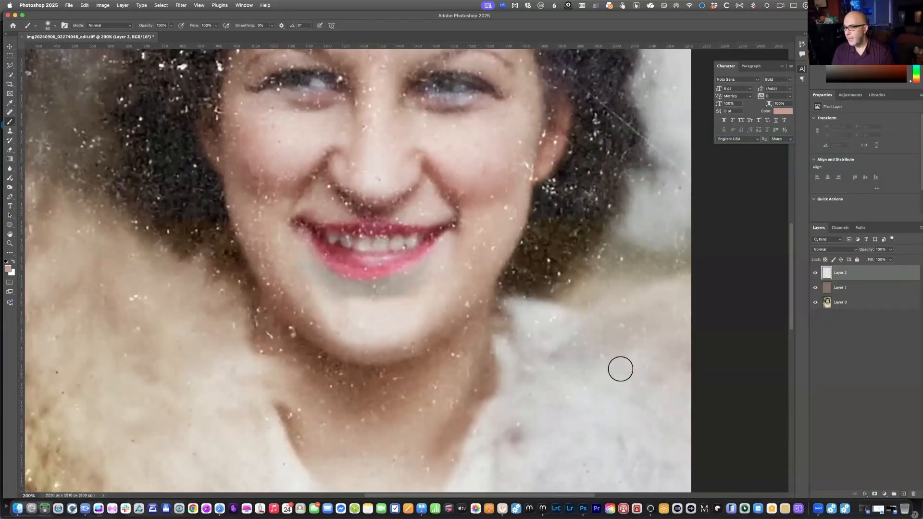
mouse_move(338, 275)
left_mouse_down()
mouse_move(306, 263)
mouse_move(360, 289)
left_mouse_up()
mouse_move(430, 269)
left_mouse_down()
mouse_move(333, 286)
mouse_move(299, 244)
mouse_move(310, 276)
mouse_move(378, 298)
mouse_move(447, 248)
mouse_move(429, 278)
mouse_move(388, 299)
mouse_move(337, 301)
left_mouse_up()
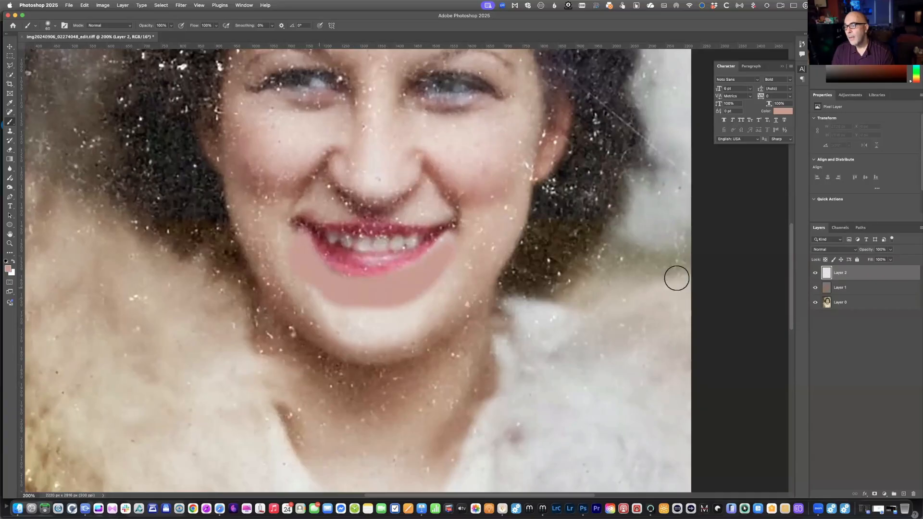
- Set the painted skin layer's blend mode to Color and its opacity to 49%
left_click(847, 249)
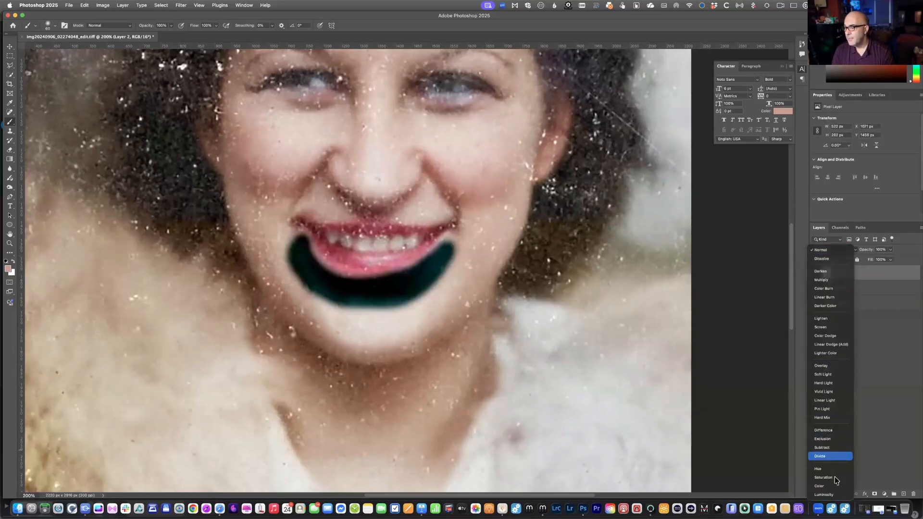
left_click(846, 486)
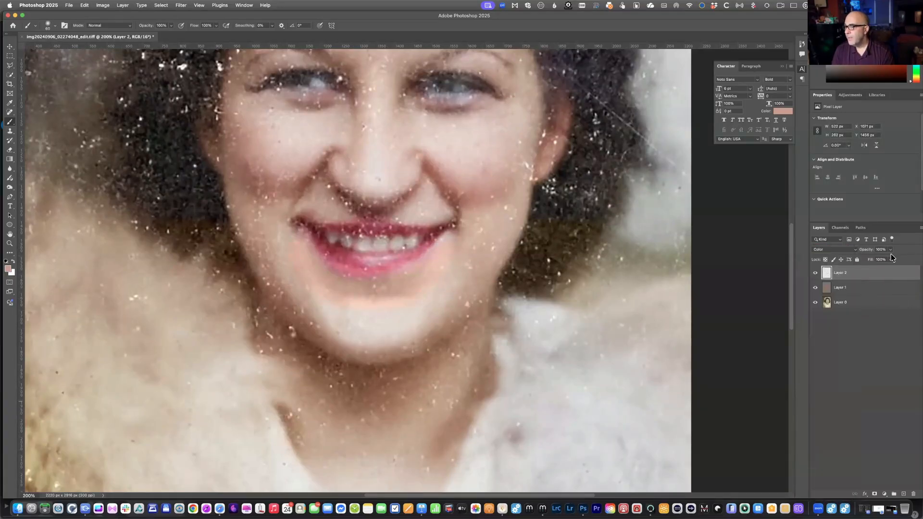
left_click(890, 251)
left_click_drag(870, 261, 846, 262)
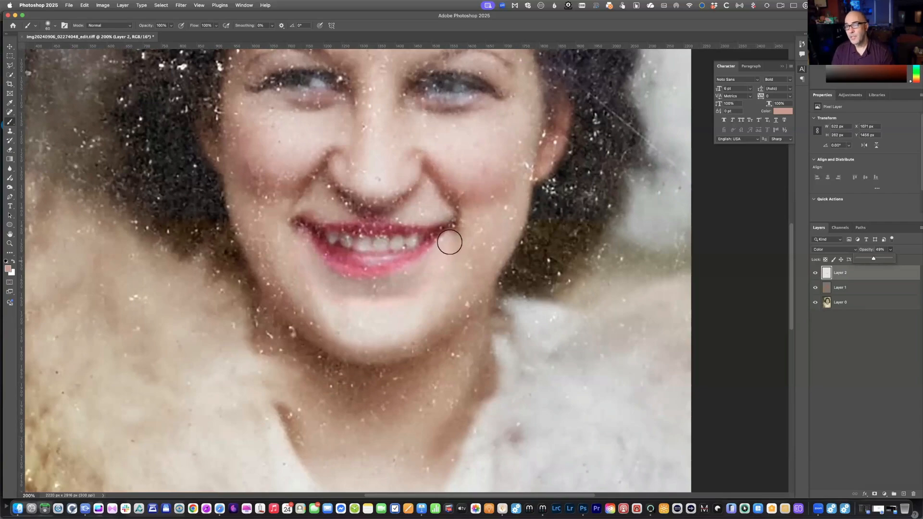
scroll(414, 385, "up", 5)
scroll(414, 385, "right", 3)
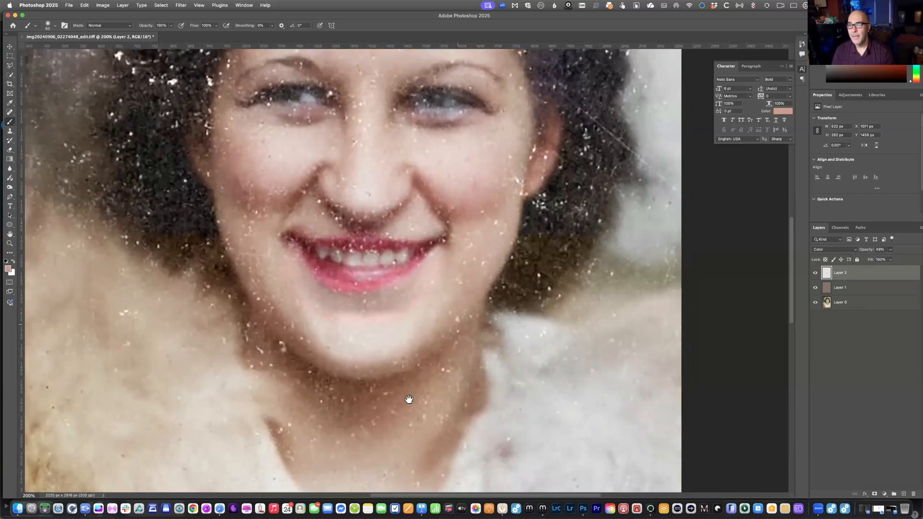
- Save the retouched portrait as a layered TIFF with no image compression, RLE layer compression and transparency kept
left_click_drag(385, 206, 477, 285)
key("super+minus")
key("super+minus")
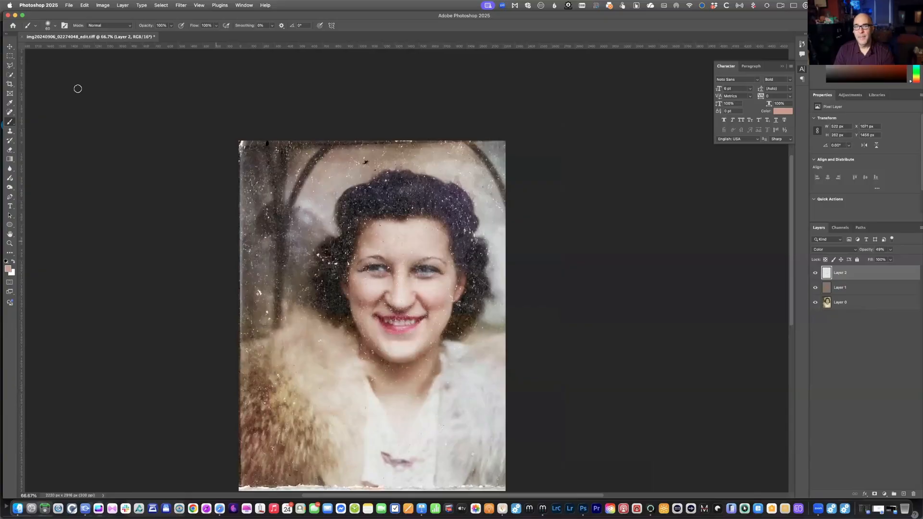
left_click(67, 6)
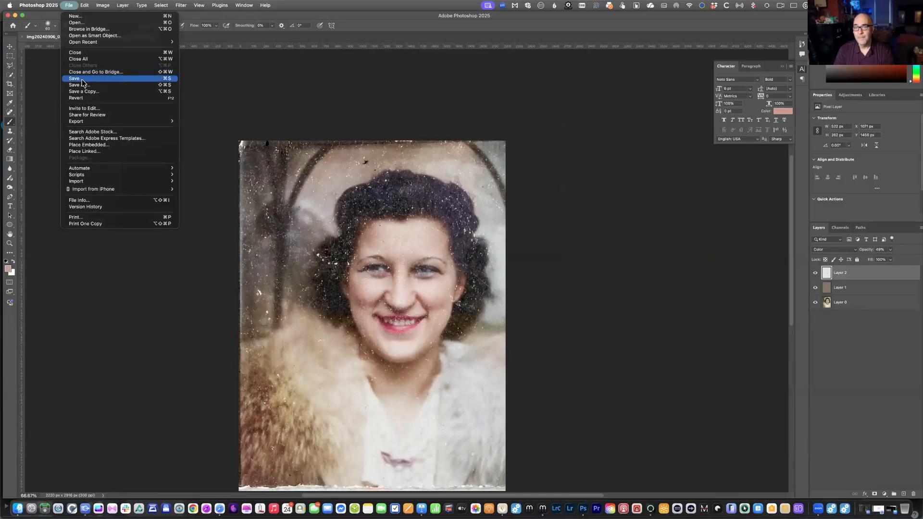
left_click(84, 78)
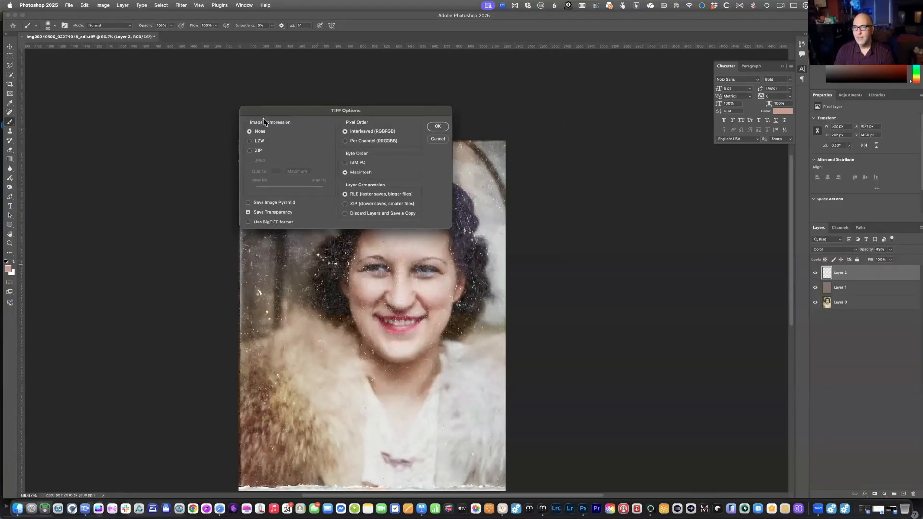
left_click(438, 127)
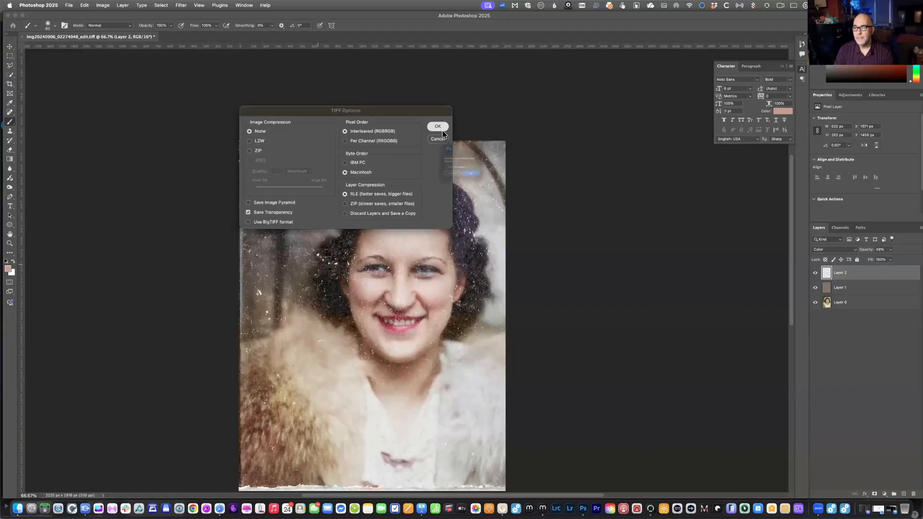
left_click(485, 191)
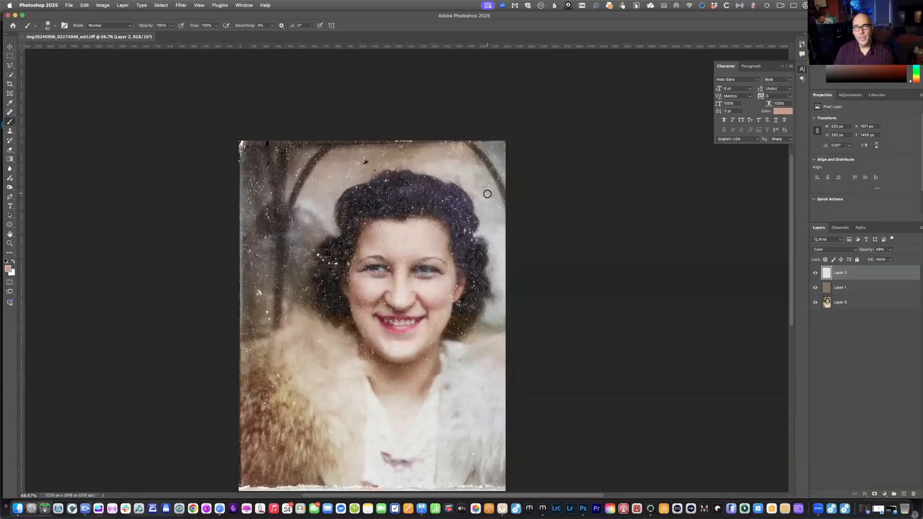
- Switch to Mylio Photos, return to the photo grid and view the file options for editing the selected portrait in Photoshop
key("super+Tab")
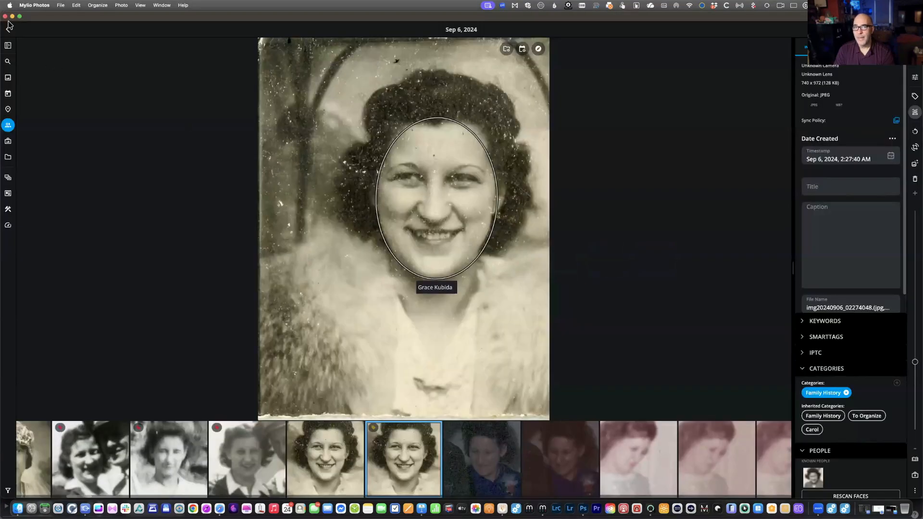
left_click(6, 30)
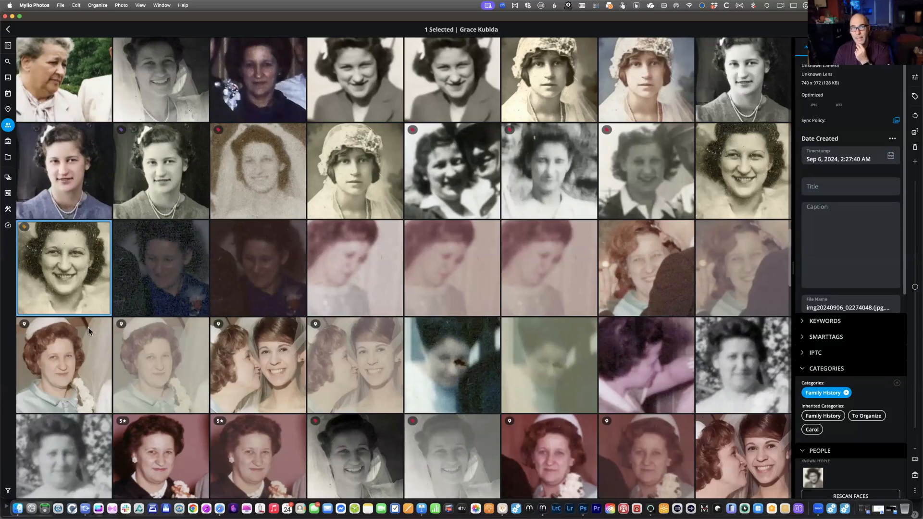
left_click(120, 6)
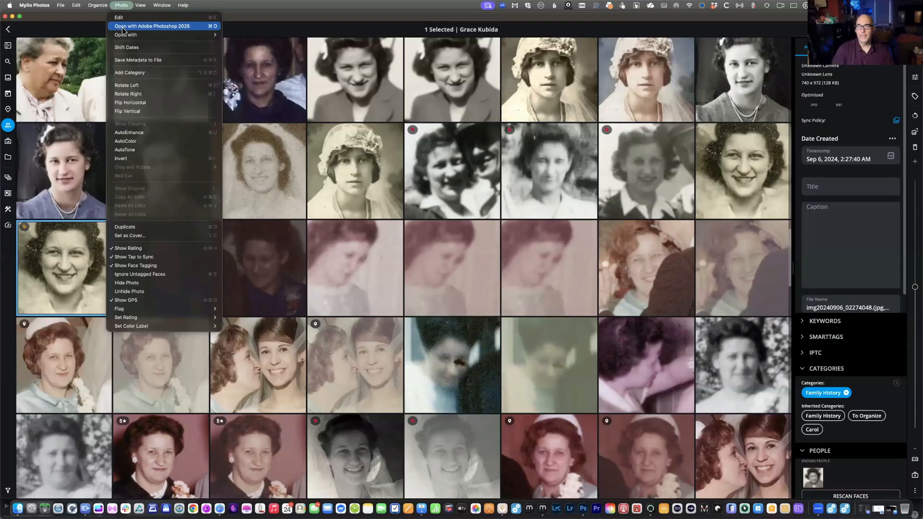
key("Return")
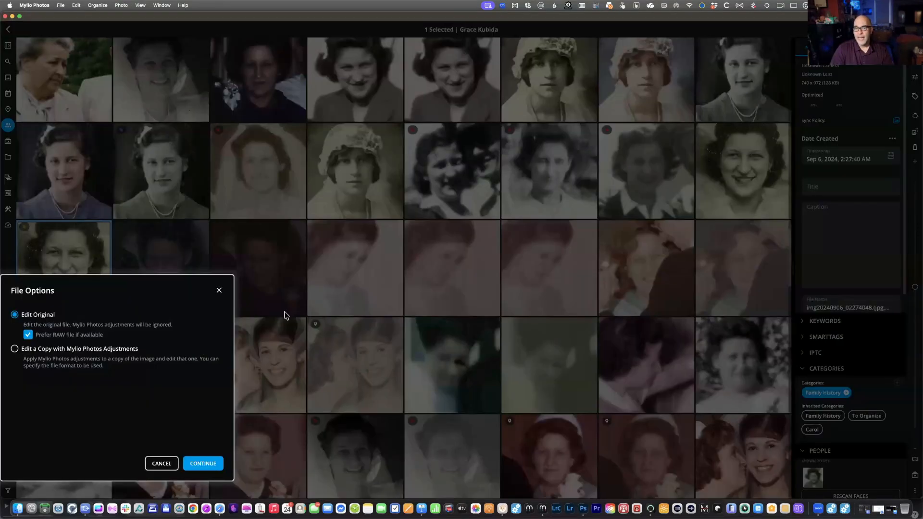
left_click(218, 292)
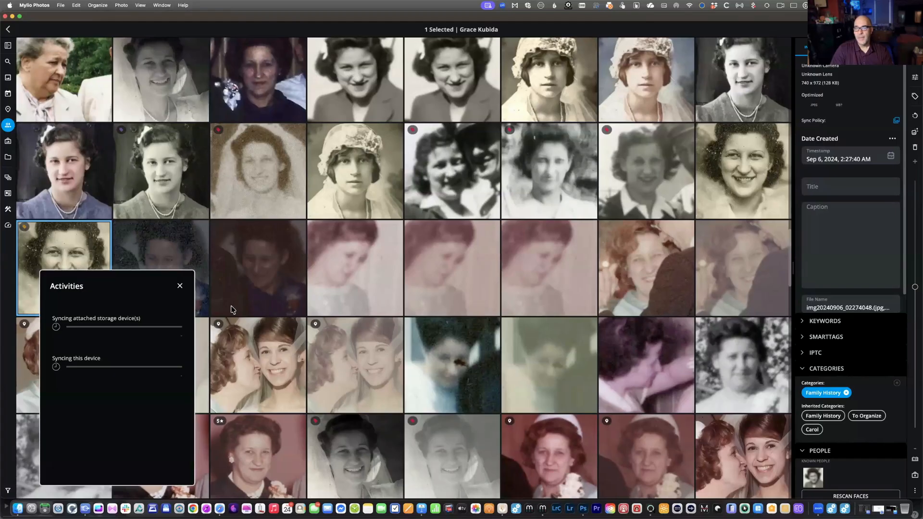
- Turn off the Sync option for this device in the Mylio Photos settings
key("super+comma")
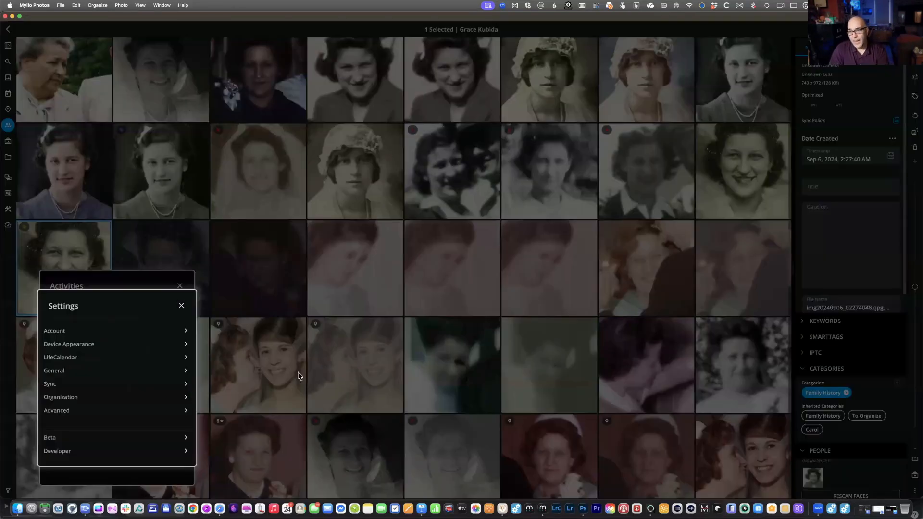
left_click(67, 385)
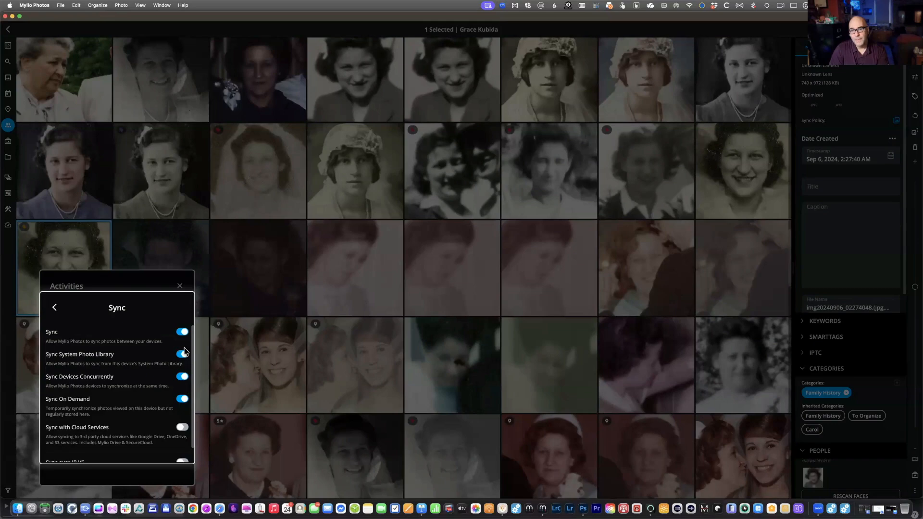
left_click(182, 332)
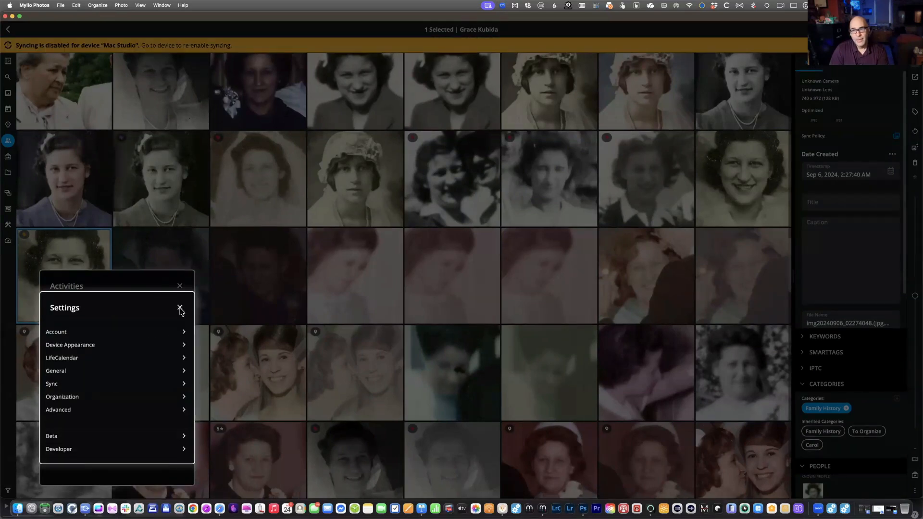
left_click(208, 292)
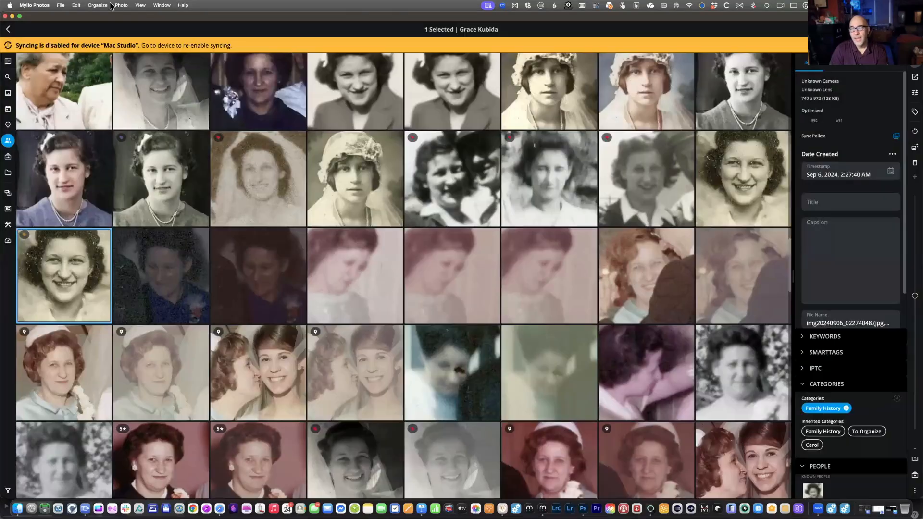
- Scan the catalog for changes and reopen the Sync settings from the Sync Disabled notification
left_click(99, 6)
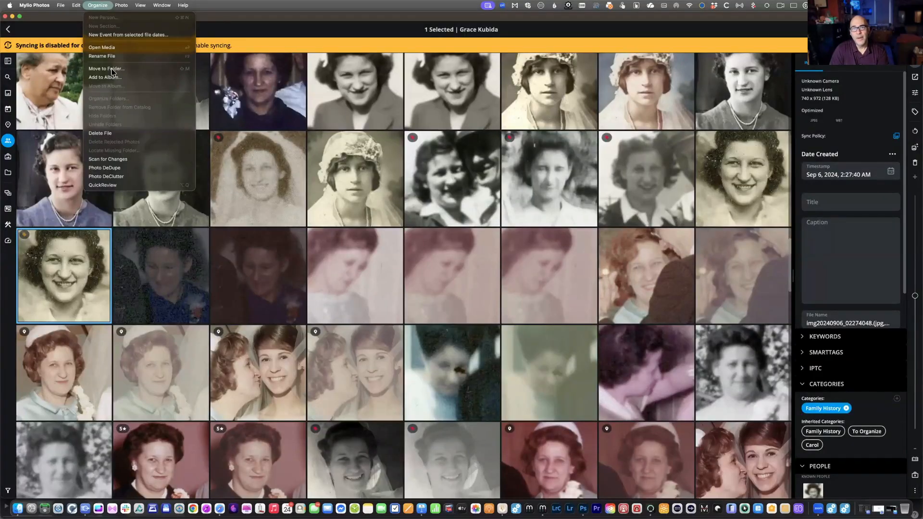
left_click(127, 160)
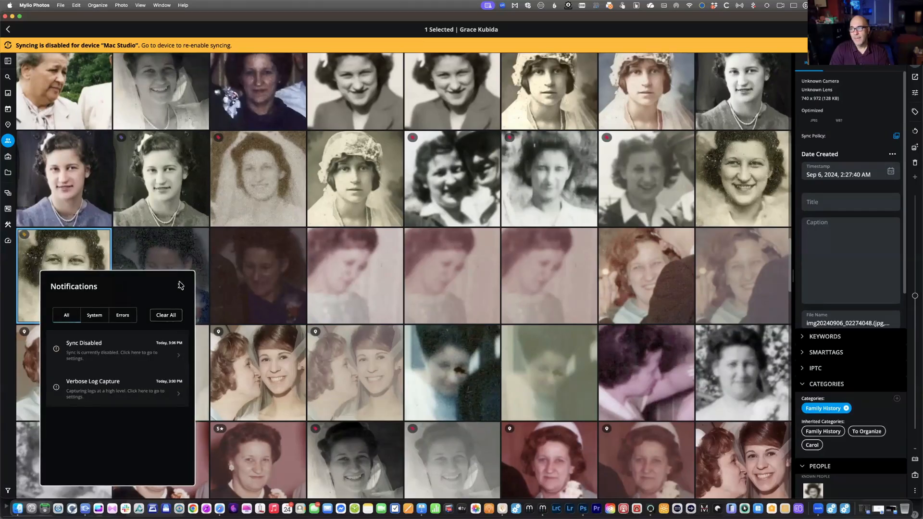
left_click(179, 355)
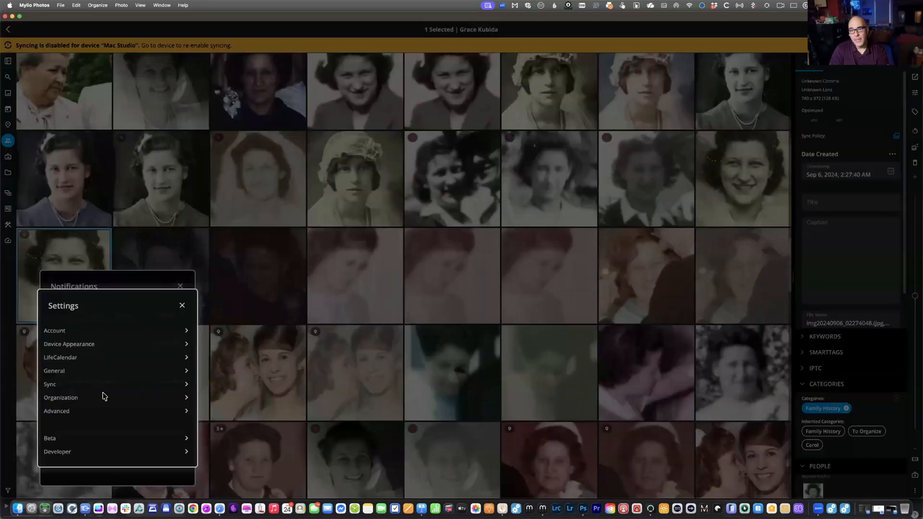
left_click(66, 384)
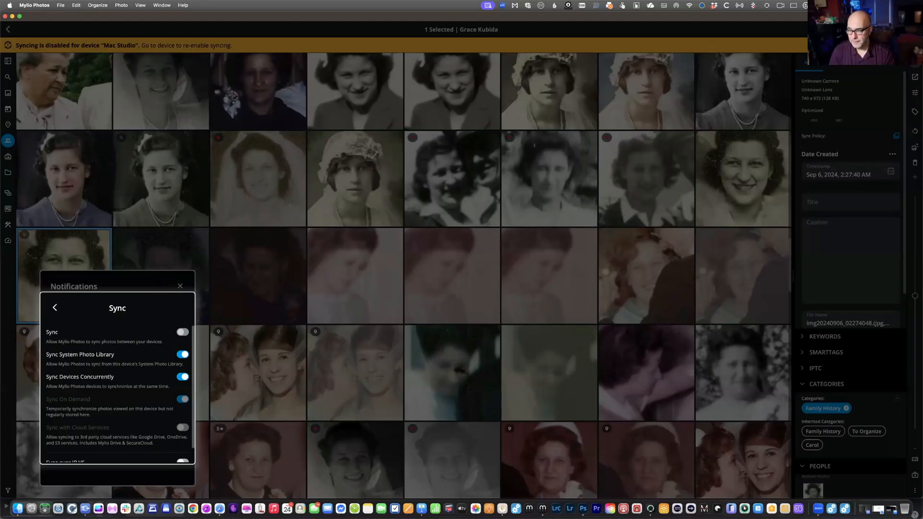
- Quit and relaunch Mylio Photos, and look through the folder overview down to the Mac Studio folders
right_click(542, 505)
left_click(551, 485)
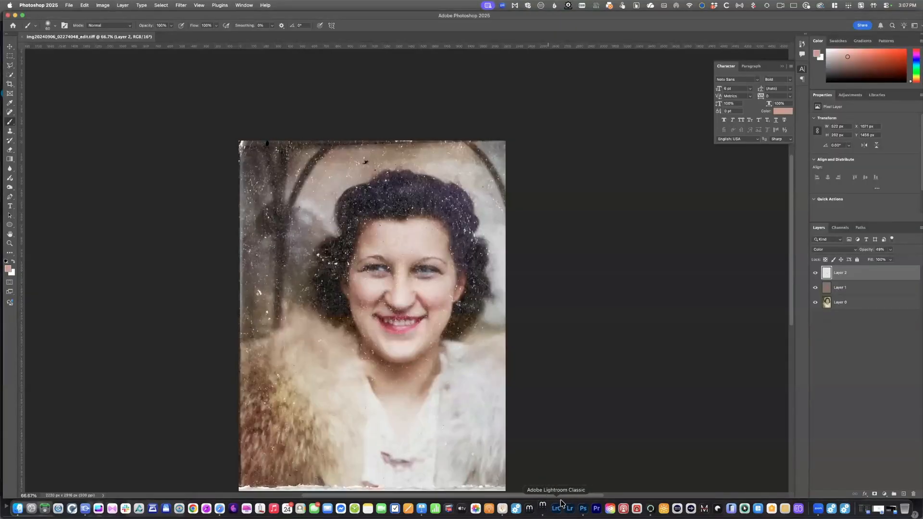
left_click(542, 505)
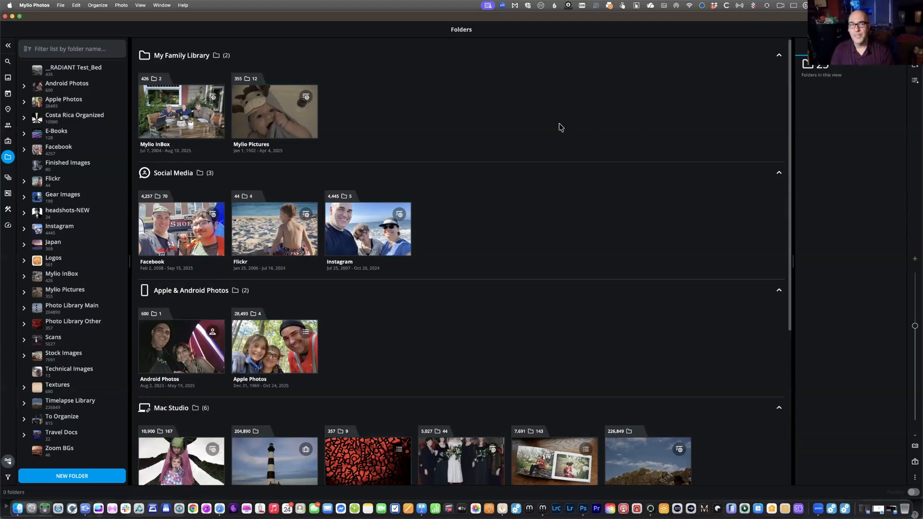
left_click(8, 159)
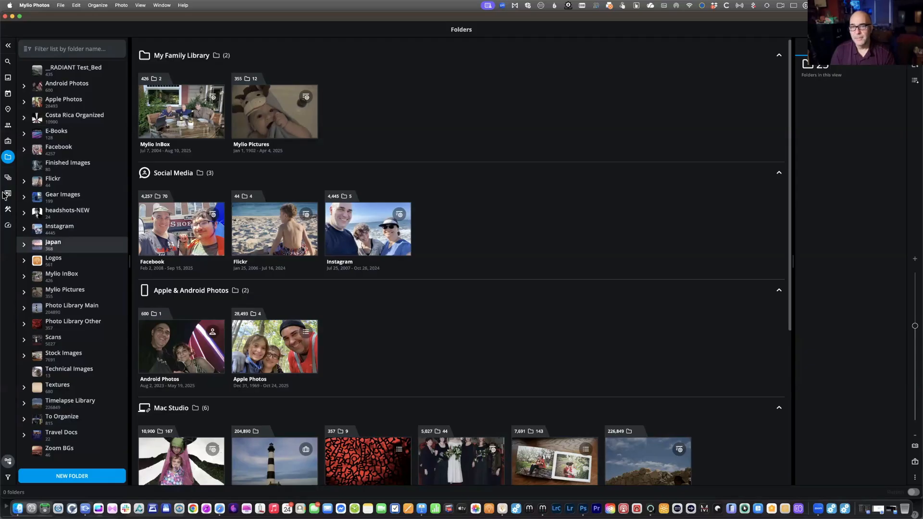
left_click(8, 158)
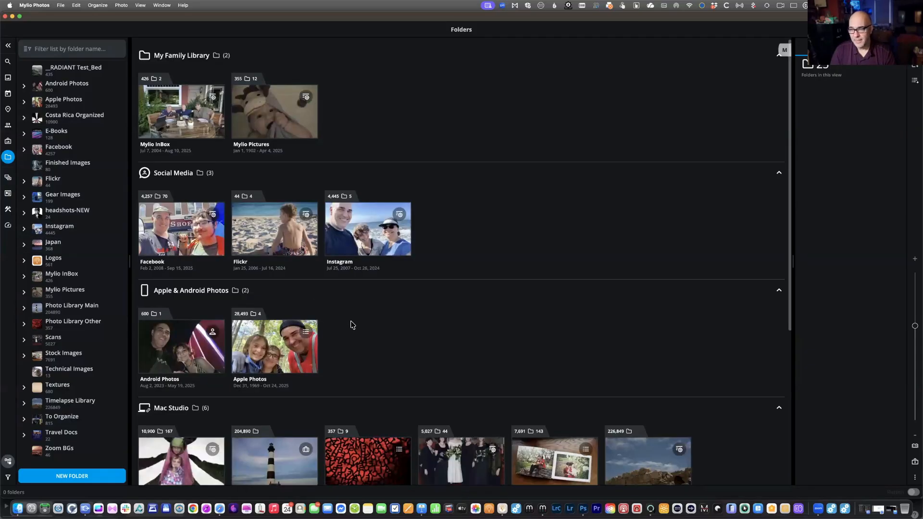
scroll(357, 309, "down", 3)
scroll(360, 312, "down", 1)
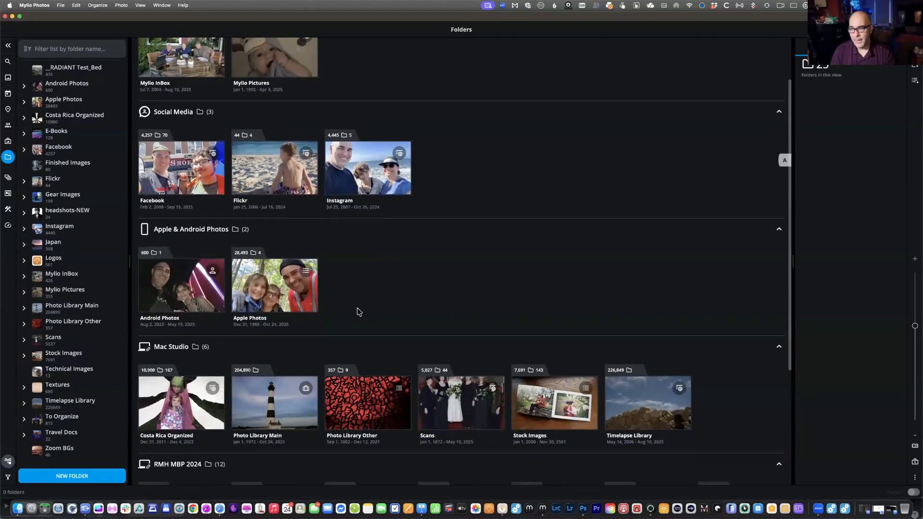
- Find the woman from the portrait in the People view and open her photo collection
left_click(9, 126)
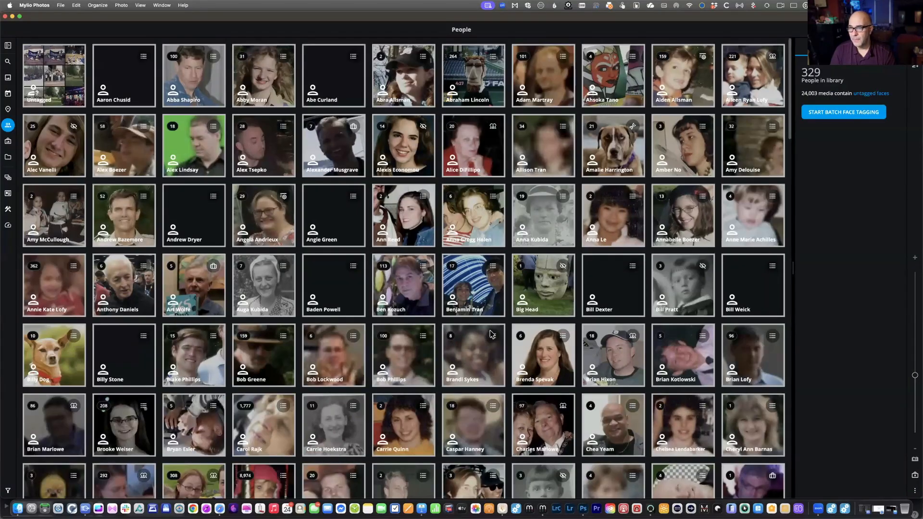
scroll(542, 251, "down", 1)
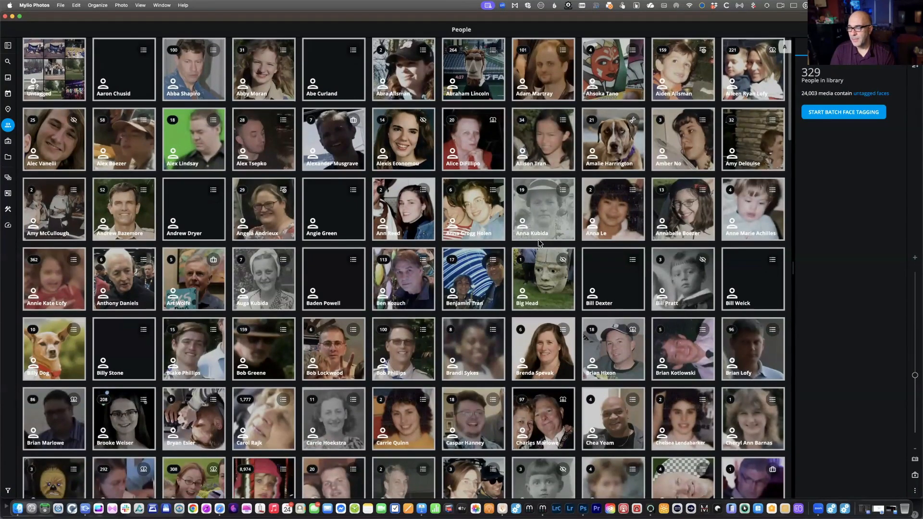
scroll(539, 243, "down", 10)
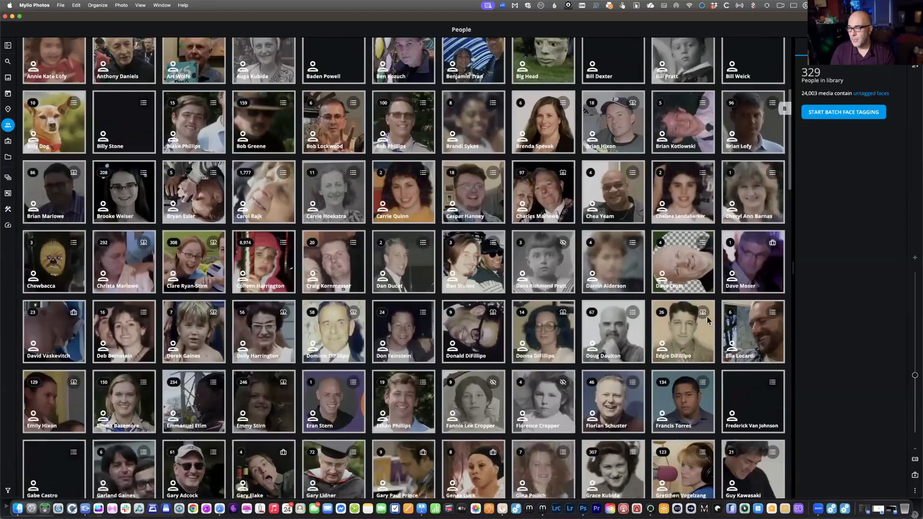
scroll(541, 449, "down", 1)
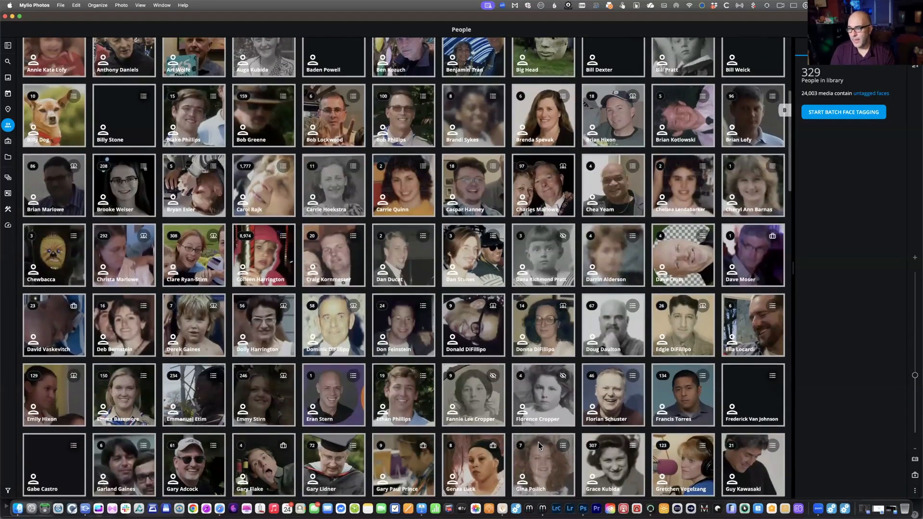
double_click(628, 477)
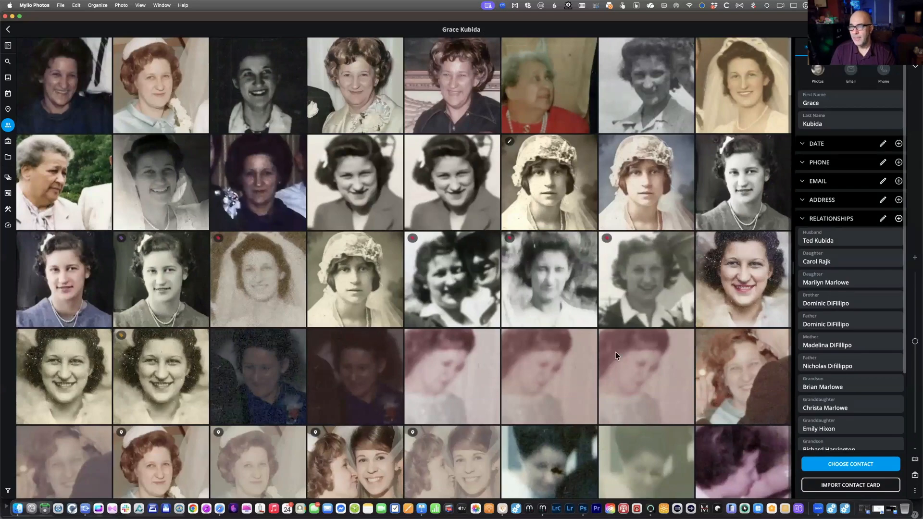
- Compare the colorized edit img20240906_02274048_edit with the adjacent original scan and reselect the edit
left_click(728, 264)
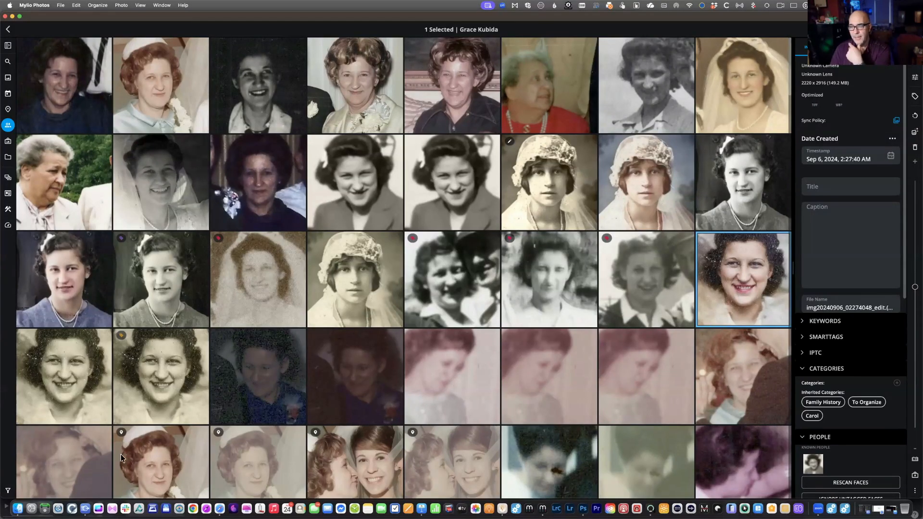
key("Right")
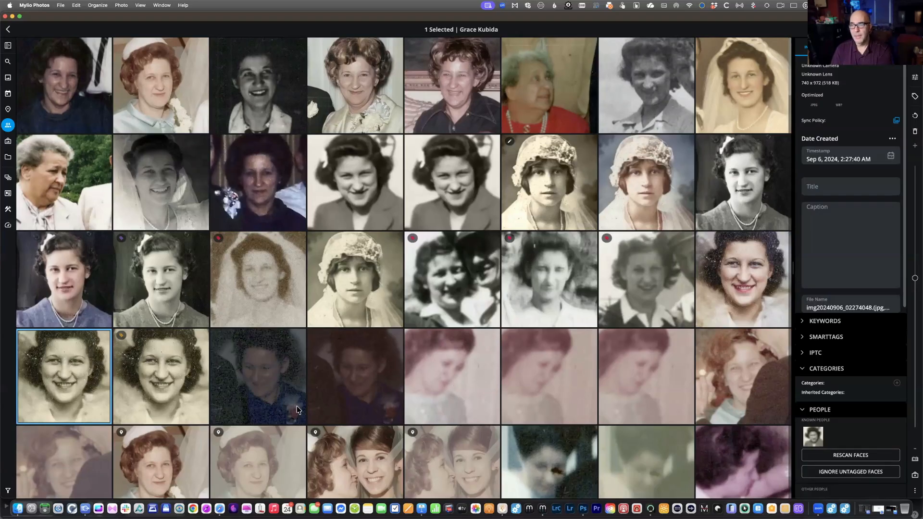
left_click(743, 286)
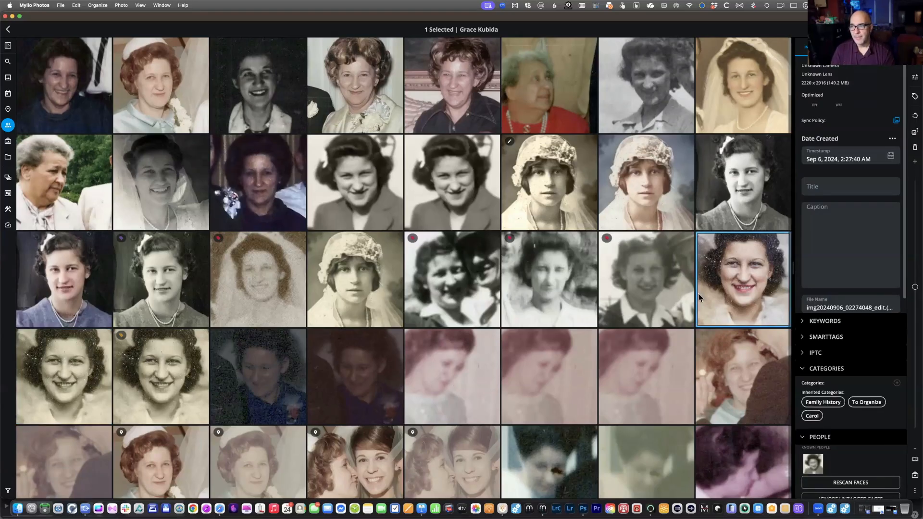
- Compare the colorized and sepia versions of the seated girl in a veil, and view the black-and-white family group portrait
double_click(659, 192)
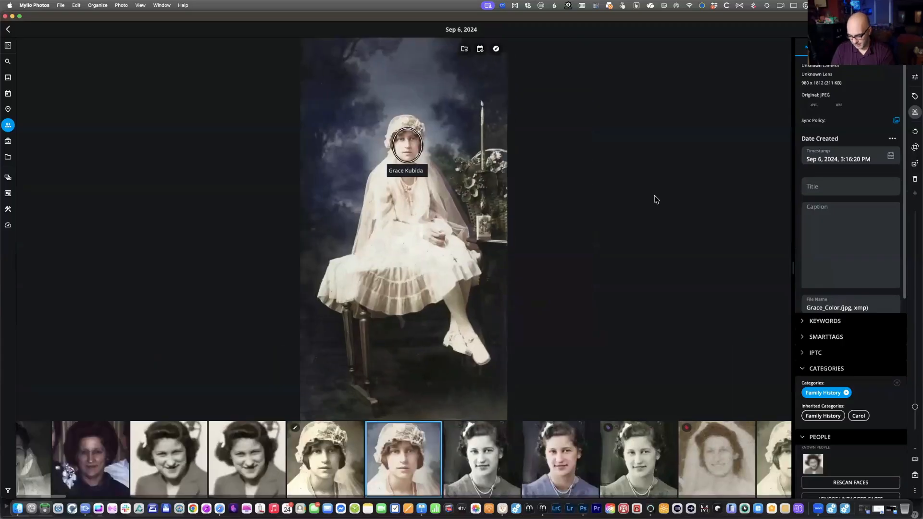
key("Left")
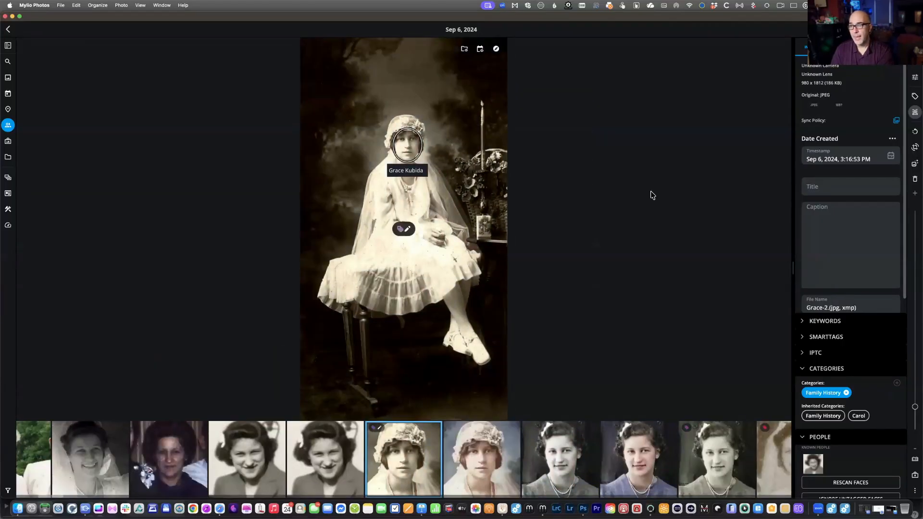
key("Right")
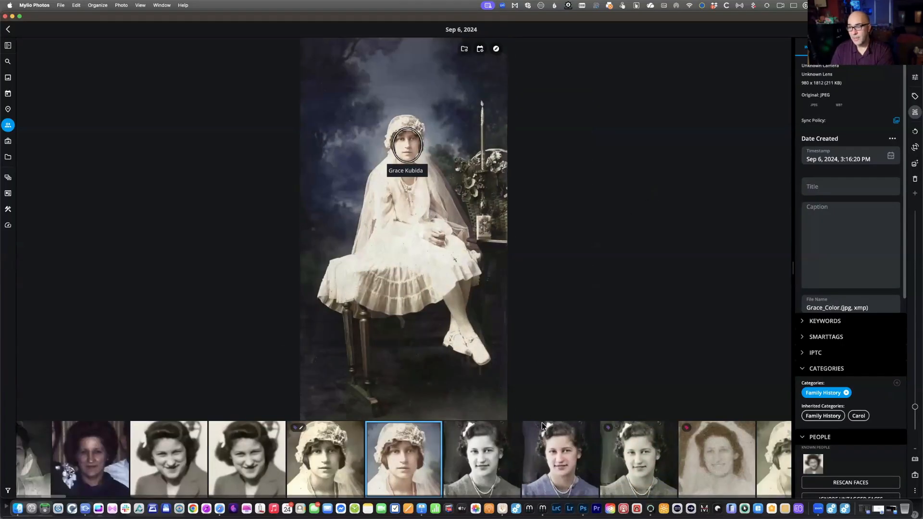
left_click(488, 453)
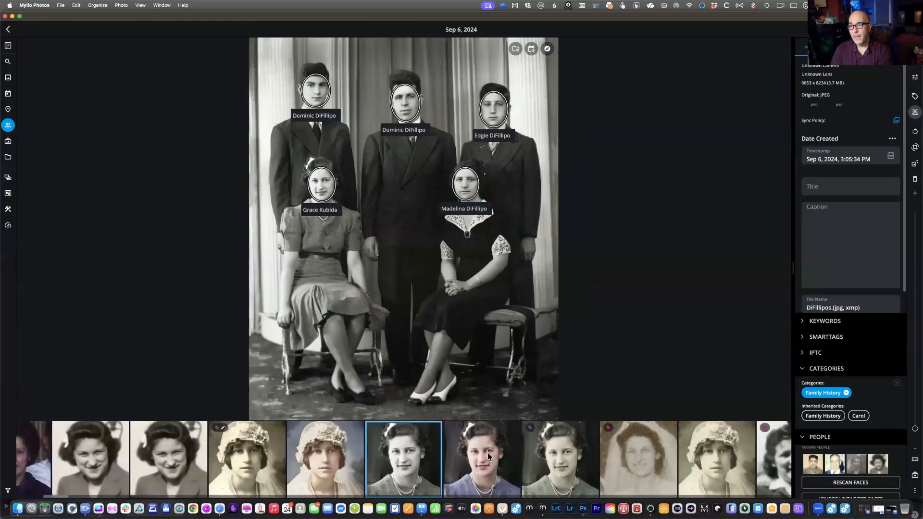
- Compare the colorized and black-and-white versions of the restored family group portrait
left_click(487, 453)
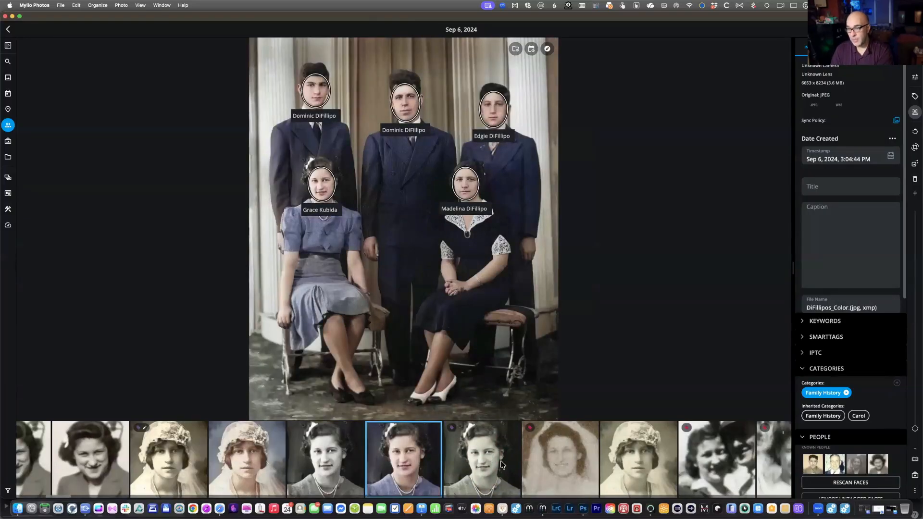
left_click(351, 478)
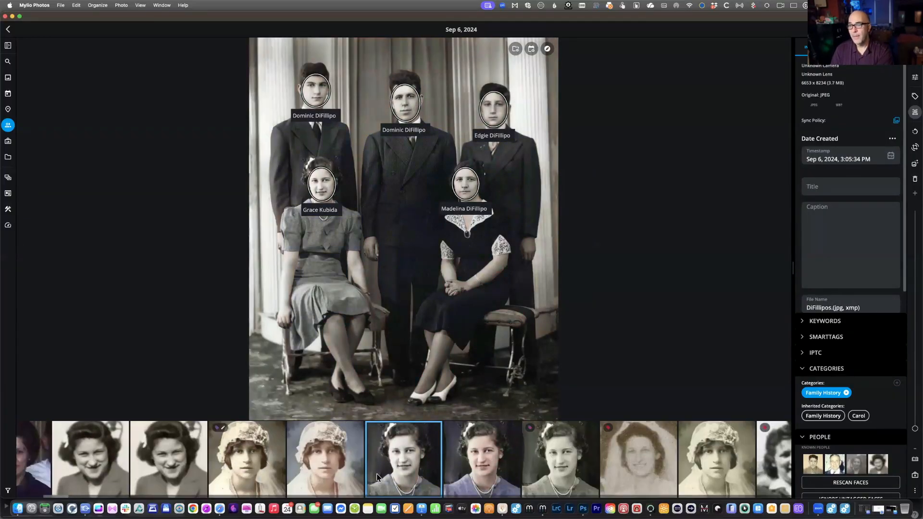
left_click(483, 475)
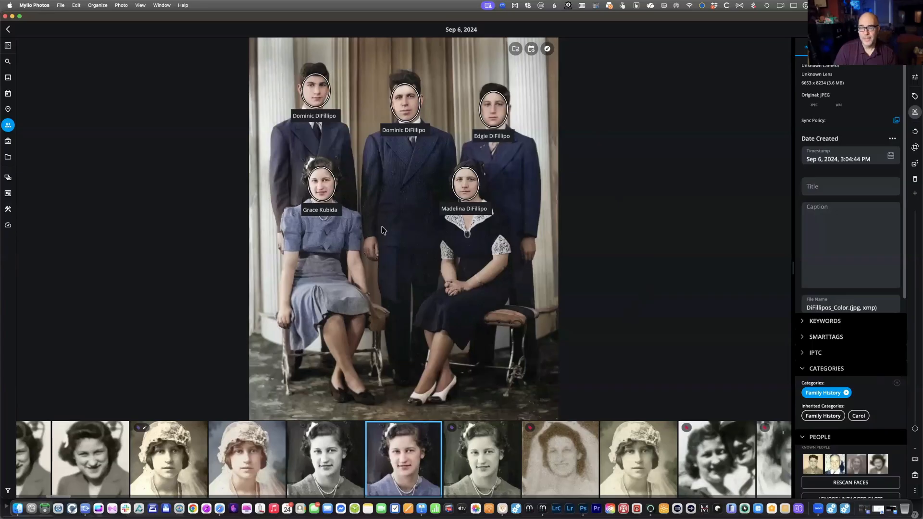
left_click(317, 480)
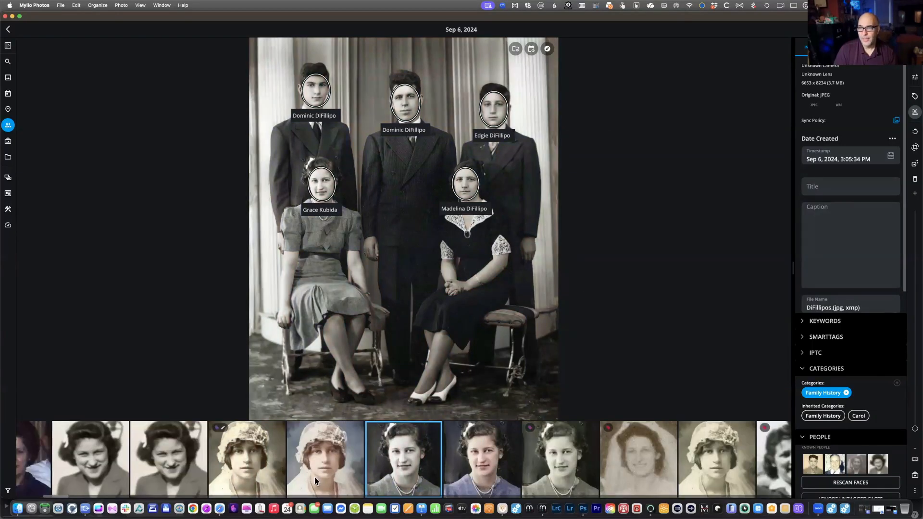
- View the oval wedding photo, compare the group portrait's original scan with its restored and colorized versions, and return to the photo grid
left_click(563, 461)
left_click(466, 438)
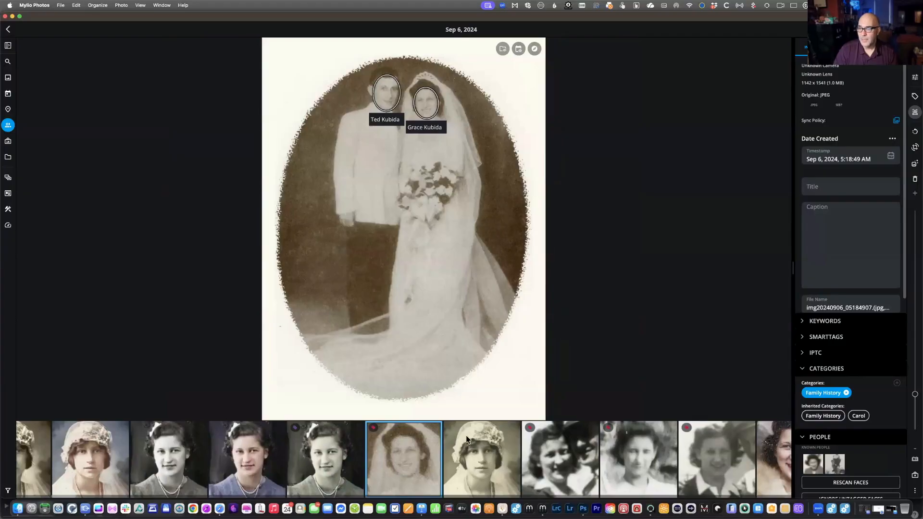
left_click(339, 461)
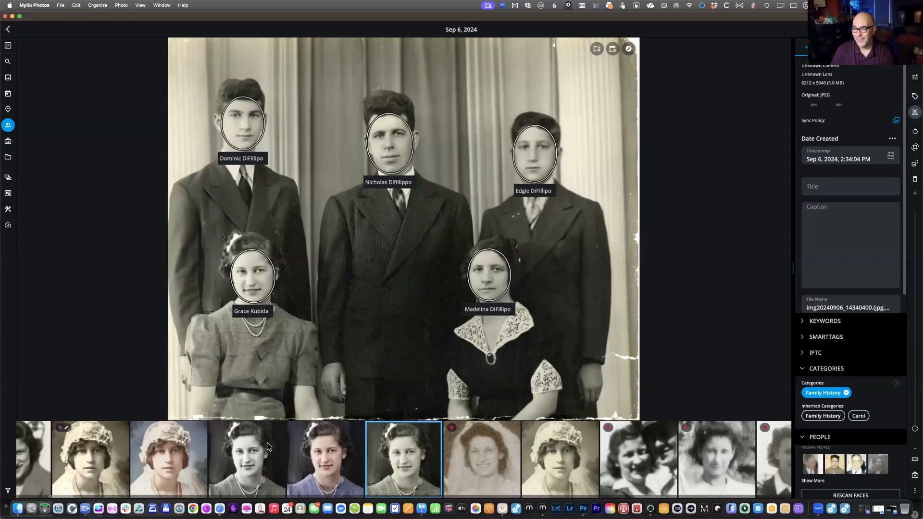
left_click(262, 459)
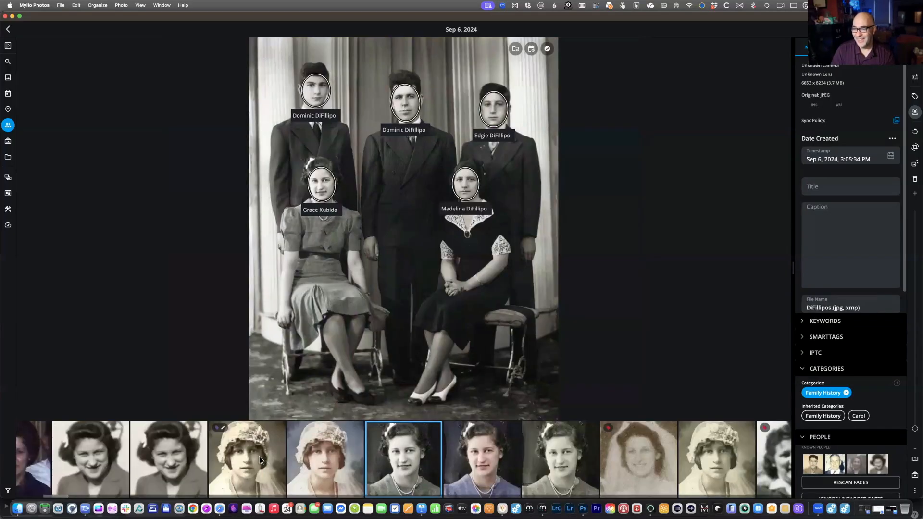
left_click(471, 465)
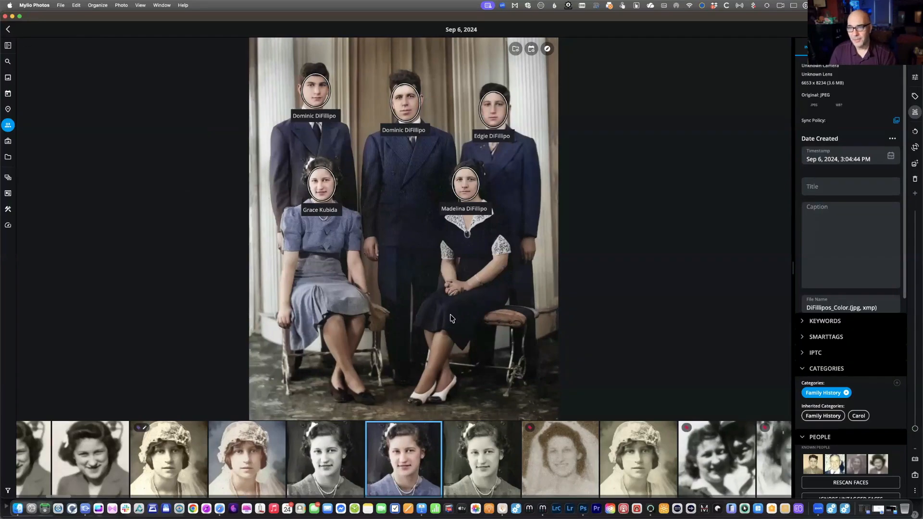
key("Escape")
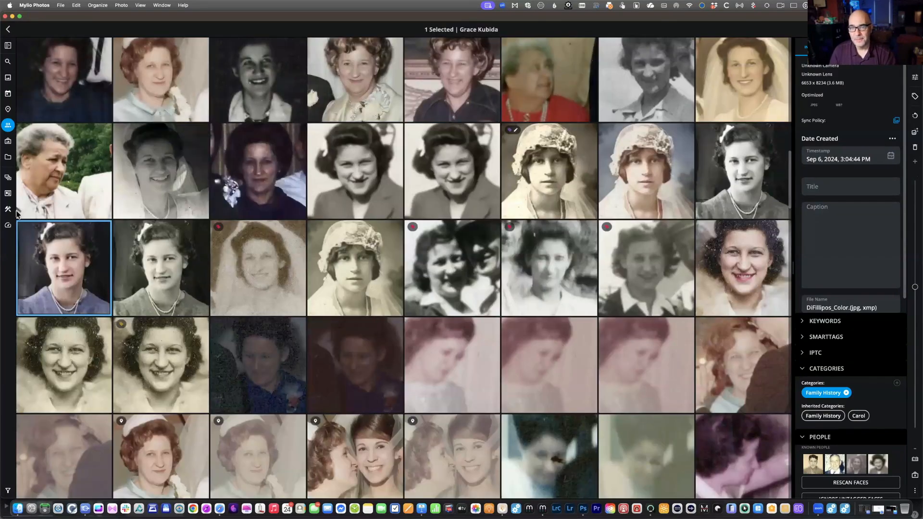
- Open the abandoned dormitory photo Orphange.png from the Finished Images folder in the folder overview
left_click(7, 157)
scroll(390, 279, "down", 2)
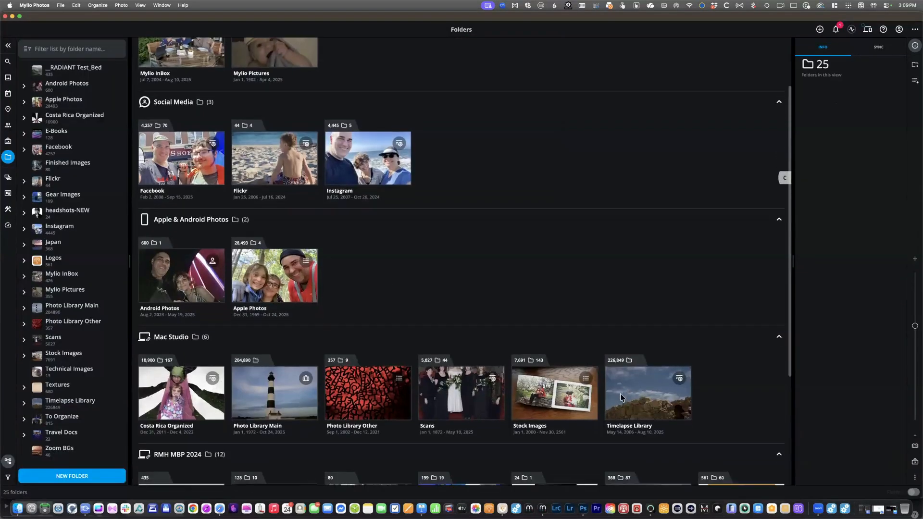
scroll(637, 417, "down", 4)
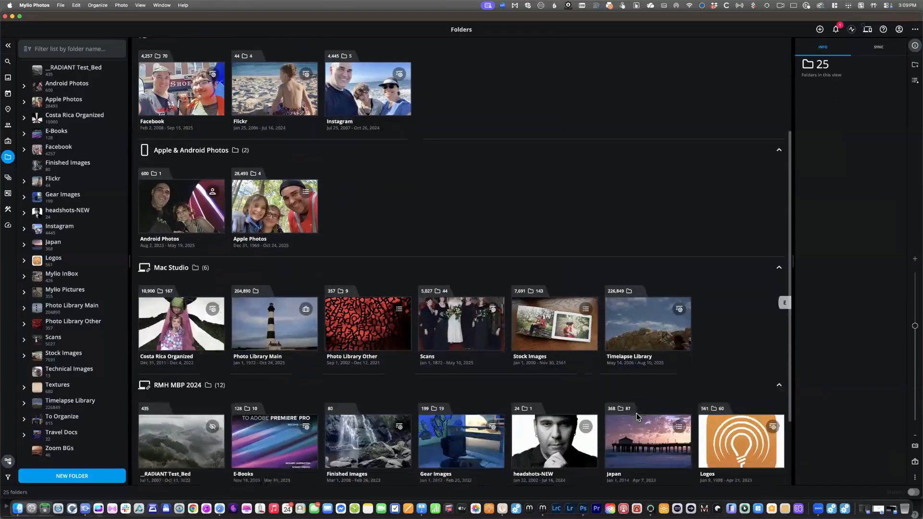
scroll(364, 366, "down", 3)
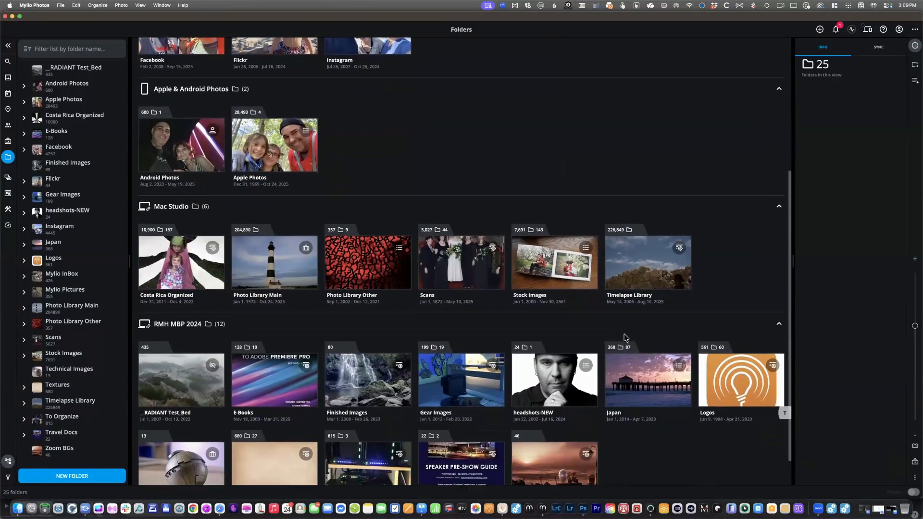
double_click(366, 366)
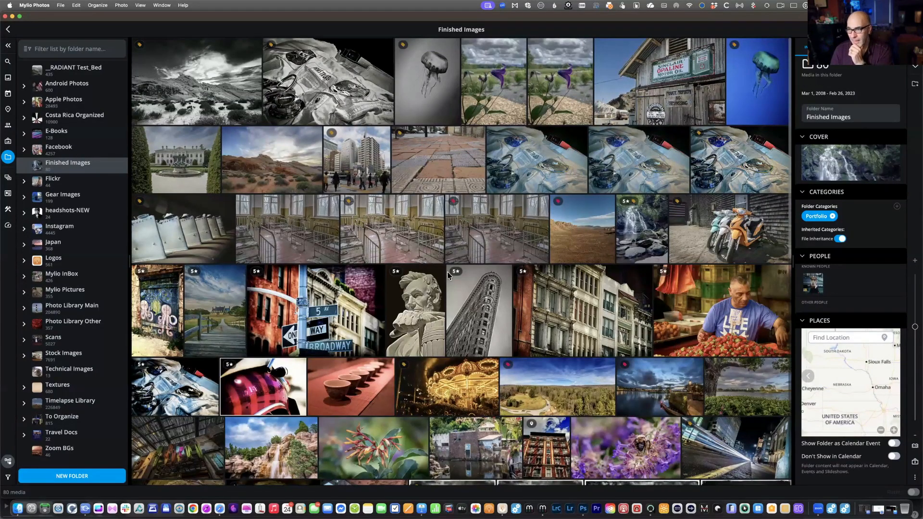
left_click(469, 230)
double_click(469, 230)
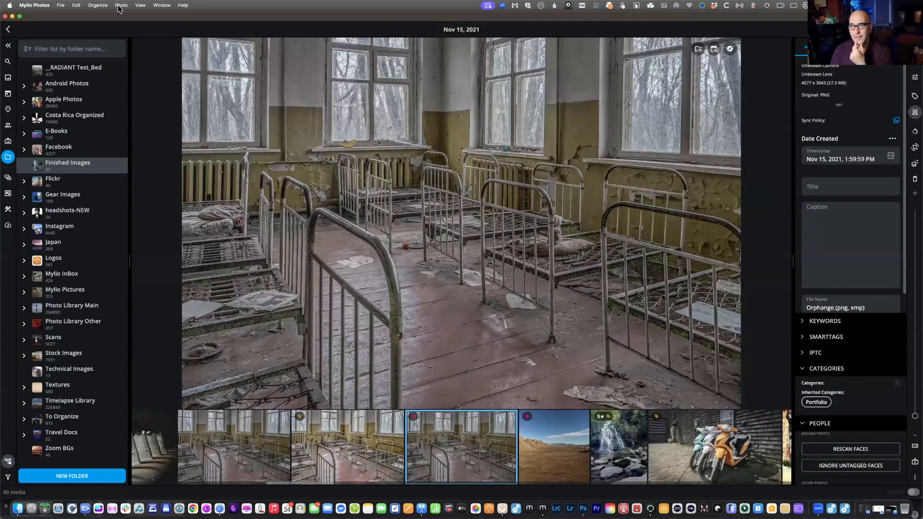
- Open the dormitory photo in Radiant Photo 2, editing the original file without preferring a RAW file
left_click(121, 5)
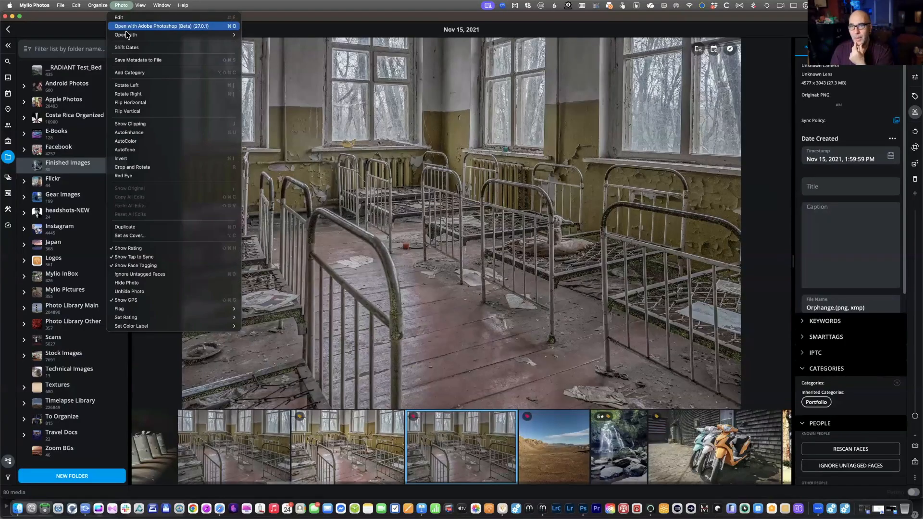
mouse_move(144, 34)
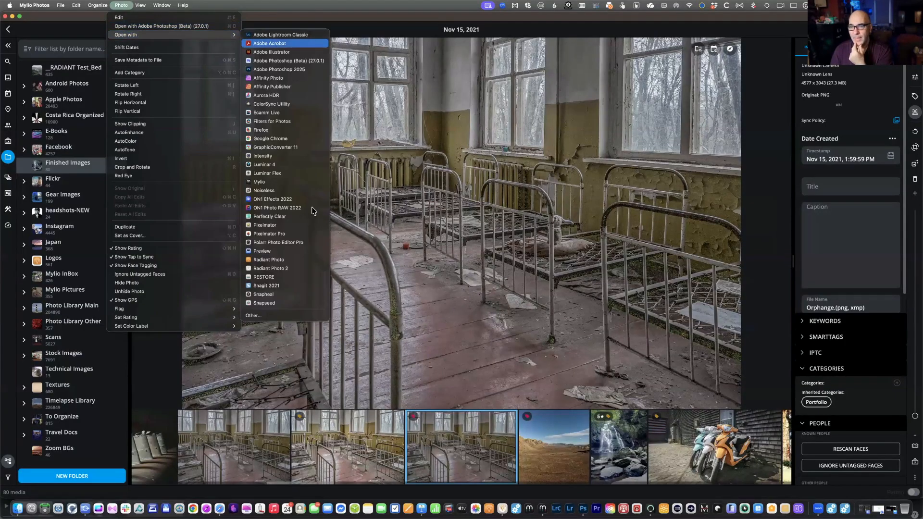
left_click(325, 269)
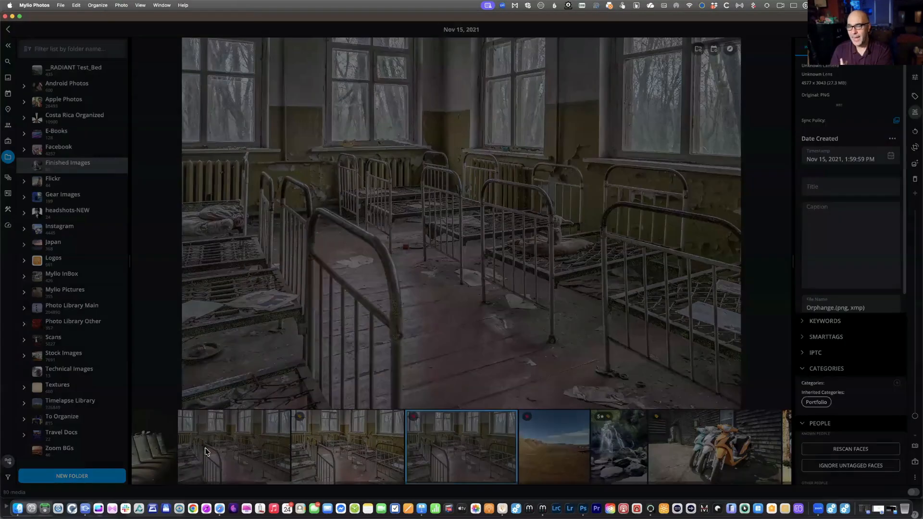
left_click(29, 335)
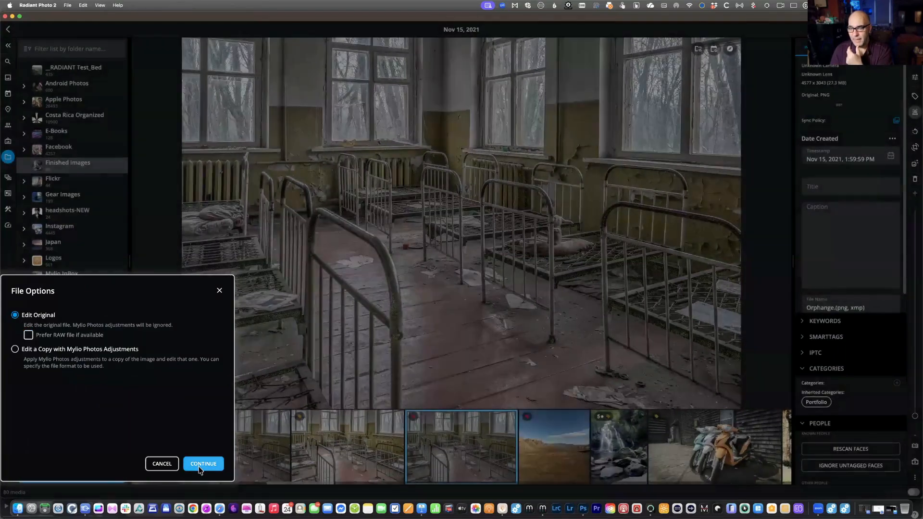
left_click(201, 464)
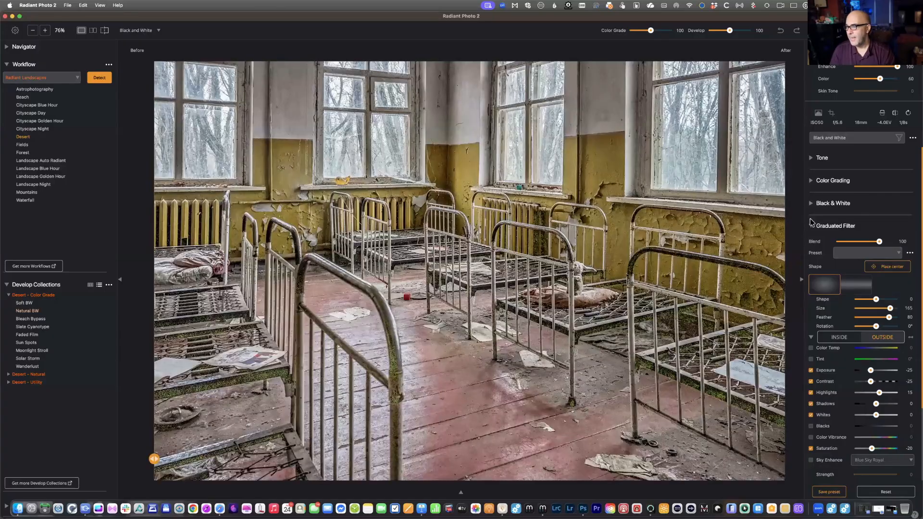
- Enable the Black & White tool on the dormitory photo and apply its Red Filter preset
left_click(811, 224)
left_click(812, 203)
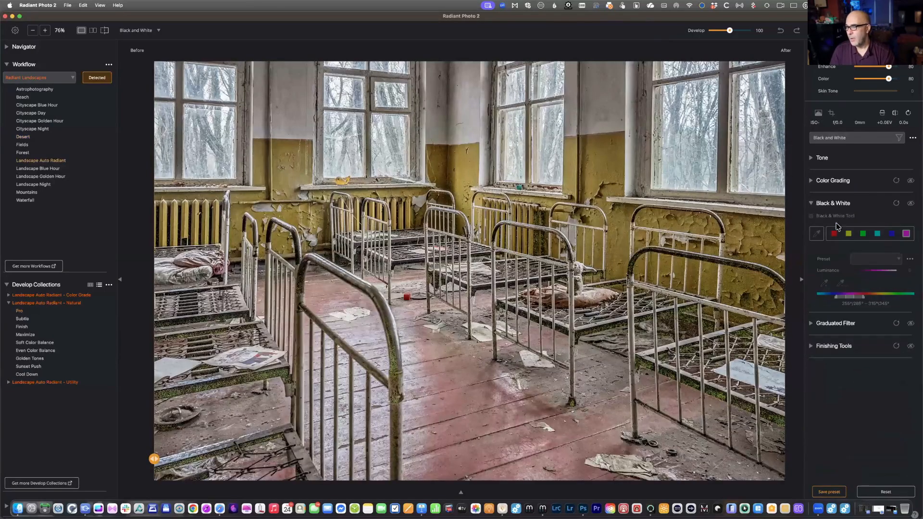
left_click(871, 264)
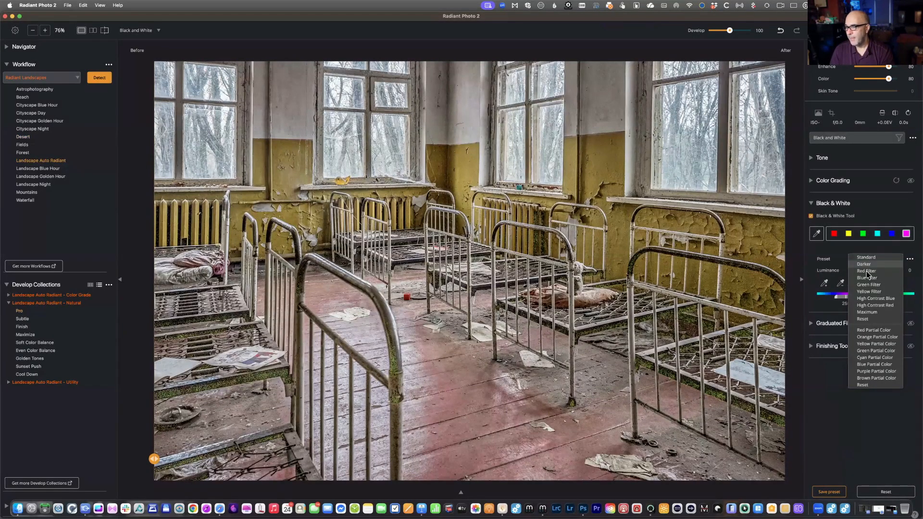
left_click(867, 271)
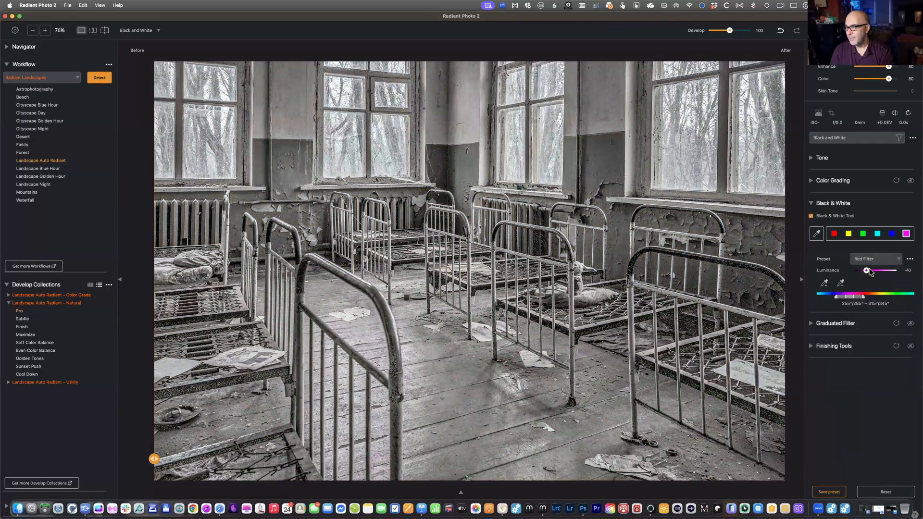
- Check the blue and cyan luminance of the black-and-white conversion and set the red luminance to 30
left_click(892, 235)
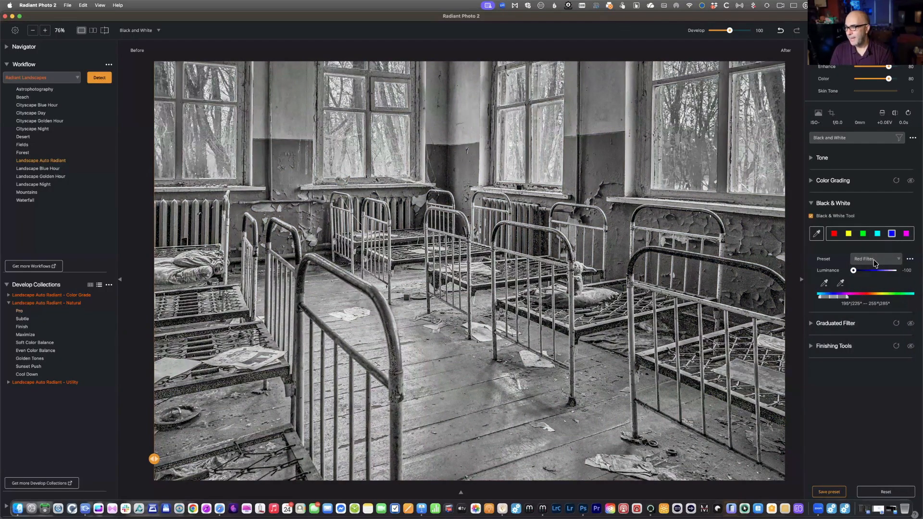
left_click(876, 235)
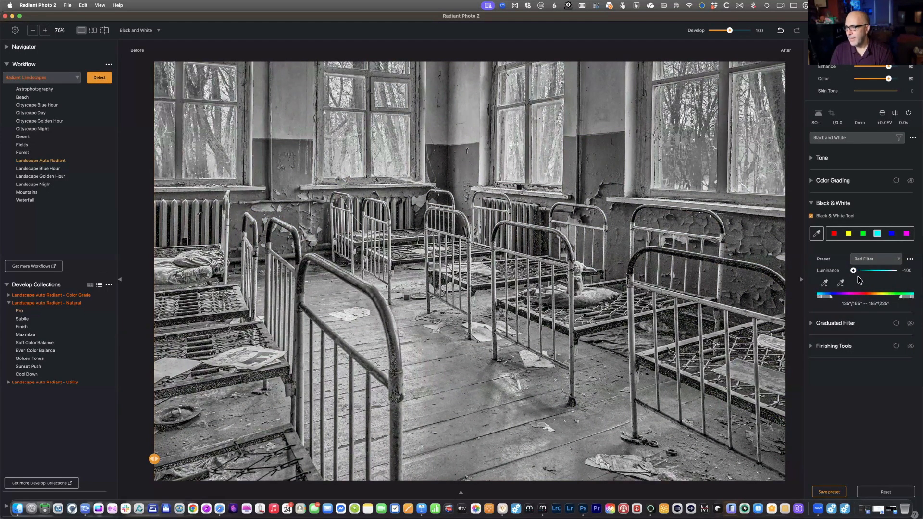
left_click(835, 234)
left_click_drag(876, 270, 880, 268)
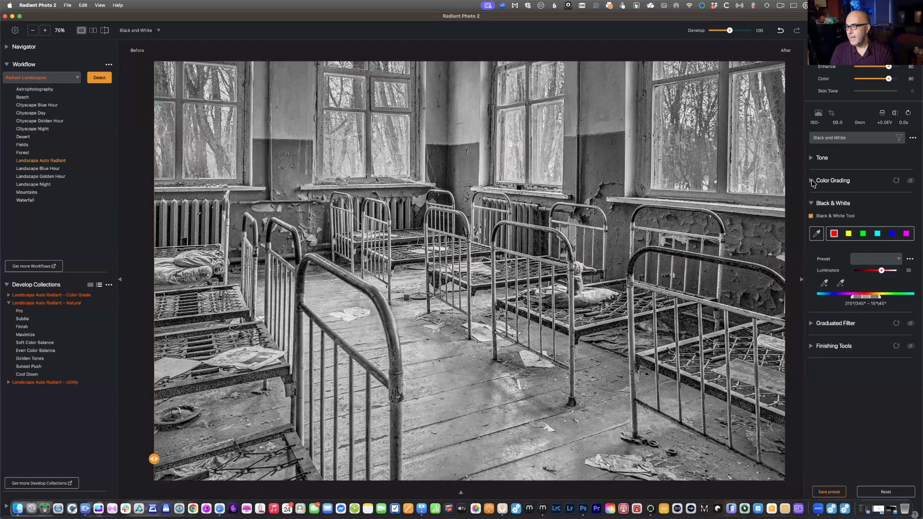
- Try the BW Contrast 01 color grading look and apply BW Contrast 02 instead
left_click(812, 182)
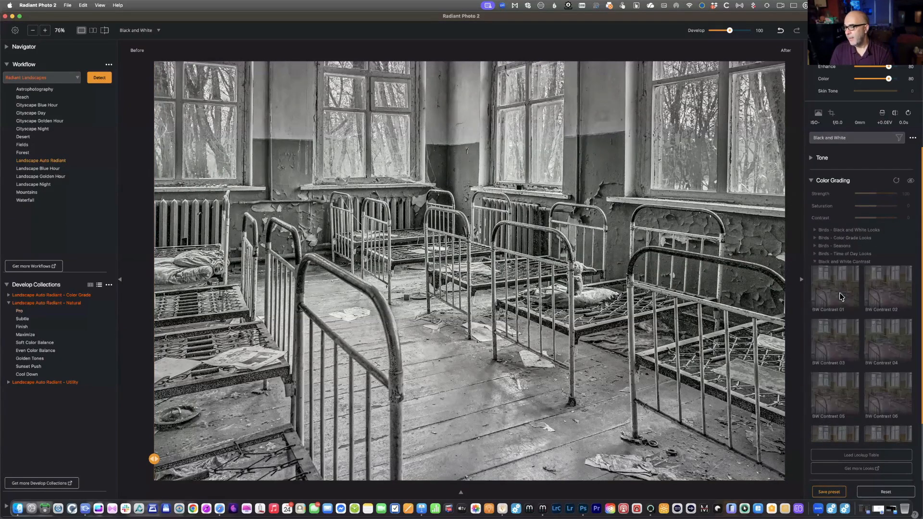
left_click(852, 296)
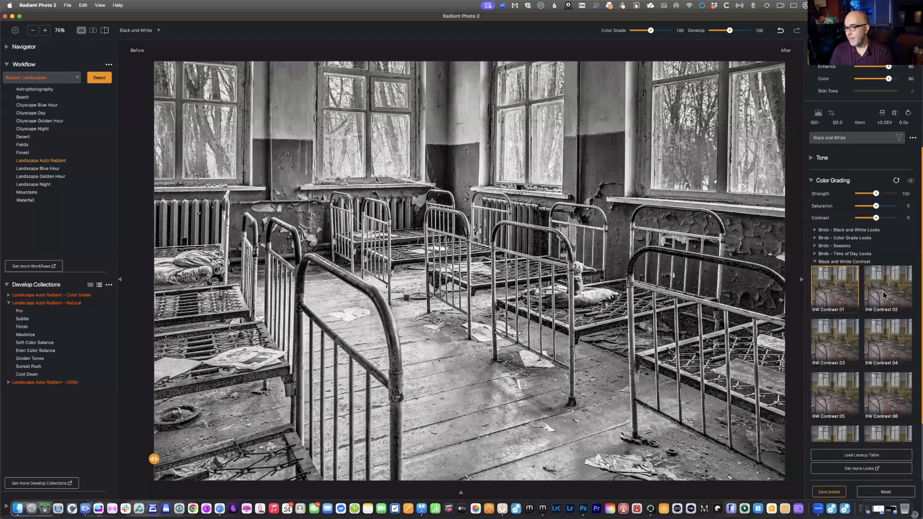
left_click(885, 295)
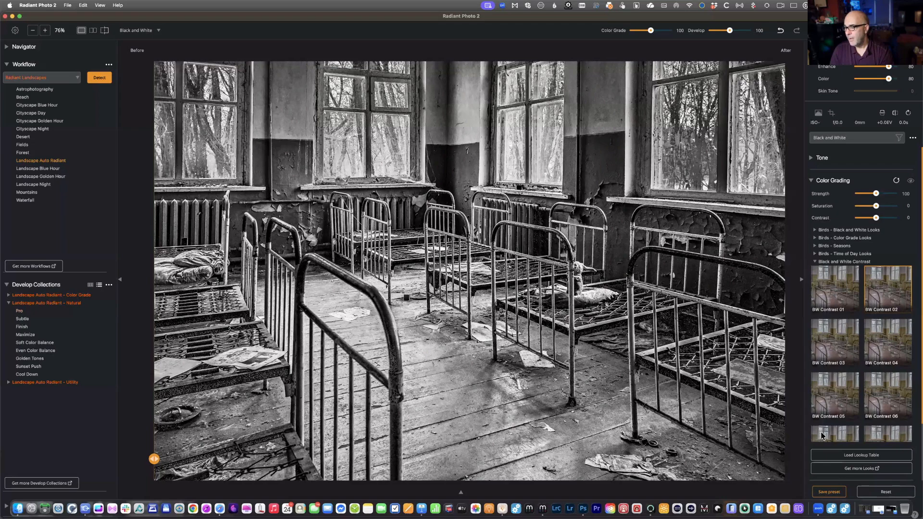
- Activate the Graduated Filter vignette that darkens the photo's edges and set its blend to 53
scroll(821, 435, "down", 10)
scroll(864, 184, "down", 3)
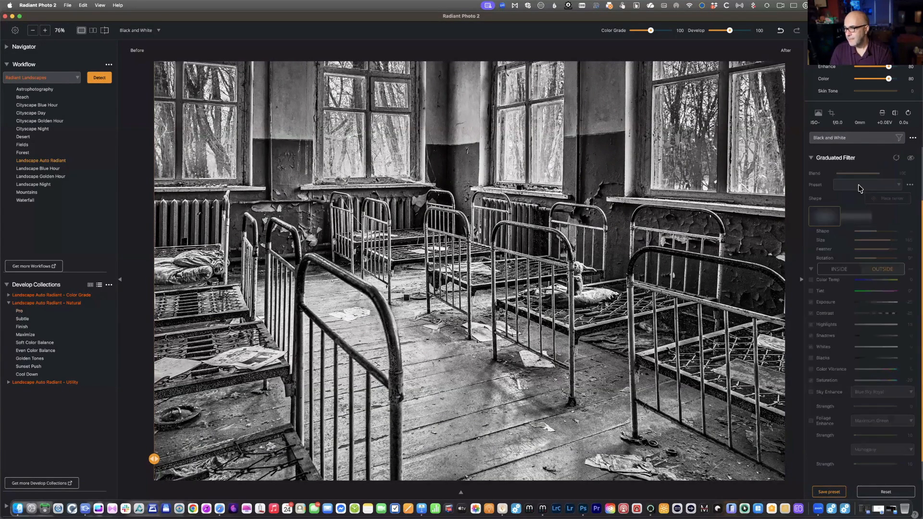
left_click(858, 184)
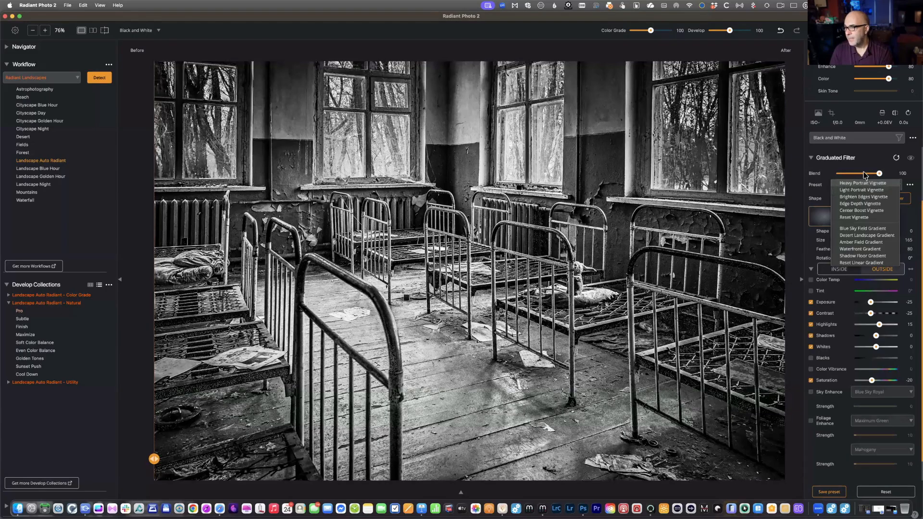
left_click(859, 175)
left_click(859, 173)
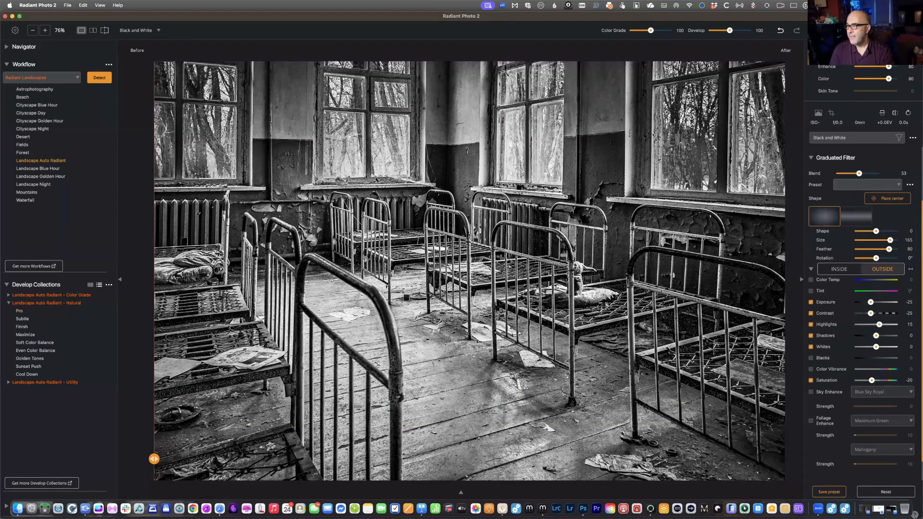
- Save the edit as a 16-bit TIFF in the original's folder with the _display suffix, and switch back to Mylio Photos
key("super+s")
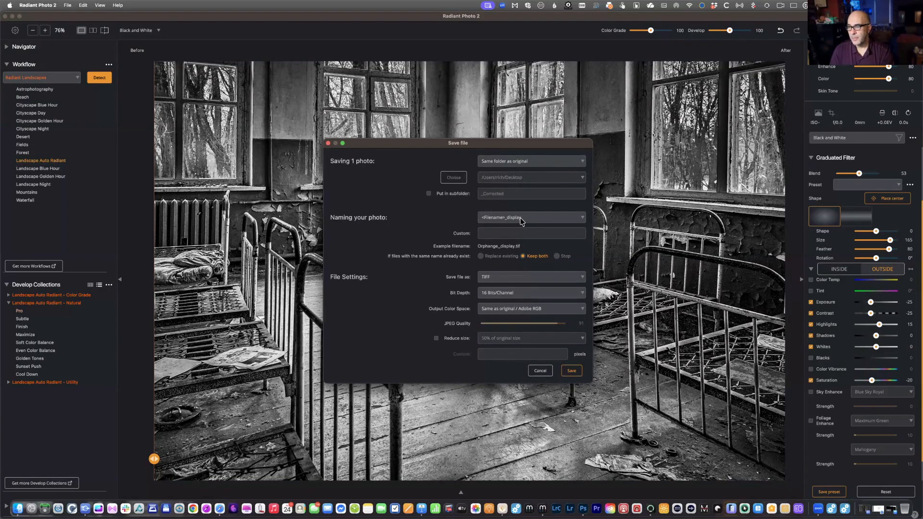
left_click(572, 373)
left_click(572, 370)
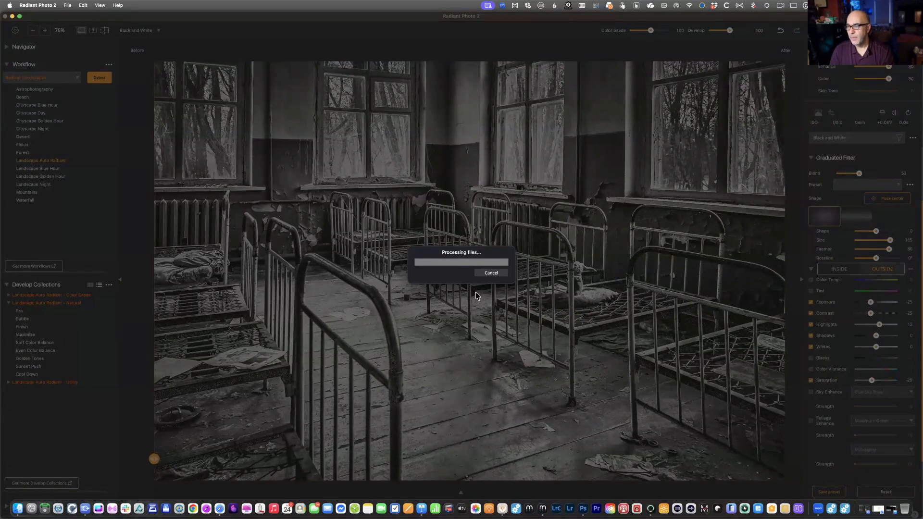
key("super+Tab")
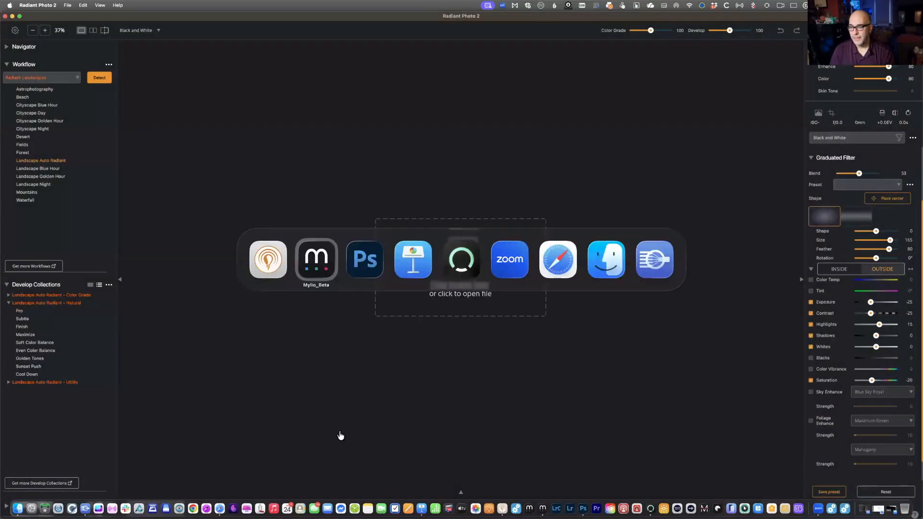
left_click(319, 276)
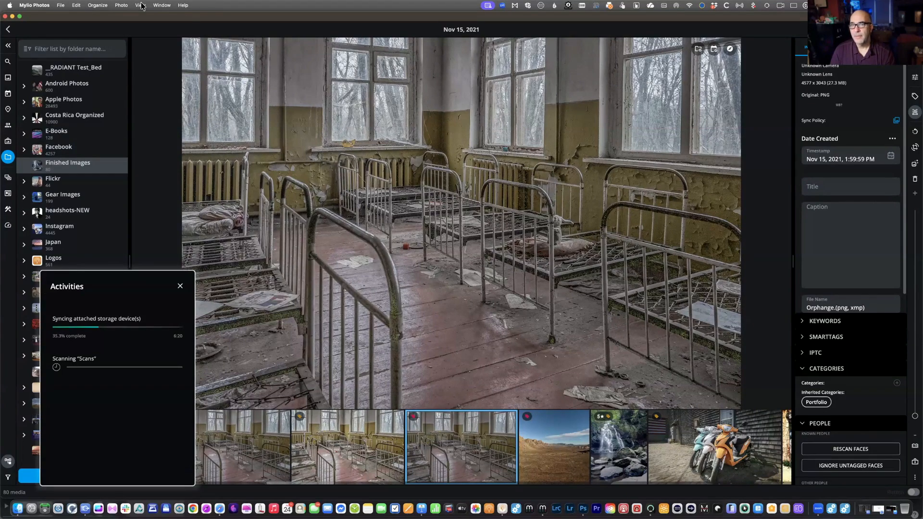
- Scan the Finished Images folder for changes, review the bedroom photo's storage details and close the activity list
left_click(123, 6)
mouse_move(99, 5)
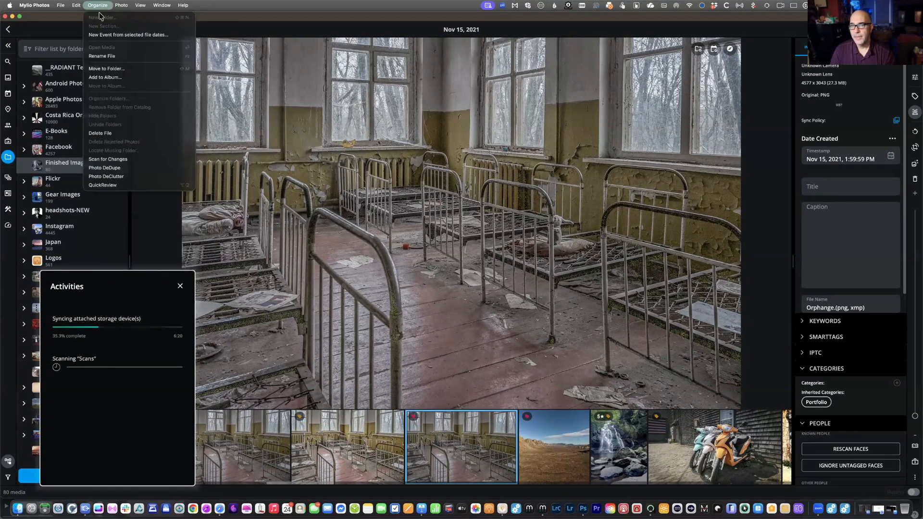
left_click(128, 159)
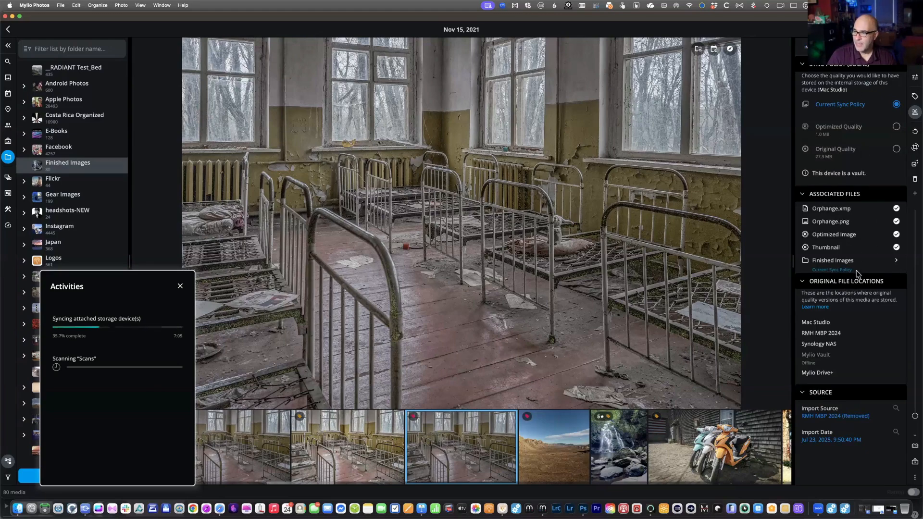
mouse_move(846, 228)
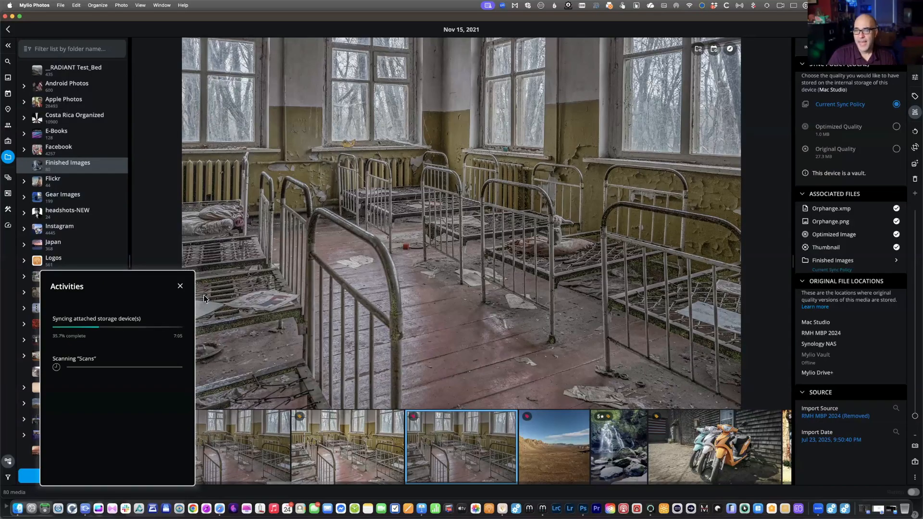
left_click(180, 286)
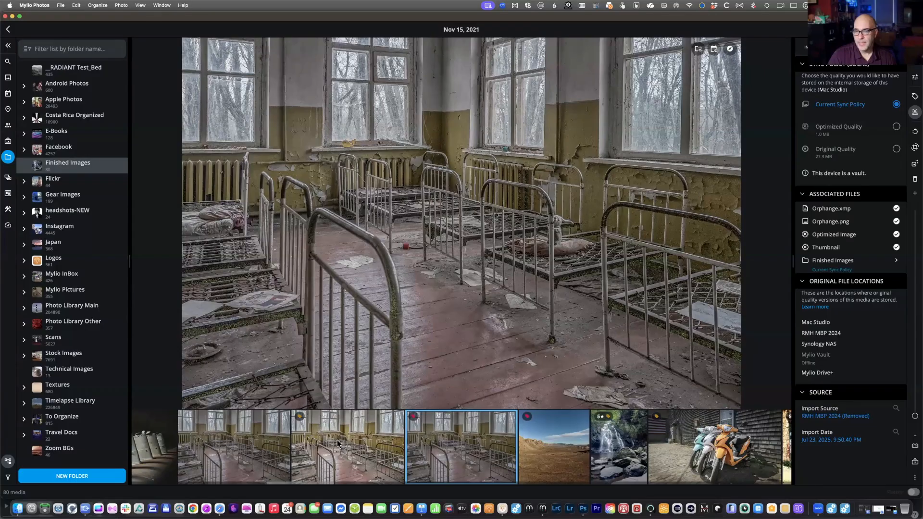
- Browse back through the Finished Images photos to the original Armstrong.png spacesuit photo
left_click_drag(206, 464, 538, 469)
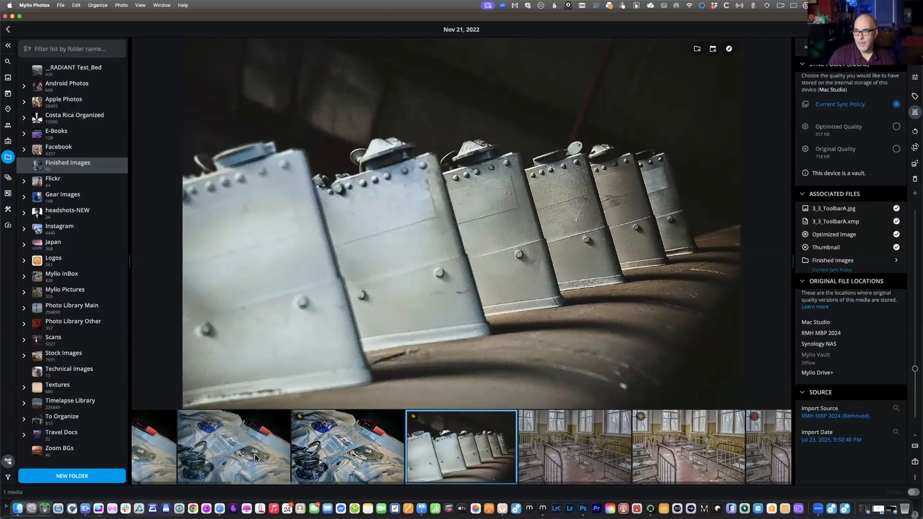
key("Left")
key("Left")
key("Left")
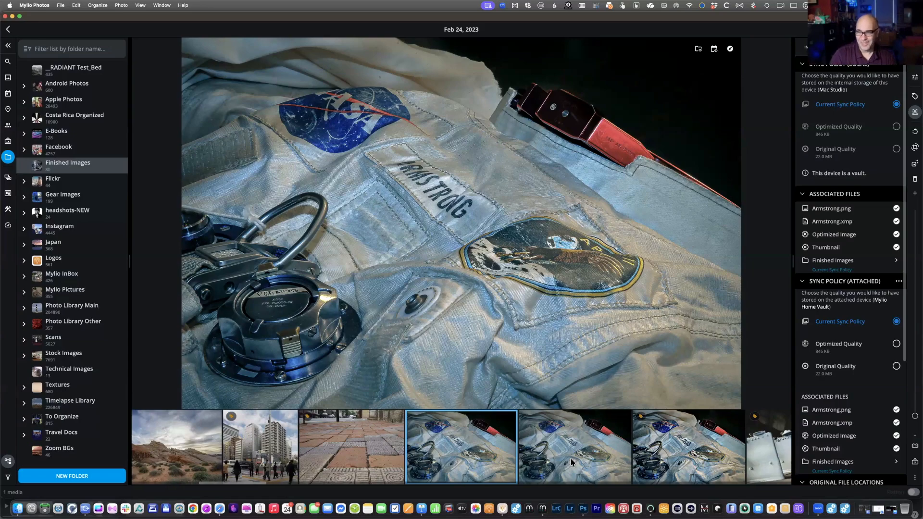
- Compare the Armstrong spacesuit original with its Armstrong_edit-3.tiff and Armstrong_edit.tif versions and return to the Finished Images overview
left_click(570, 459)
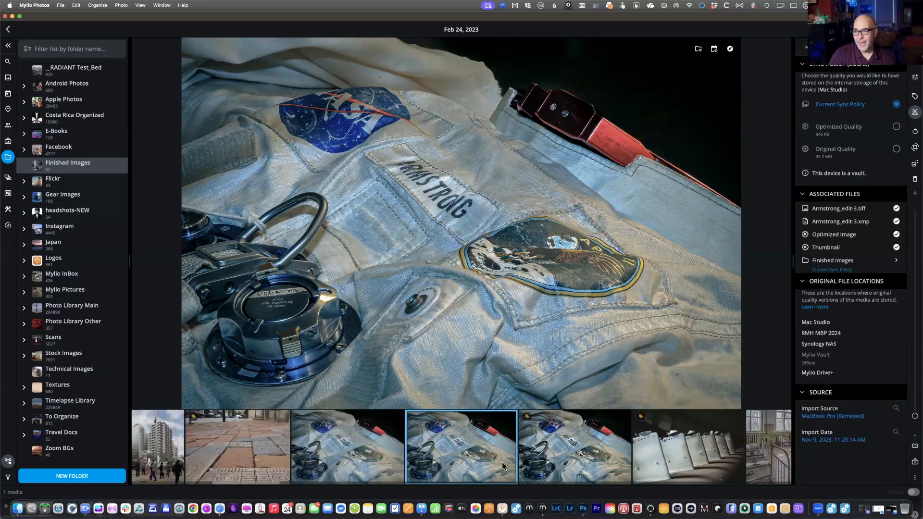
left_click(569, 452)
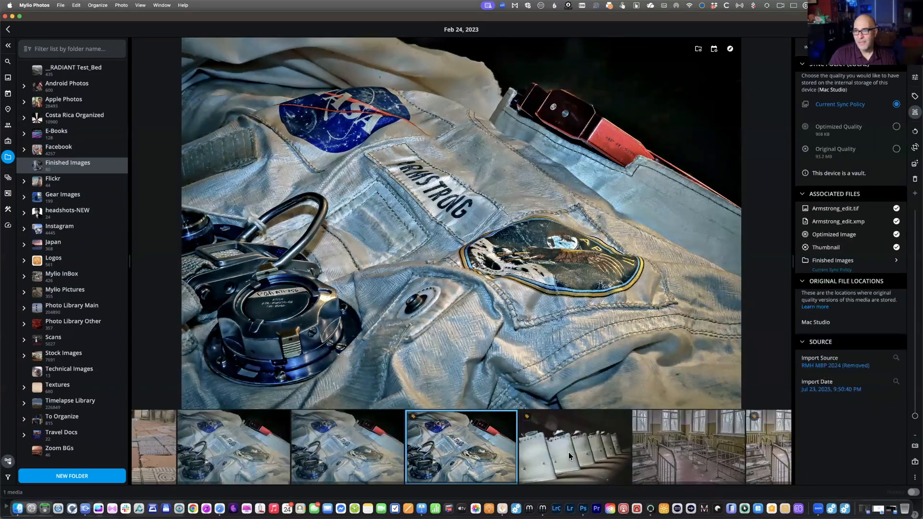
left_click(387, 463)
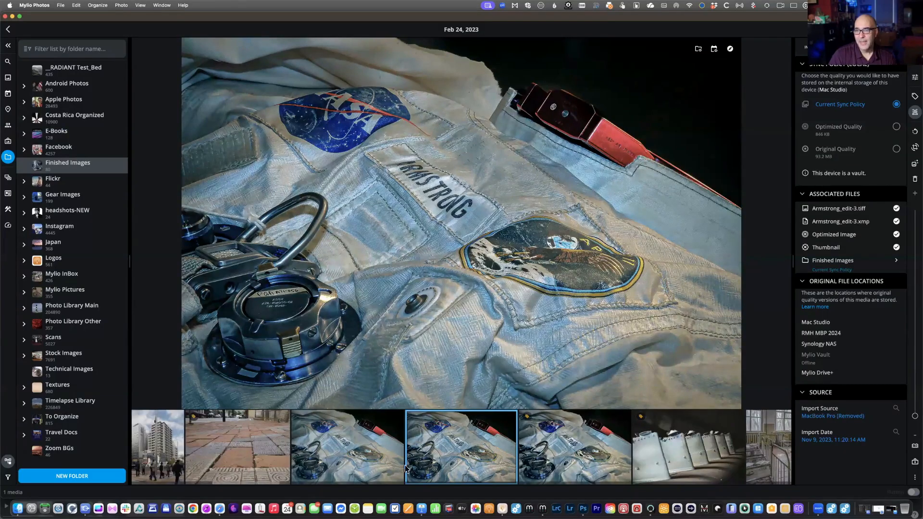
left_click(352, 444)
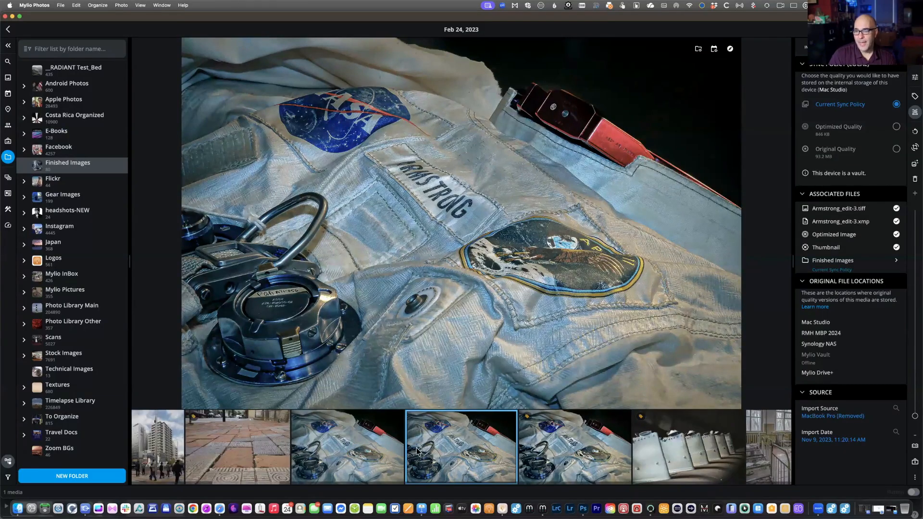
left_click(568, 451)
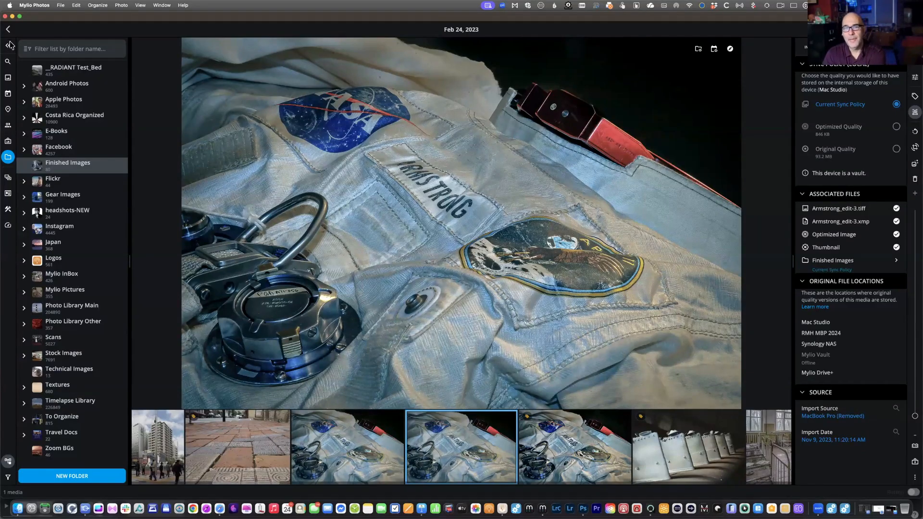
left_click(346, 212)
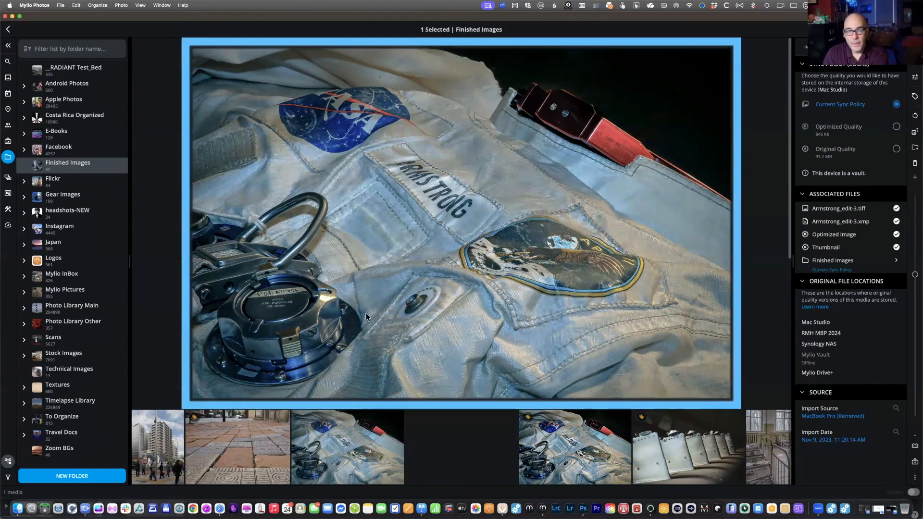
key("Escape")
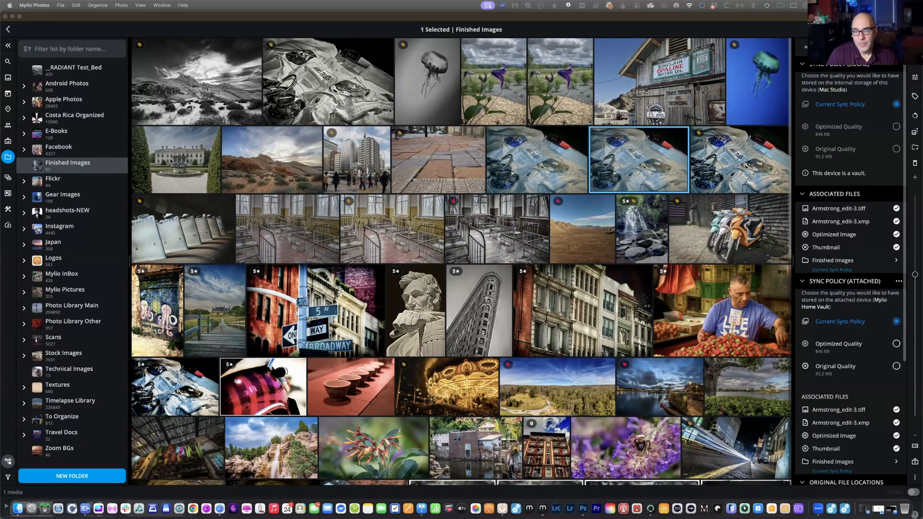
- Examine the storage and file information of the spacesuit photo versions in the Finished Images overview
left_click(564, 167)
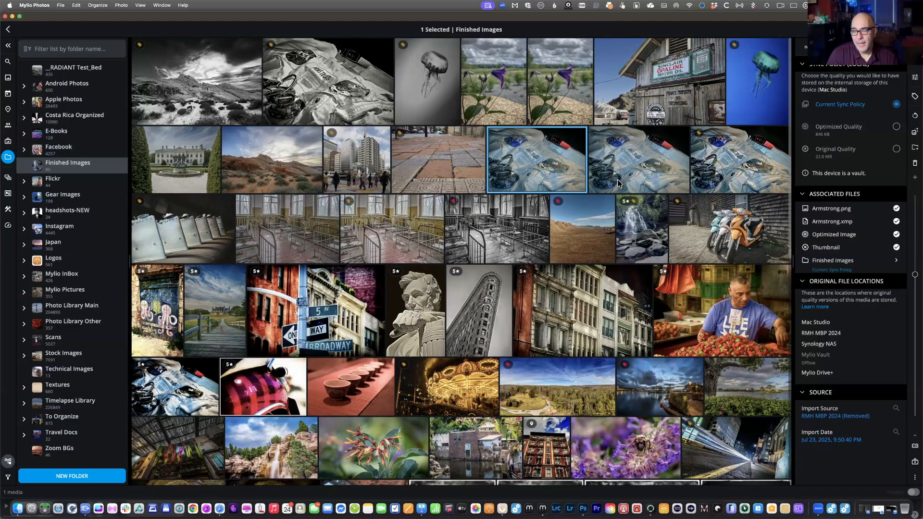
left_click(190, 408)
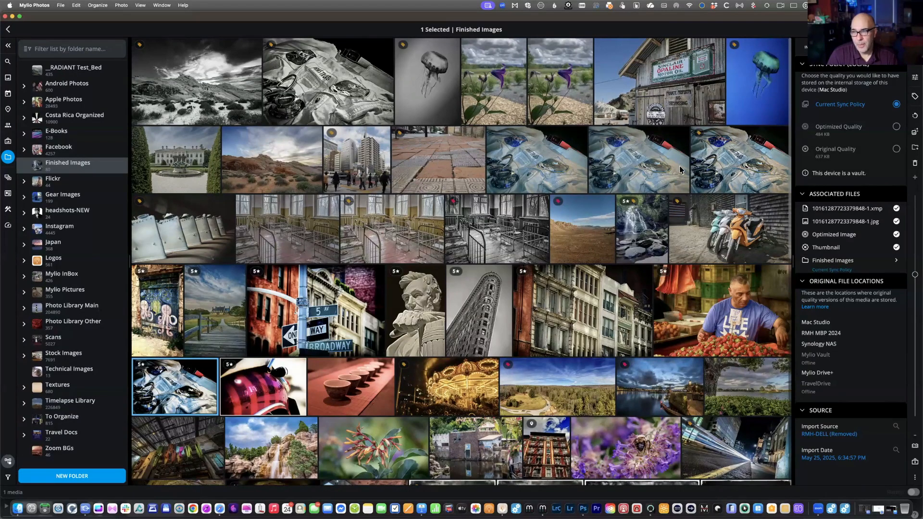
left_click(577, 157)
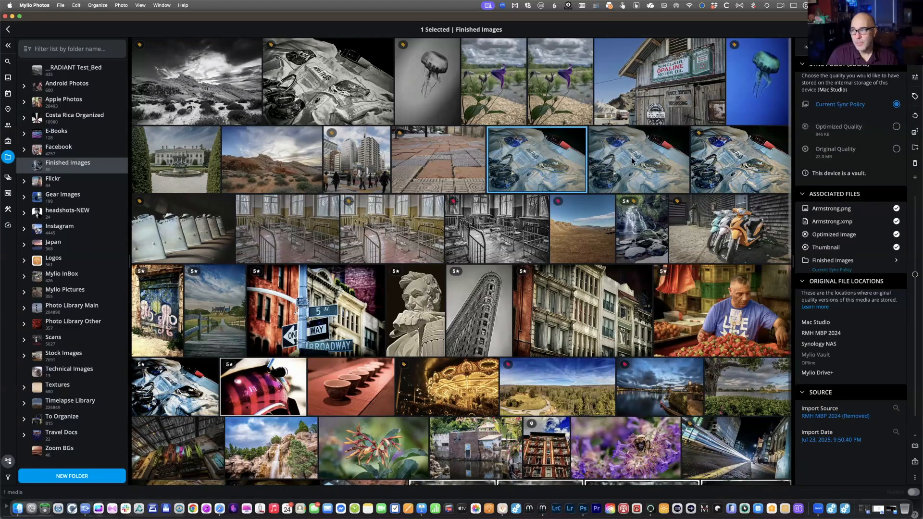
left_click(804, 50)
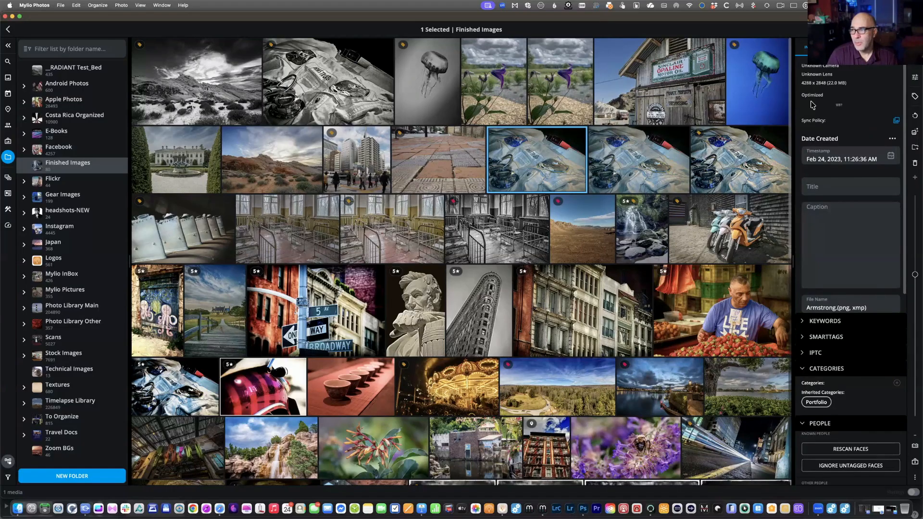
left_click(656, 164)
left_click(746, 171)
scroll(616, 299, "down", 1)
scroll(615, 299, "down", 2)
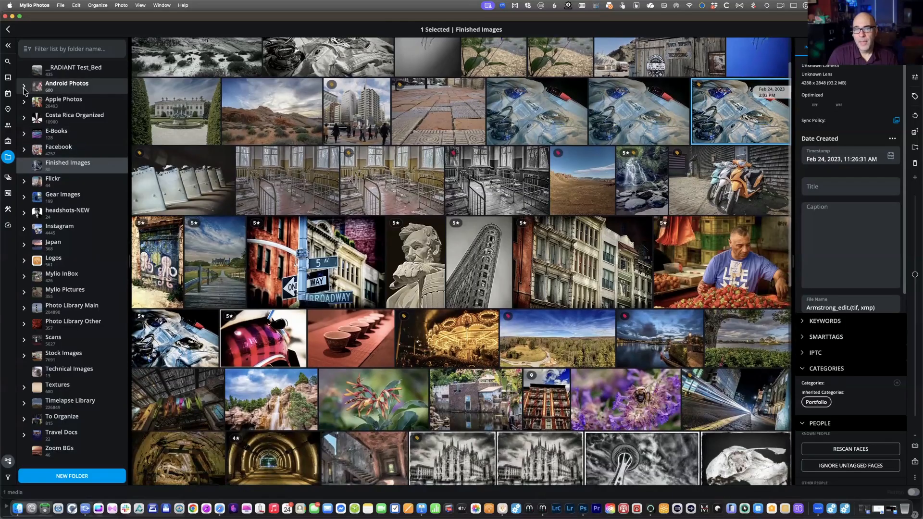
- Open the loose media in the Mylio InBox folder and view the IMG_0384 sky photo with its editing controls
left_click(24, 277)
left_click(51, 279)
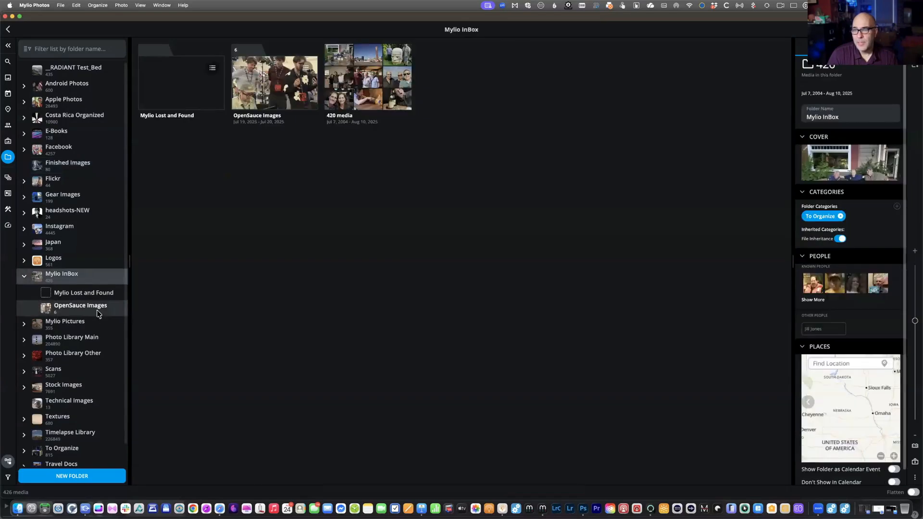
left_click(380, 111)
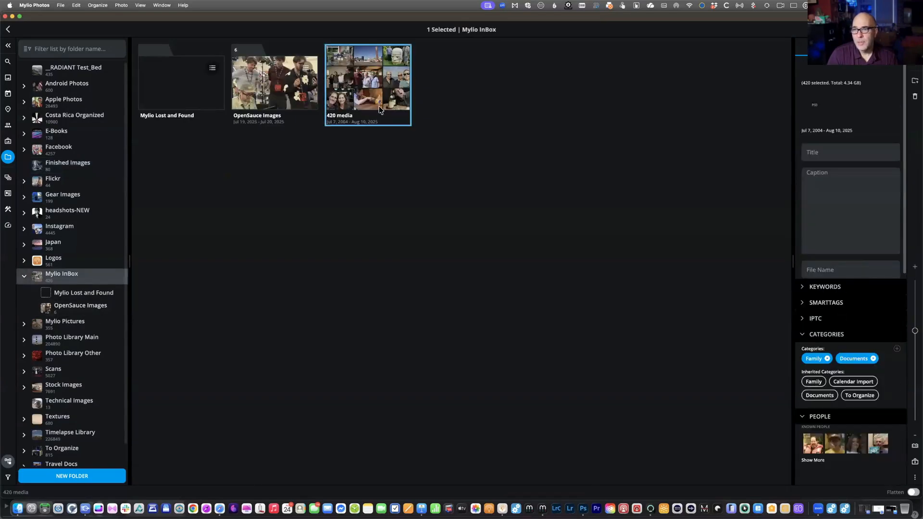
double_click(371, 76)
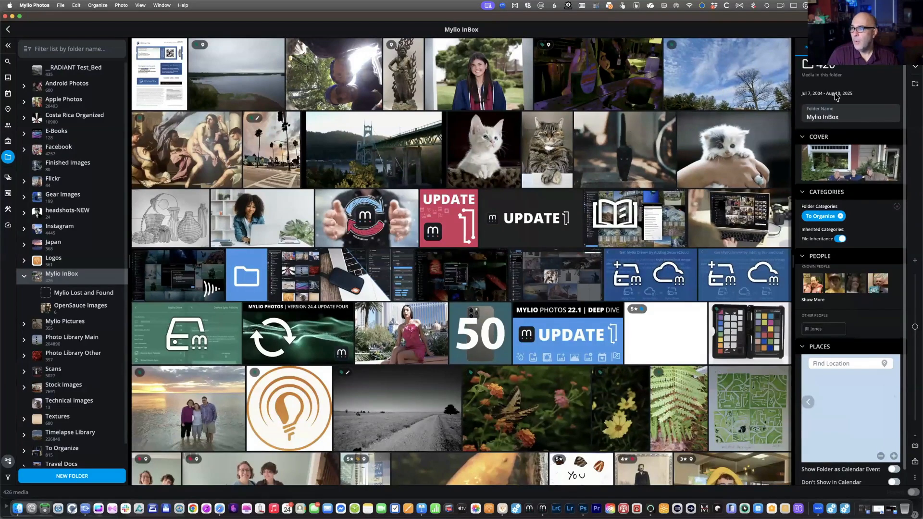
double_click(727, 74)
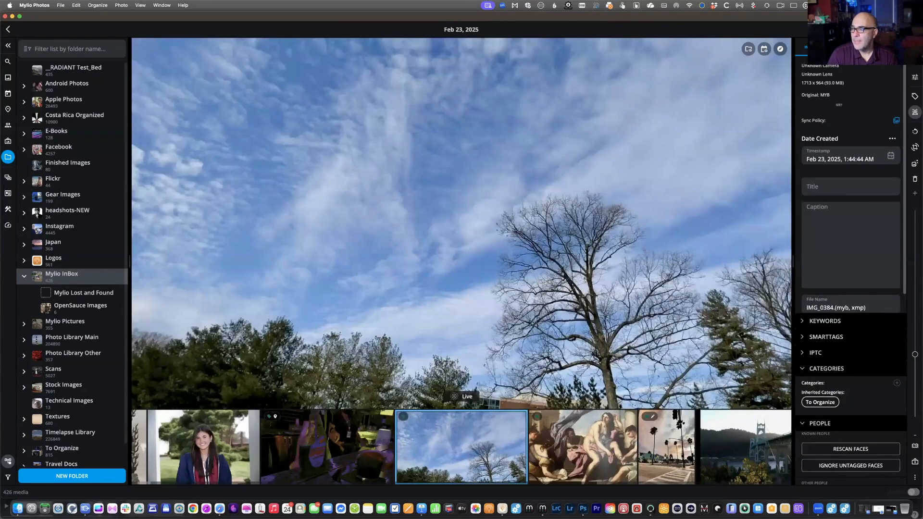
left_click(844, 47)
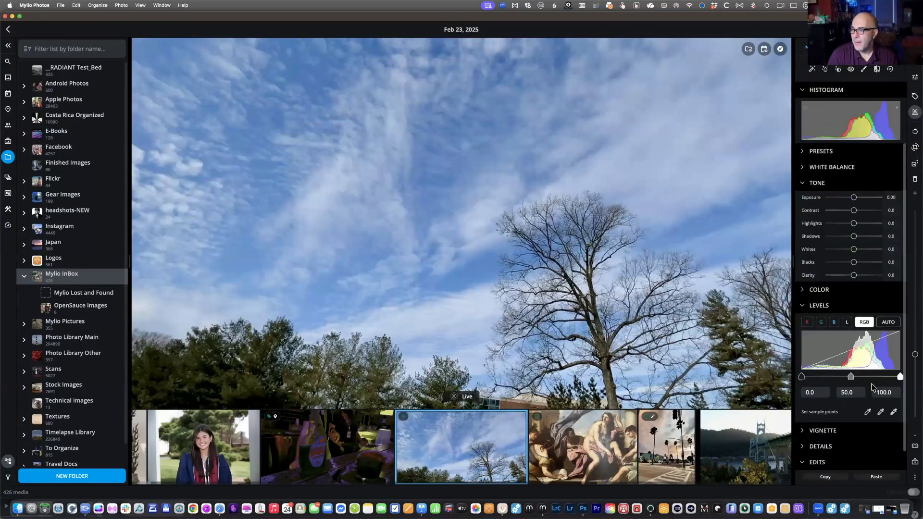
scroll(886, 478, "down", 2)
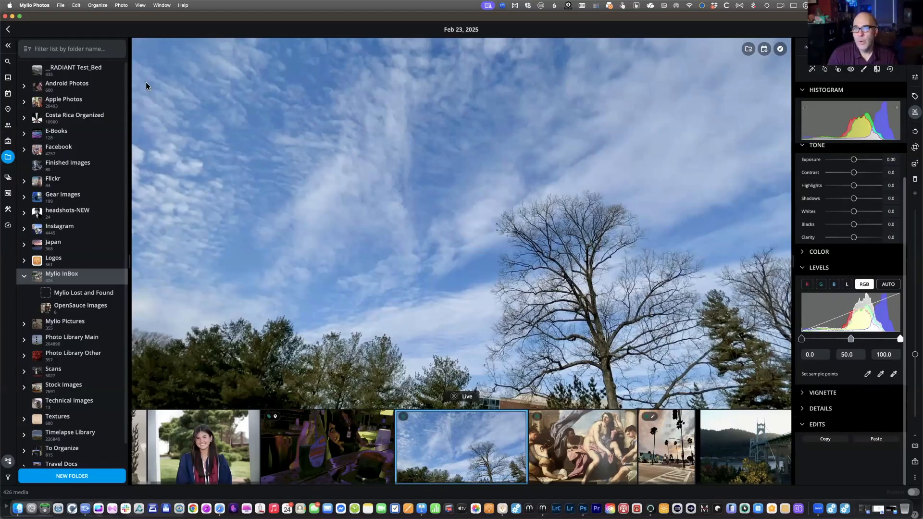
- Check which external applications can open the sky photo and reveal its file in Finder
left_click(126, 5)
mouse_move(132, 38)
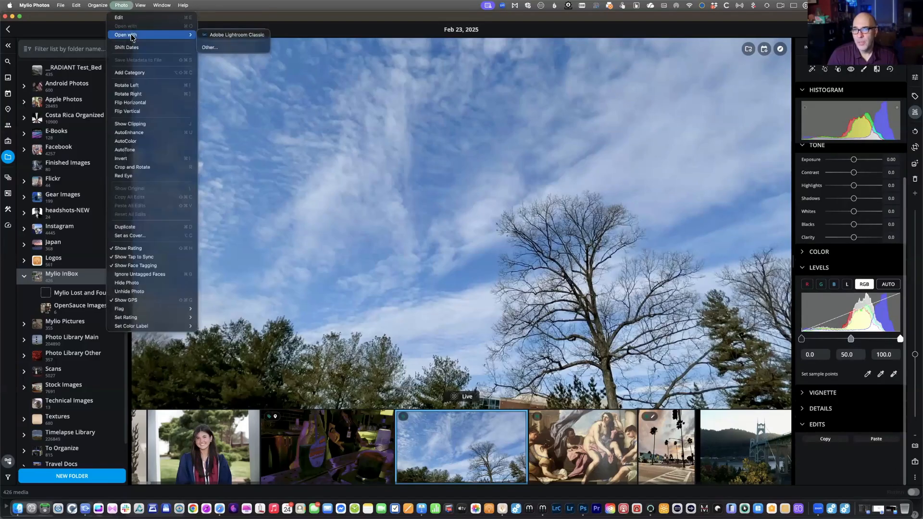
left_click(122, 6)
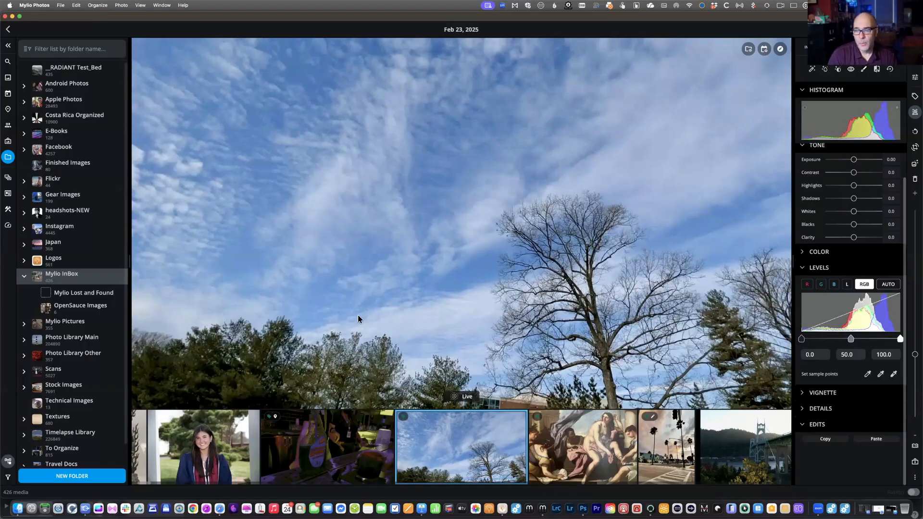
right_click(450, 437)
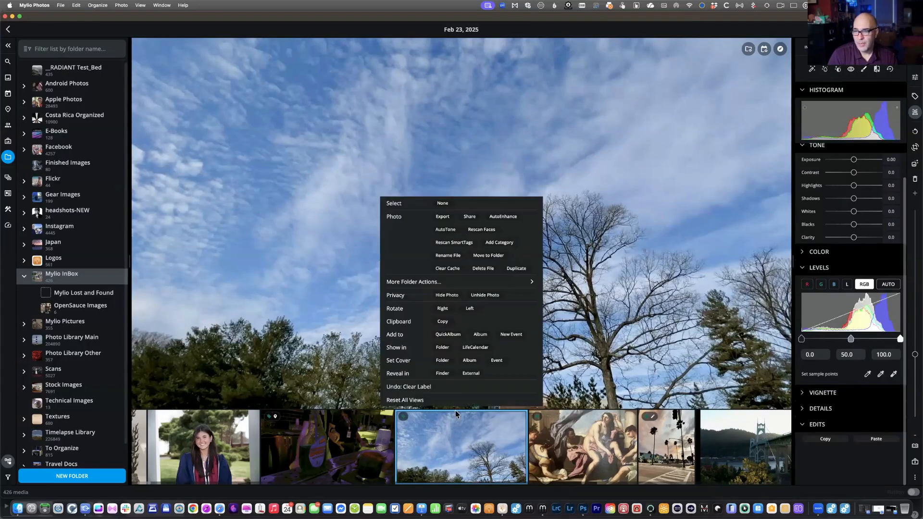
left_click(442, 373)
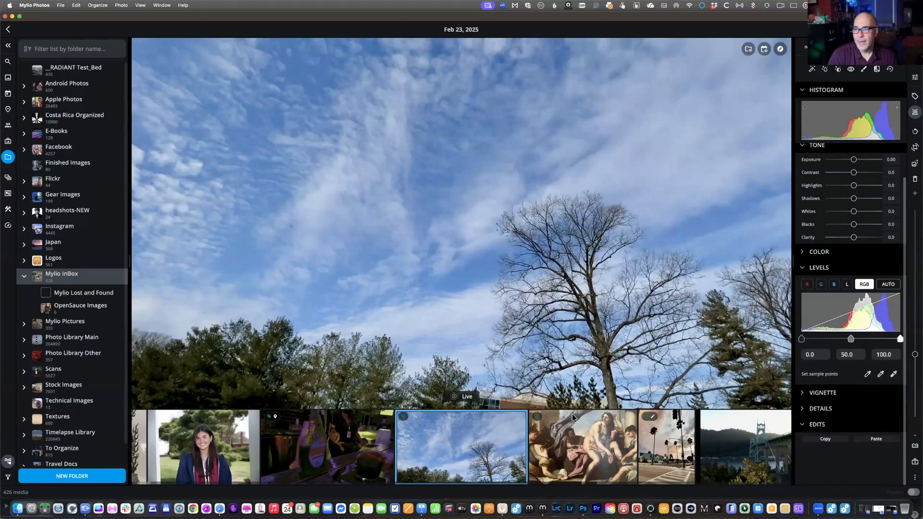
- Leave the sky photo and open the Old Family Pictures folder inside Scans
left_click(8, 30)
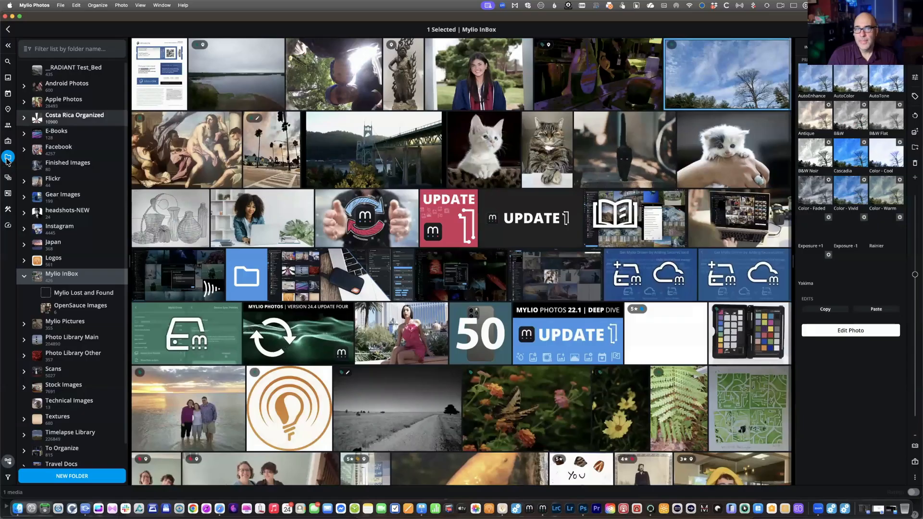
left_click(8, 157)
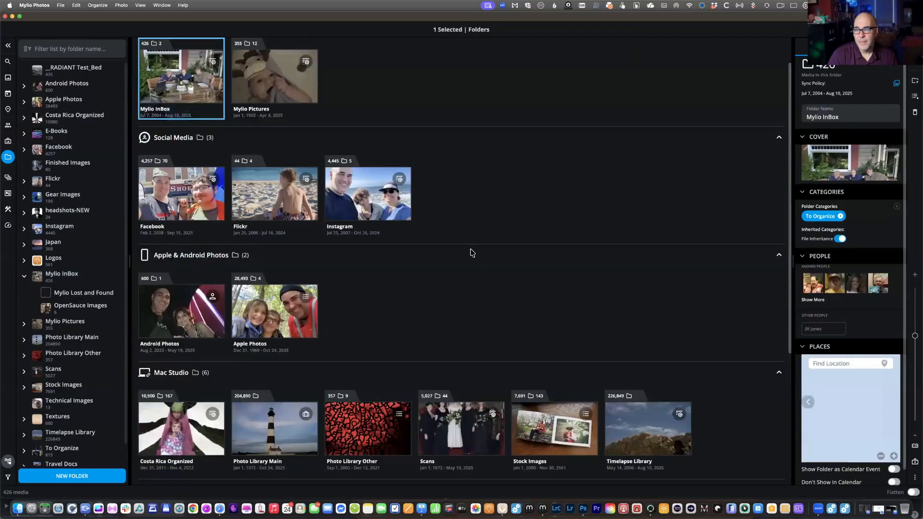
scroll(471, 252, "down", 5)
scroll(466, 250, "down", 2)
double_click(448, 300)
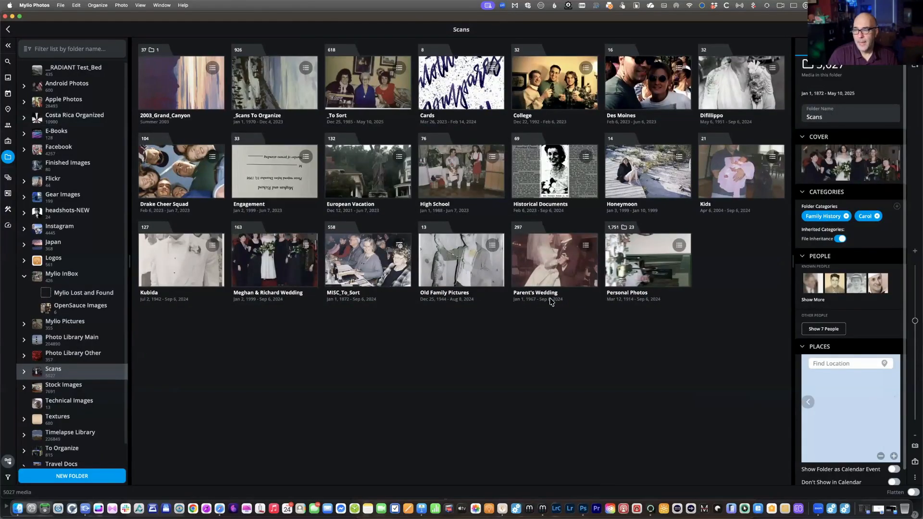
double_click(464, 276)
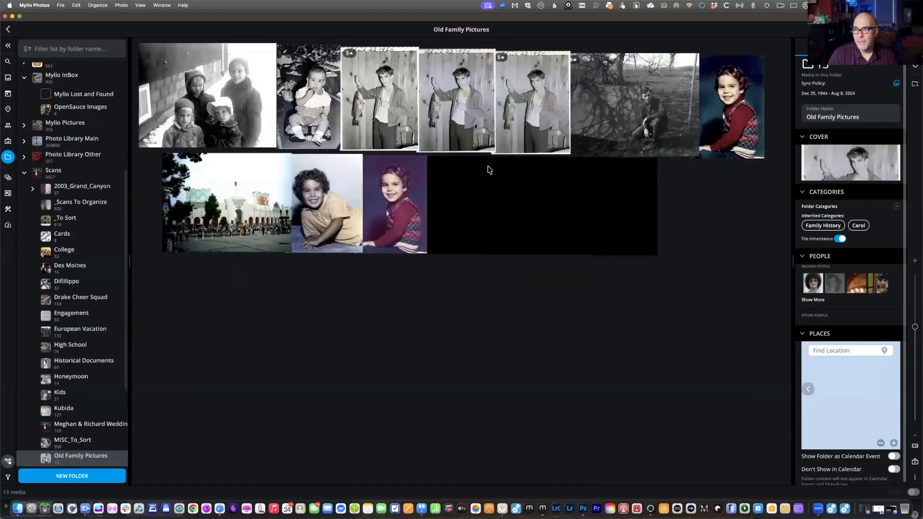
- Reveal out-2_Radiant.jpg in Finder, shift the photo library window aside to see the file, and return to the library
right_click(381, 80)
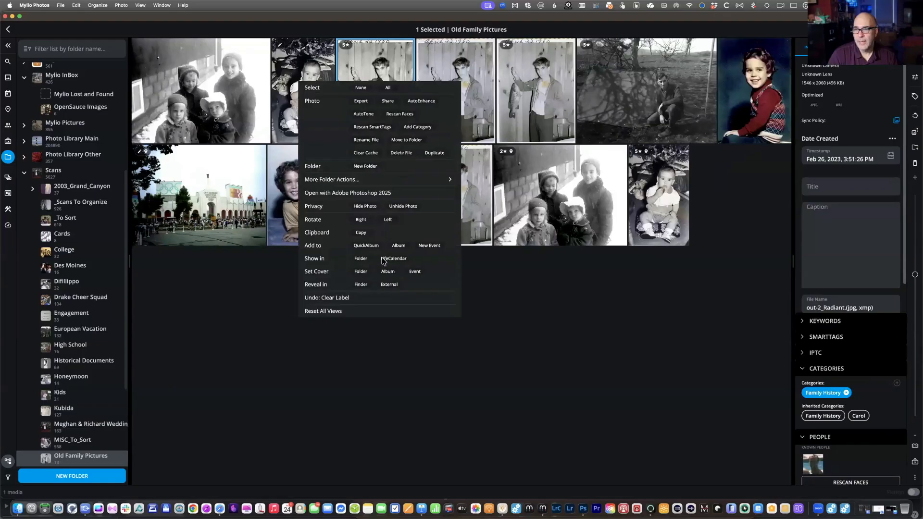
left_click(361, 285)
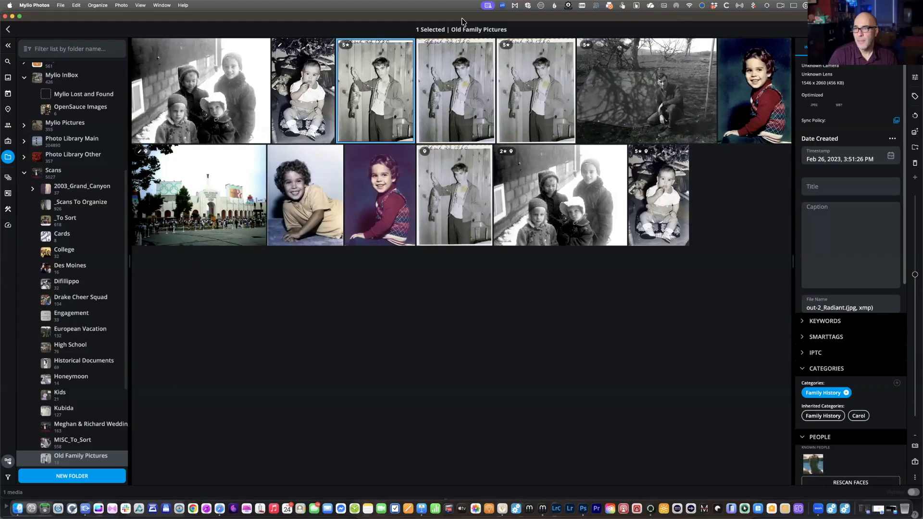
mouse_move(490, 289)
left_mouse_down()
mouse_move(494, 367)
mouse_move(508, 315)
mouse_move(499, 303)
left_mouse_up()
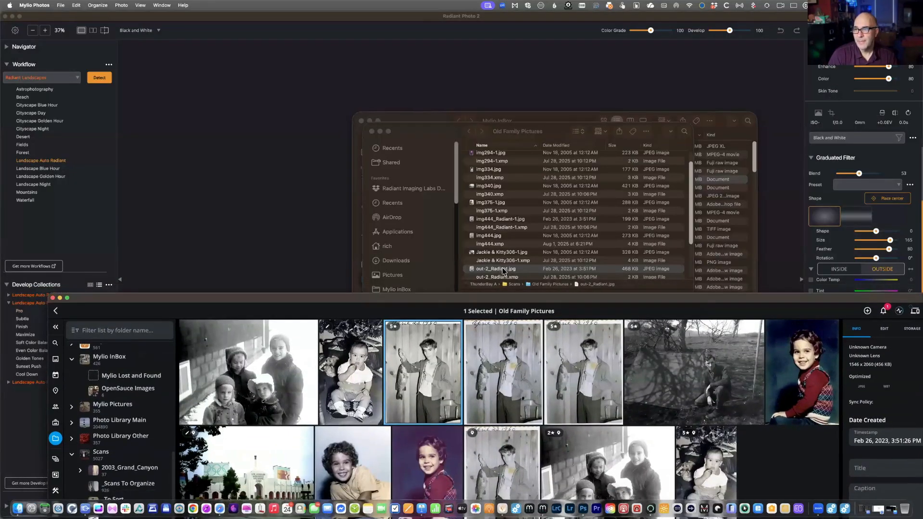
left_click_drag(389, 26, 389, 26)
left_click(467, 185)
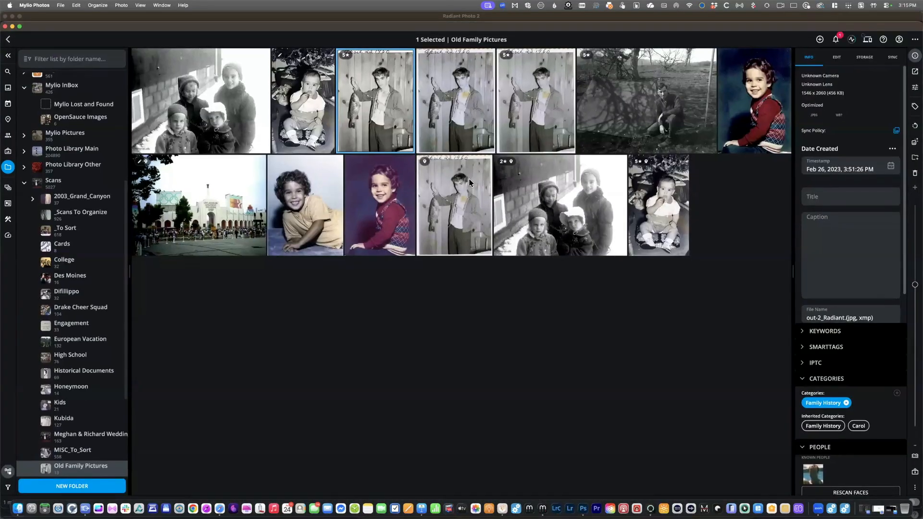